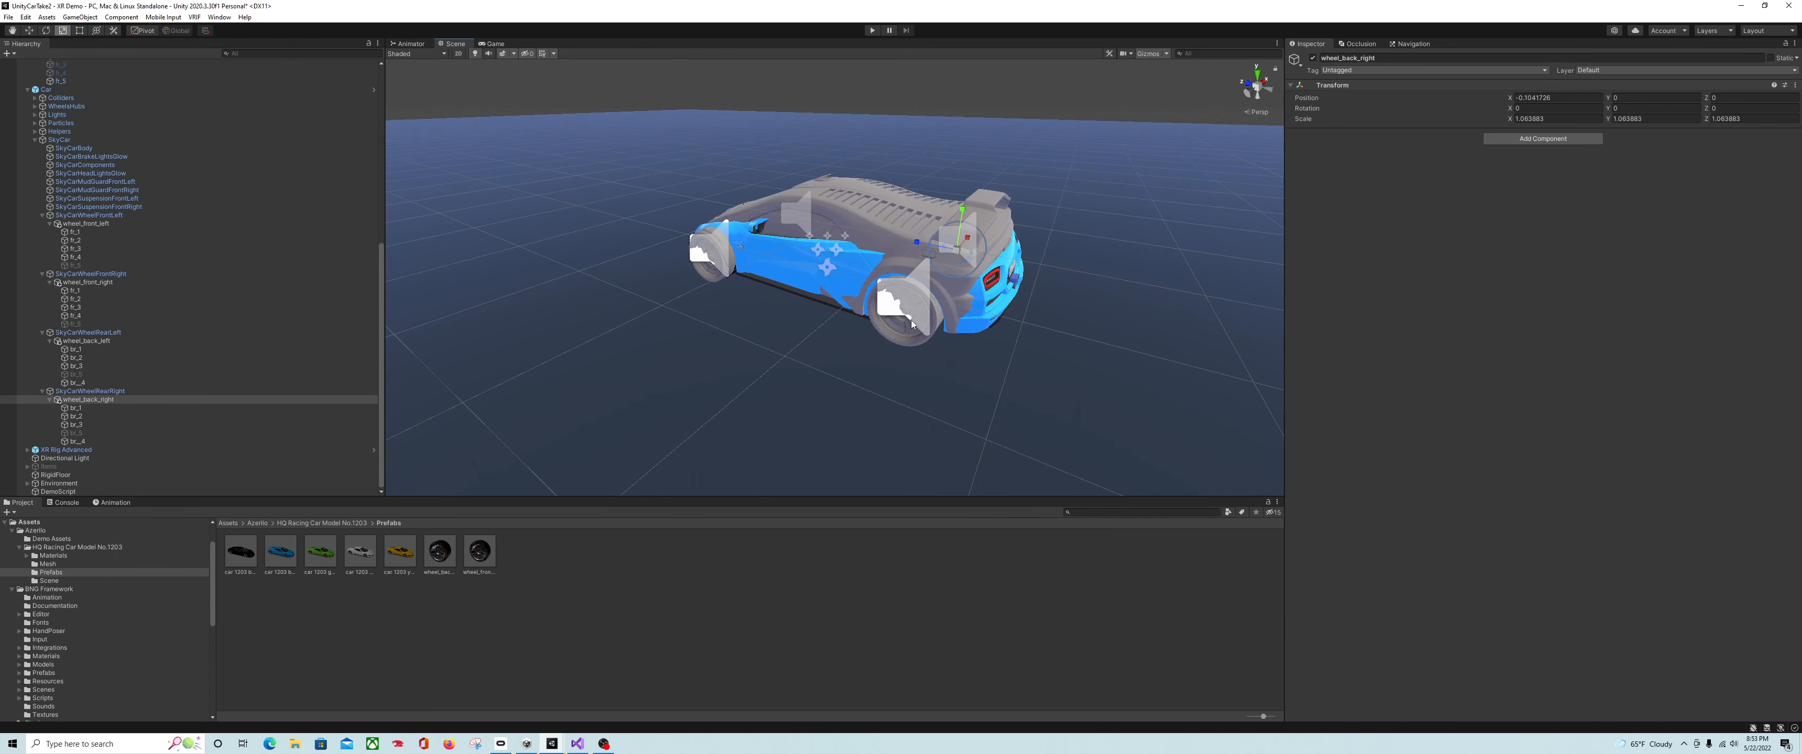
- Collapse the four SkyCar wheel objects under SkyCar in the hierarchy
left_click(42, 393)
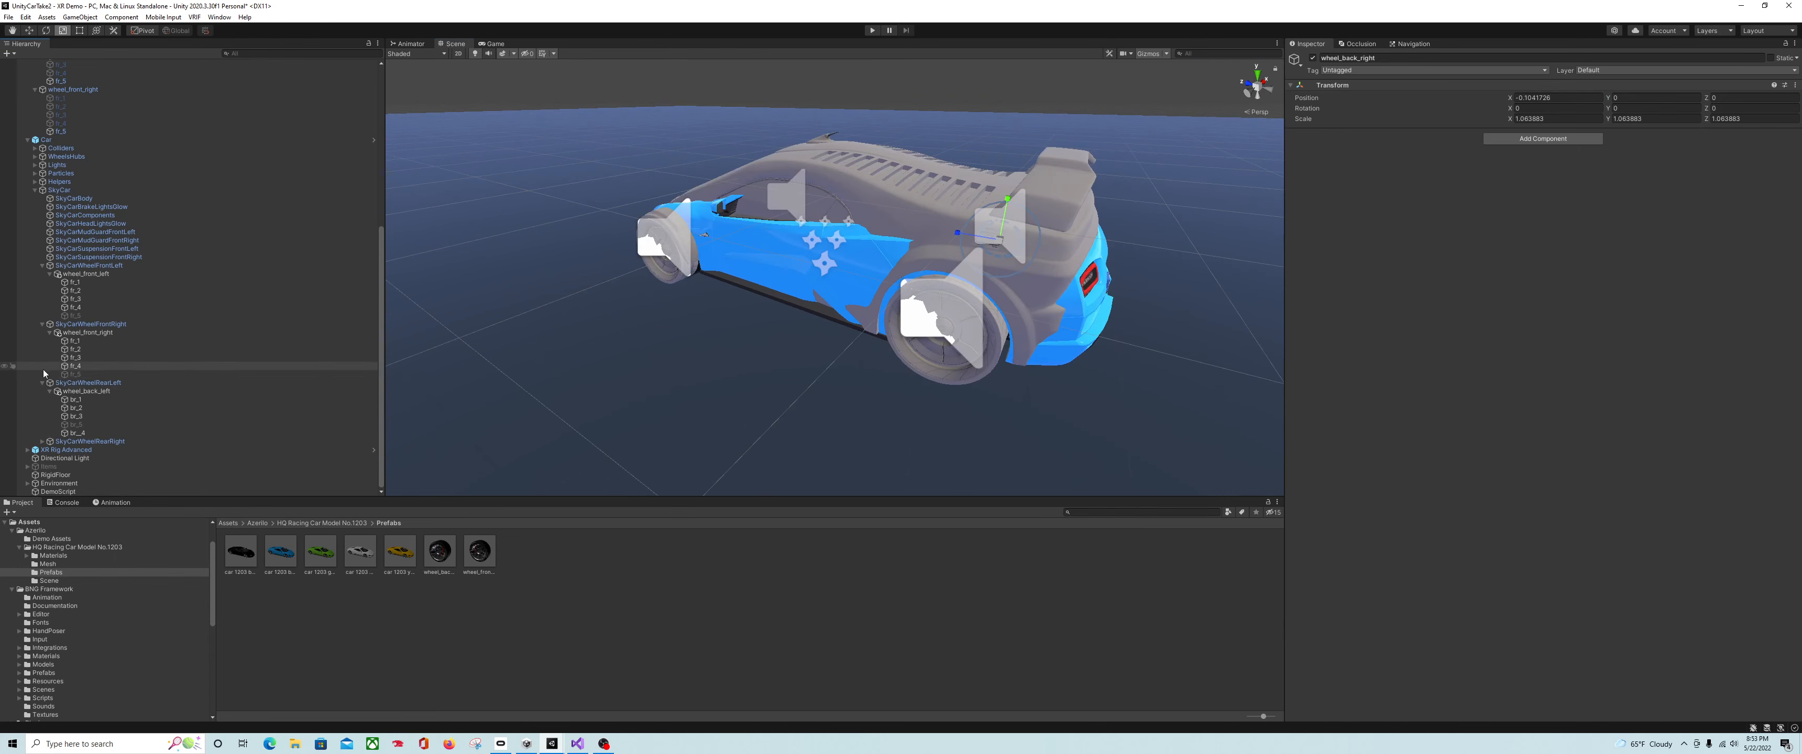
left_click(42, 264)
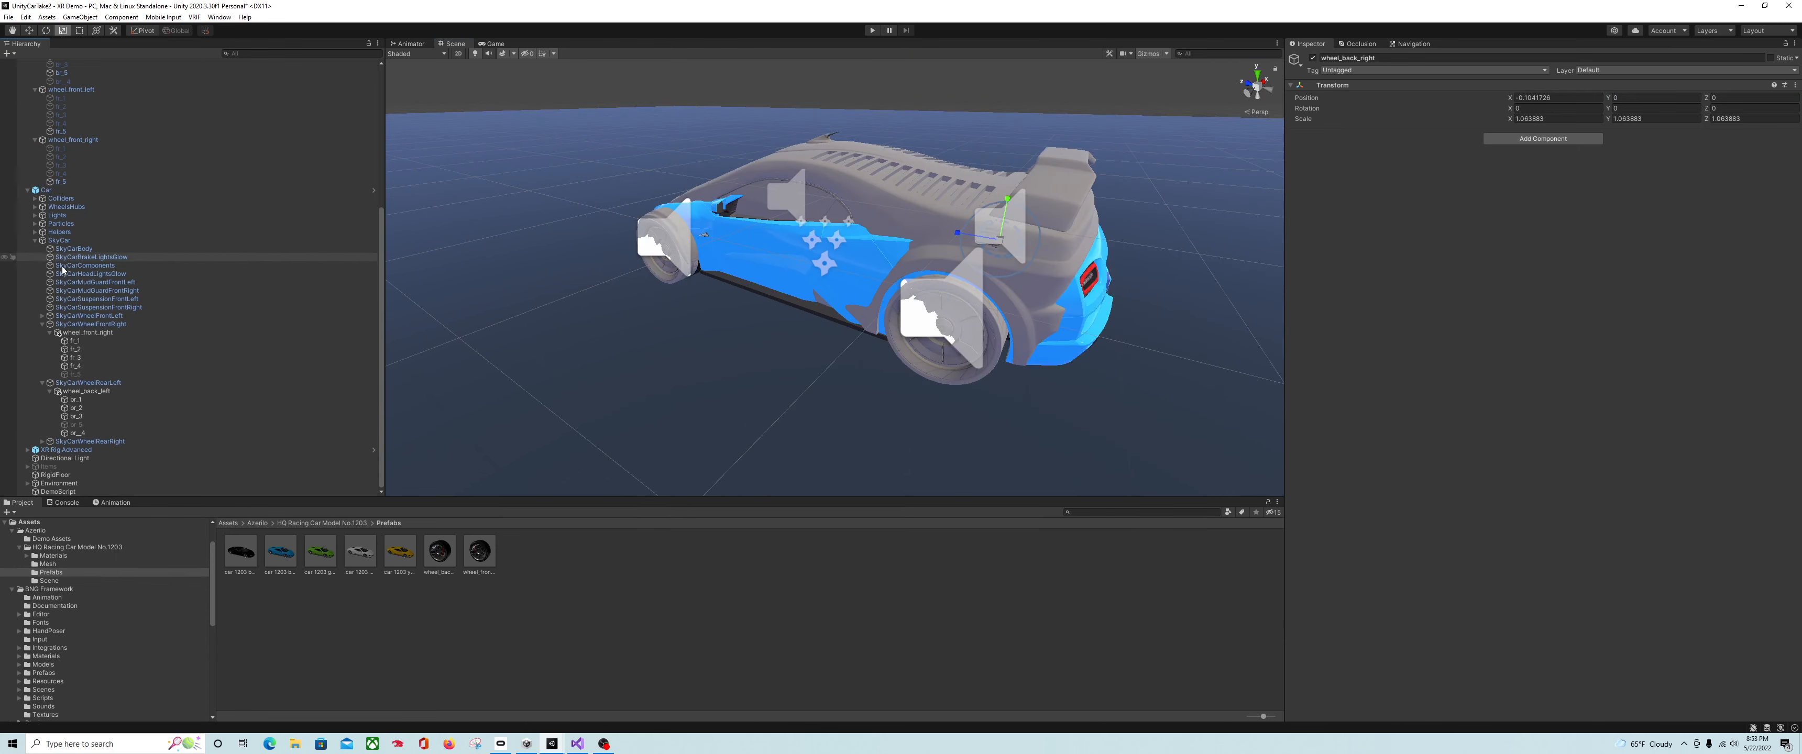
left_click(42, 325)
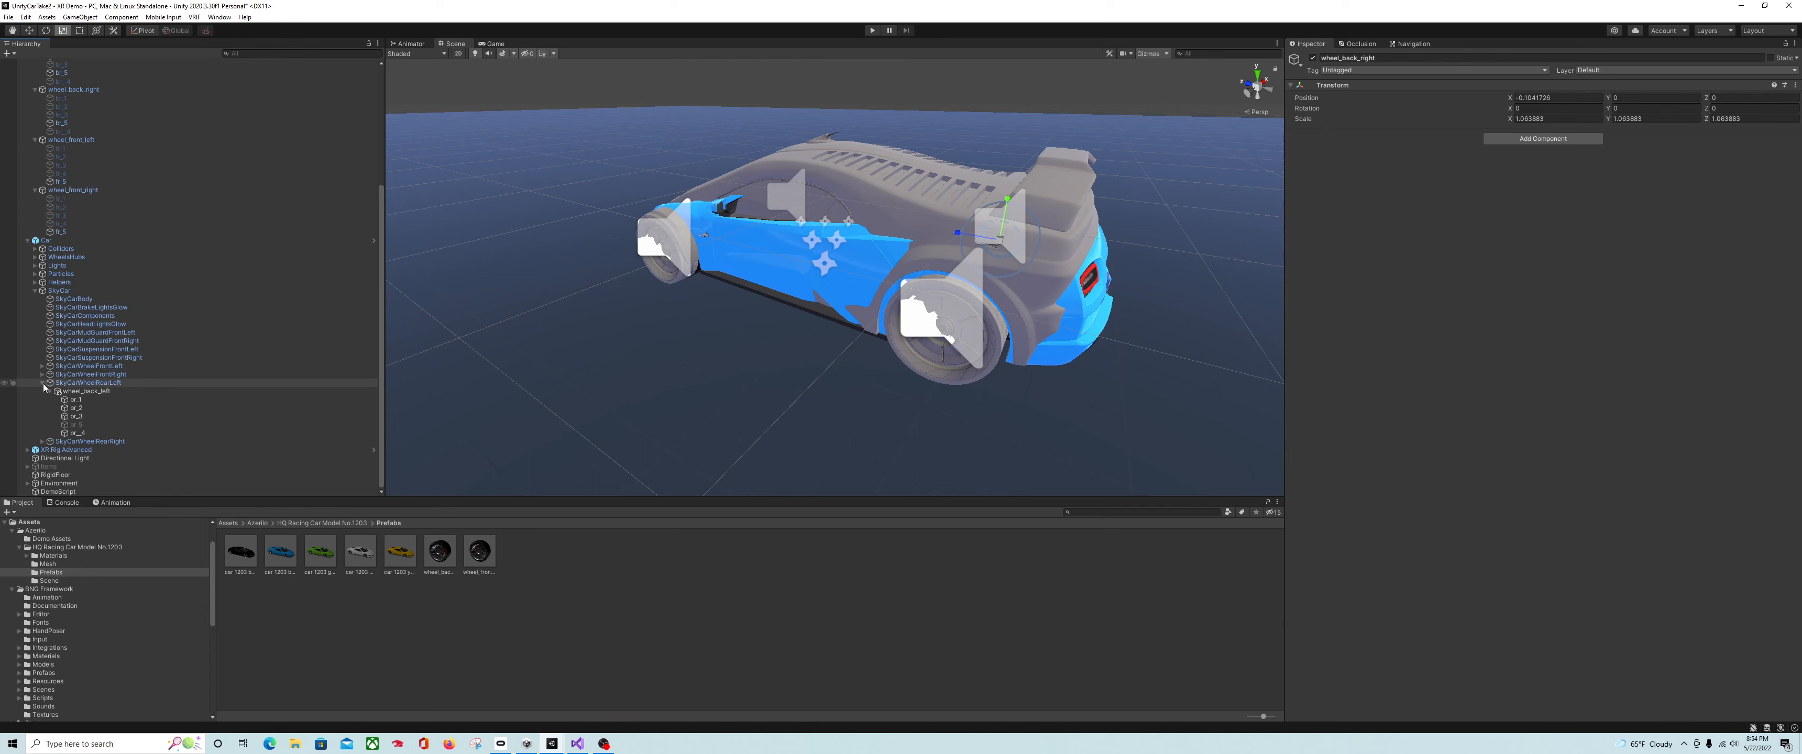
left_click(43, 383)
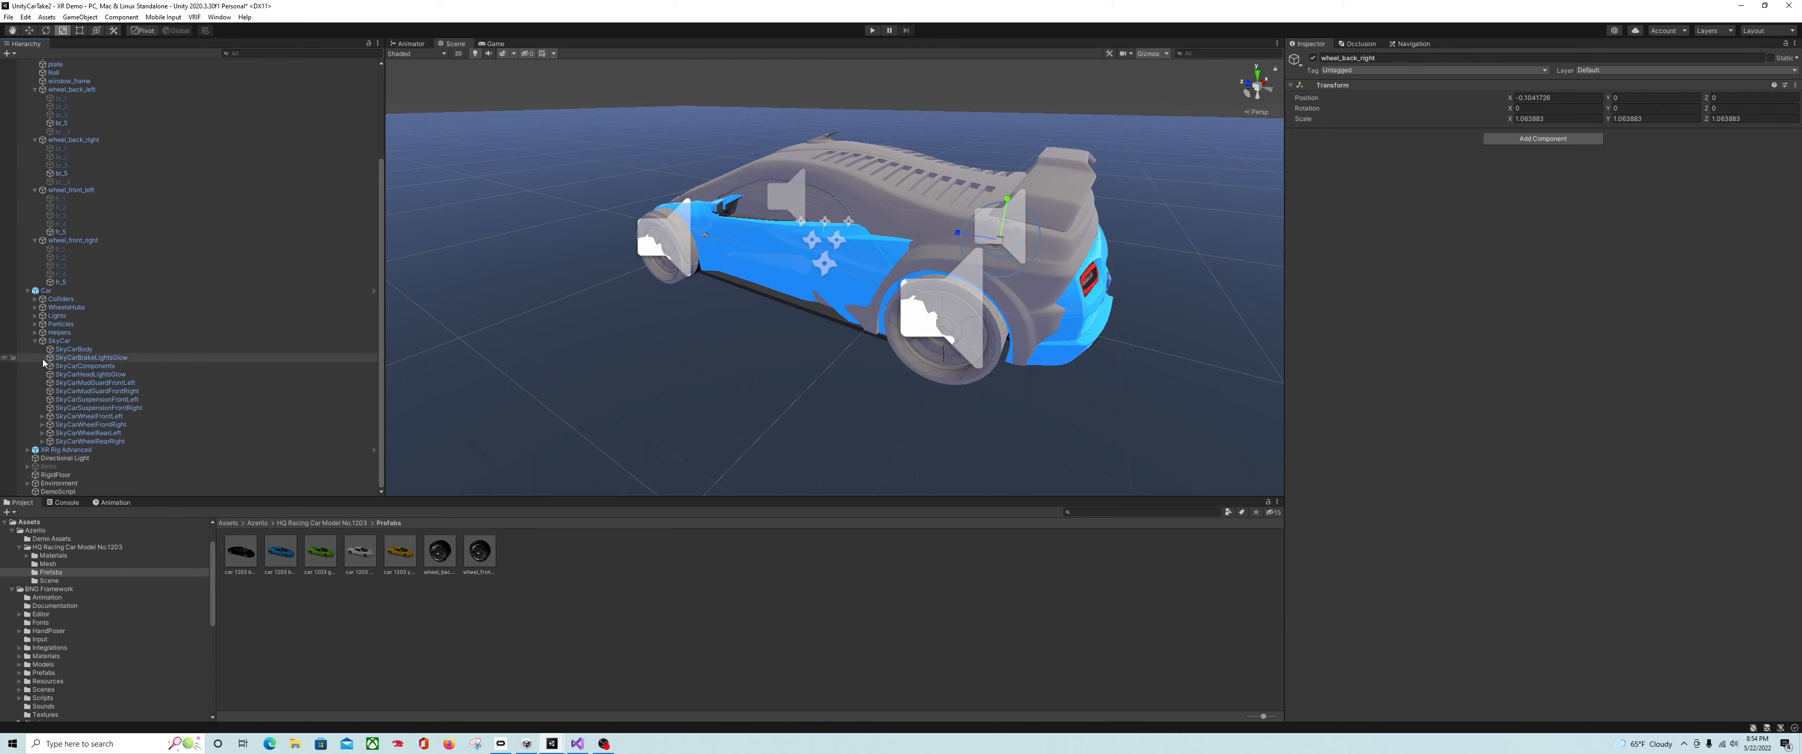
- Collapse wheel_back_left, wheel_back_right, wheel_front_left and wheel_front_right under the blue car 1203 object
scroll(84, 273, "up", 2)
left_click(35, 152)
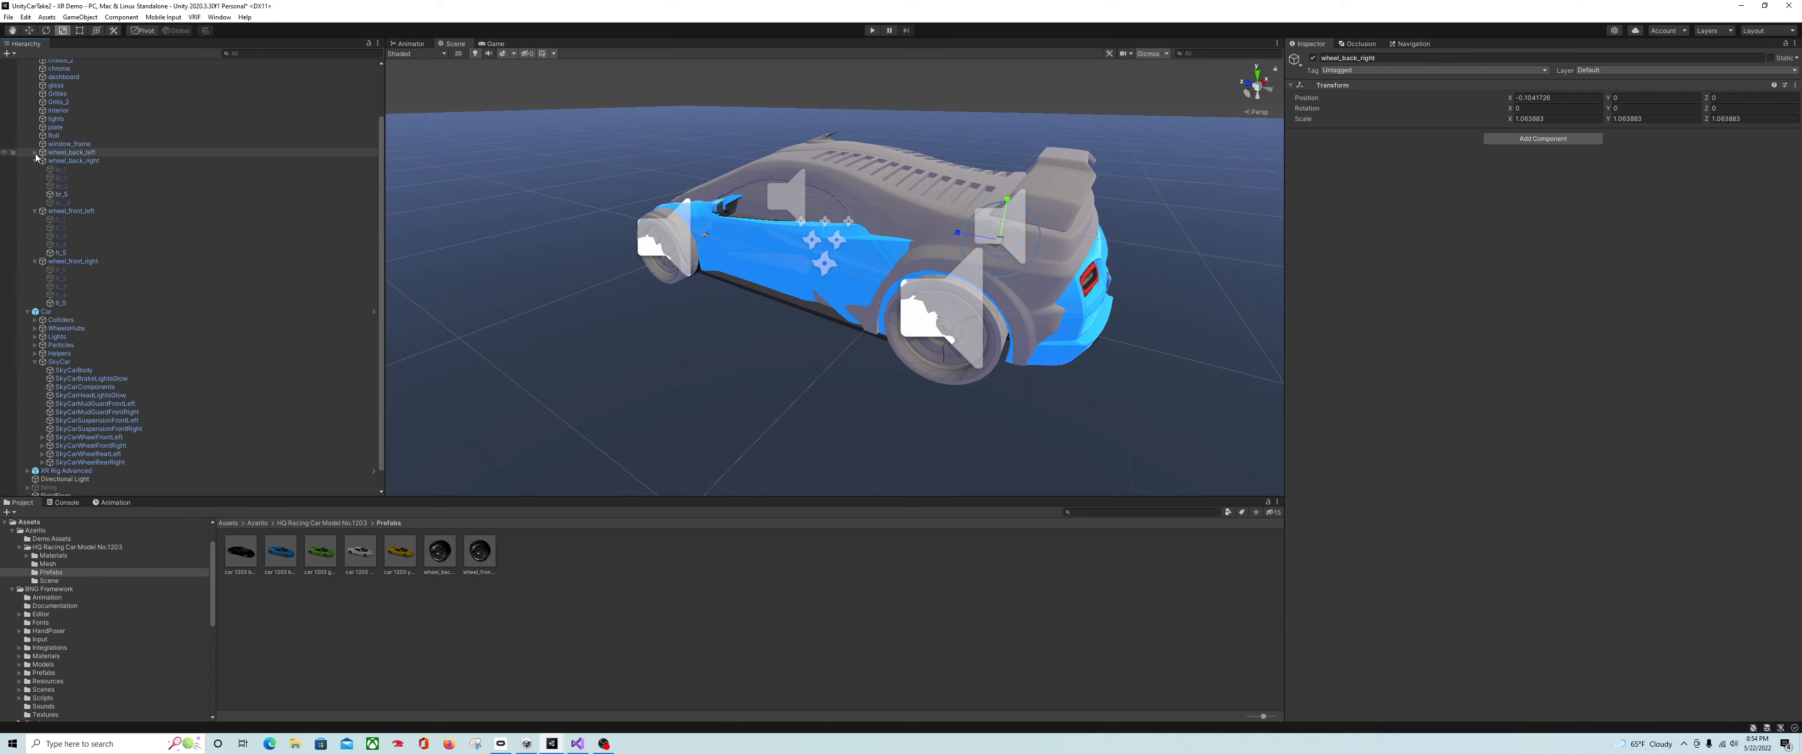
left_click(35, 161)
left_click(35, 194)
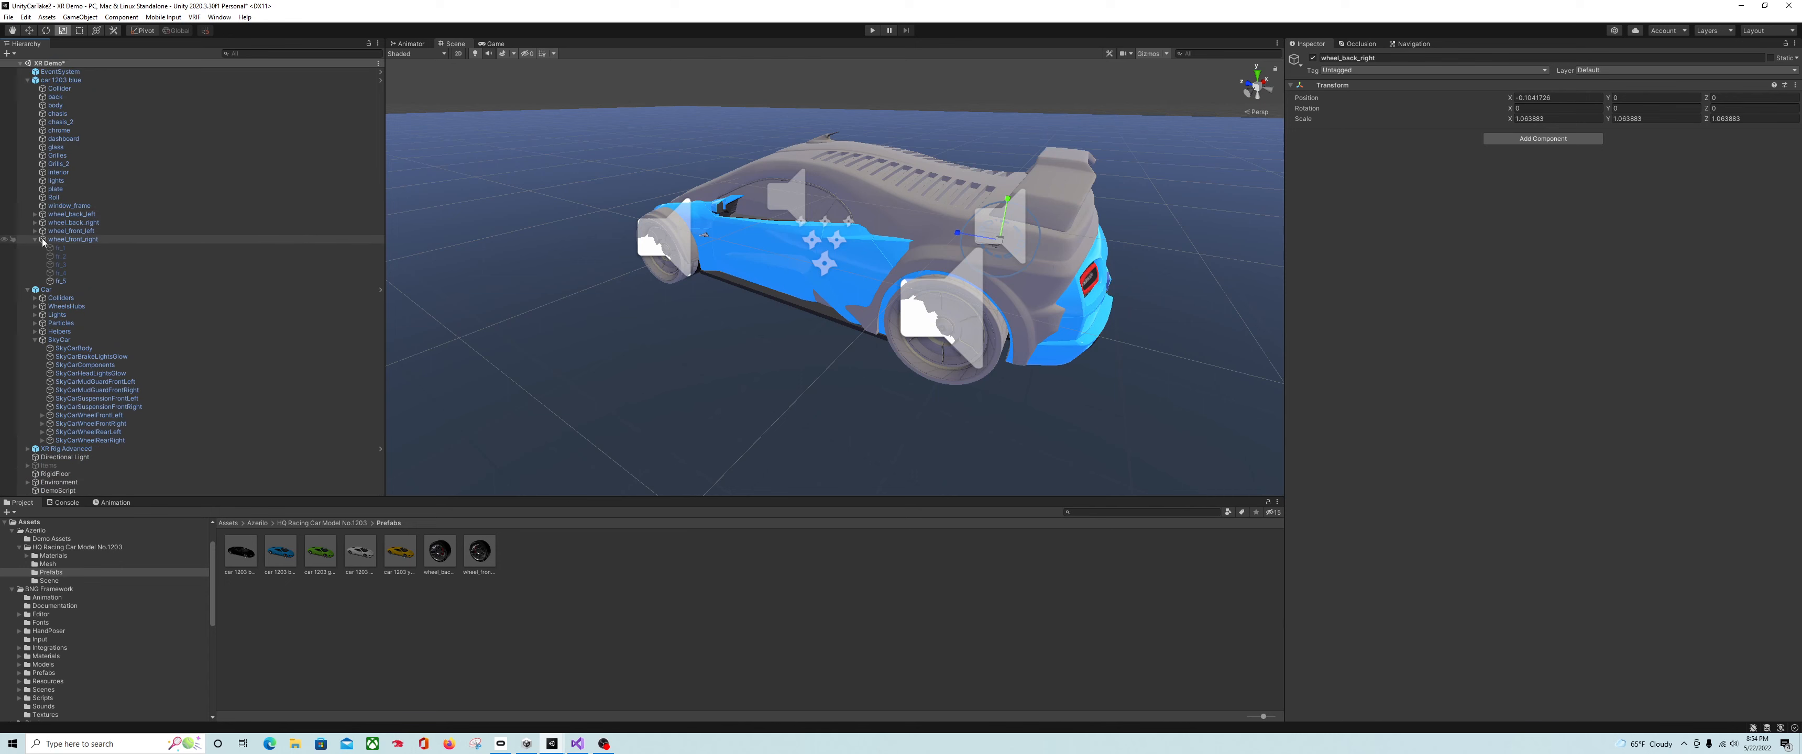
left_click(36, 239)
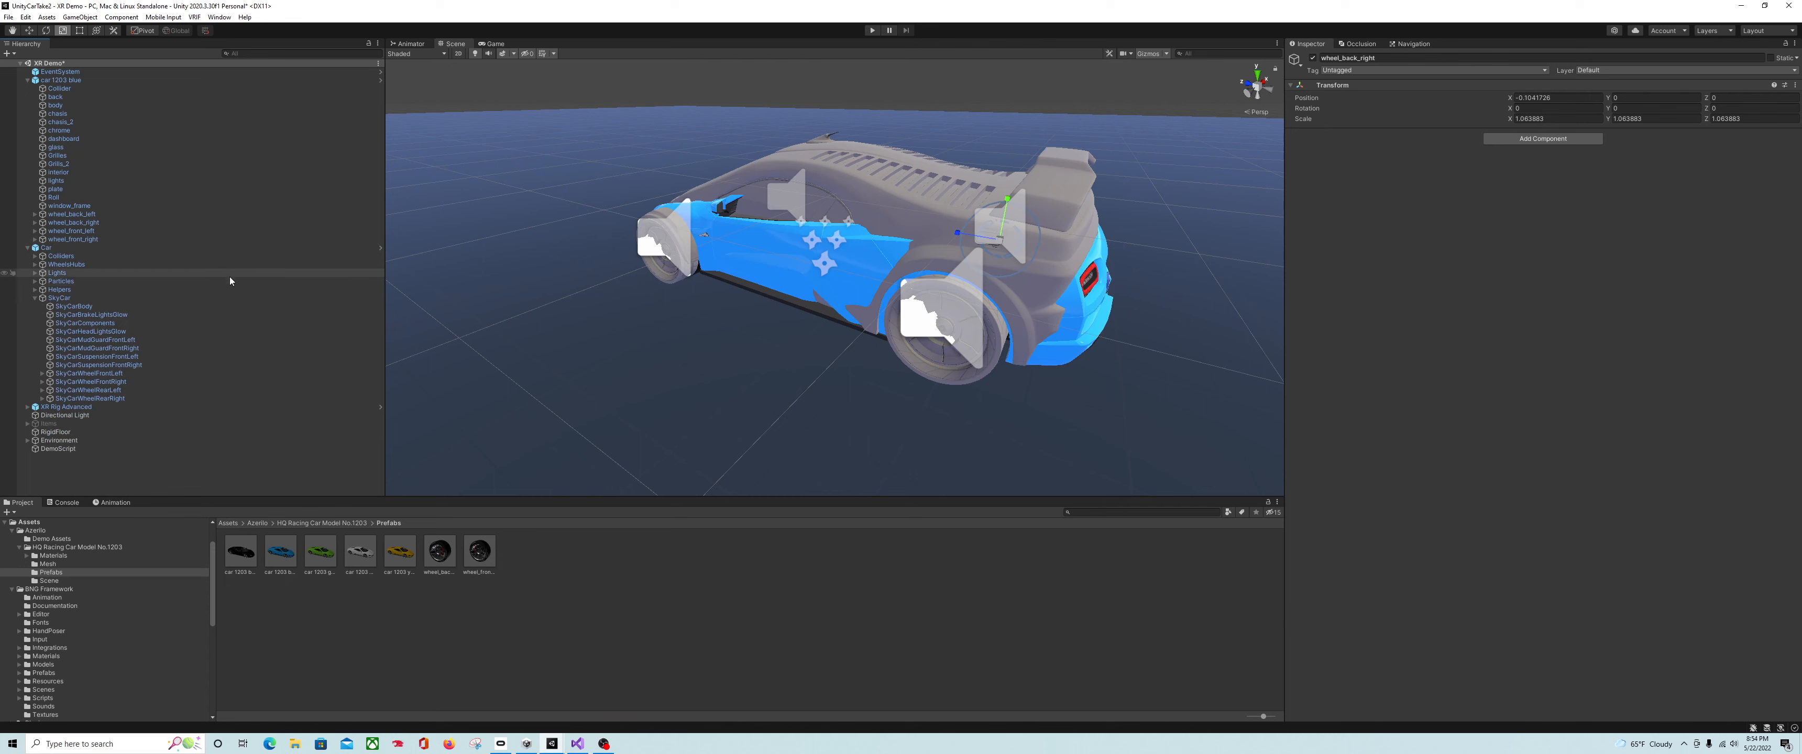
- Turn off the mesh renderers of SkyCarBody, SkyCarComponents and the SkyCar brake light and headlight glow objects
left_click(144, 306)
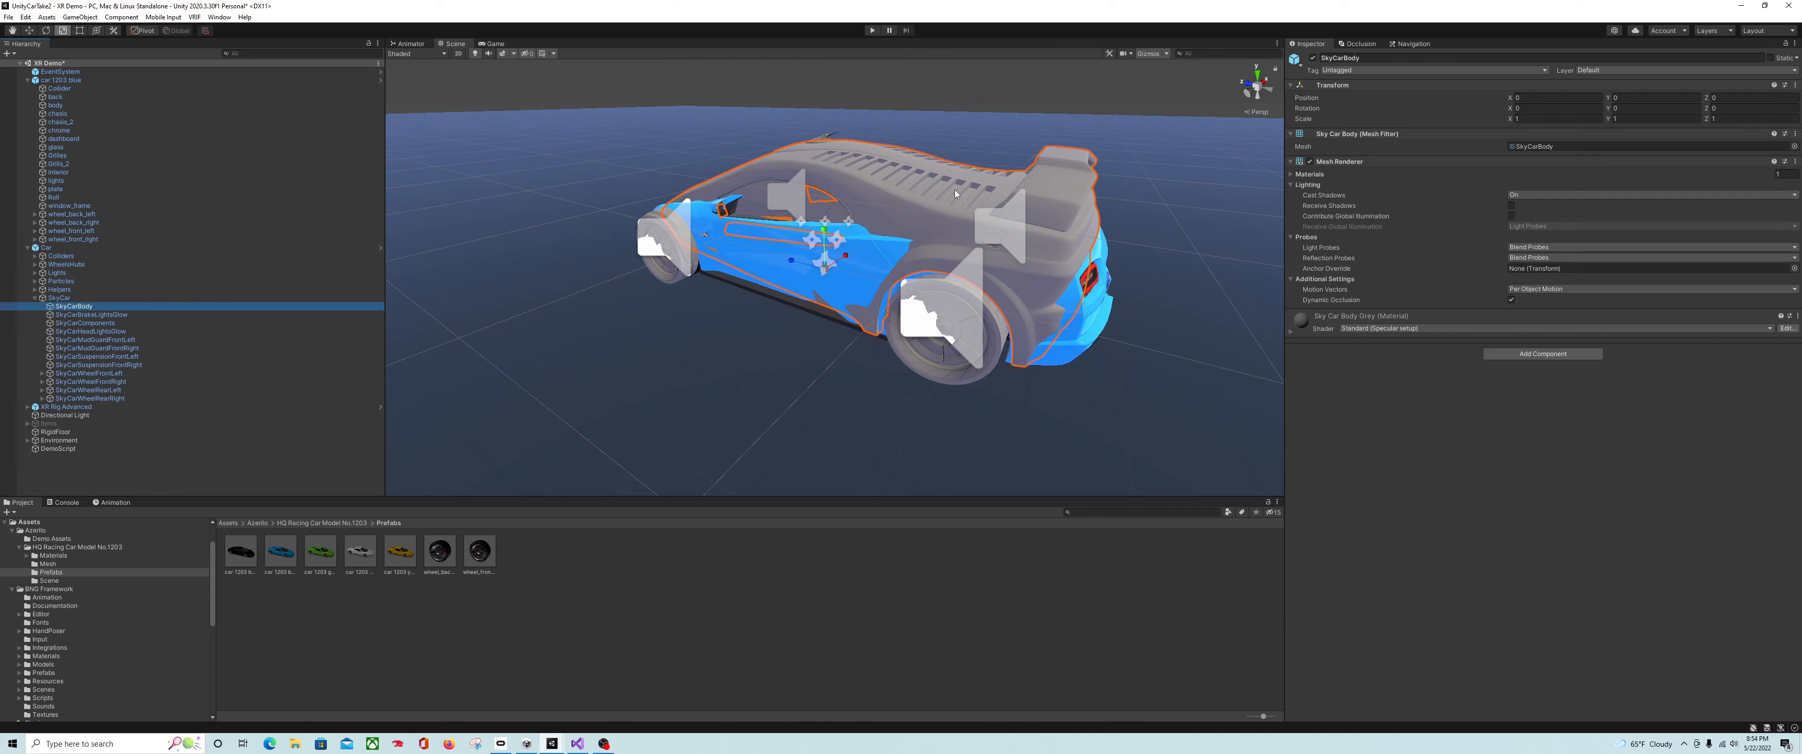
left_click(1310, 162)
left_click(199, 314)
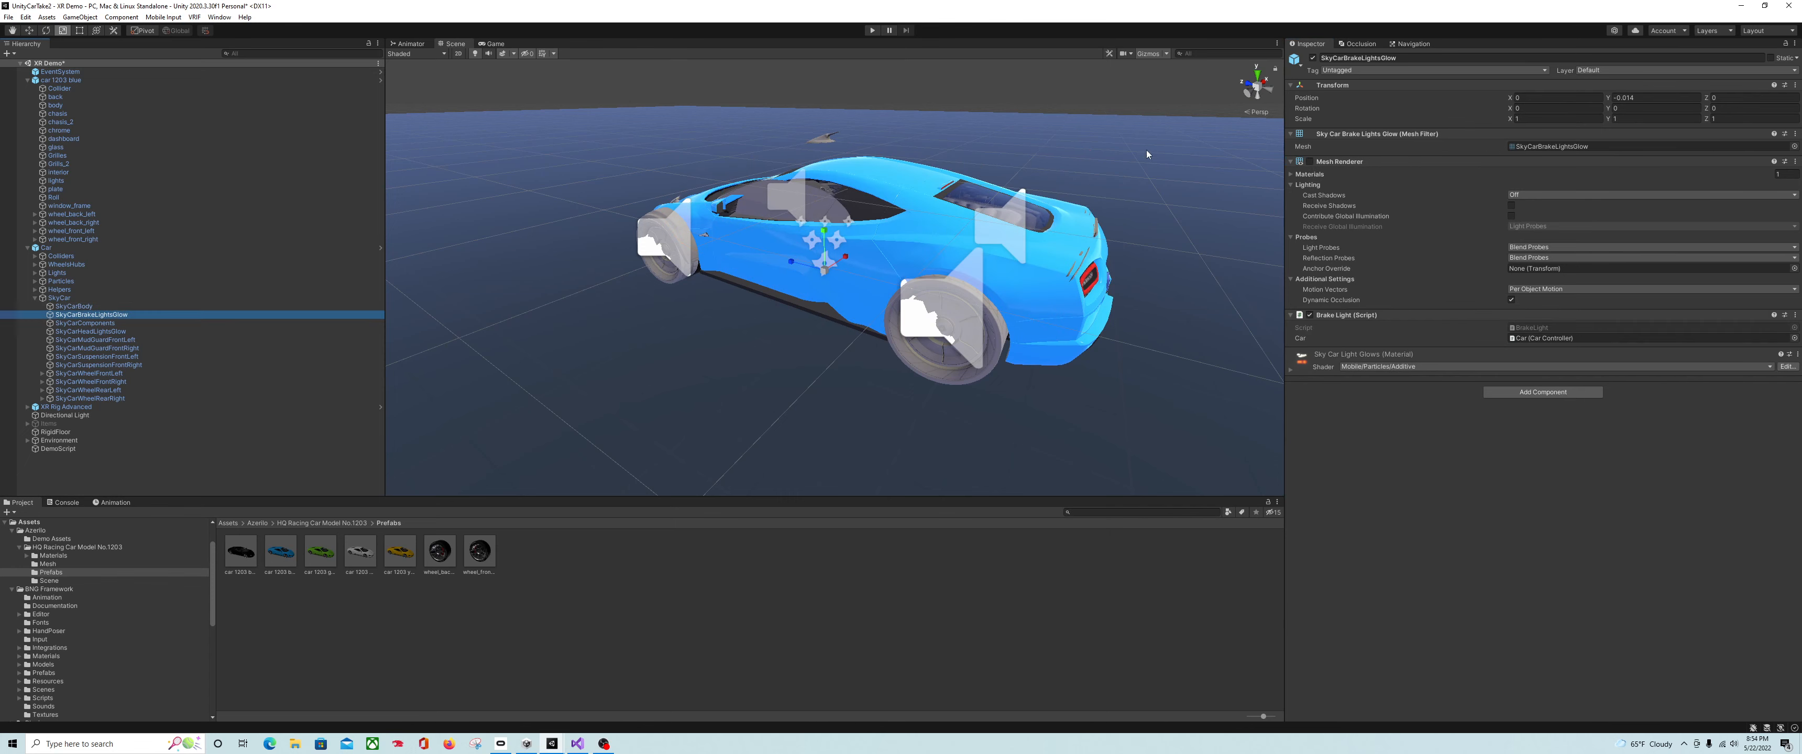
key("Down")
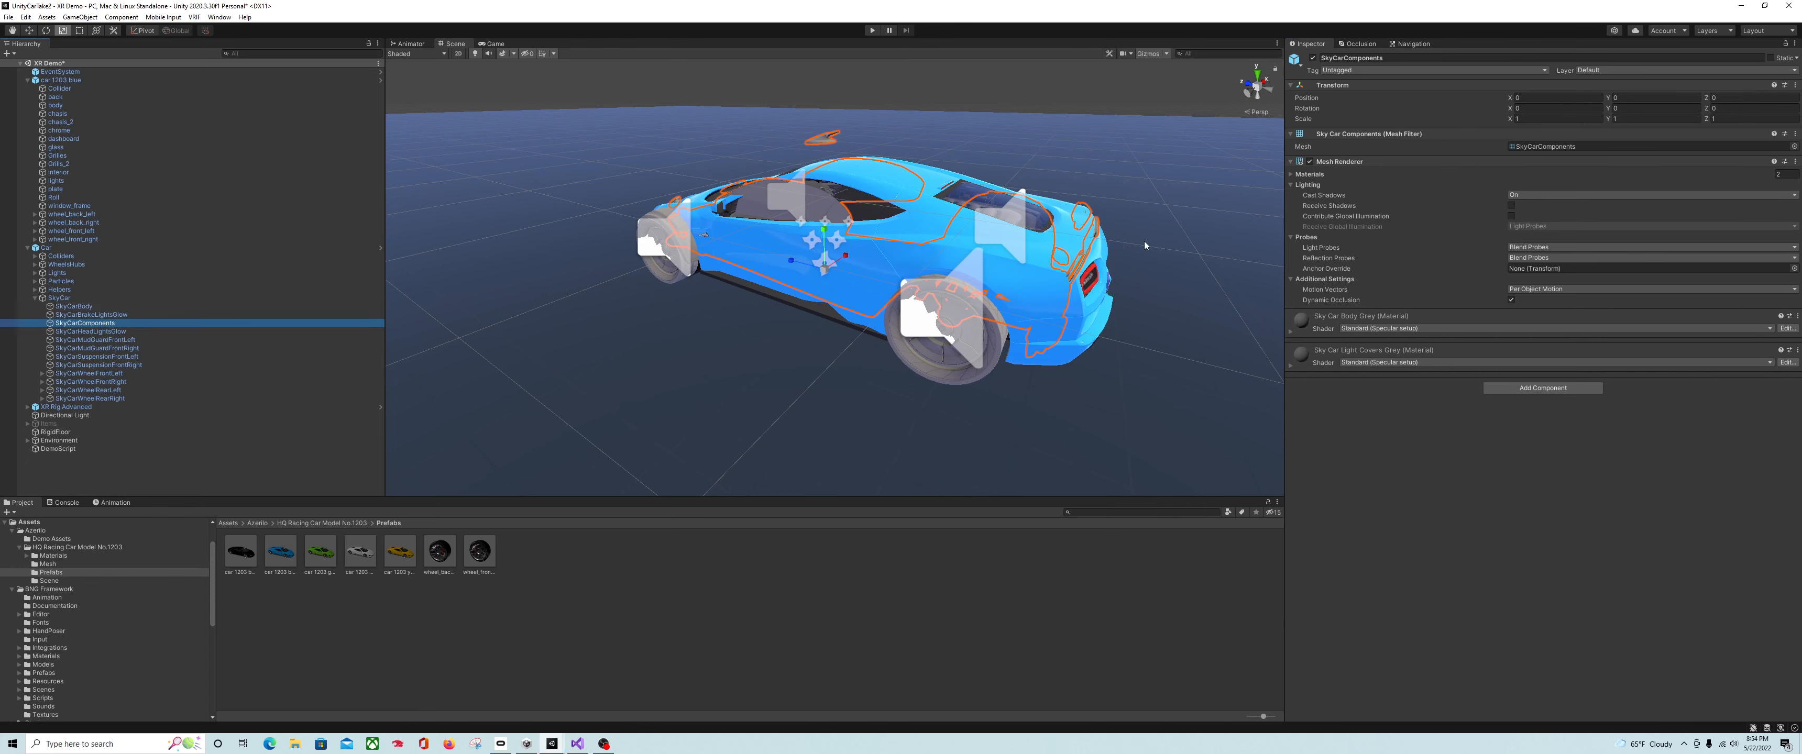
left_click(172, 331)
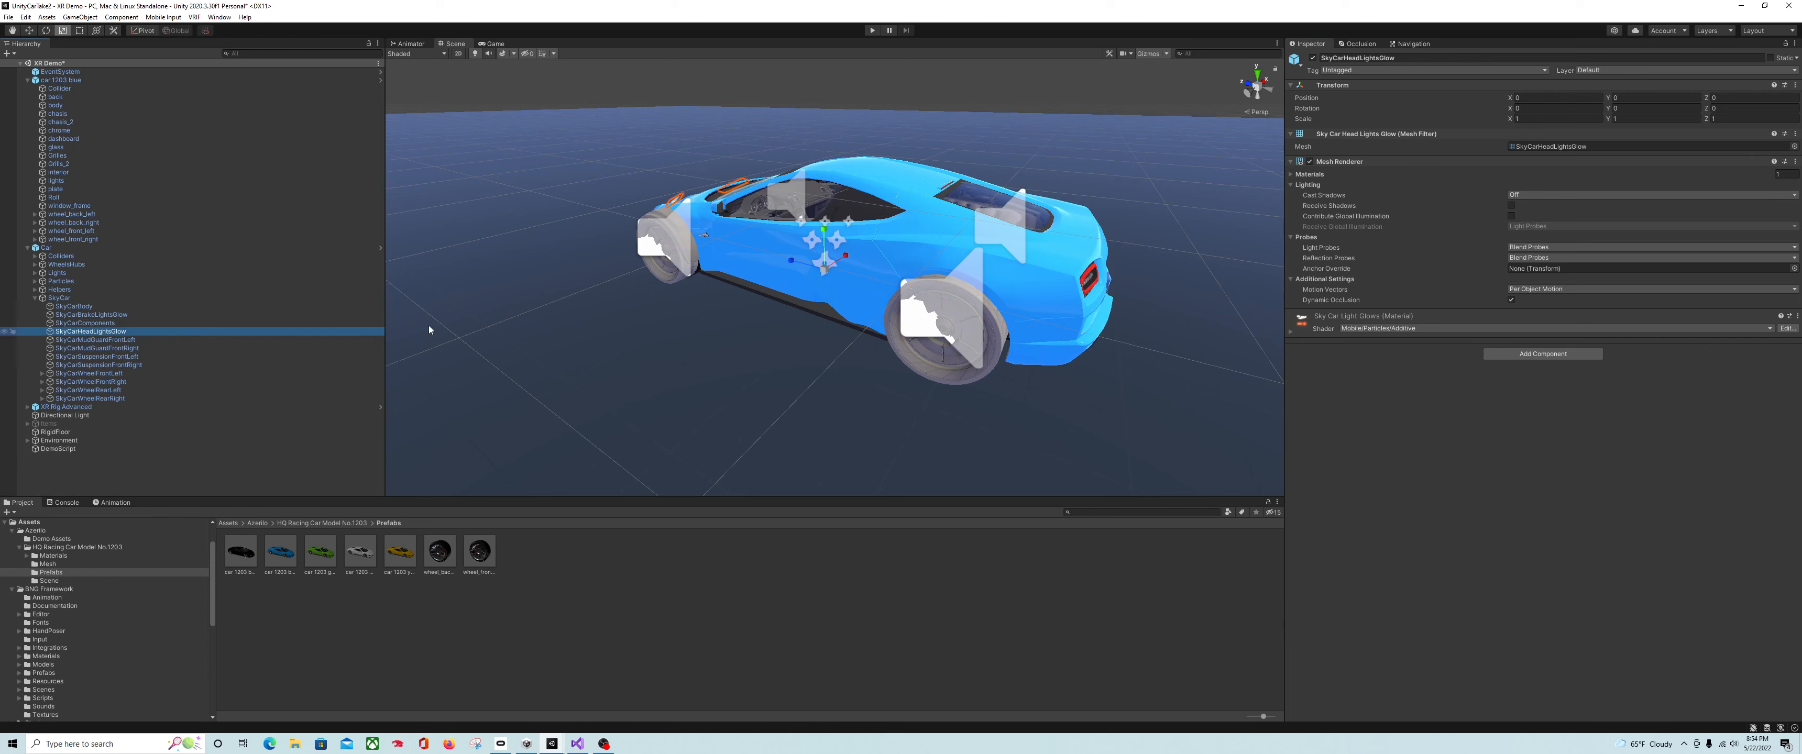
- Turn off the mesh renderers of the SkyCar front left and right mud guards and front suspension parts
left_click(142, 342)
left_click(1310, 162)
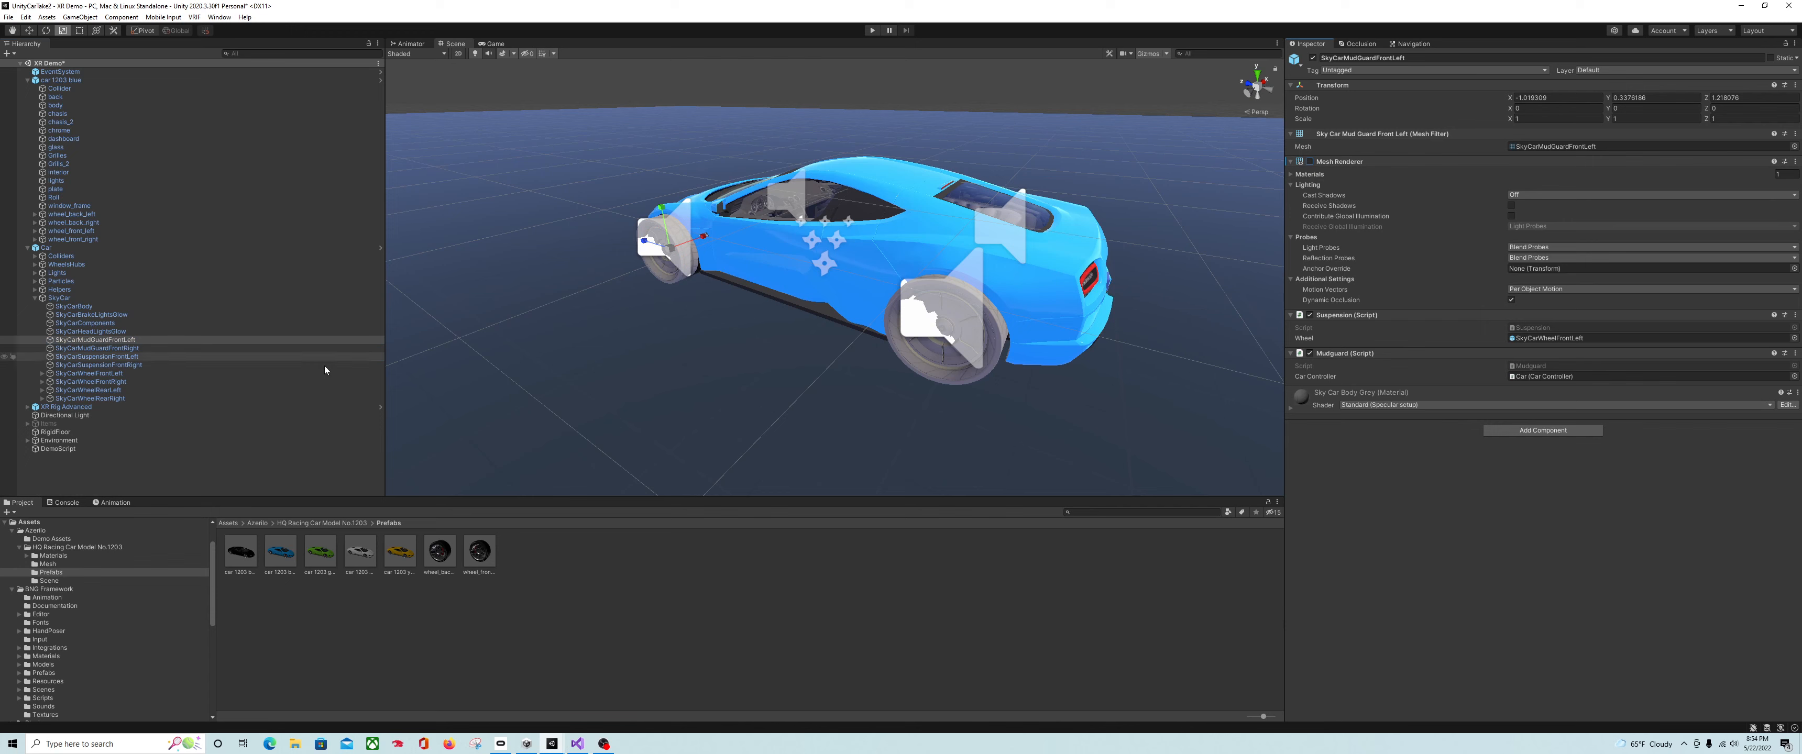
left_click(264, 348)
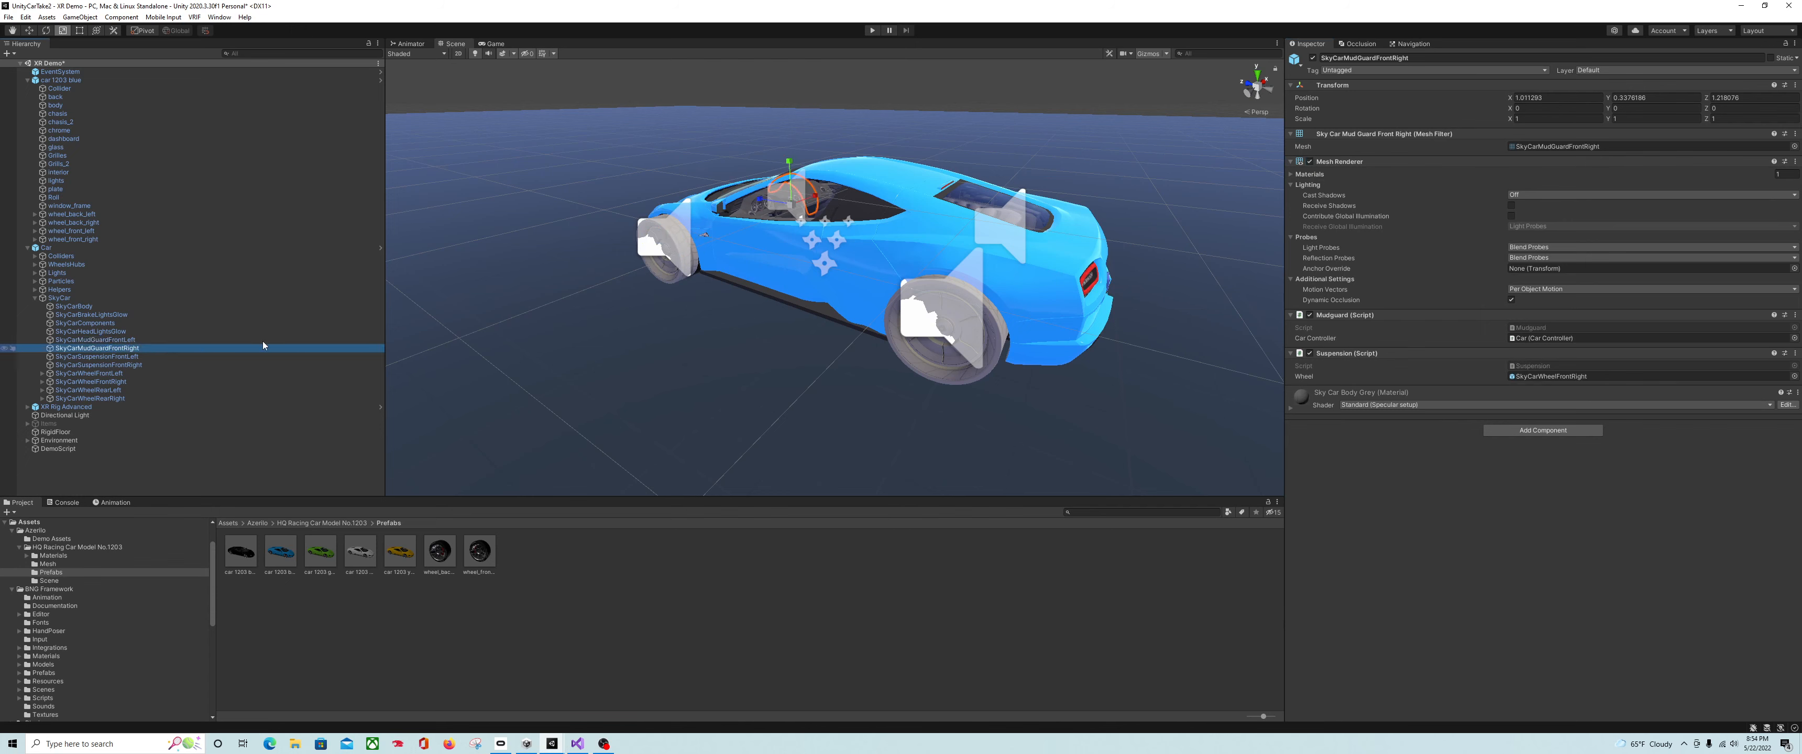
left_click(1310, 162)
left_click(203, 358)
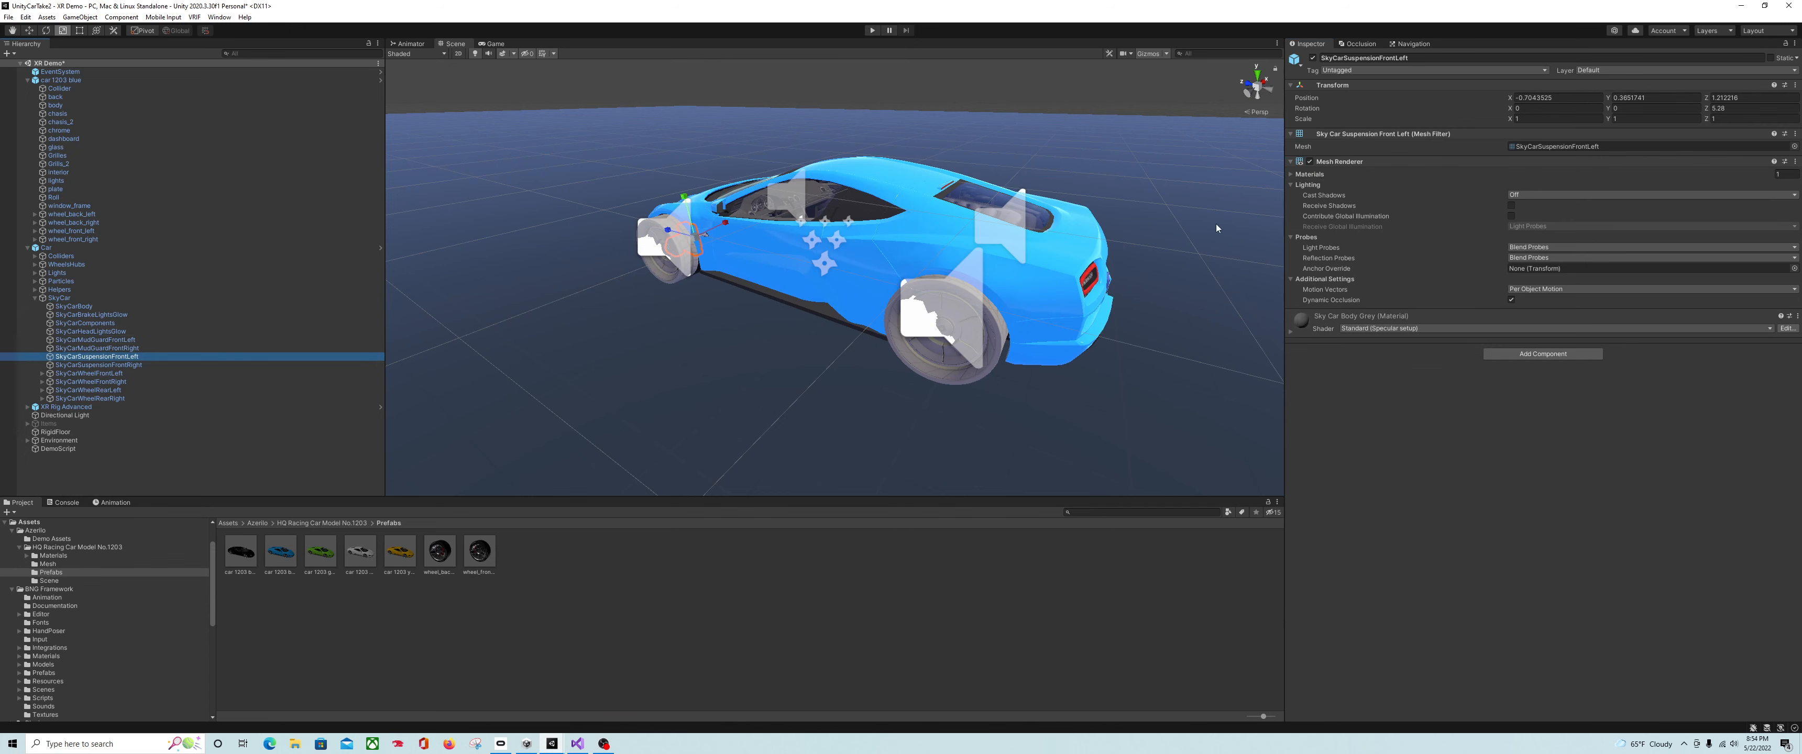
left_click(179, 364)
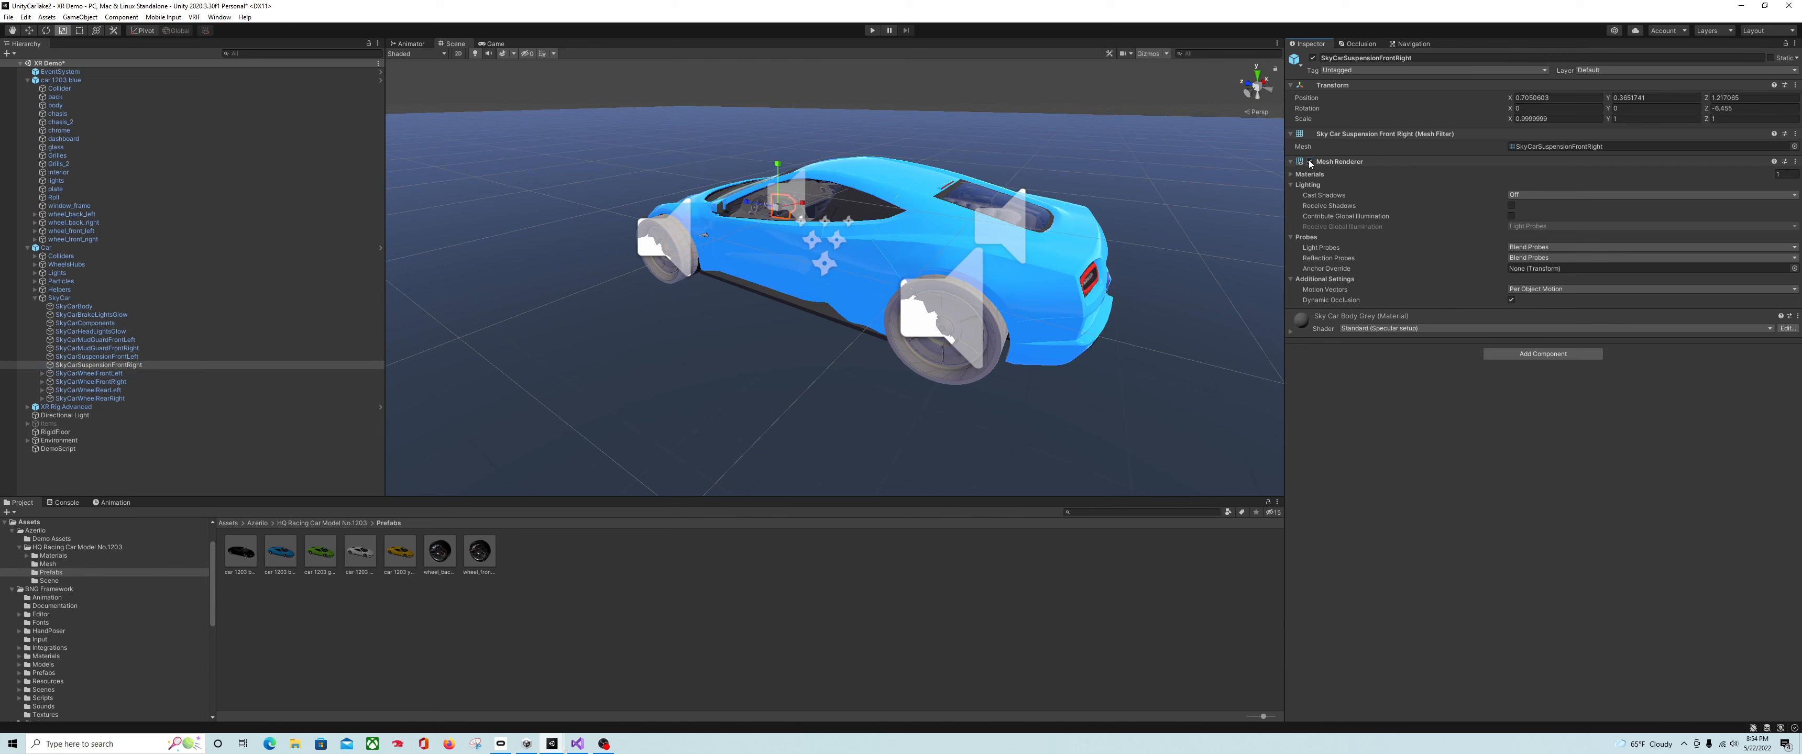
- Turn off the mesh renderers of the front left, front right, rear left and rear right SkyCar wheels
left_click(195, 373)
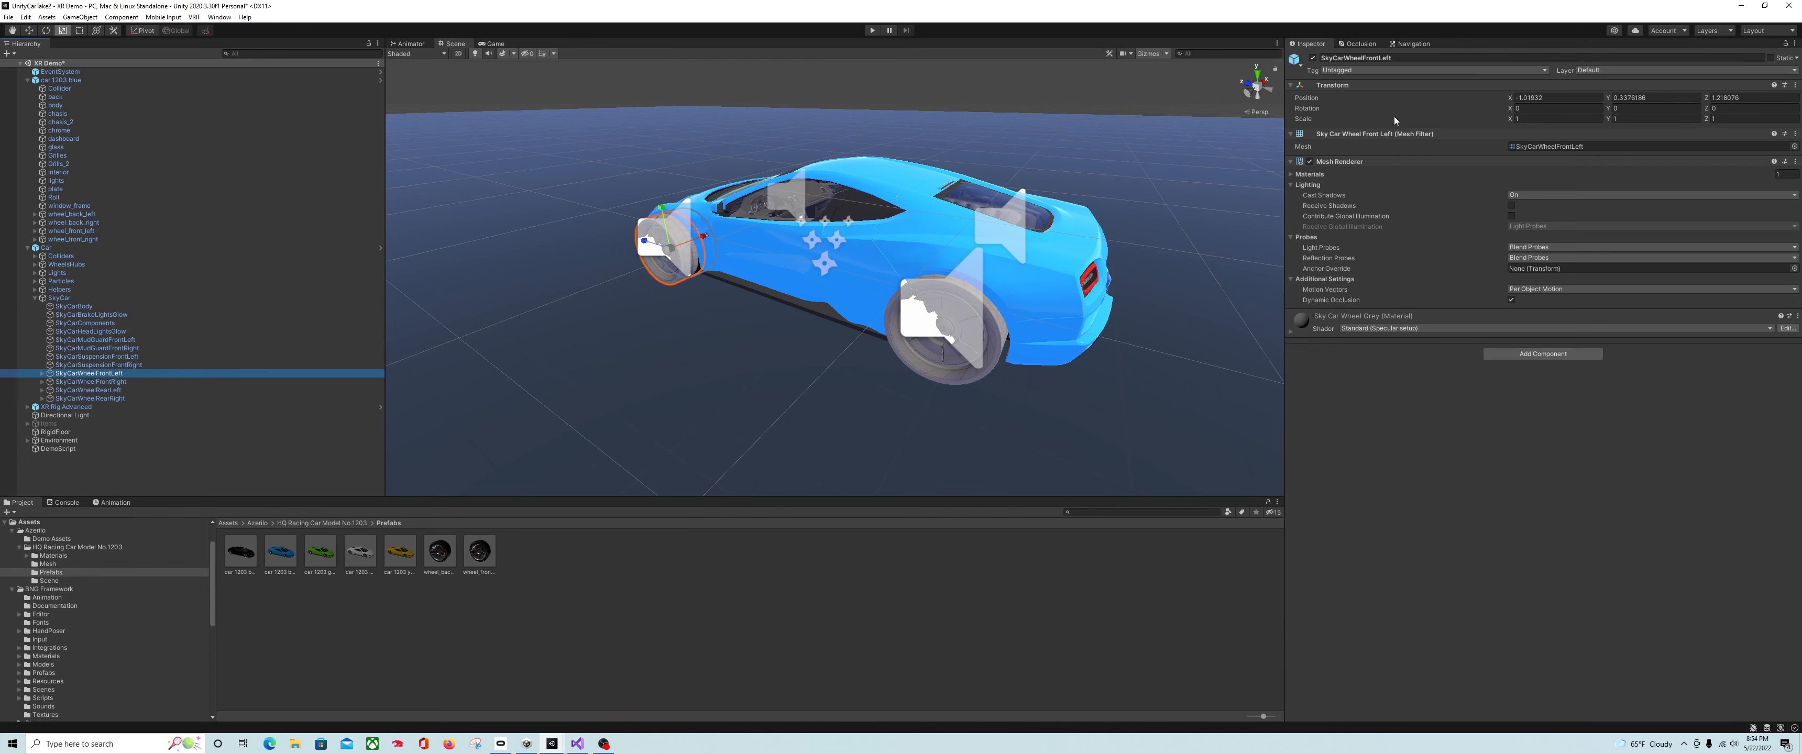
left_click(1310, 161)
left_click(143, 381)
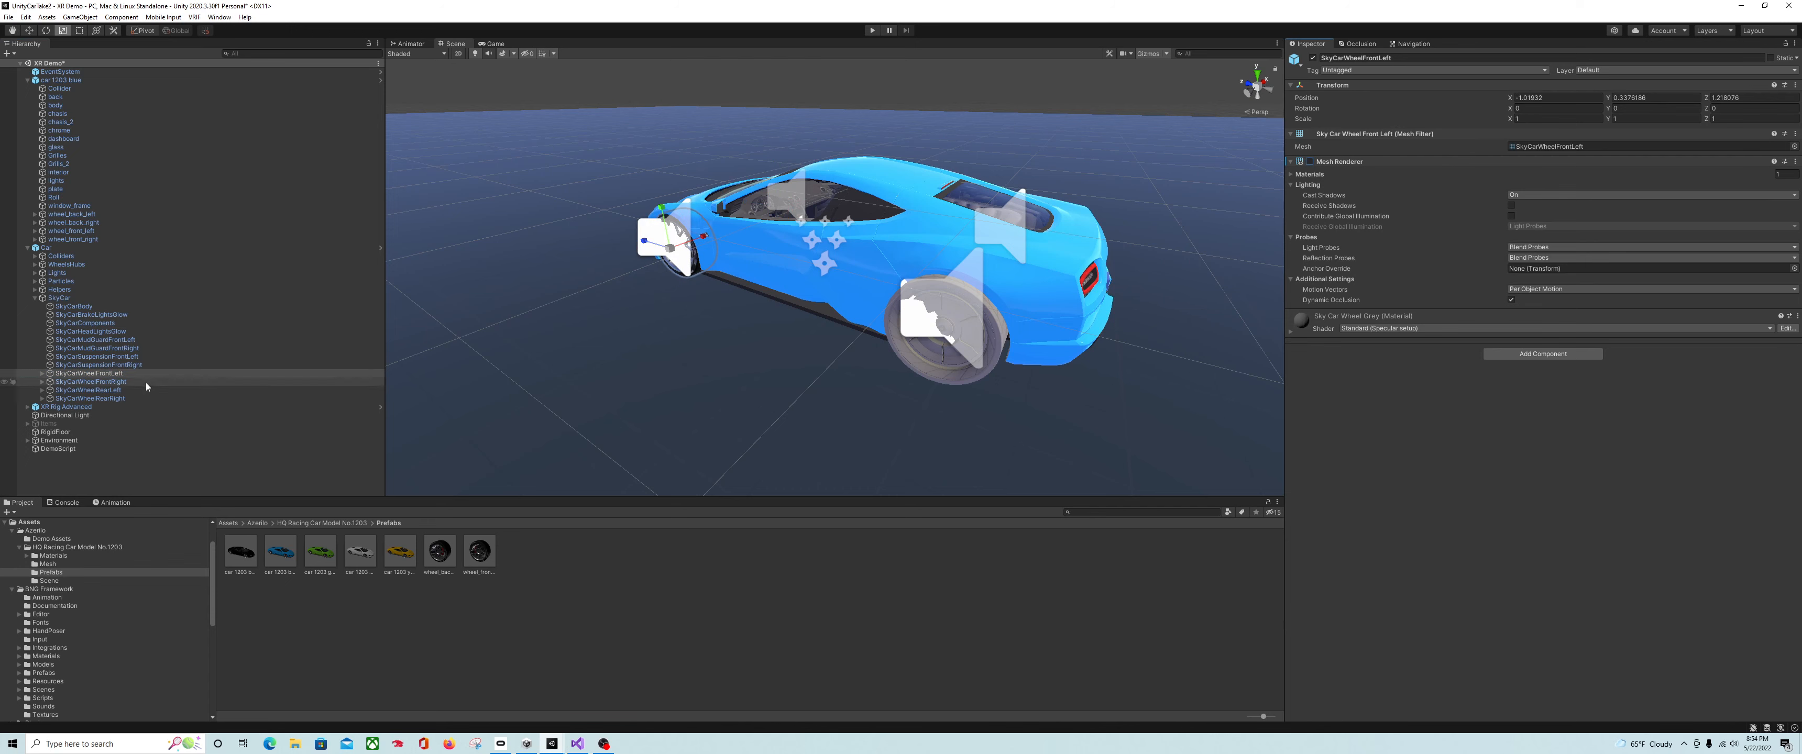
left_click(1309, 162)
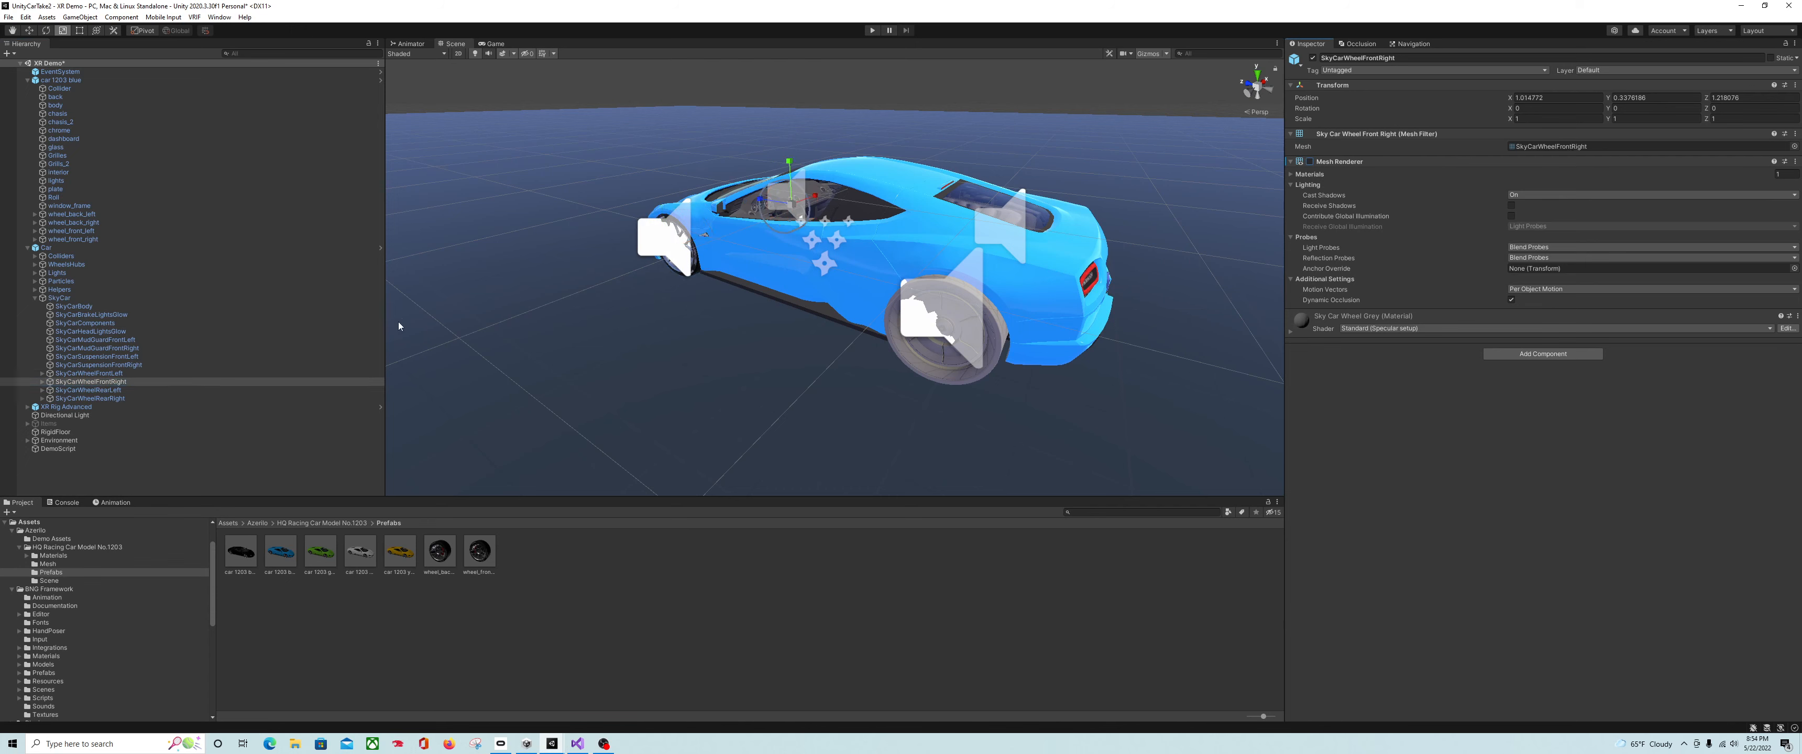
left_click(93, 392)
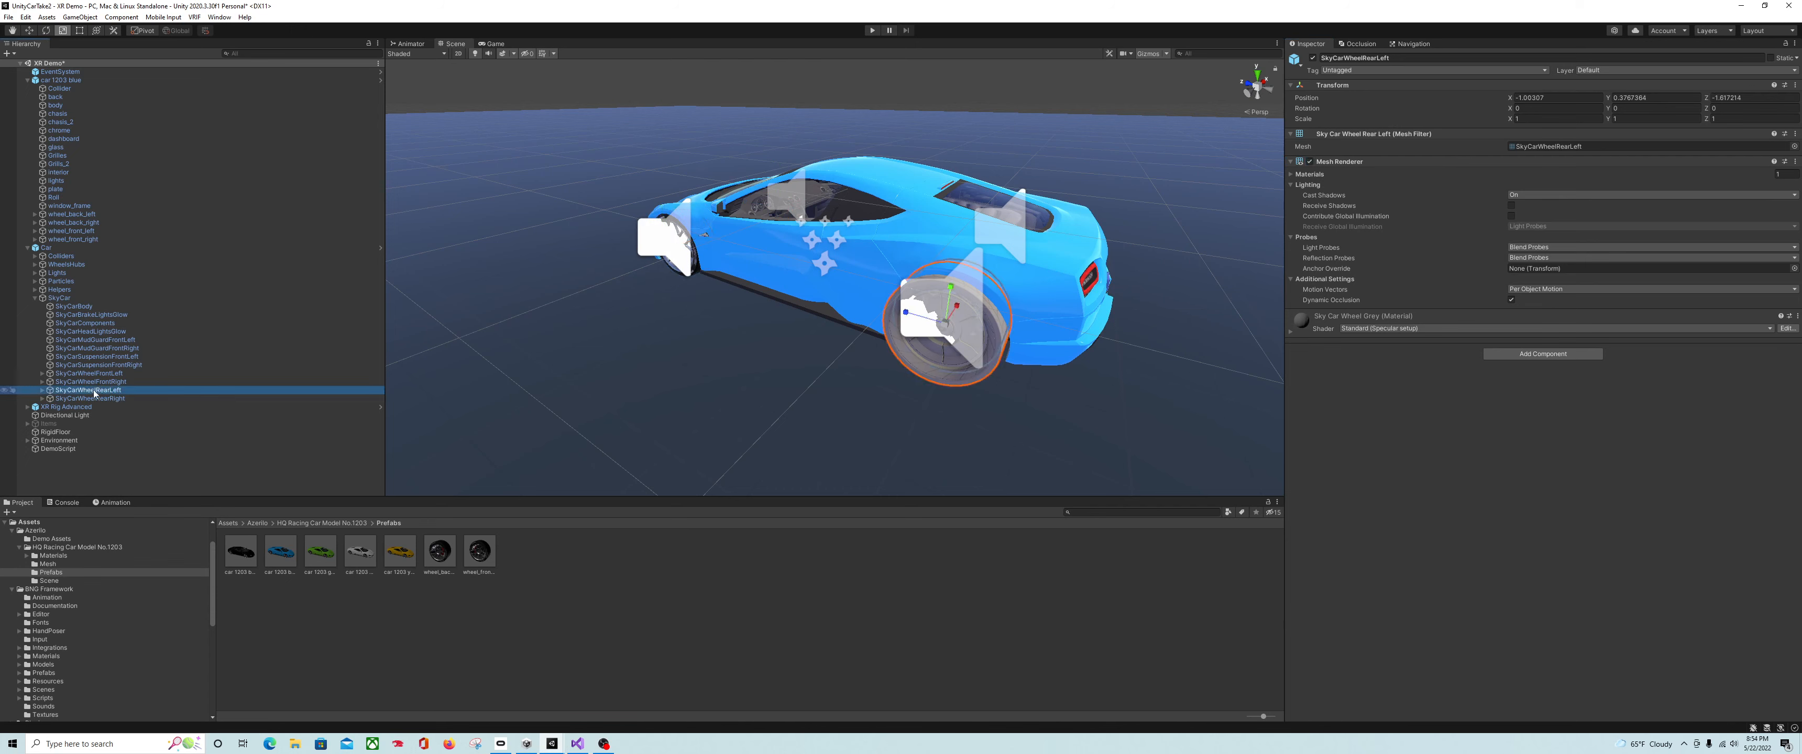
left_click(1309, 162)
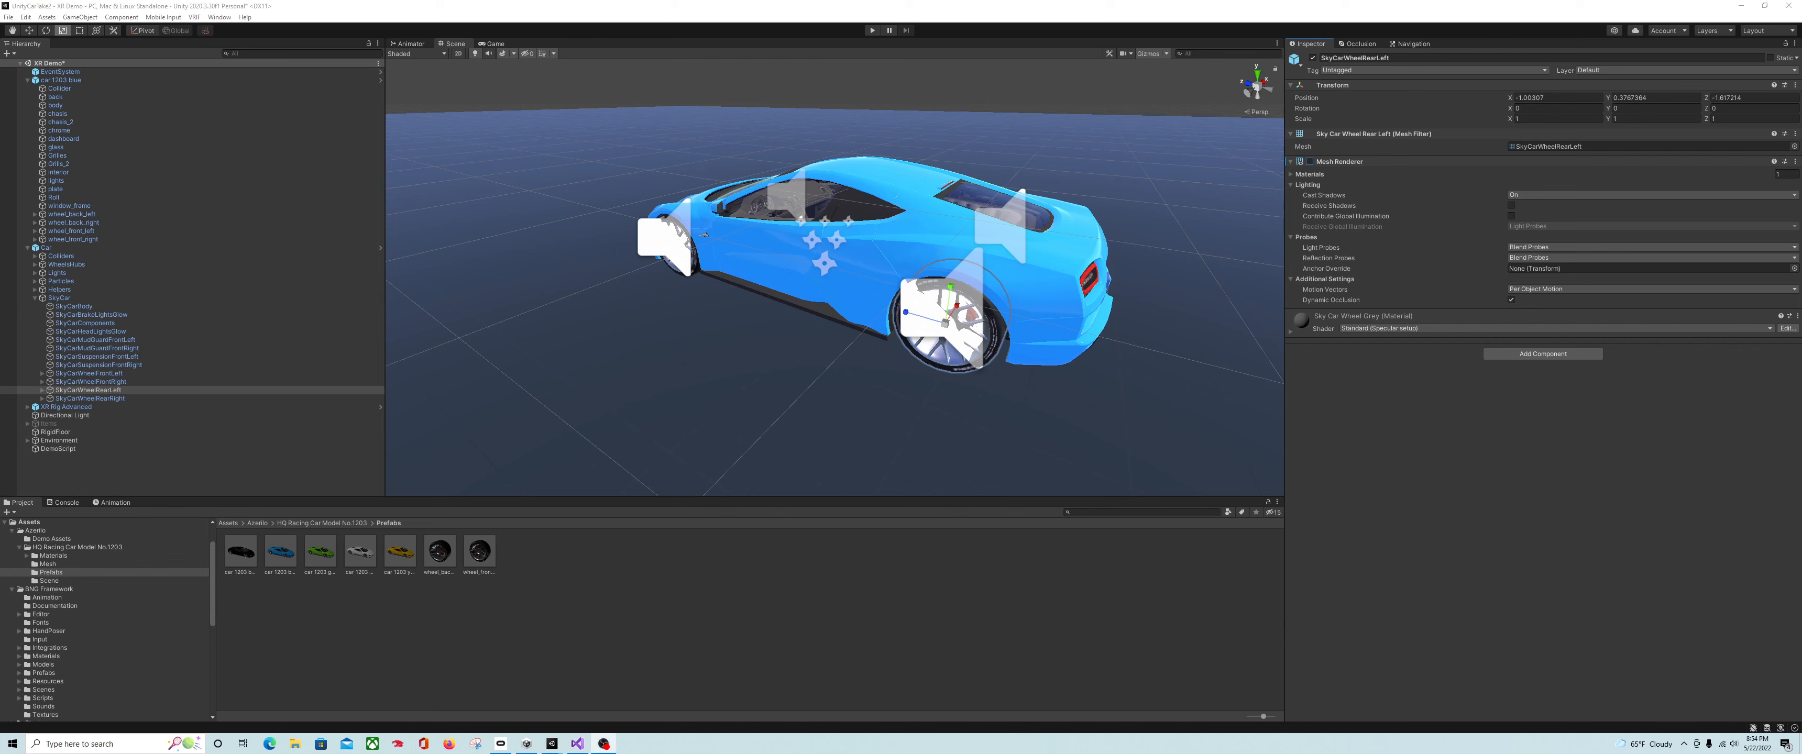
left_click(88, 399)
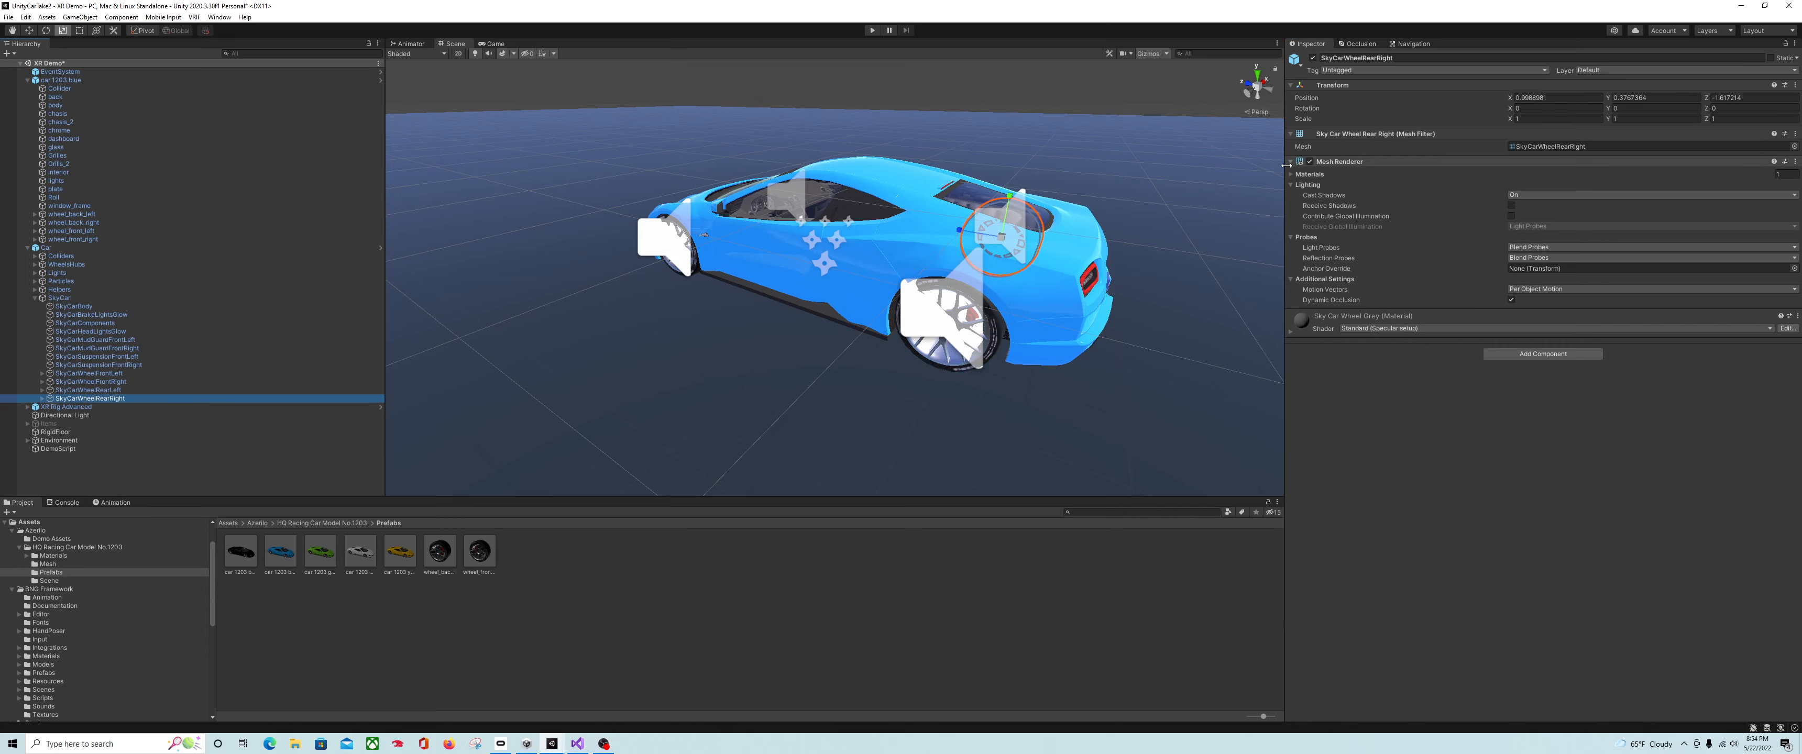
left_click(1309, 165)
- Select the Colliders group under Car and expand it to reveal its child colliders
right_click_drag(986, 403, 980, 373)
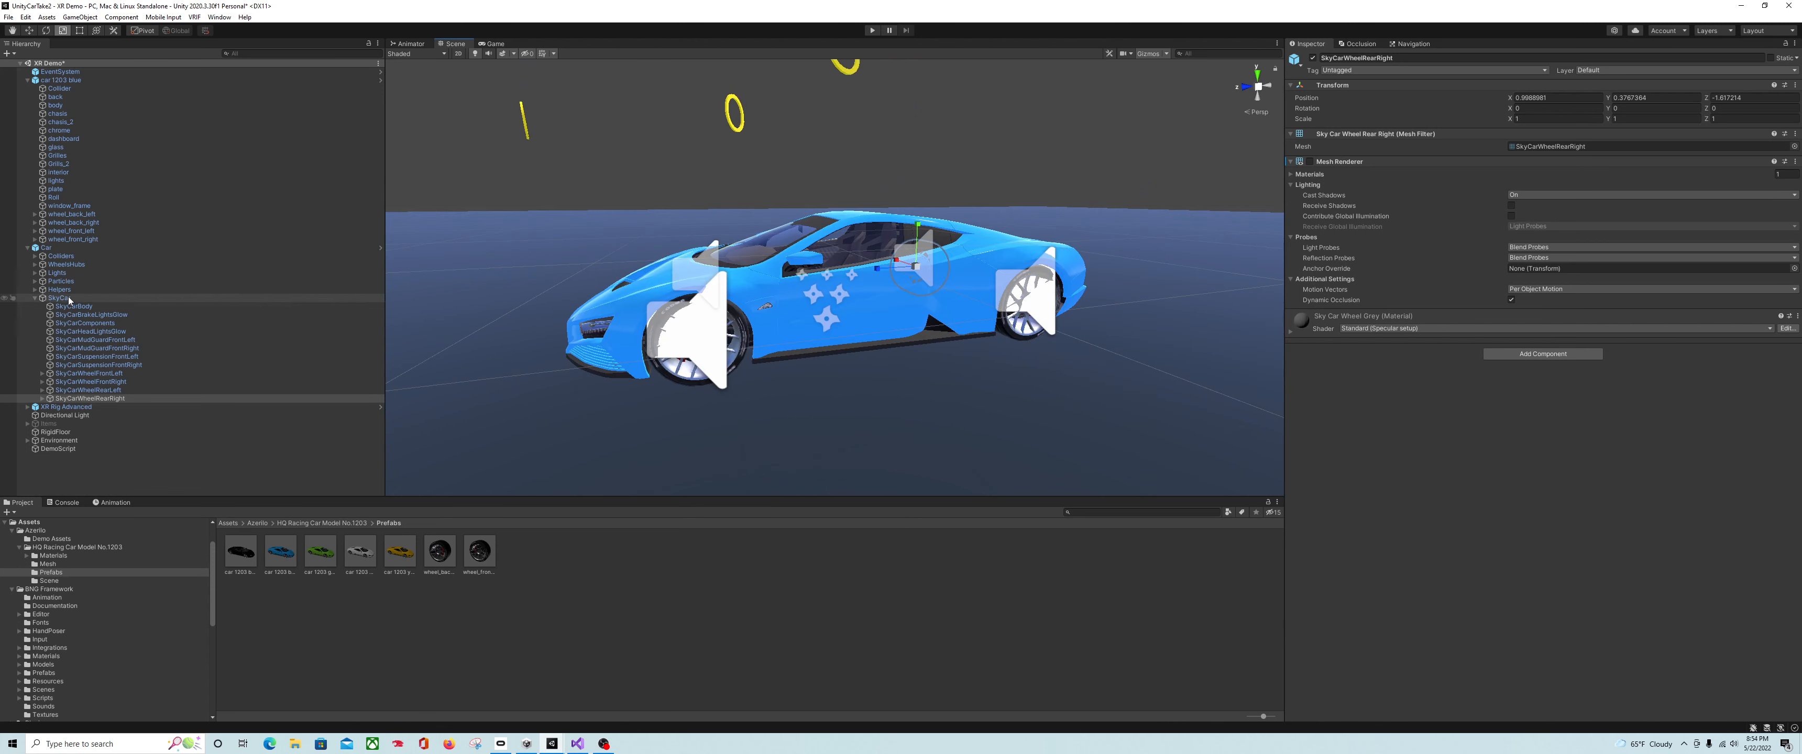
left_click(61, 256)
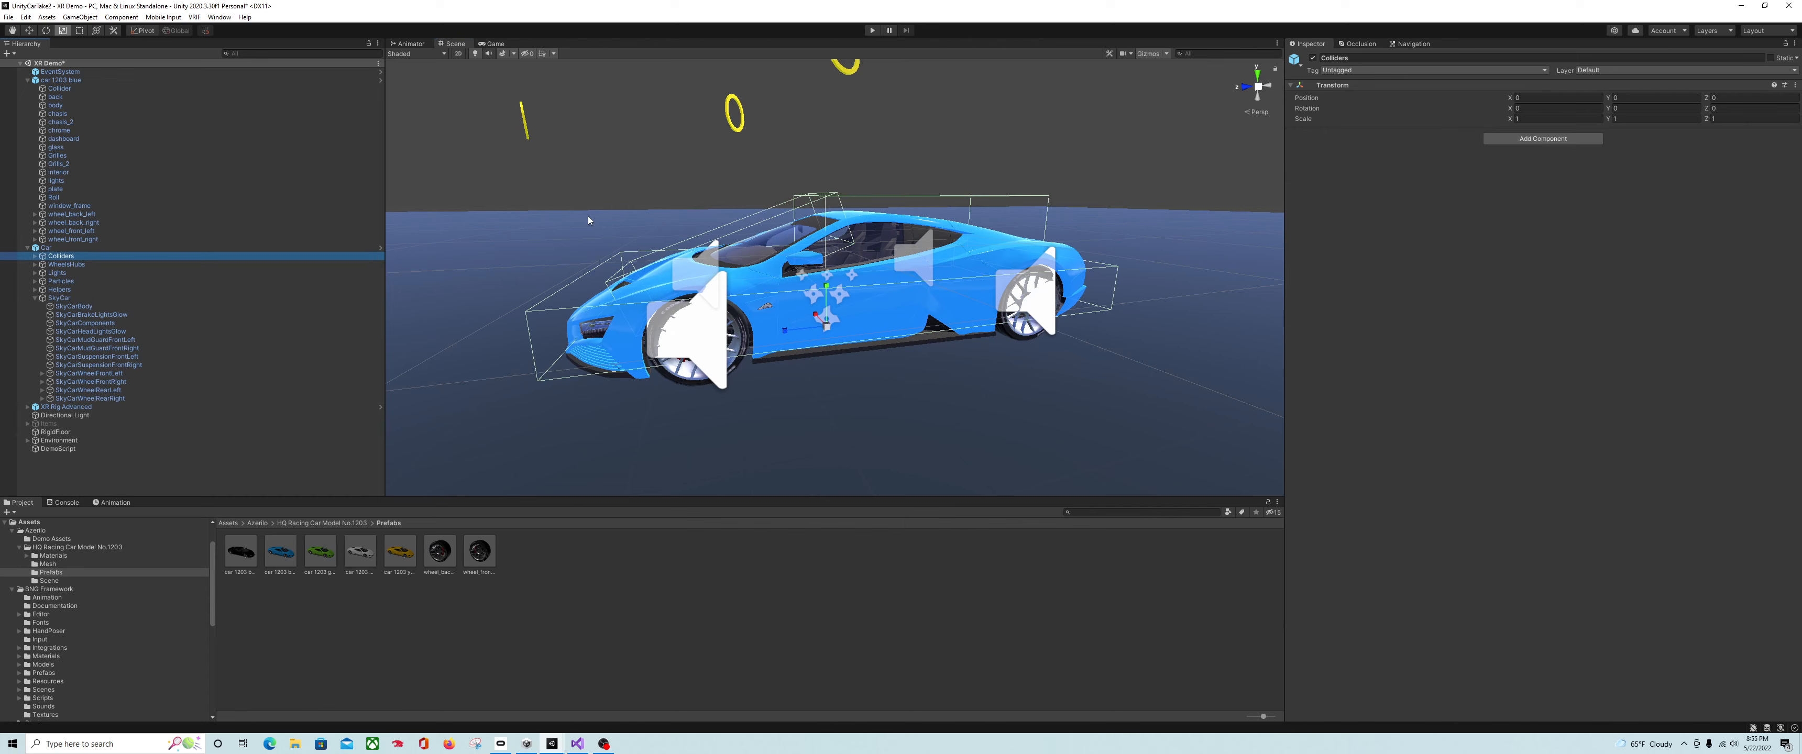
right_click_drag(805, 311, 719, 302)
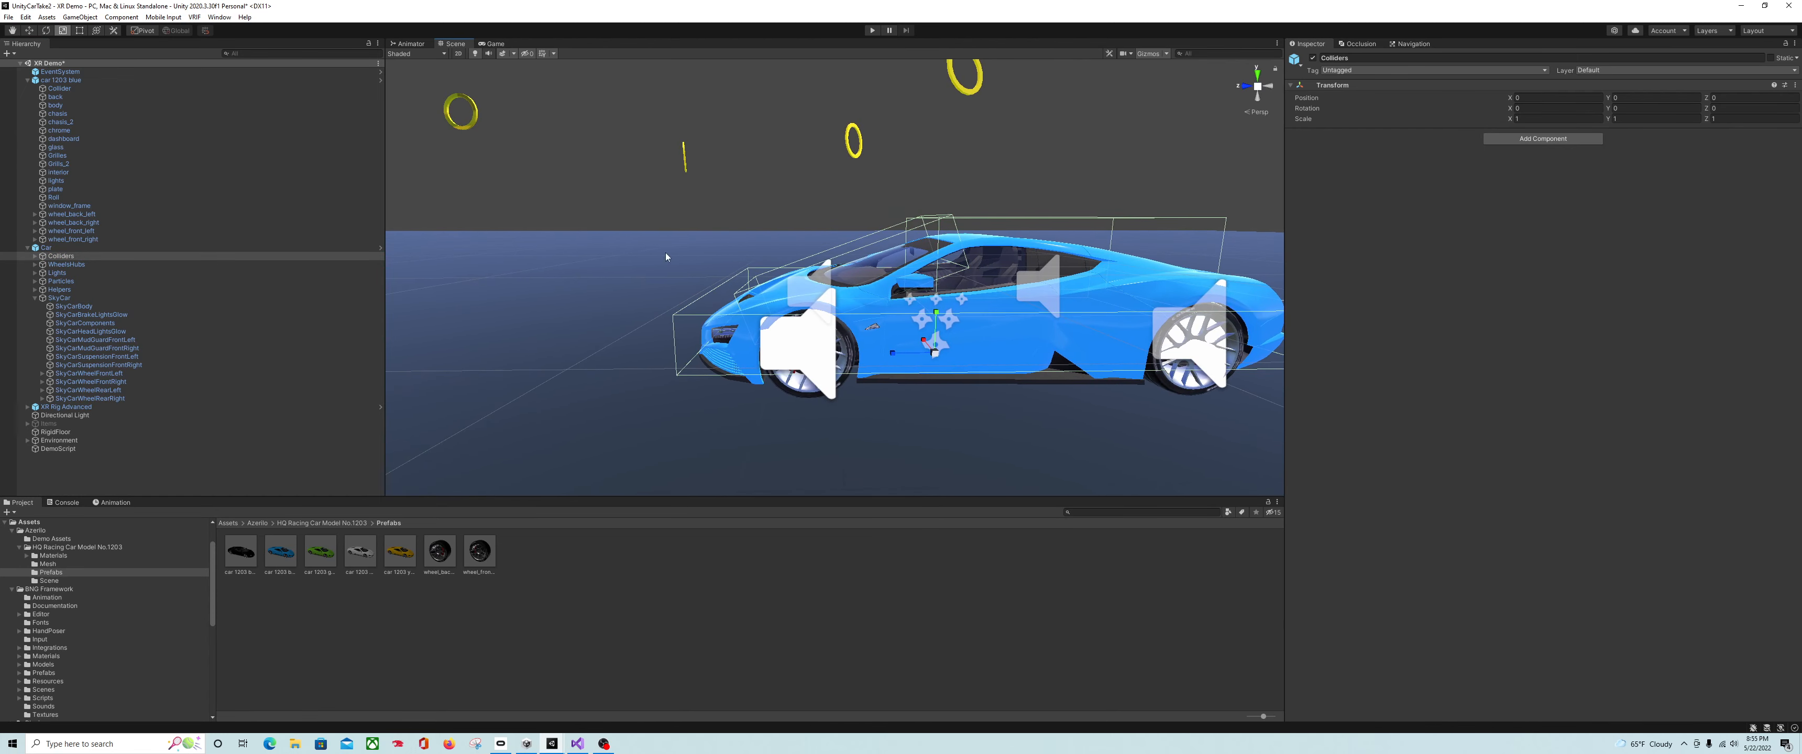
left_click(35, 256)
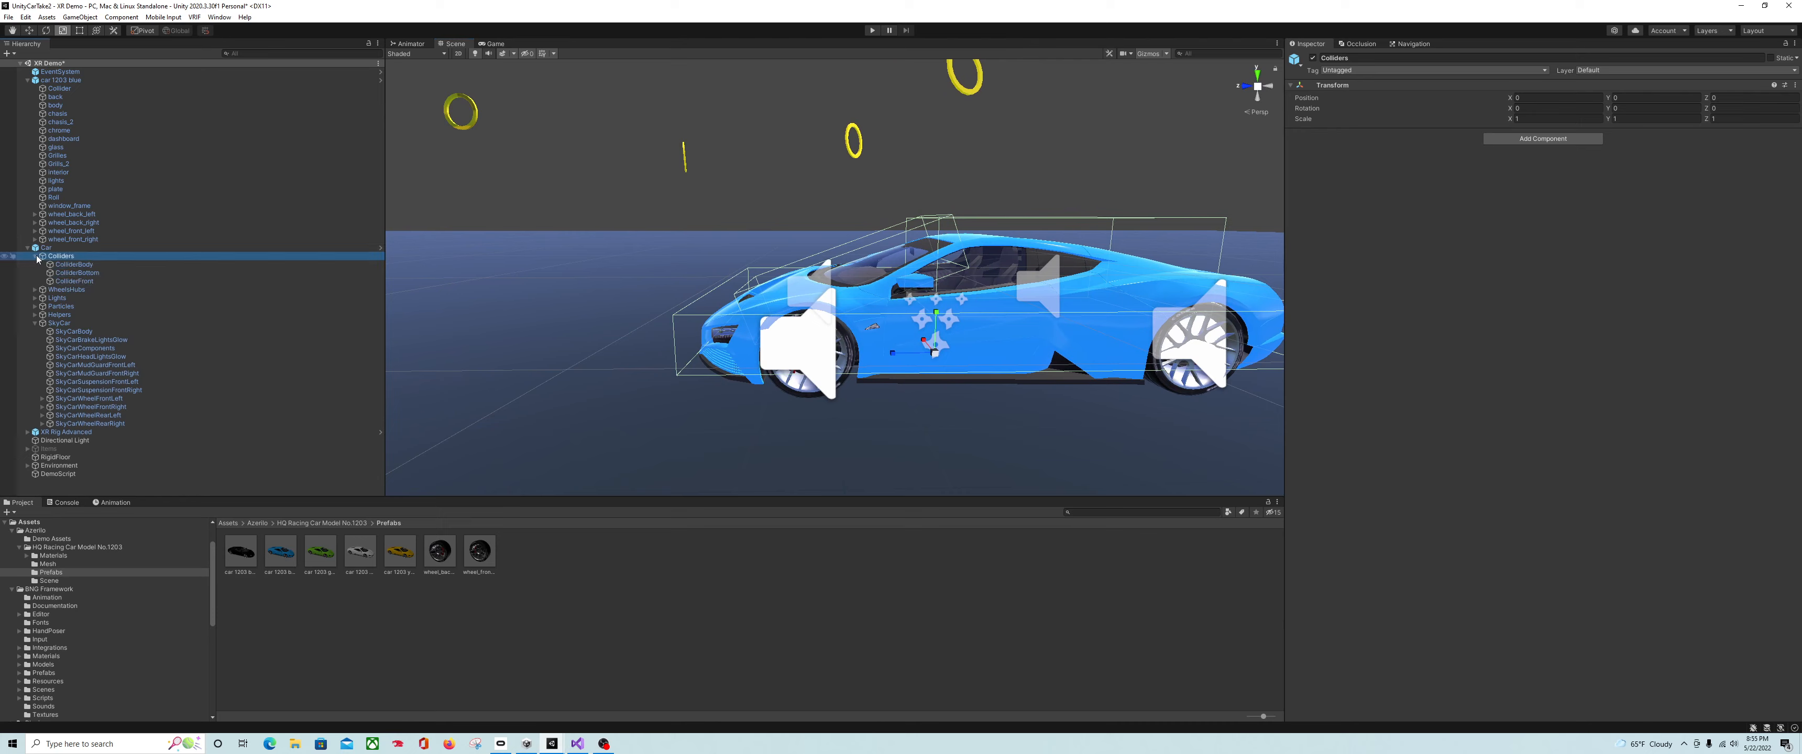
- Reshape ColliderBody's box collider around the rear of the blue car, with size Y about 0.46 and Z about 0.36
left_click(69, 265)
mouse_move(777, 317)
right_mouse_down()
mouse_move(753, 315)
mouse_move(810, 320)
right_mouse_up()
middle_click_drag(810, 321, 836, 331)
scroll(837, 331, "up", 7)
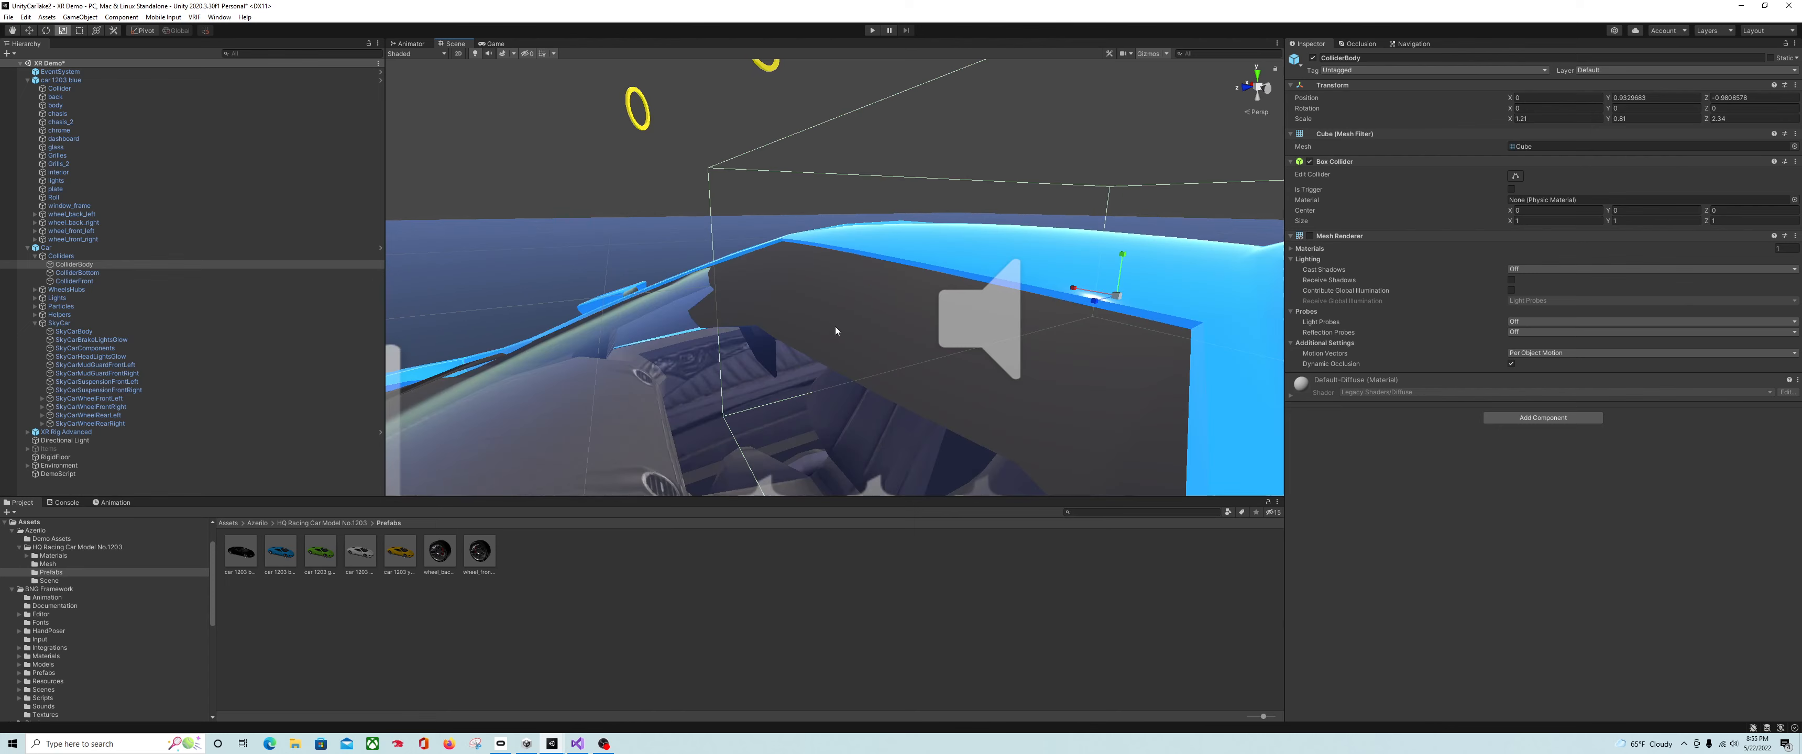
scroll(836, 331, "down", 5)
right_click_drag(838, 322, 832, 340)
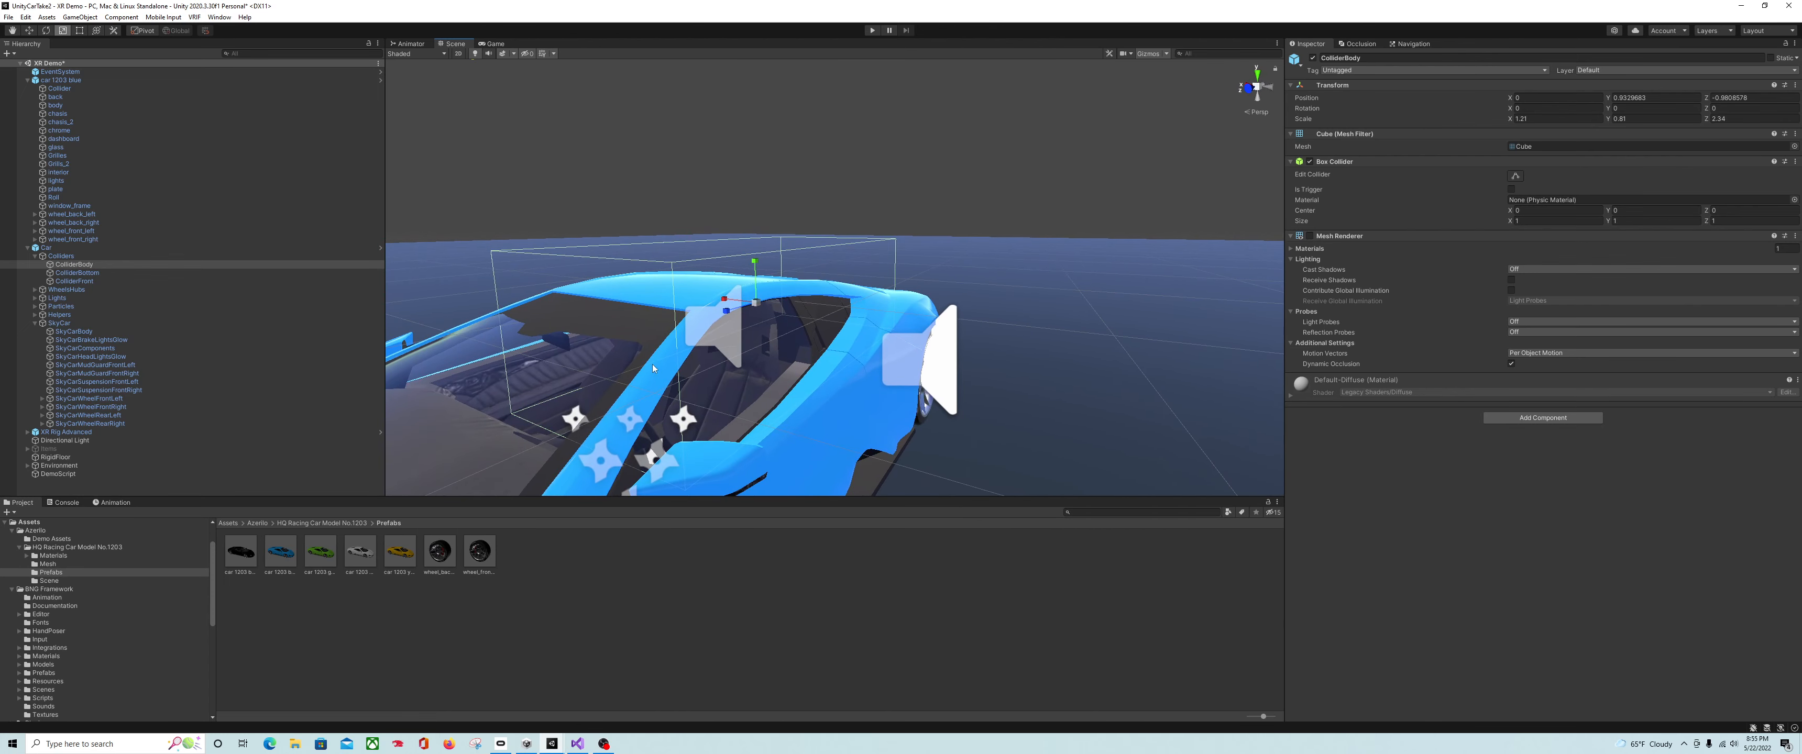
left_click(1515, 177)
left_click_drag(577, 355, 799, 292)
right_click_drag(772, 347, 645, 338)
left_click_drag(580, 287, 589, 327)
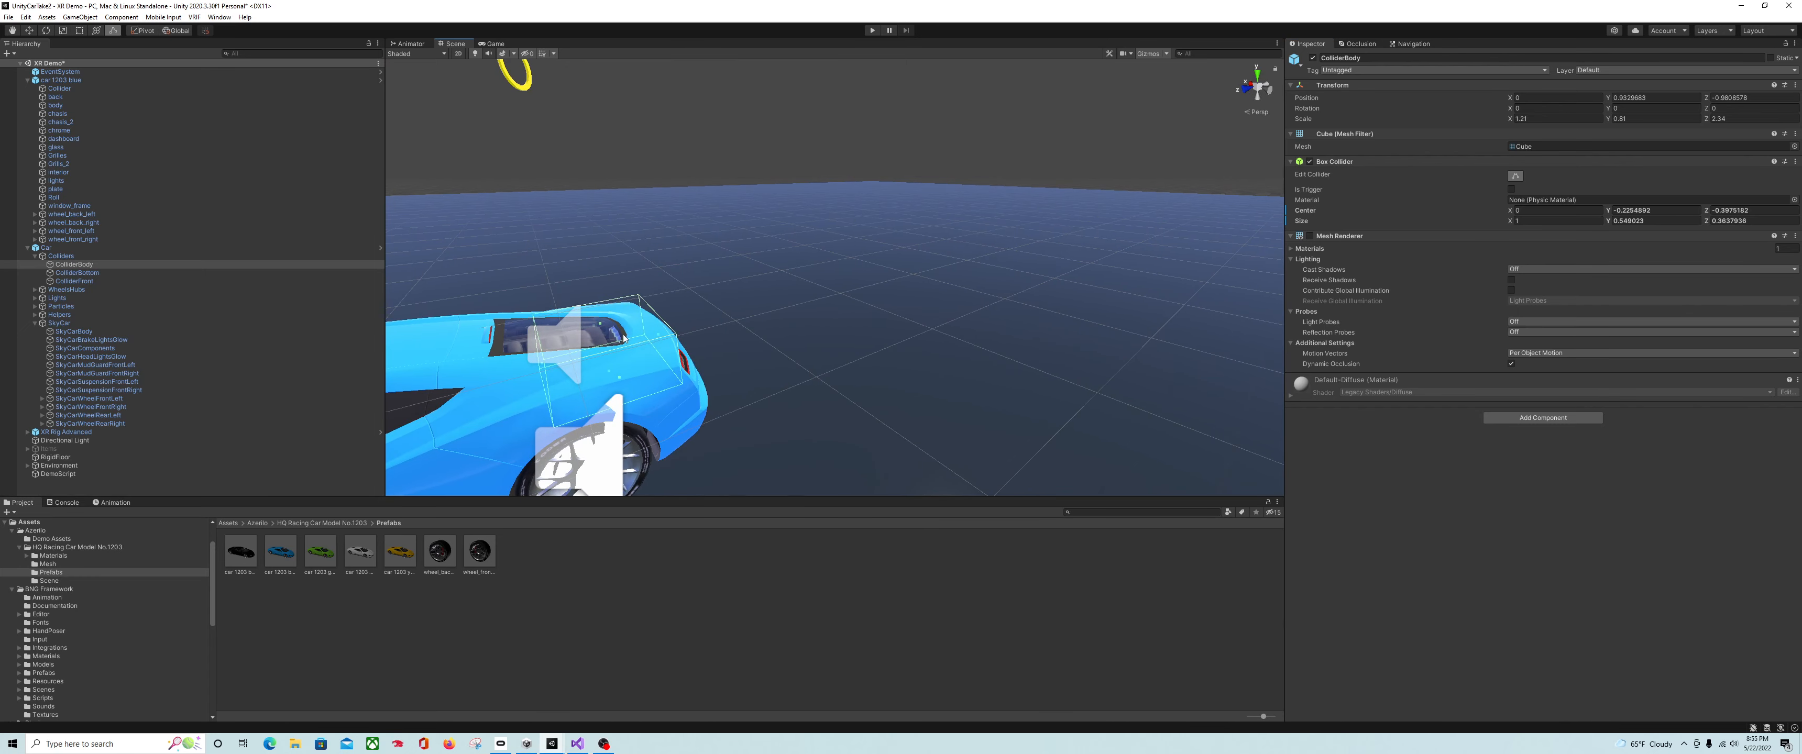
left_click_drag(605, 333, 605, 336)
mouse_move(605, 336)
right_mouse_down()
mouse_move(593, 319)
mouse_move(579, 346)
right_mouse_up()
key("a")
- Lower the top face of ColliderBottom's box collider to a size Y of about 0.12
left_click(148, 273)
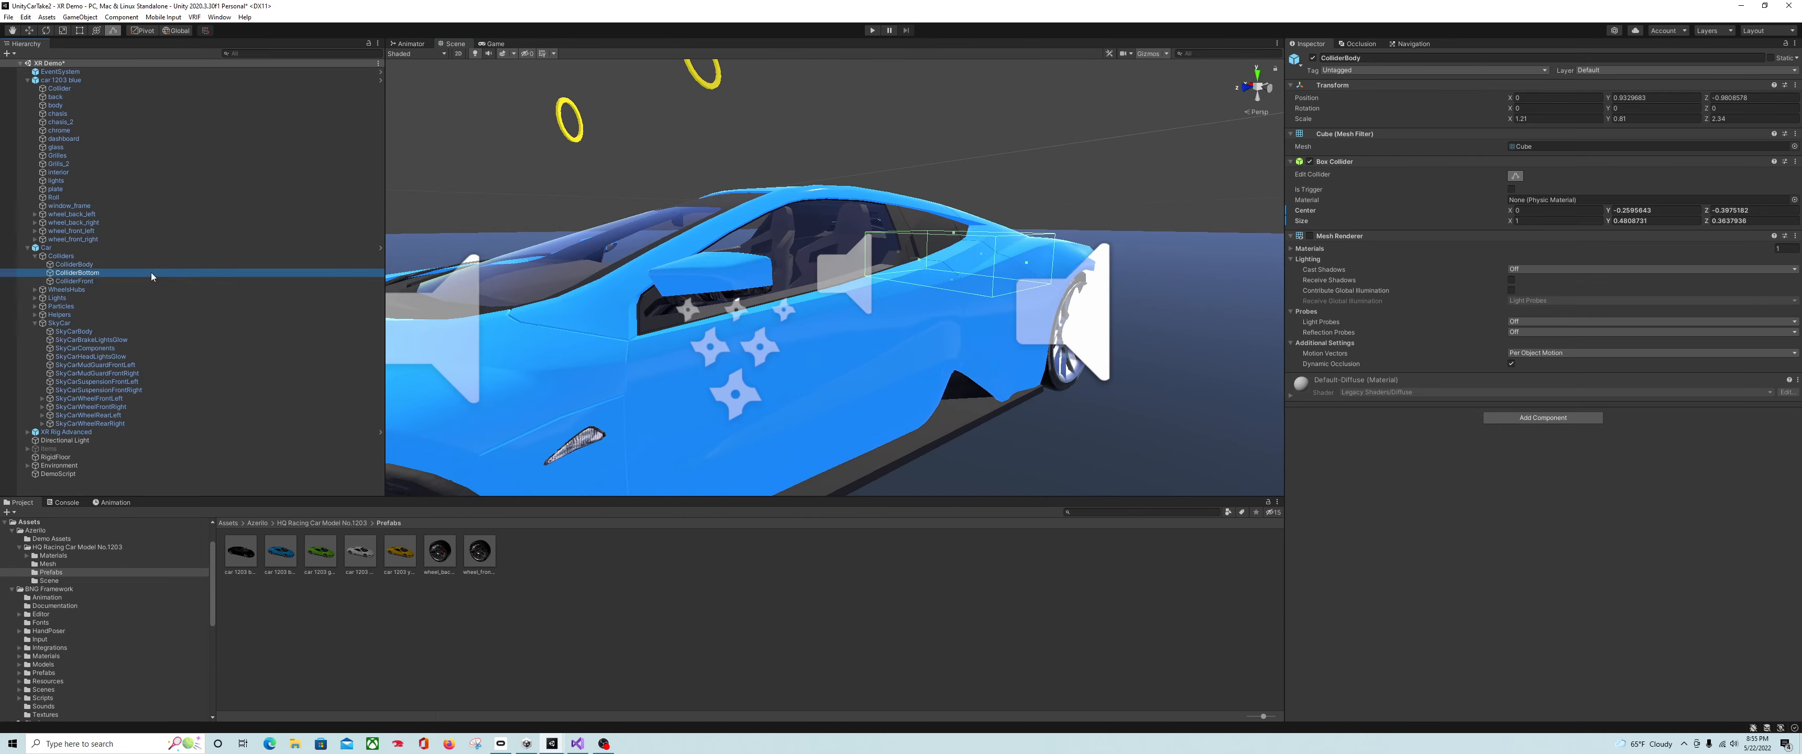
key("f")
scroll(669, 378, "down", 5)
mouse_move(669, 379)
middle_mouse_down()
mouse_move(667, 364)
mouse_move(659, 381)
middle_mouse_up()
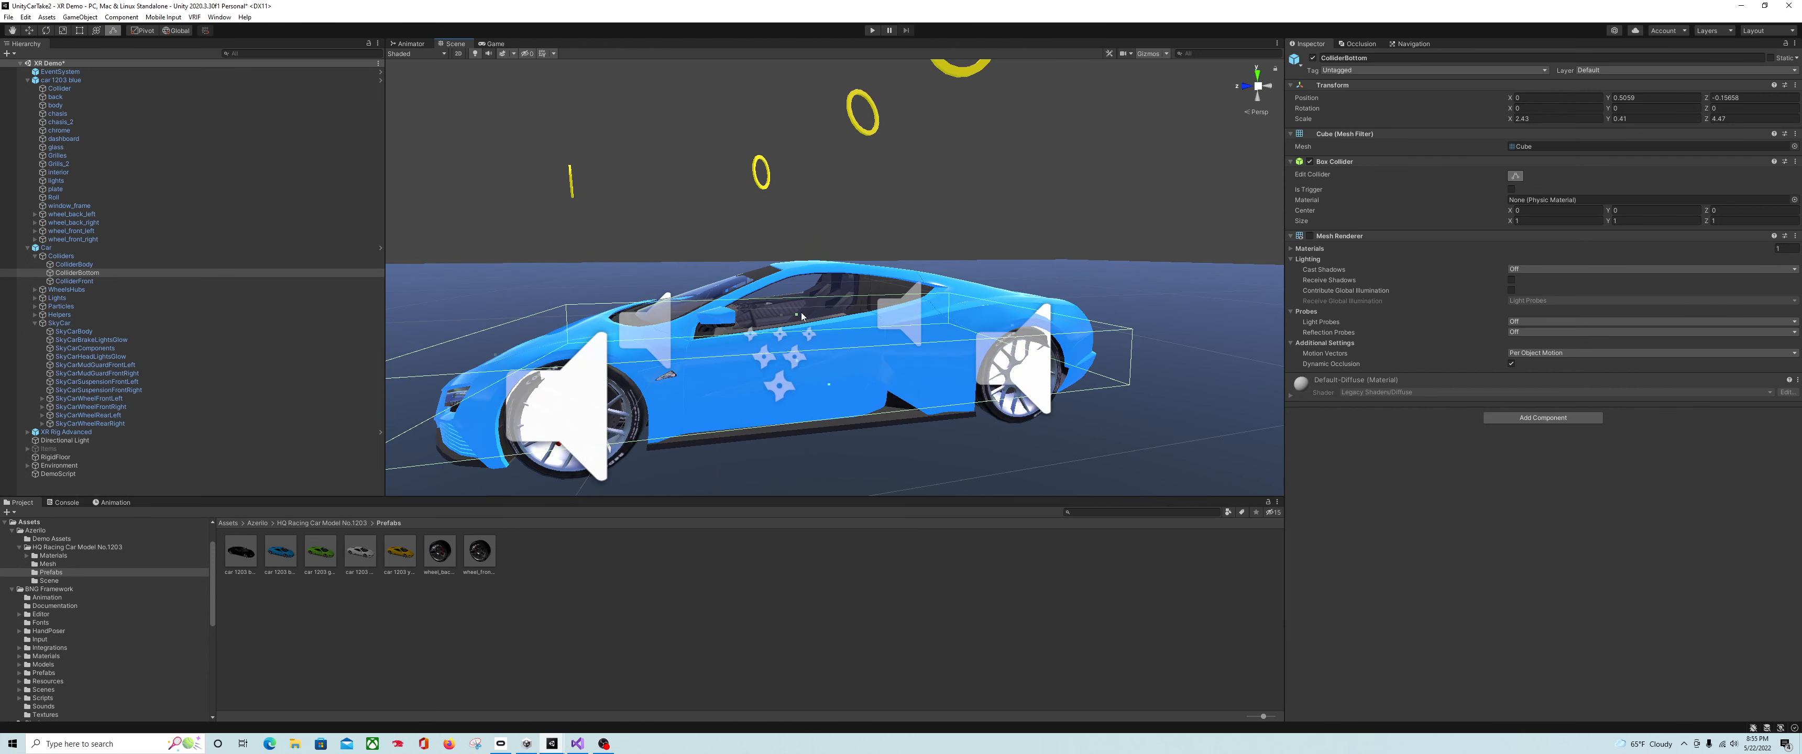
left_click_drag(799, 319, 798, 360)
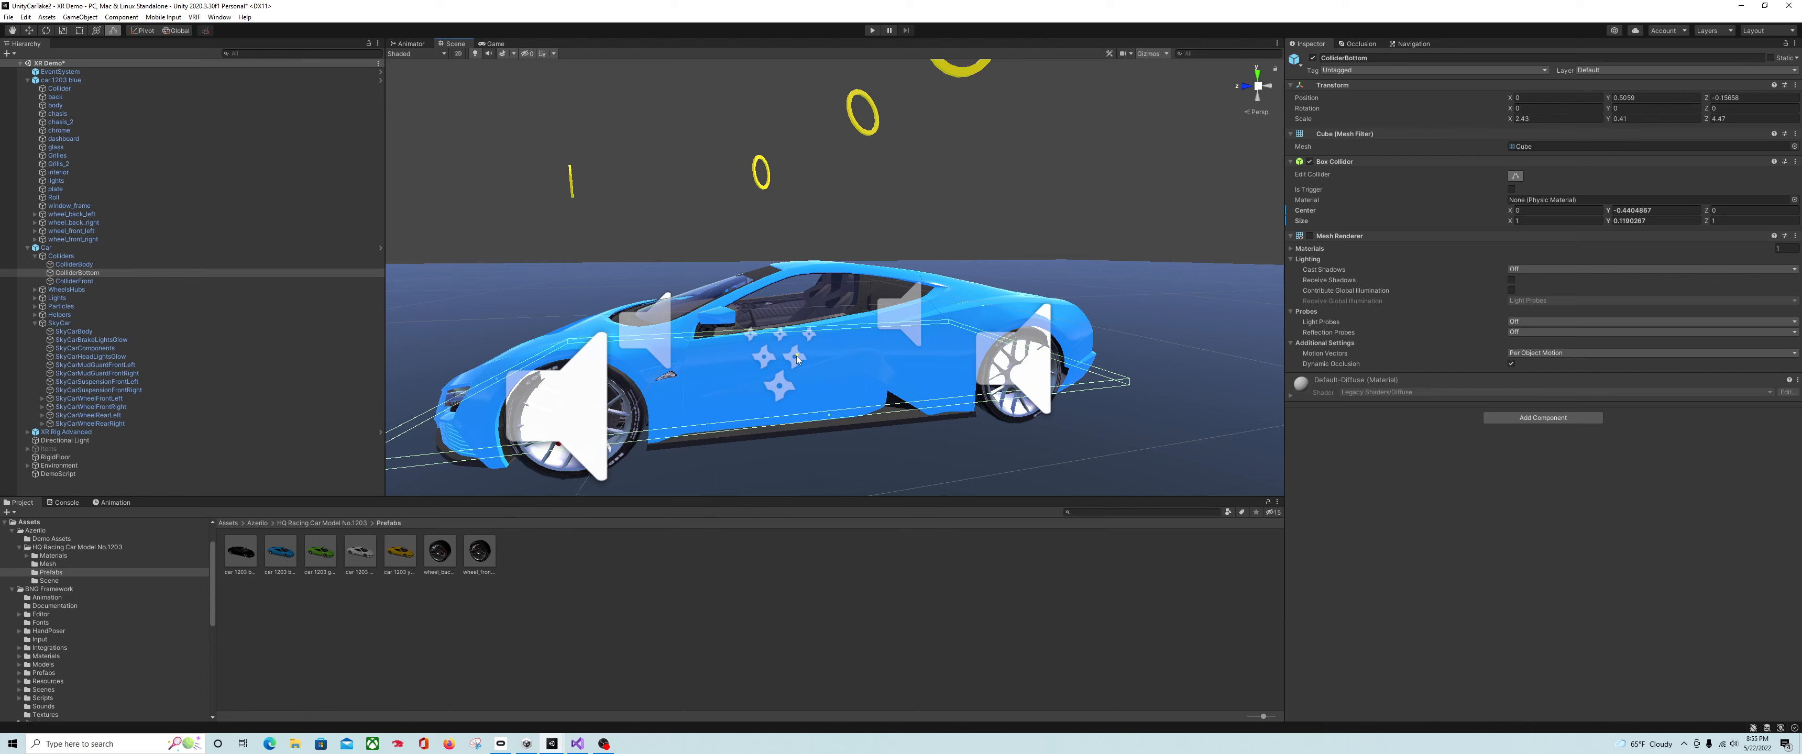
- Resize ColliderFront's box collider to Y about 0.44 and Z about 1.23, and collapse the Colliders group
mouse_move(796, 360)
right_mouse_down()
mouse_move(907, 348)
mouse_move(821, 356)
right_mouse_up()
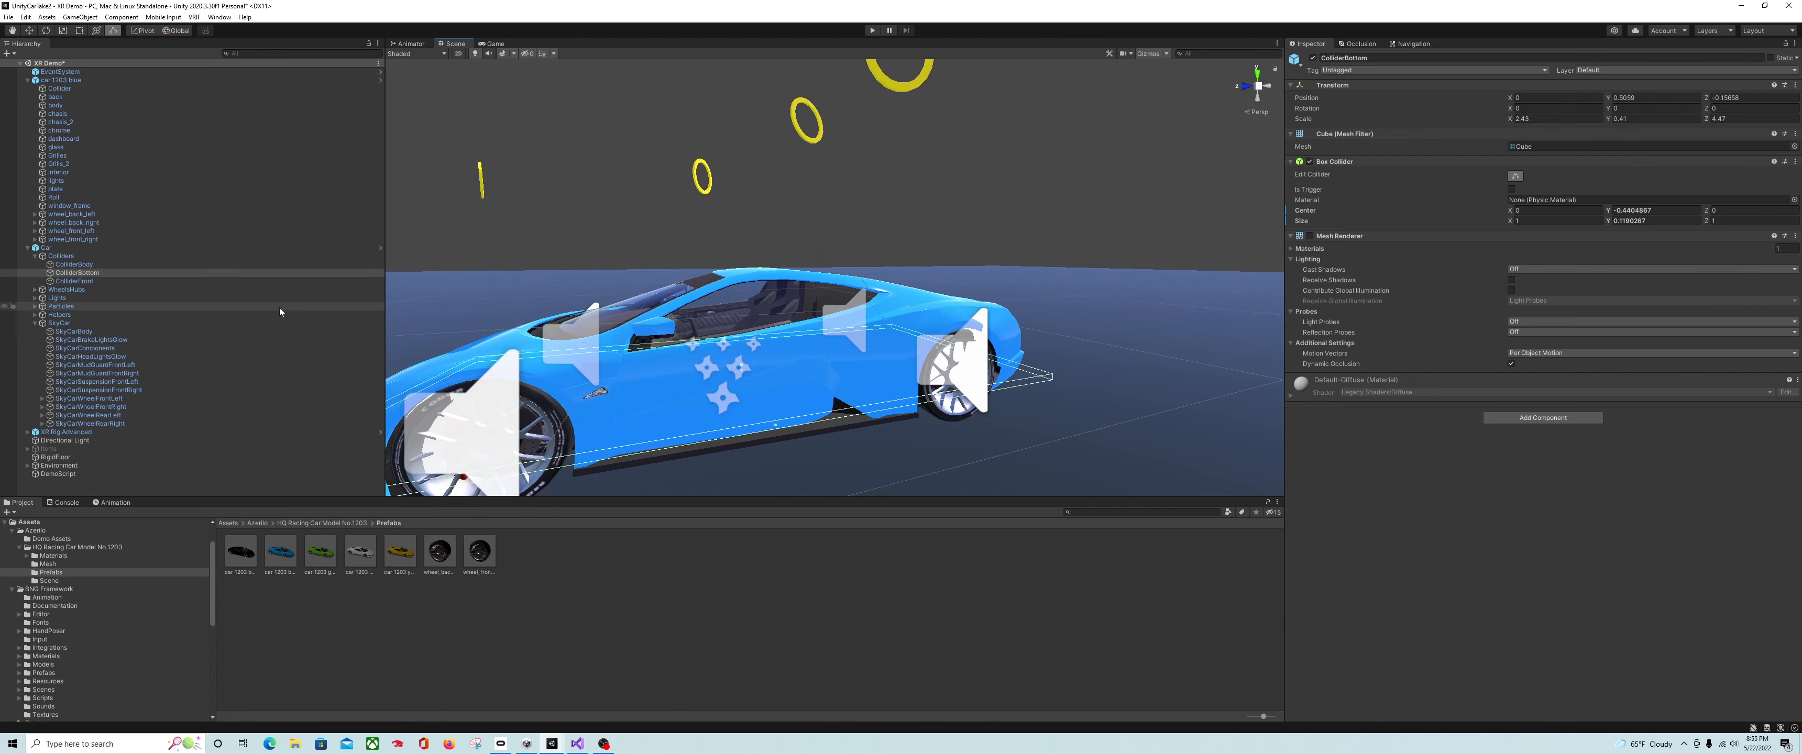
left_click(96, 281)
left_click_drag(613, 348, 597, 318)
right_click_drag(596, 320, 618, 319)
middle_click_drag(455, 396, 665, 354)
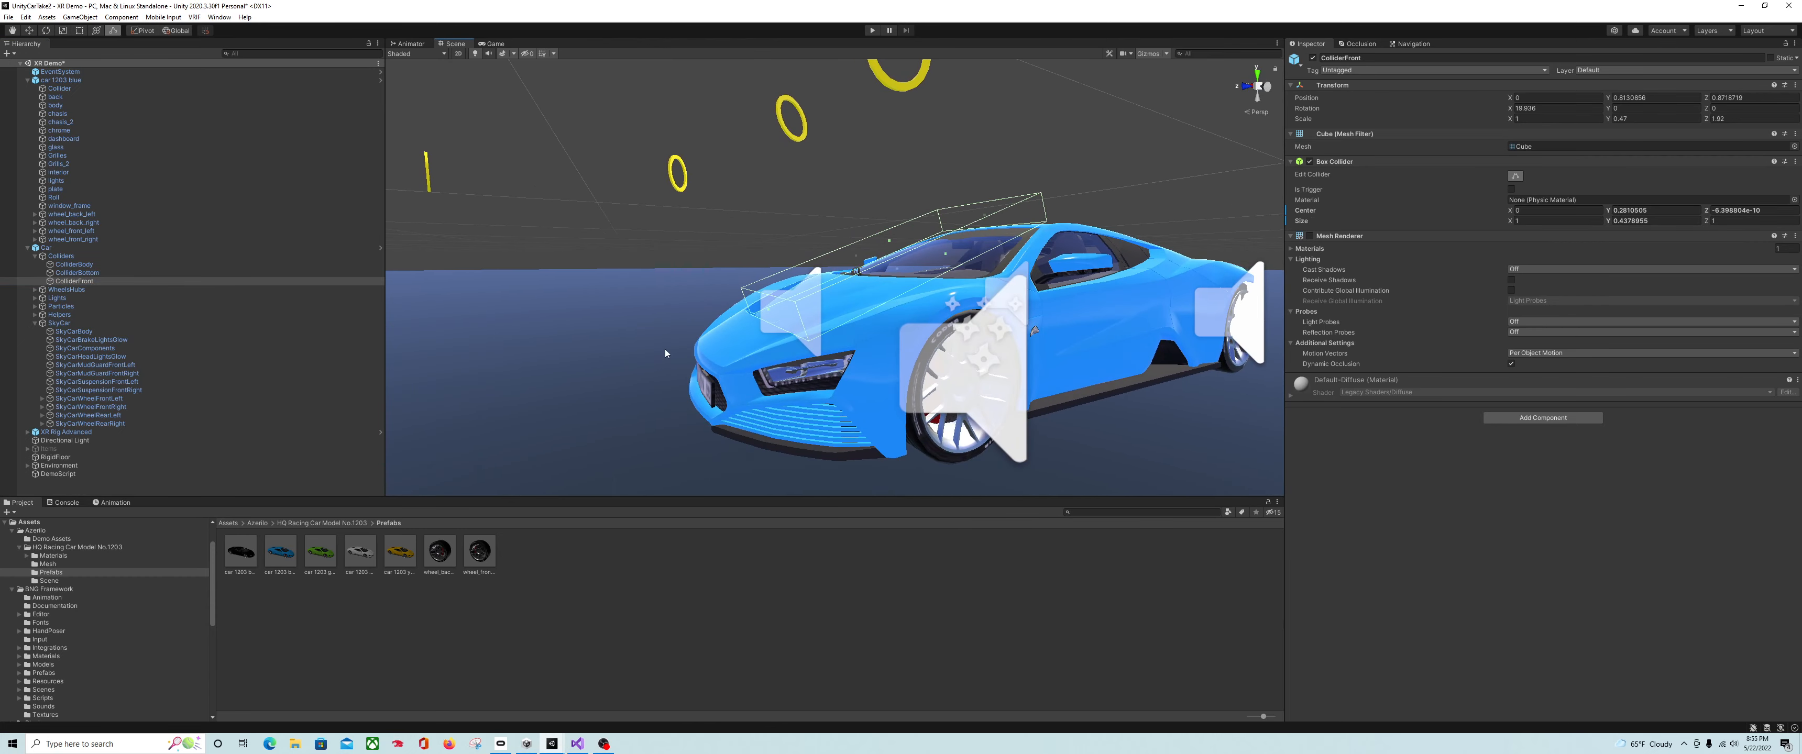
left_click_drag(770, 311, 704, 359)
right_click_drag(1217, 363, 1119, 366)
middle_click_drag(1120, 366, 837, 375)
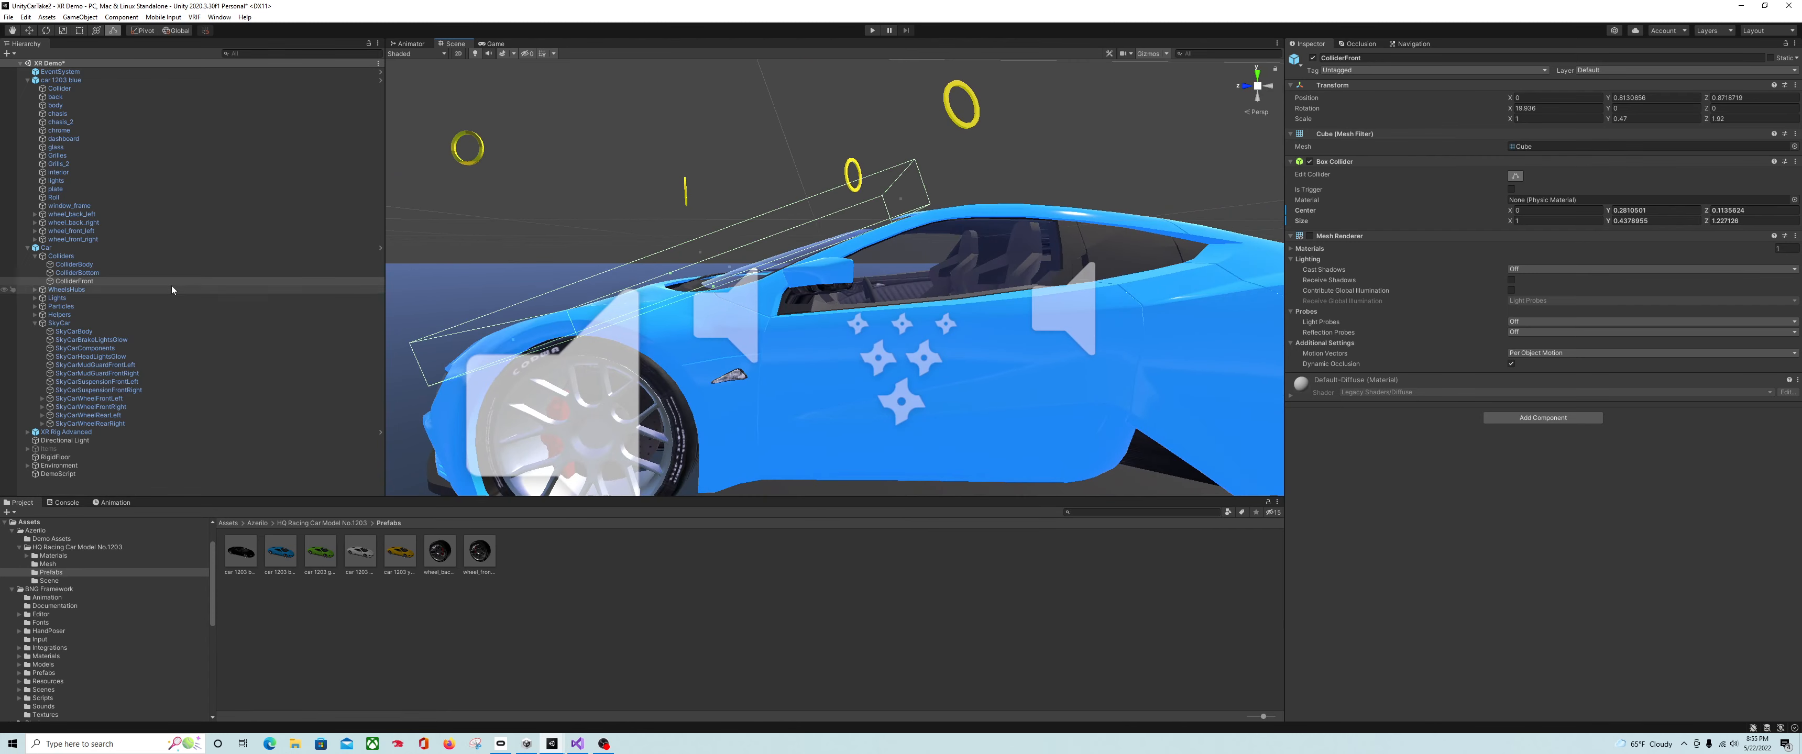
left_click(34, 256)
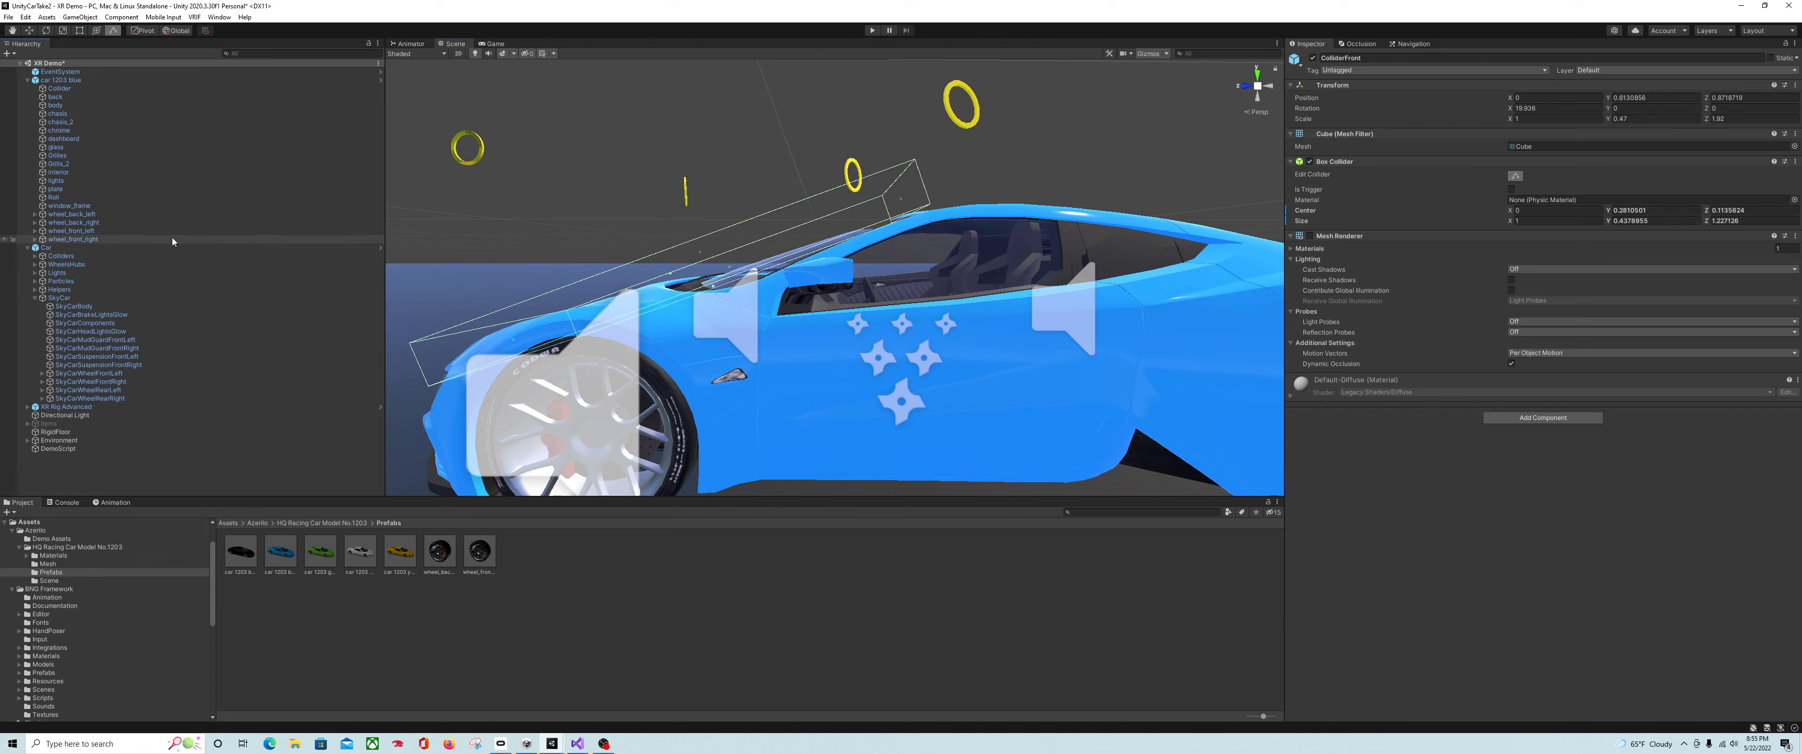
- Collapse SkyCar in the hierarchy and open the Prefabs folder of BNG Framework
left_click(35, 299)
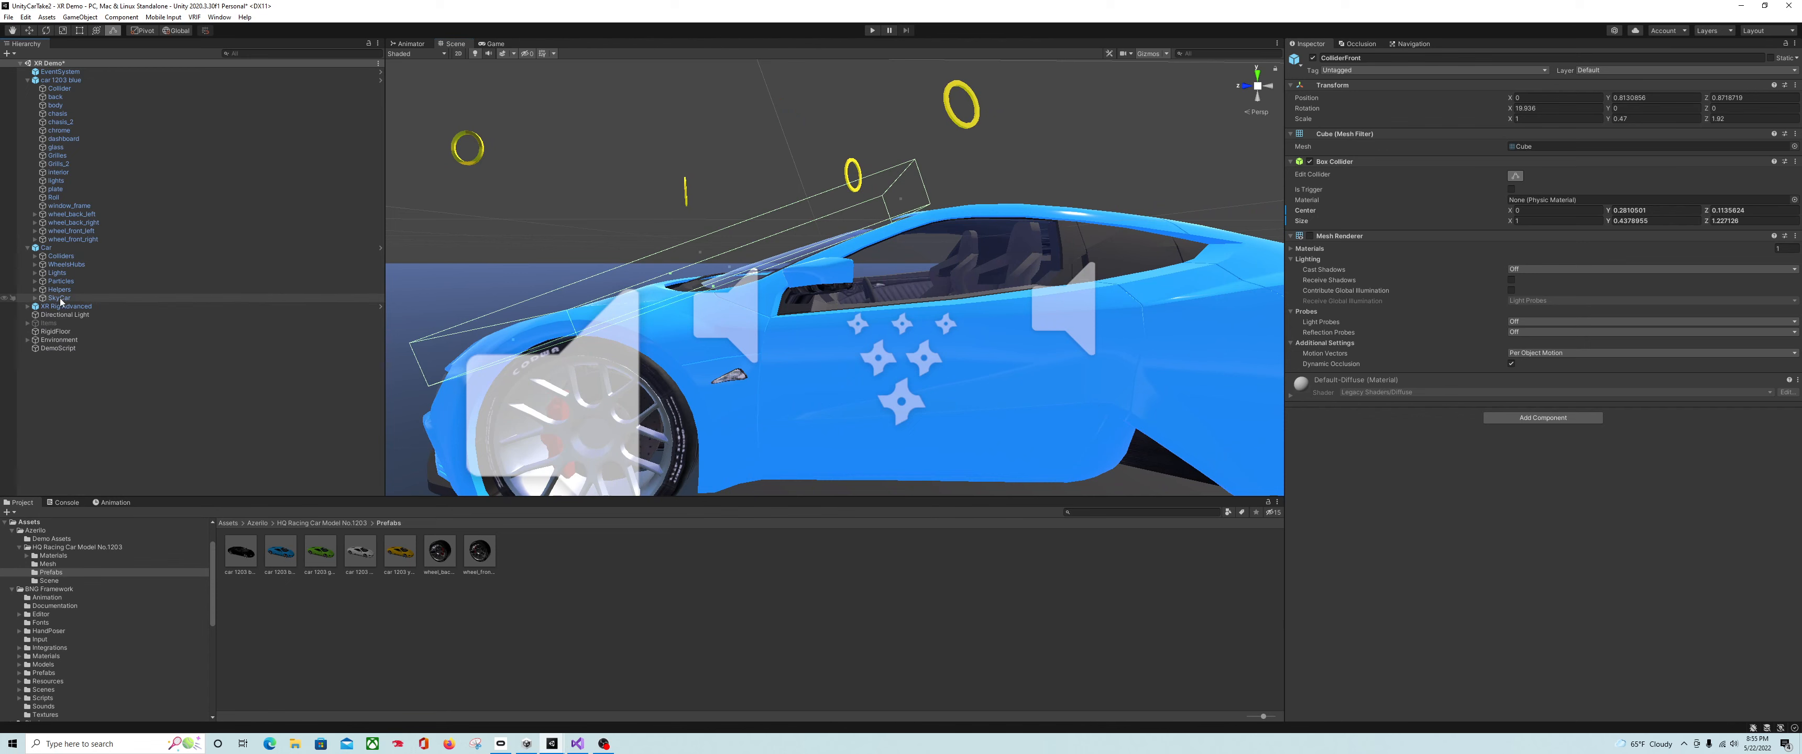
left_click(230, 523)
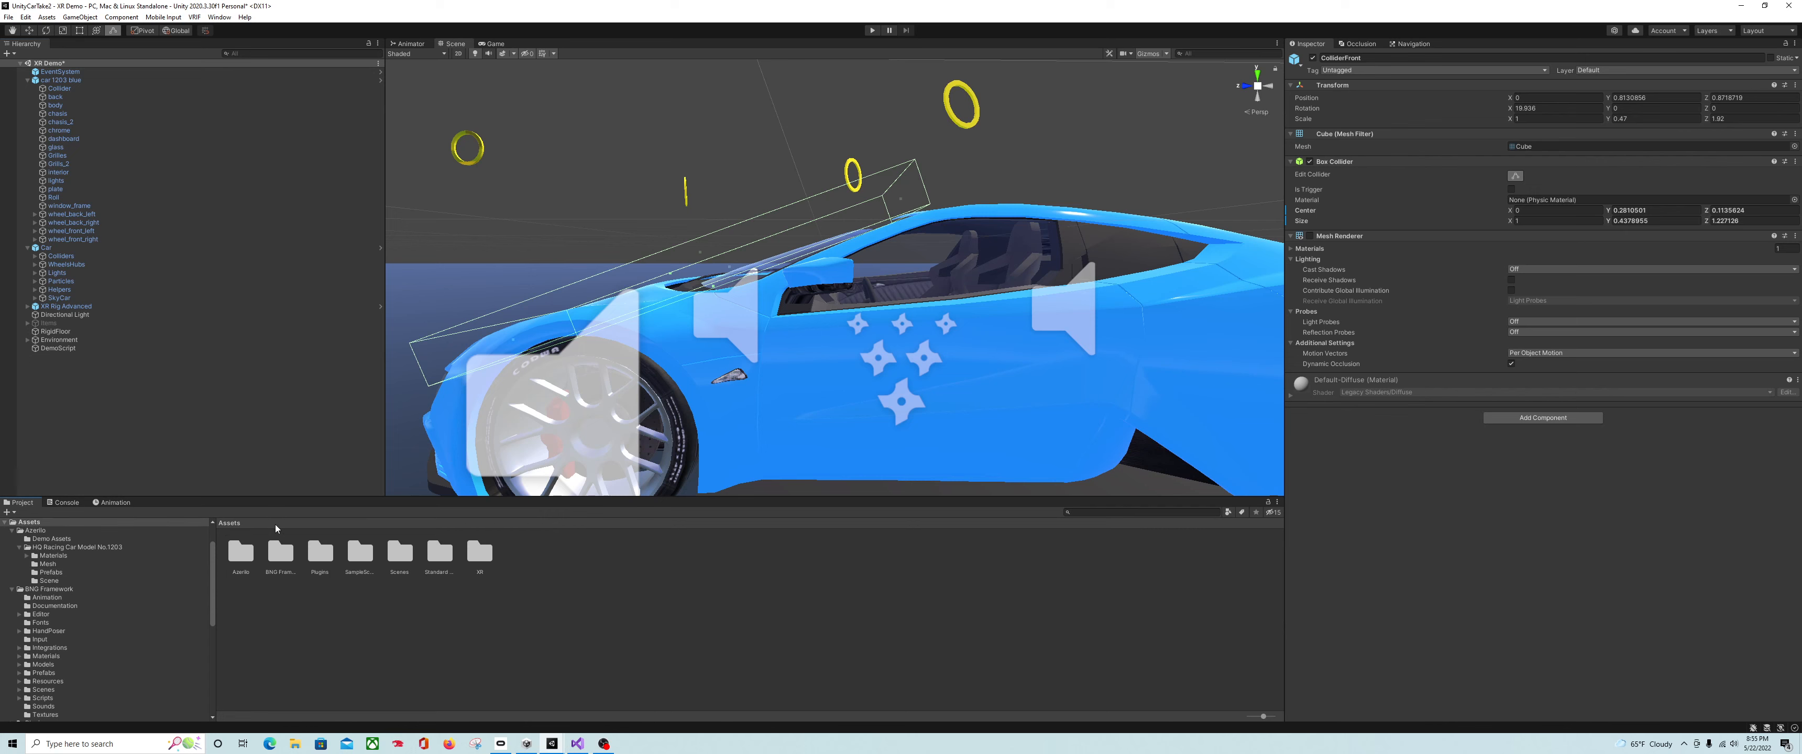
double_click(281, 563)
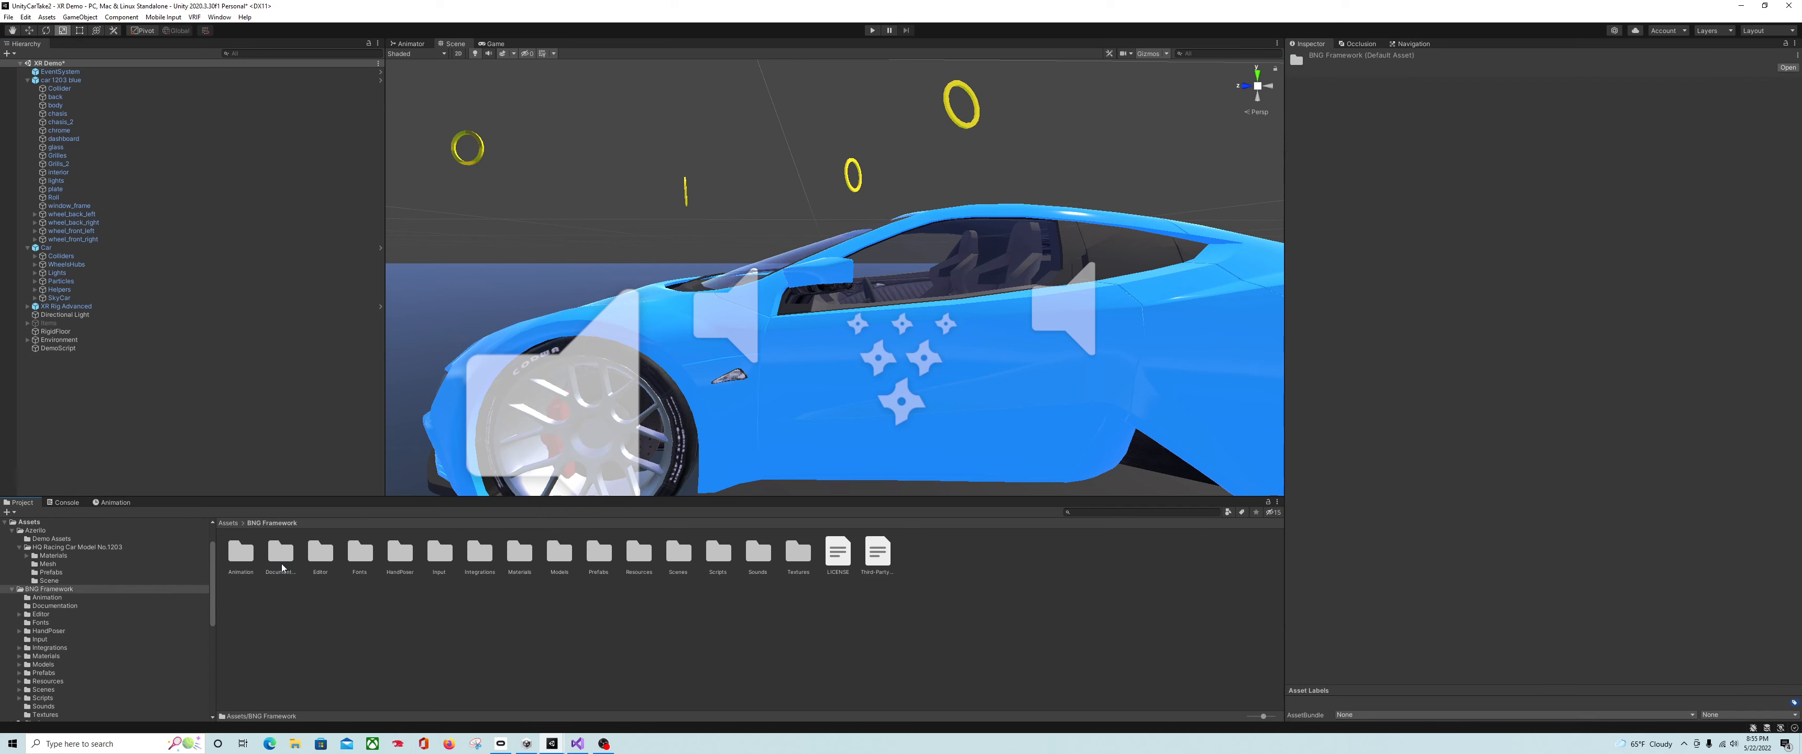
double_click(591, 563)
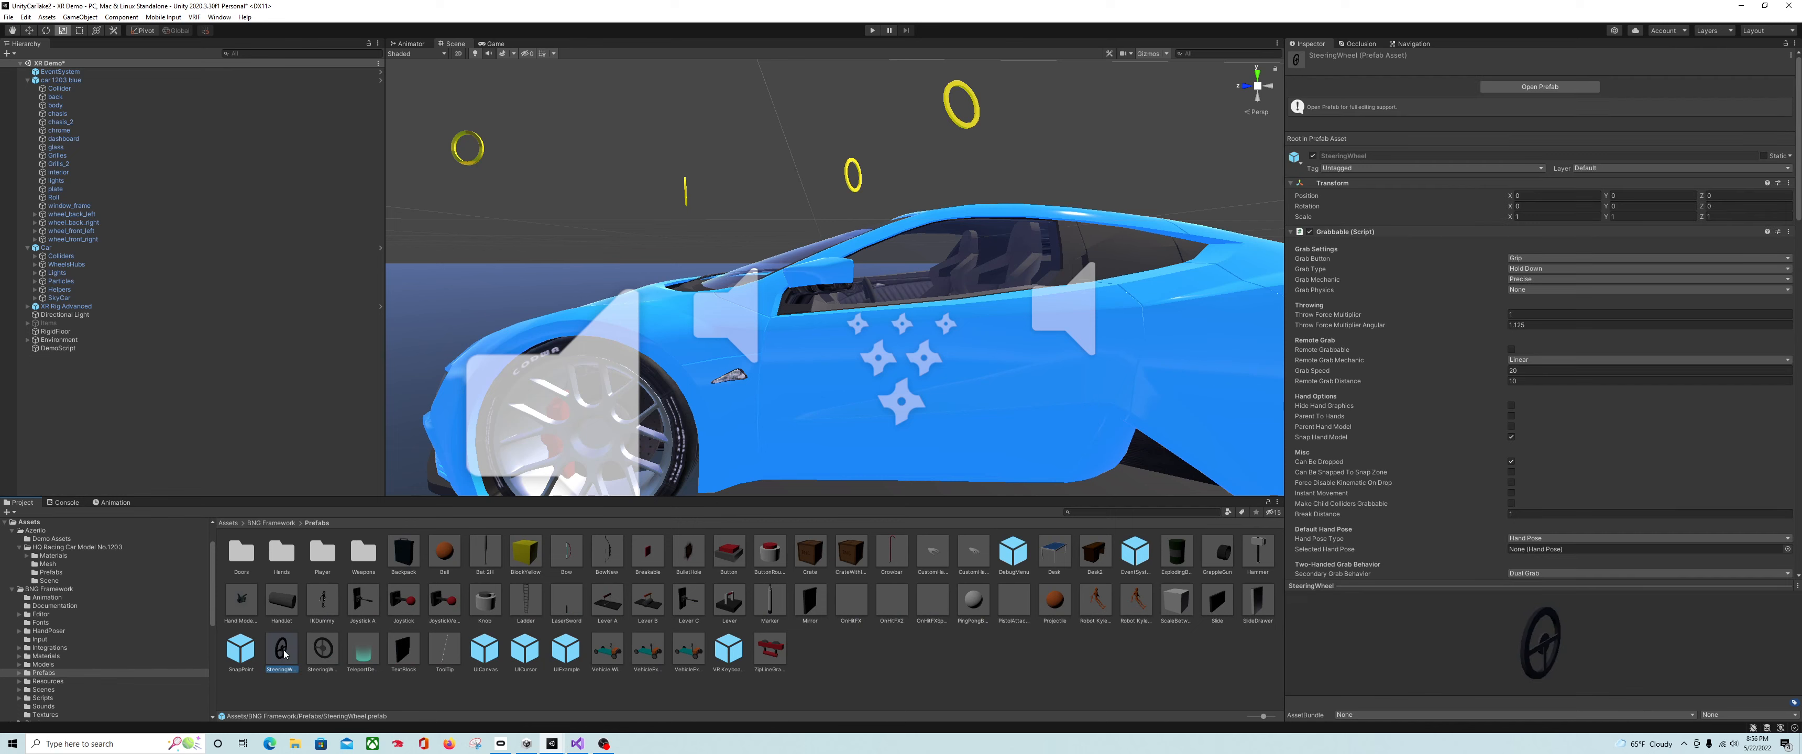
- Add the SteeringWheel prefab to the scene as a child of SkyCar
left_click(319, 660)
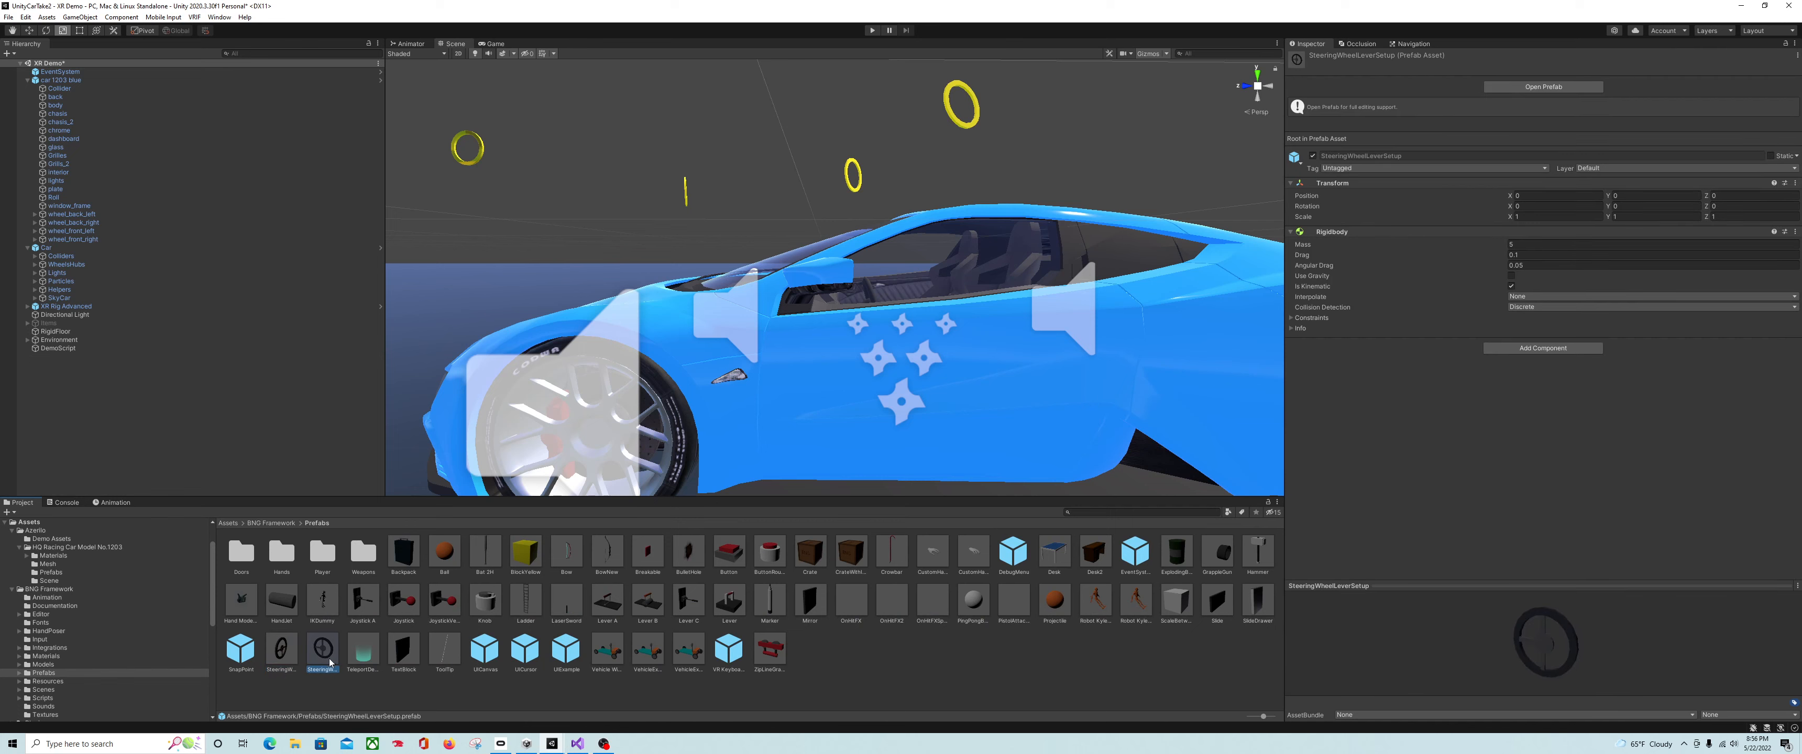
left_click(285, 662)
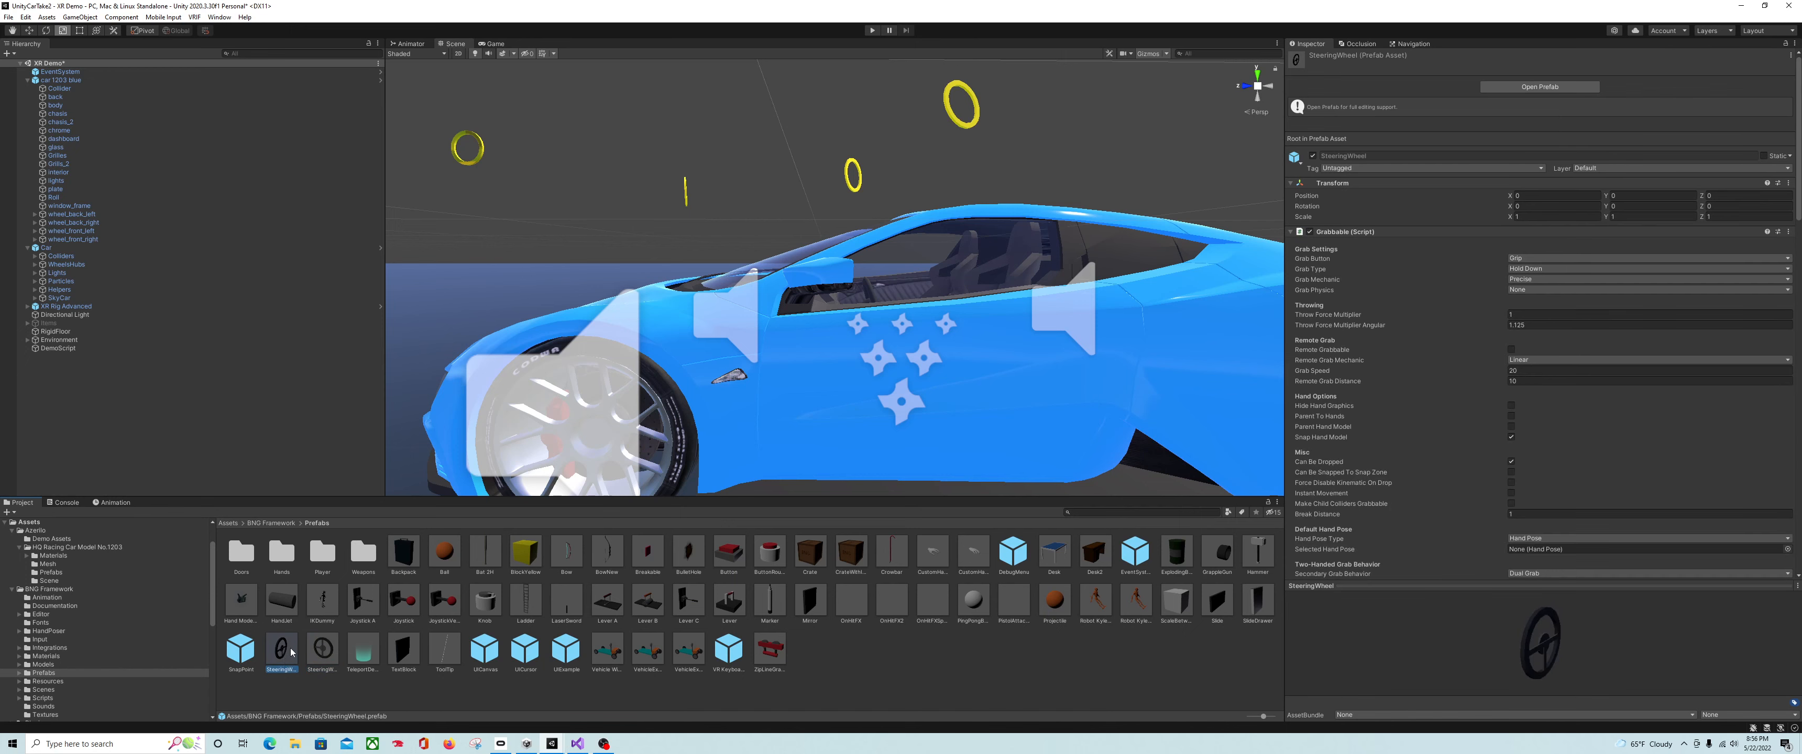
left_click_drag(224, 389, 98, 299)
- Raise the SteeringWheel object to a Y position of about 0.637
right_click_drag(808, 348, 688, 375)
middle_click_drag(688, 374, 666, 377)
right_click_drag(666, 377, 402, 382)
key("d")
scroll(578, 385, "up", 1)
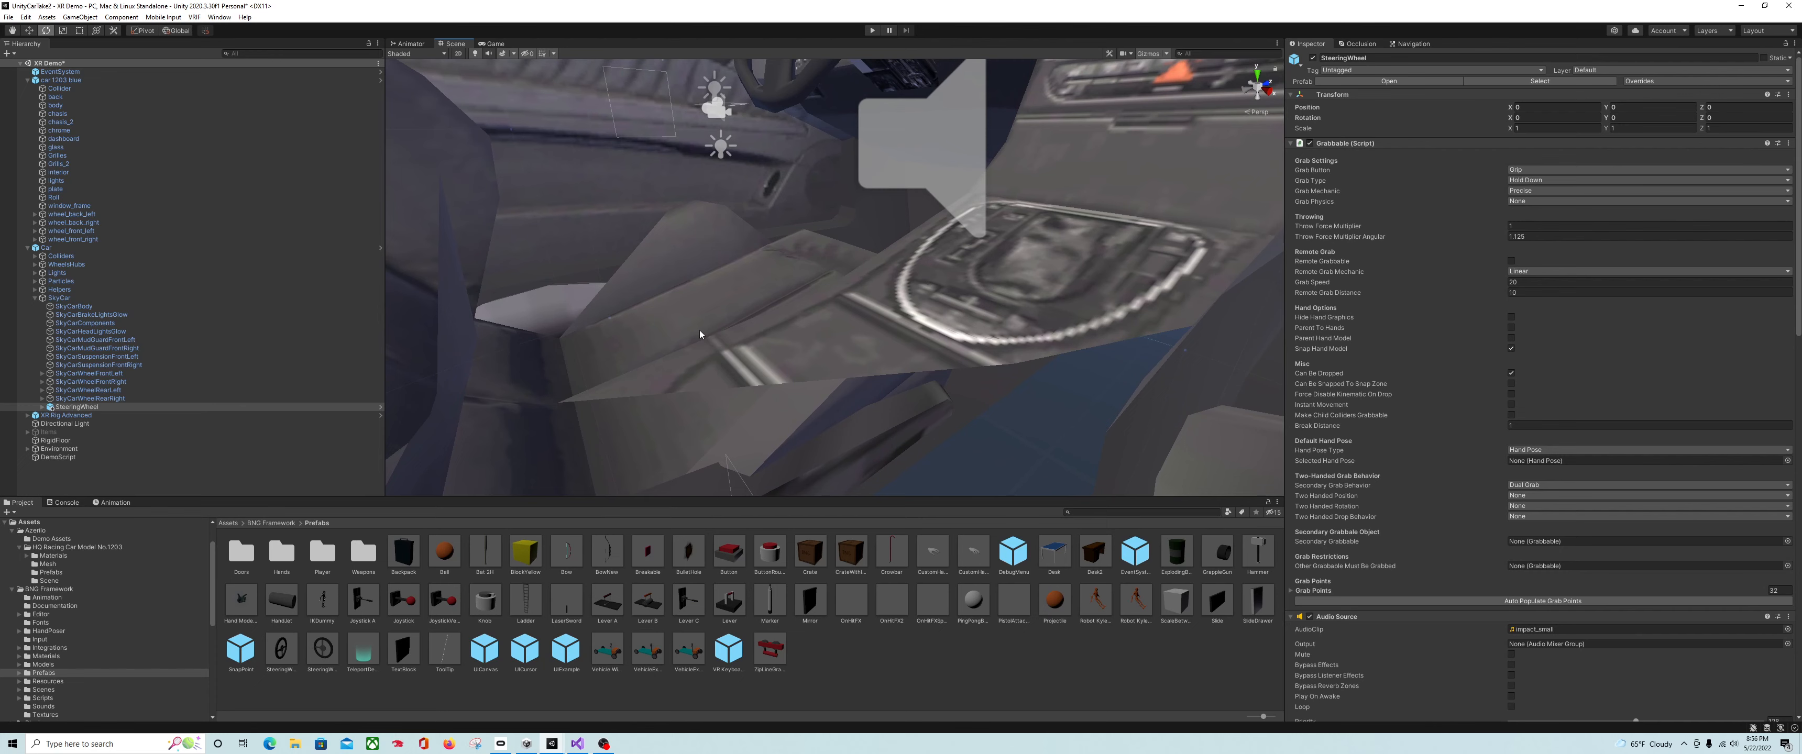
key("w")
key("f")
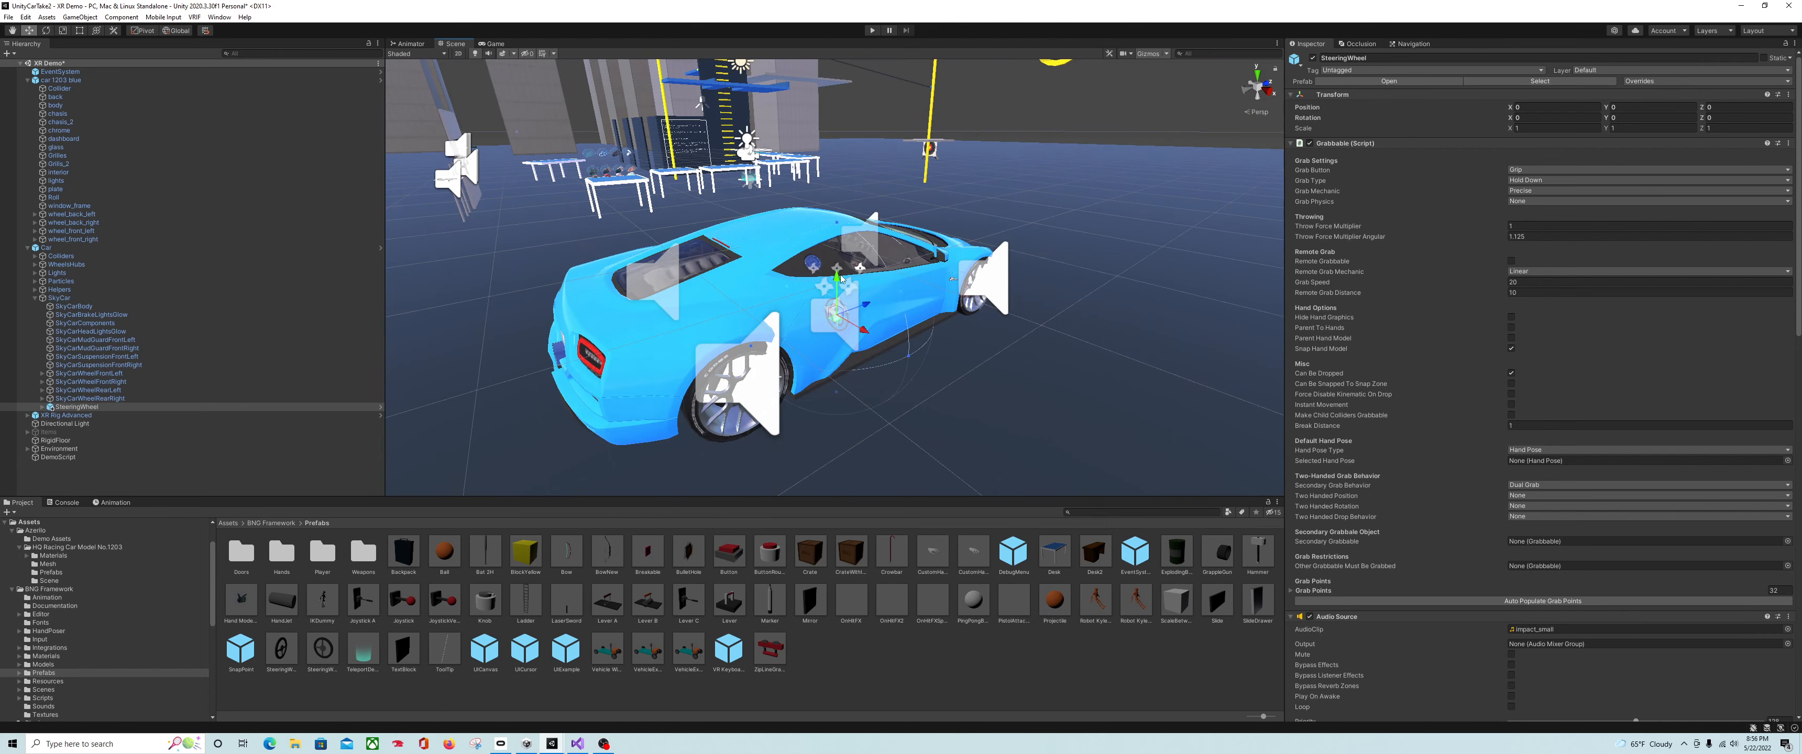
scroll(842, 248, "up", 10)
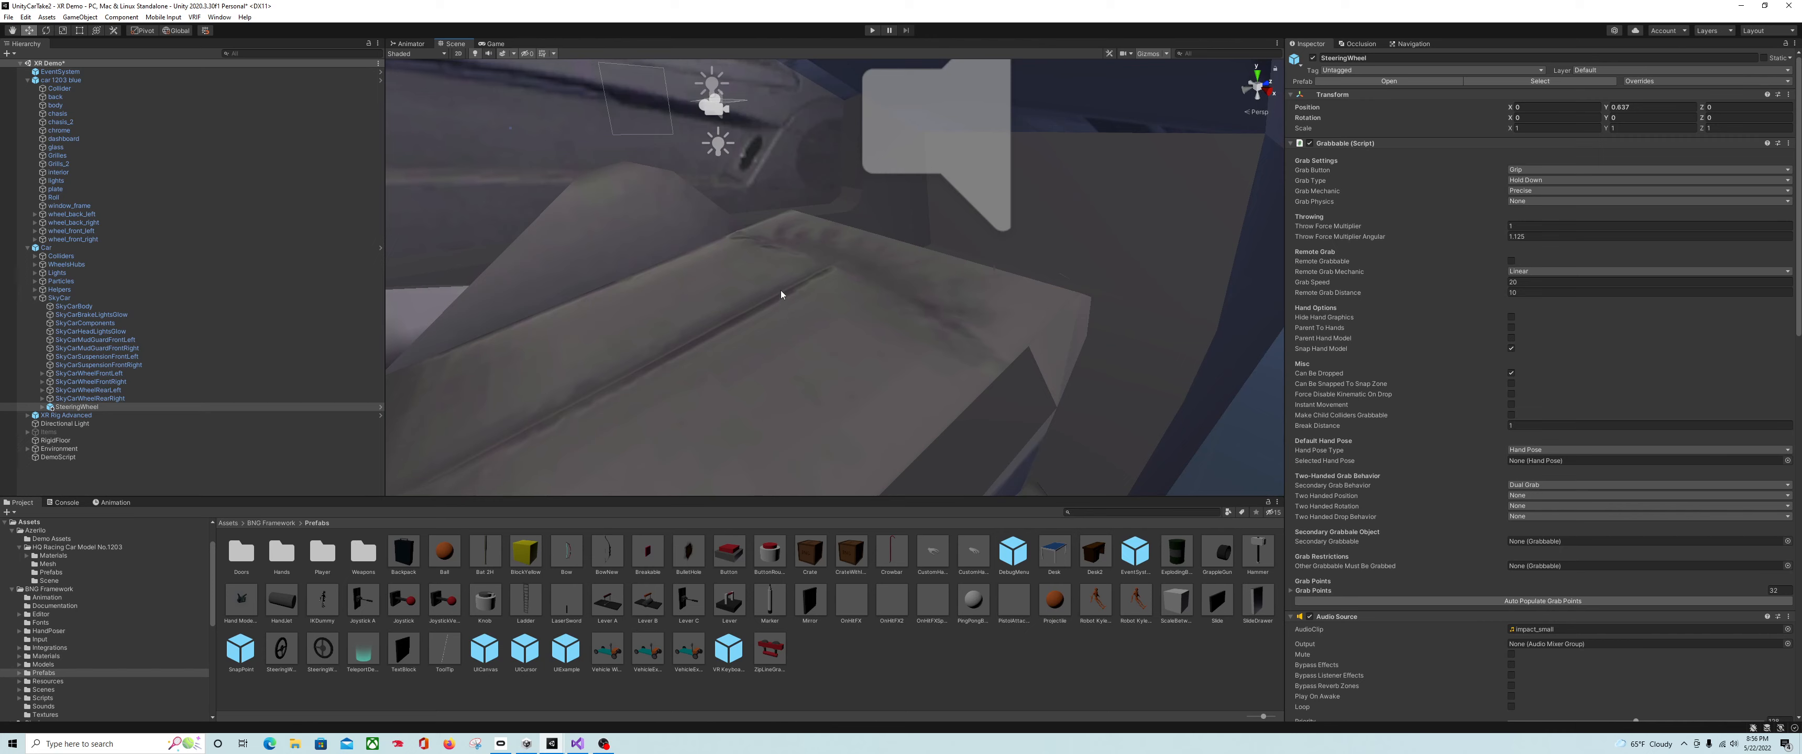
- Move the SteeringWheel forward toward the dashboard, to a Z position of about 0.45
scroll(782, 294, "down", 8)
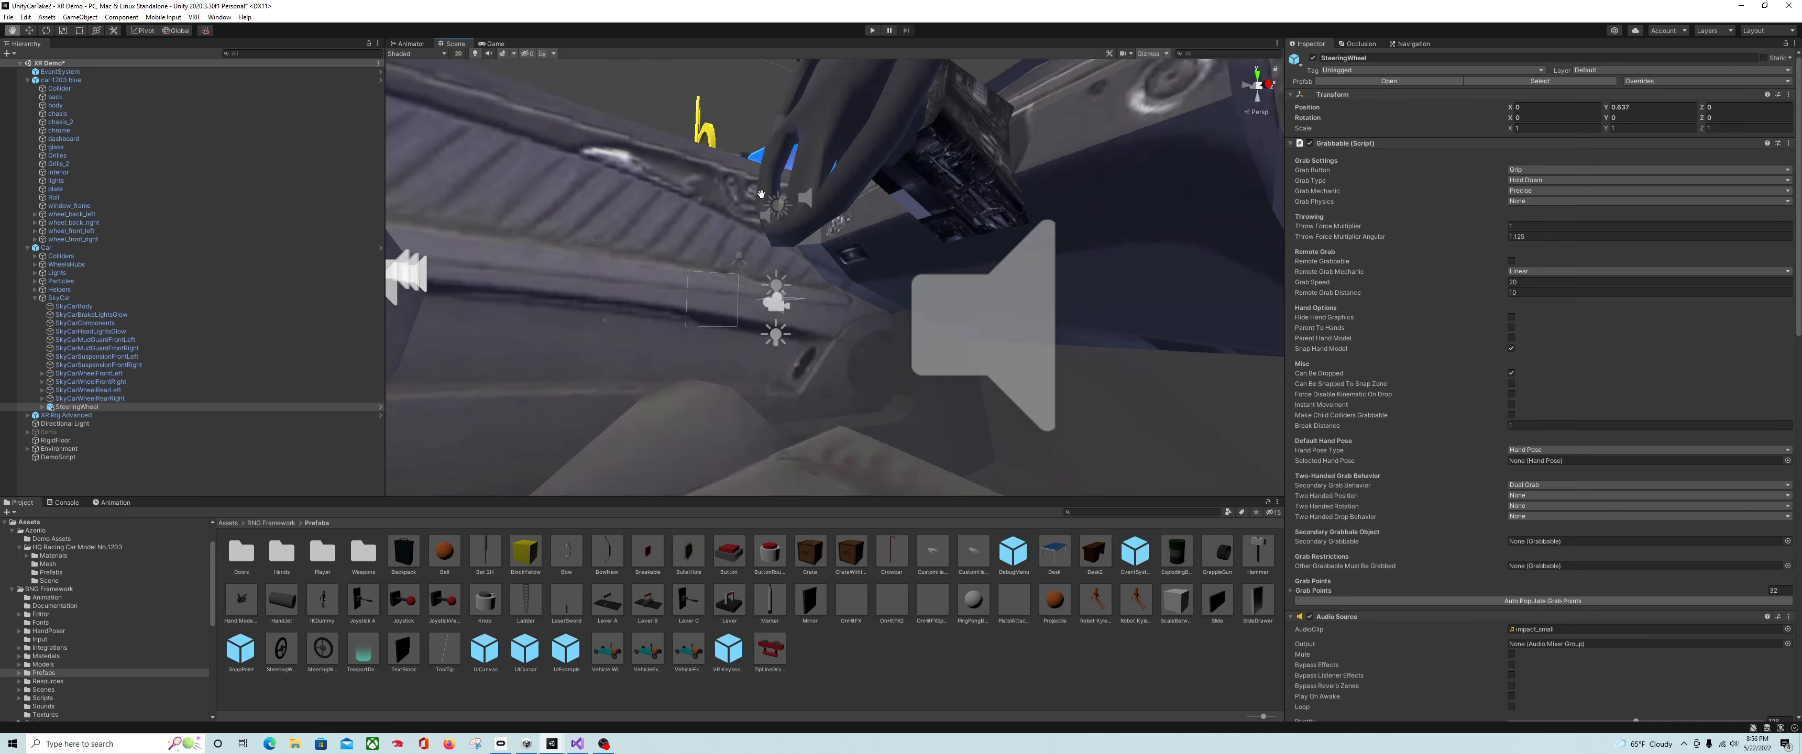
right_click_drag(747, 221, 973, 290)
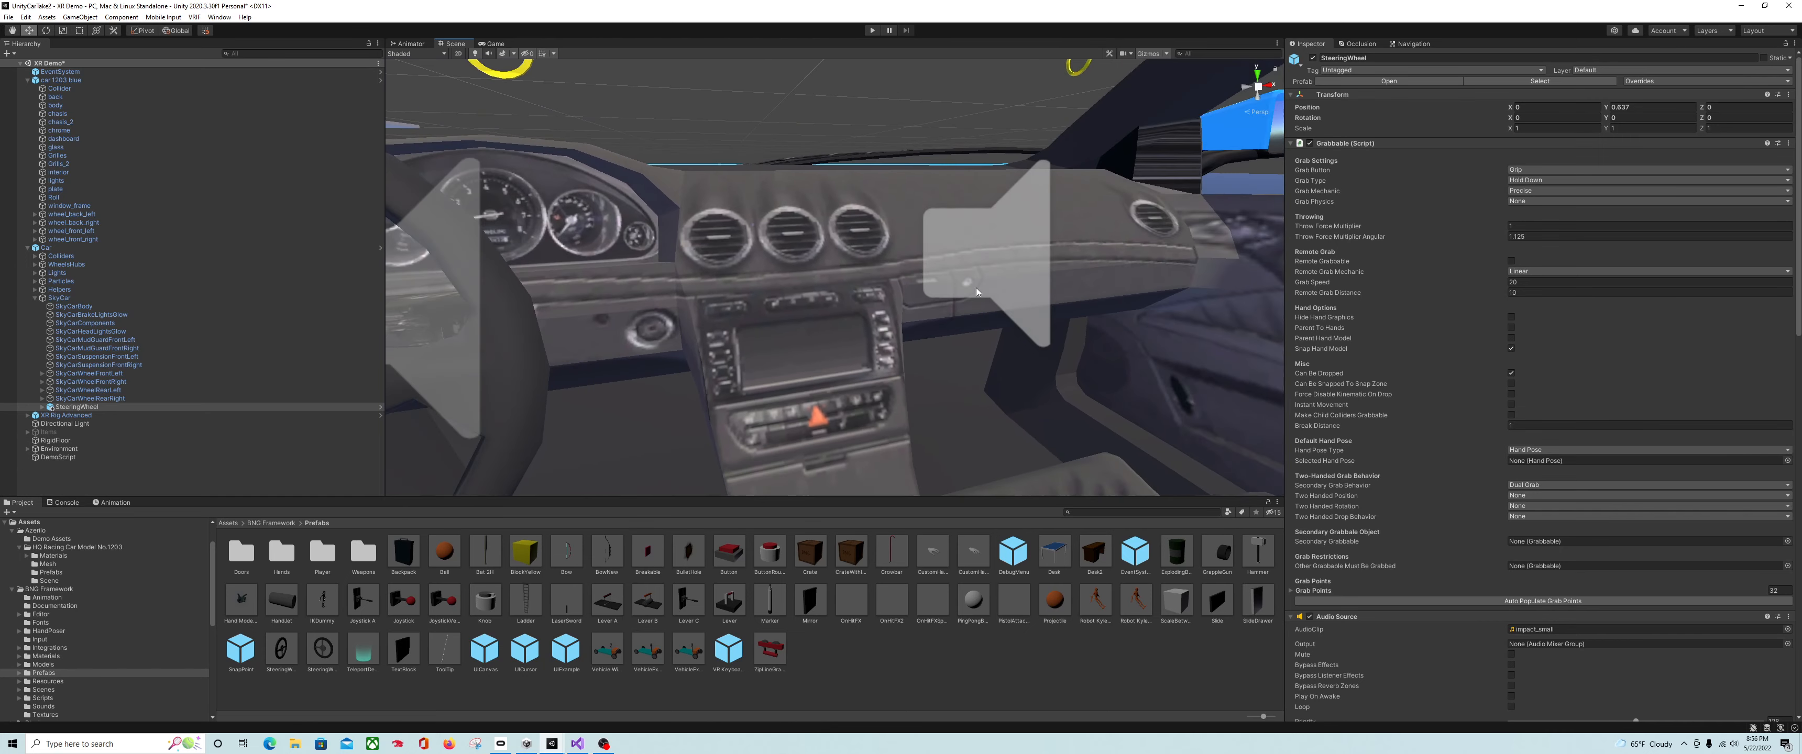
scroll(973, 290, "up", 3)
scroll(973, 290, "down", 3)
scroll(971, 290, "down", 3)
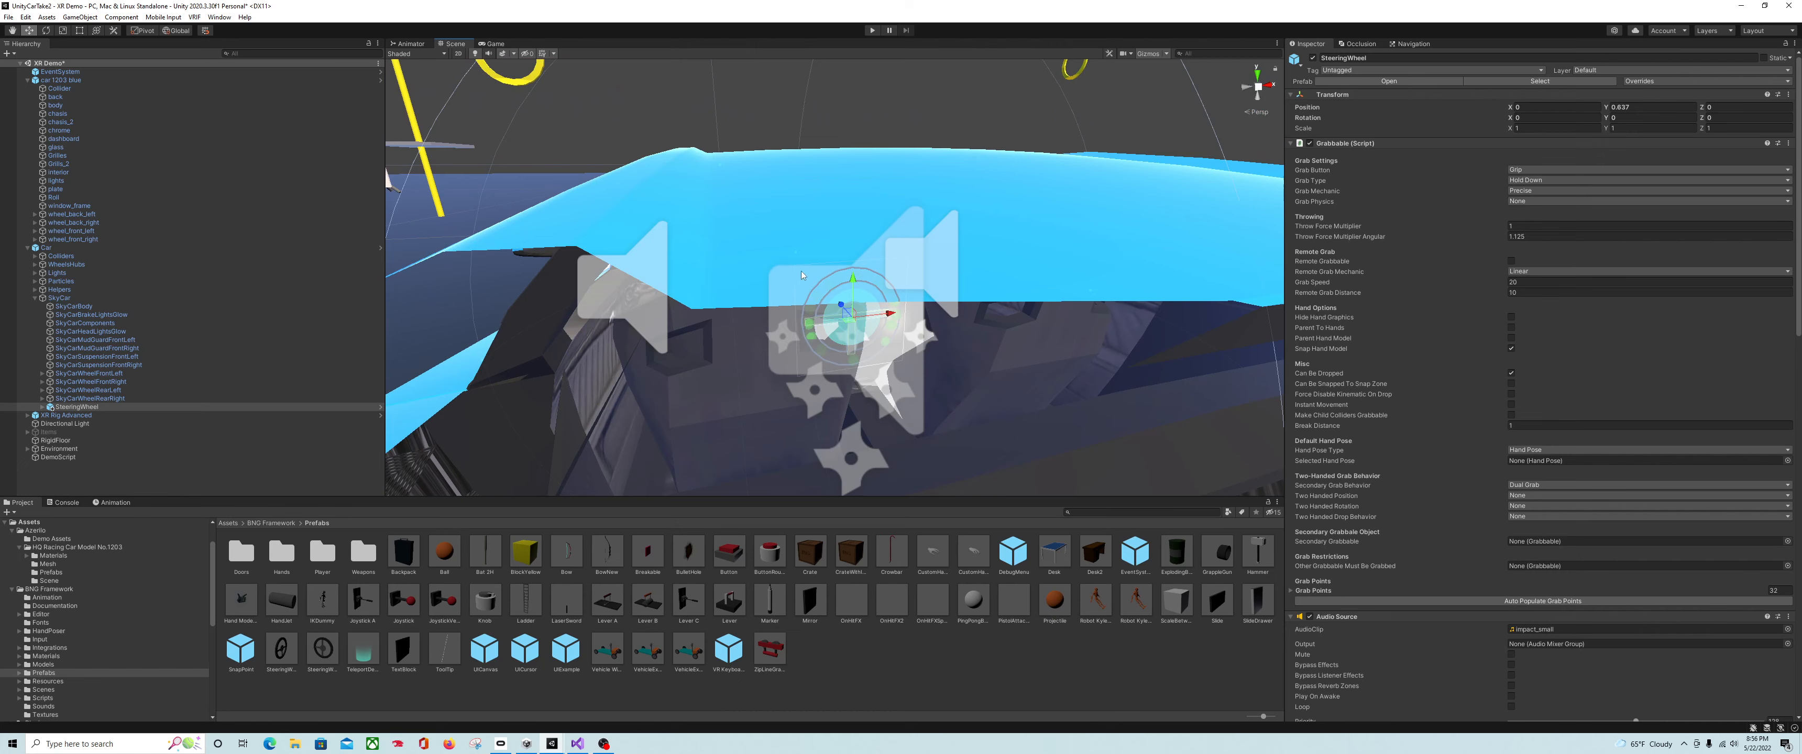
right_click_drag(747, 348, 797, 326)
key("a")
left_click_drag(795, 300, 730, 302)
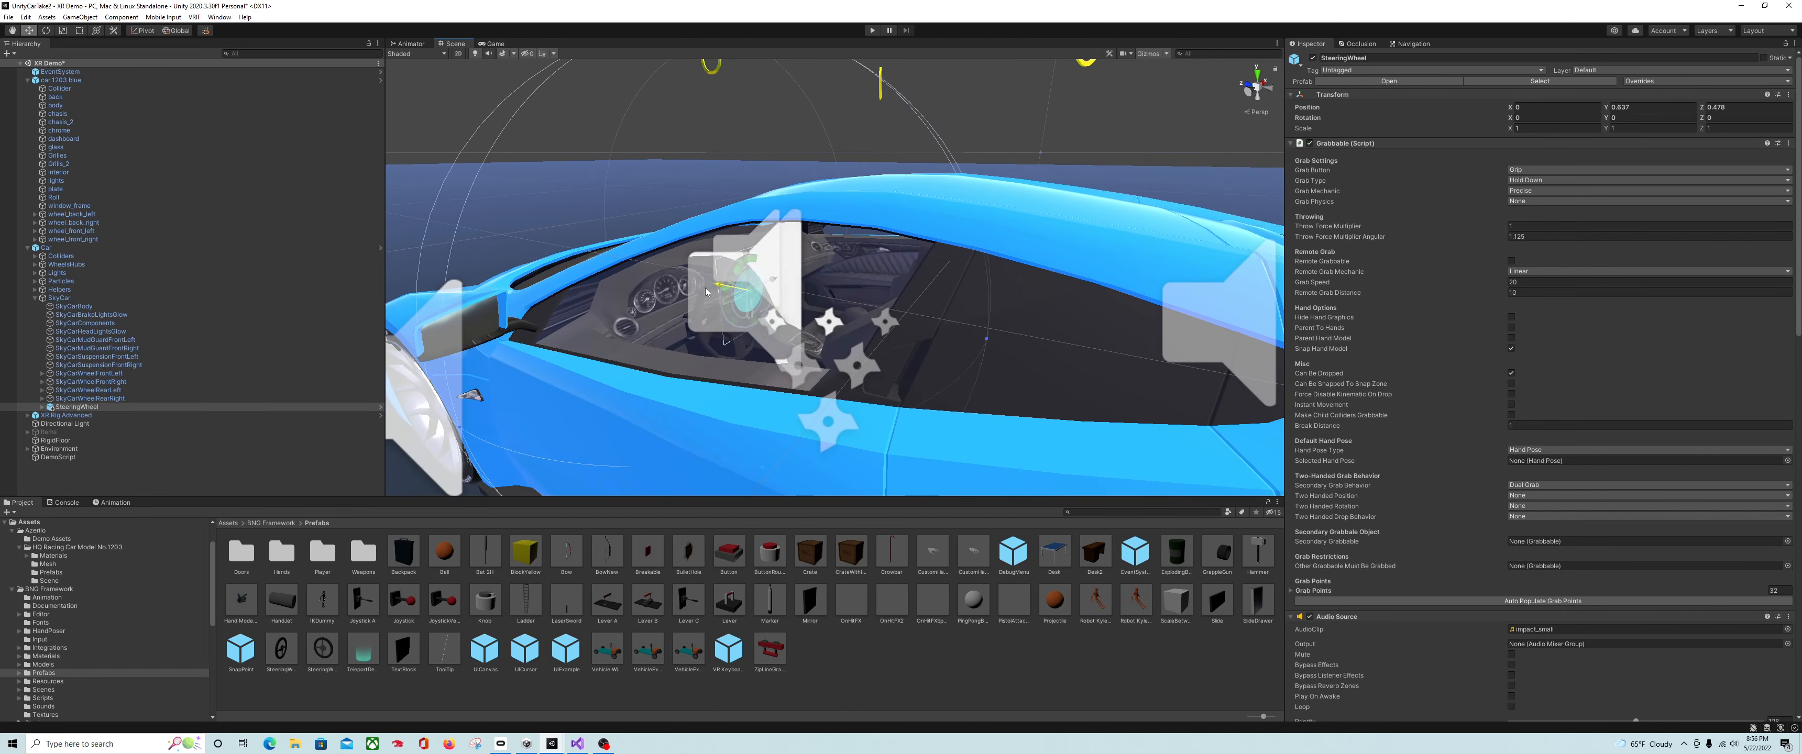
- Shift the SteeringWheel over the driver's-side wheel, to about X -0.27 and Z 0.28
scroll(728, 302, "up", 5)
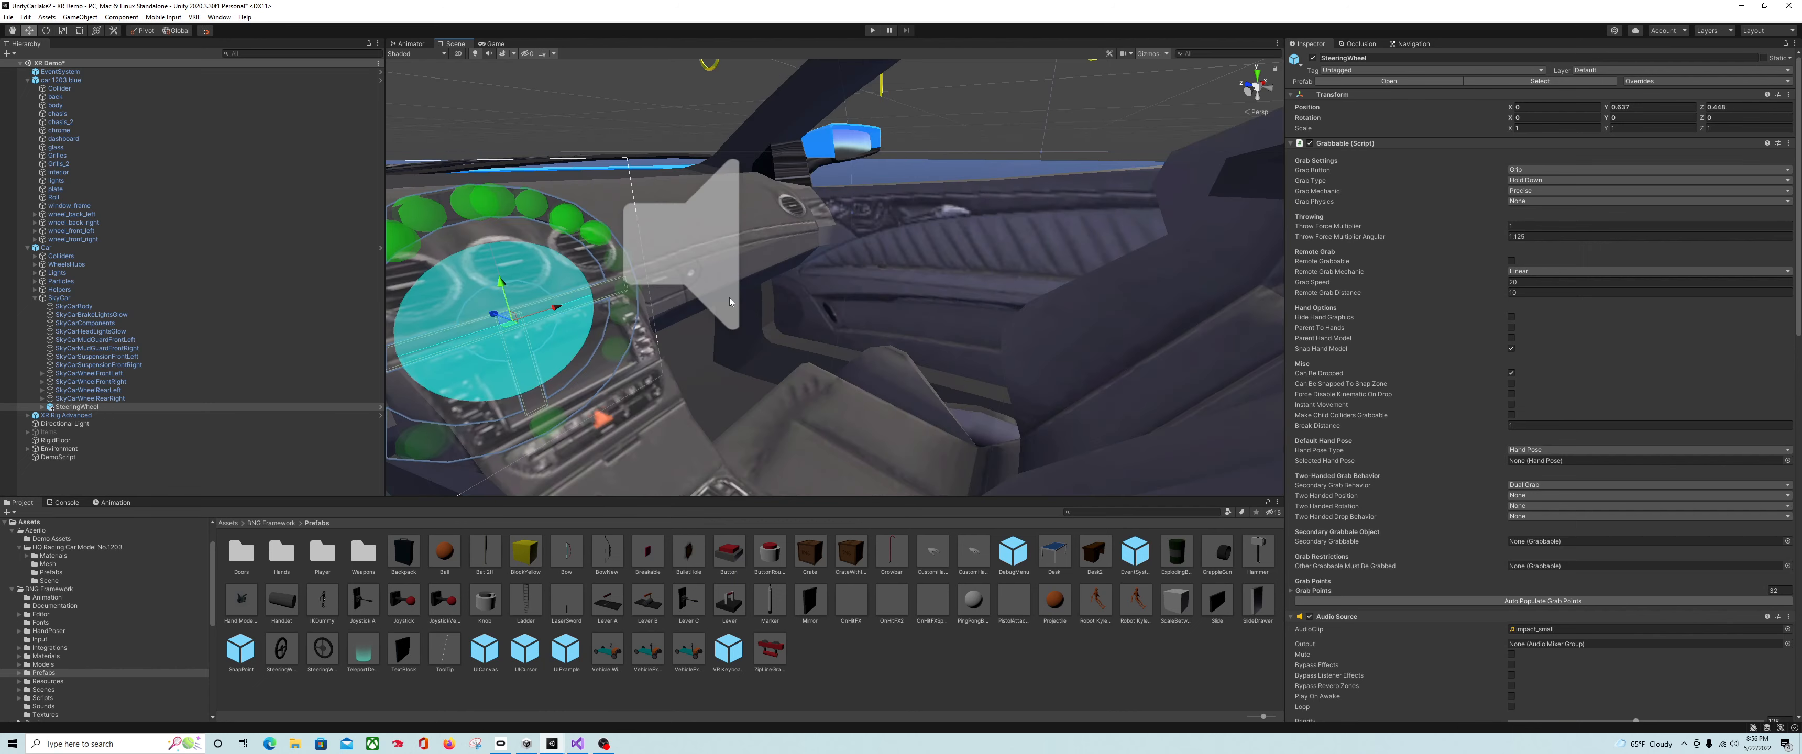
key("w")
right_click_drag(729, 302, 384, 281)
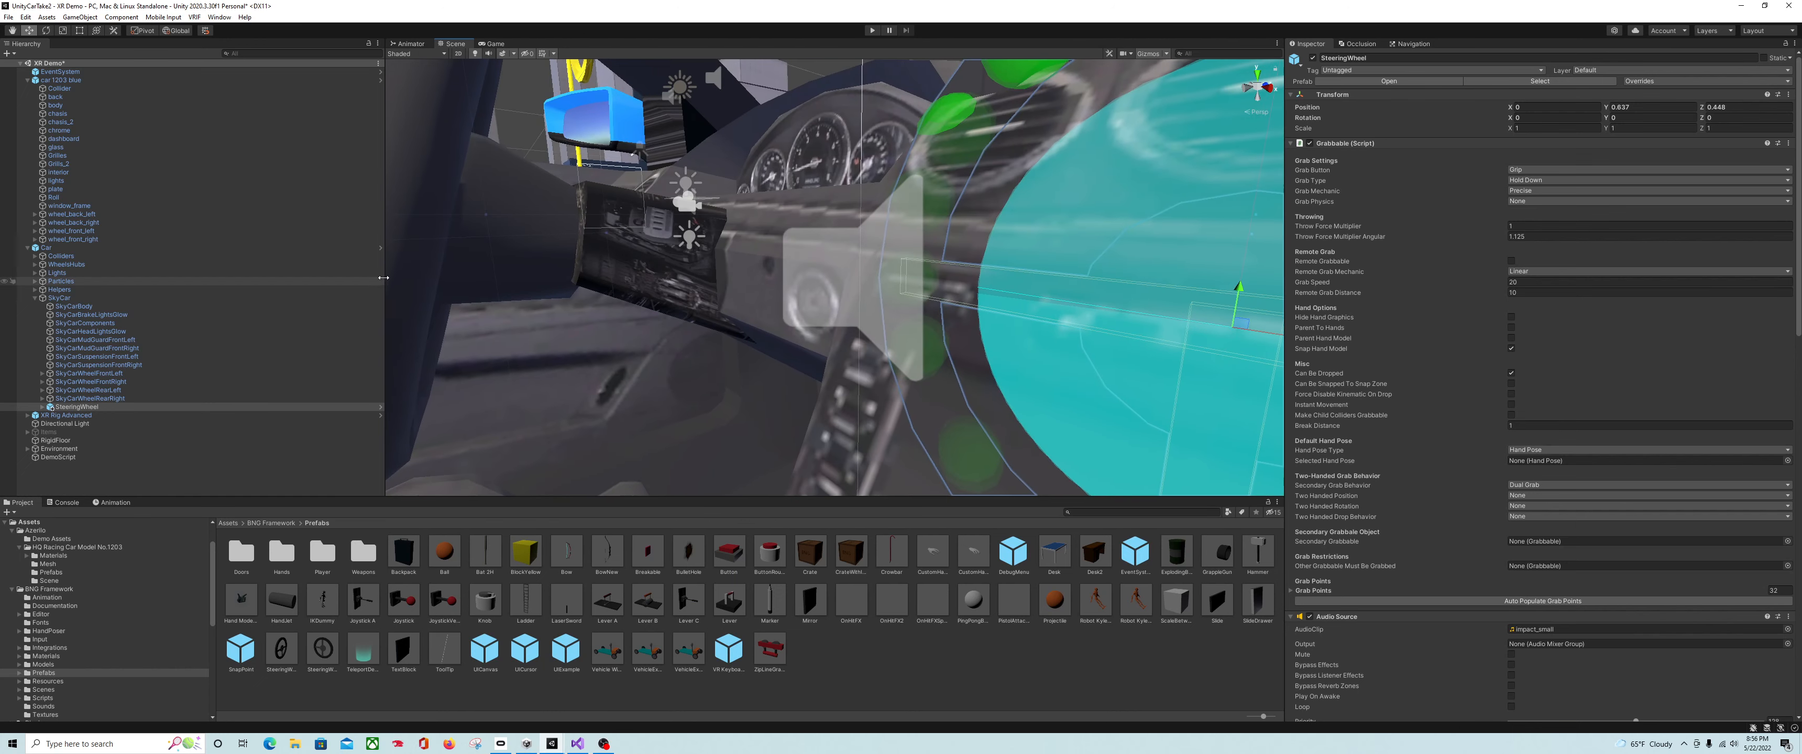
scroll(941, 314, "down", 5)
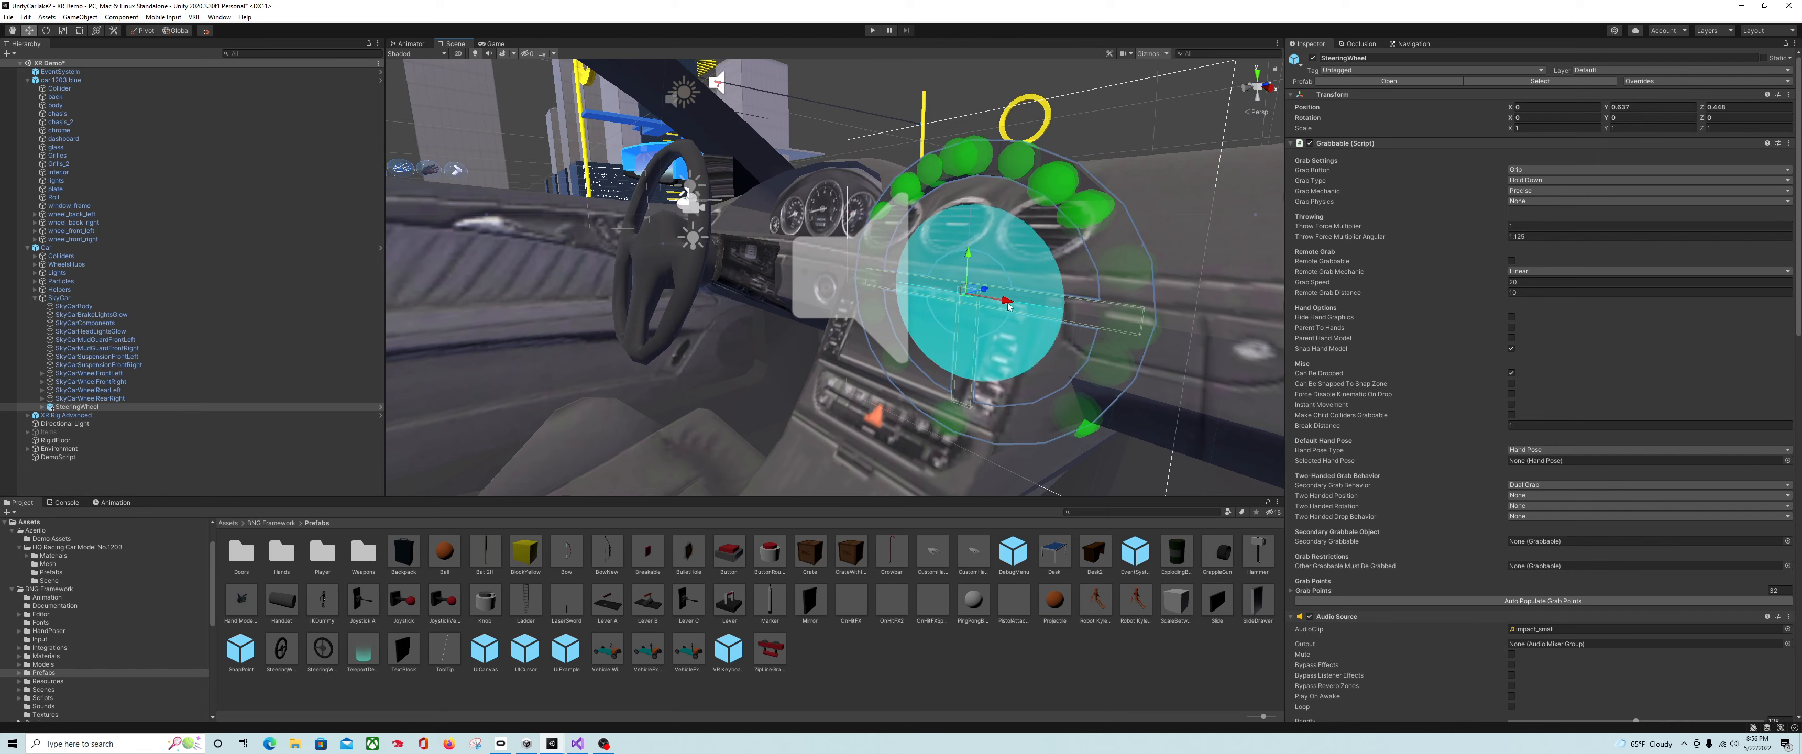
left_click_drag(1008, 306, 813, 265)
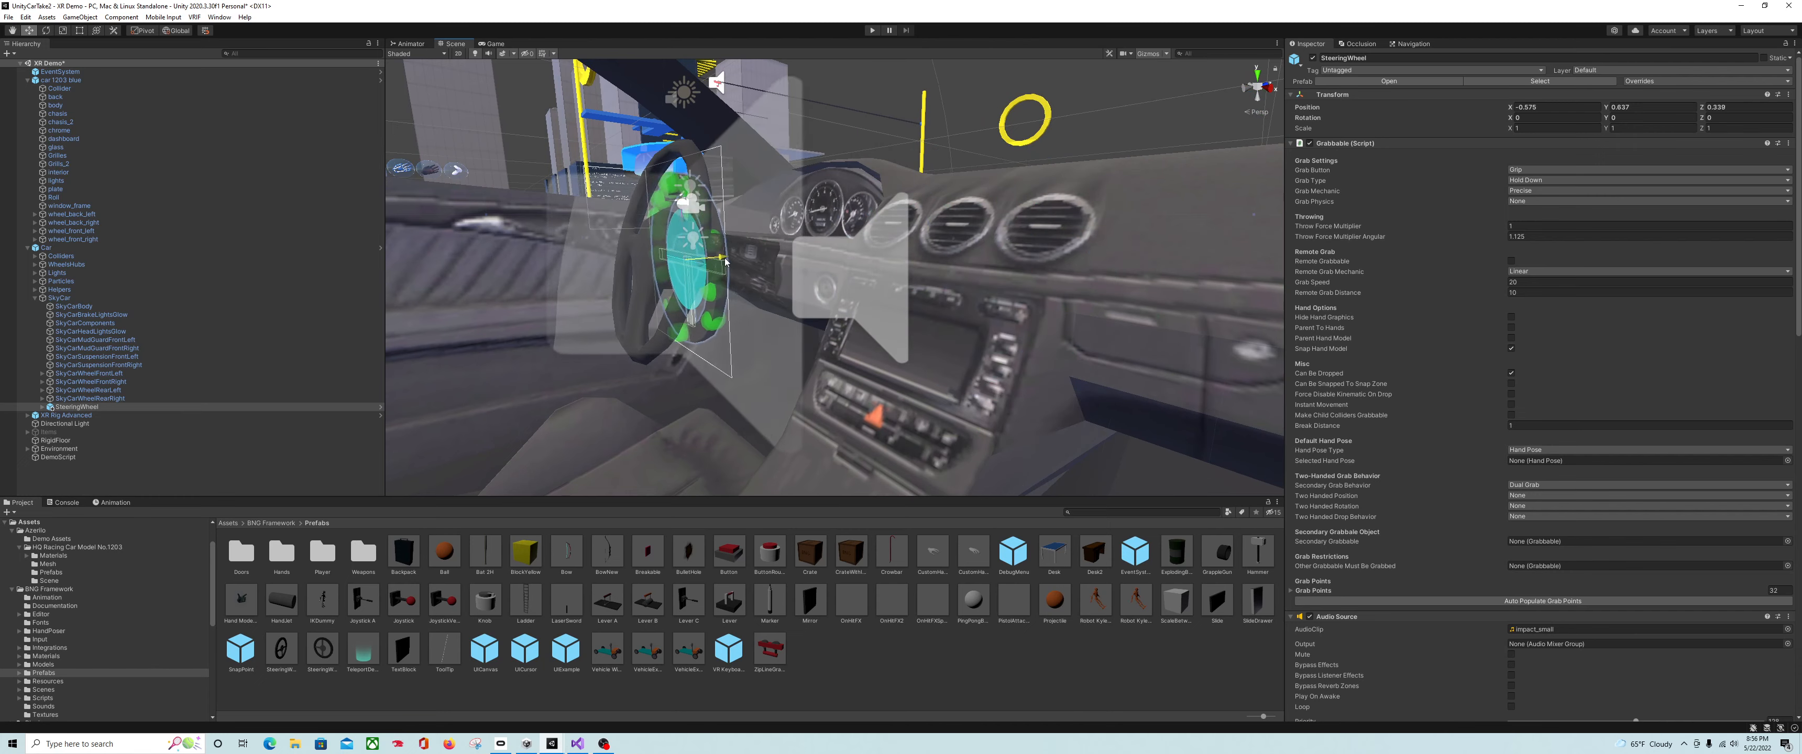
left_click_drag(694, 266, 692, 267)
right_click_drag(692, 266, 770, 276)
middle_click_drag(672, 287, 892, 315)
left_click_drag(857, 287, 1009, 303)
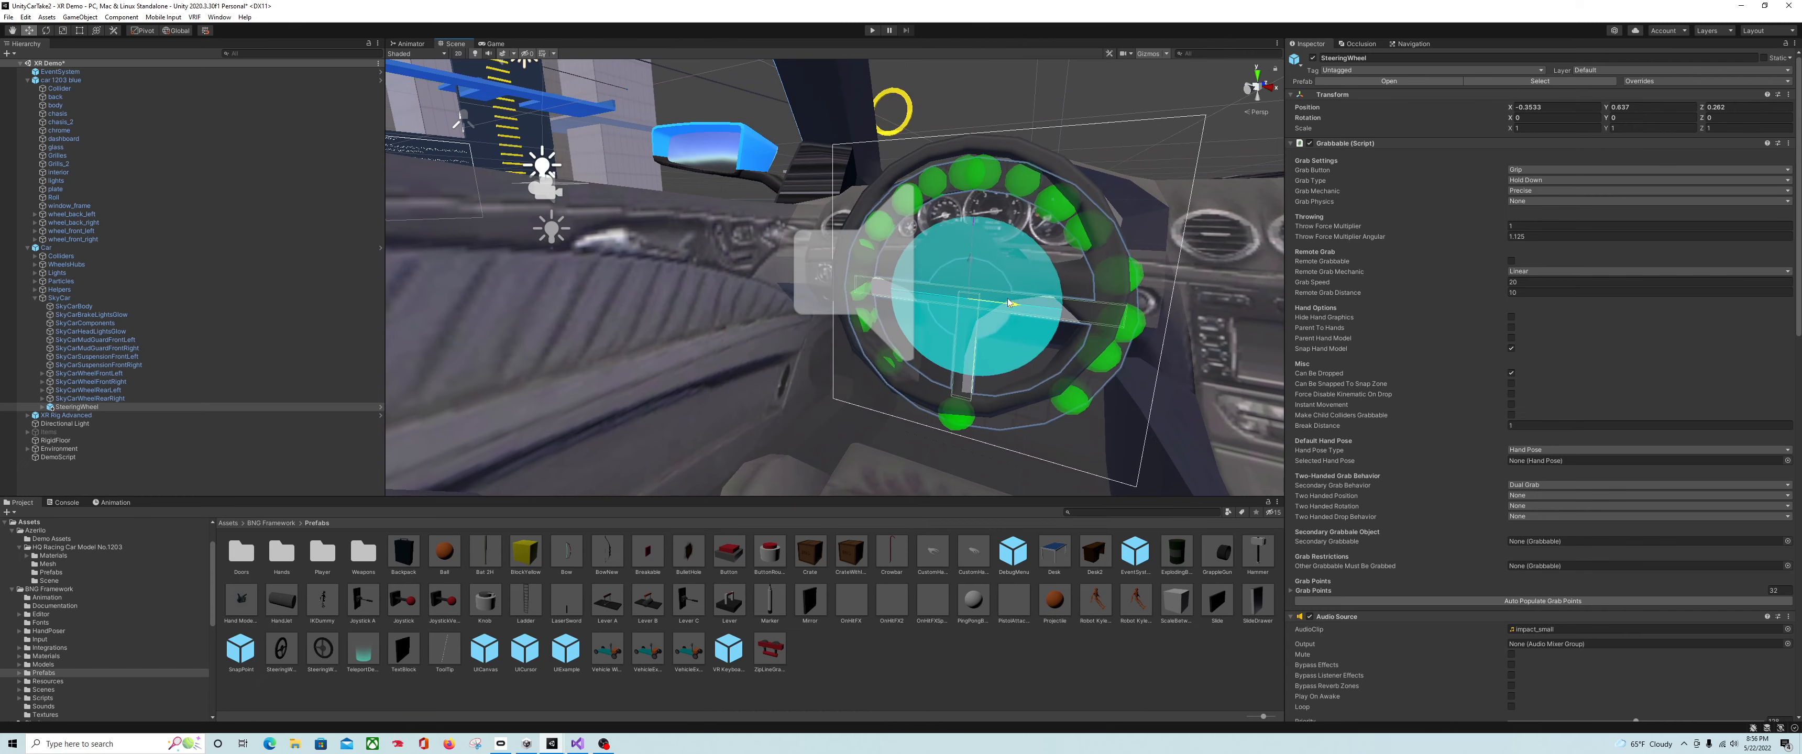
- Raise the SteeringWheel to a Y position of about 0.67 to match the height of the car's own wheel
right_click_drag(994, 297, 933, 338)
middle_click_drag(933, 338, 781, 326)
scroll(778, 322, "down", 3)
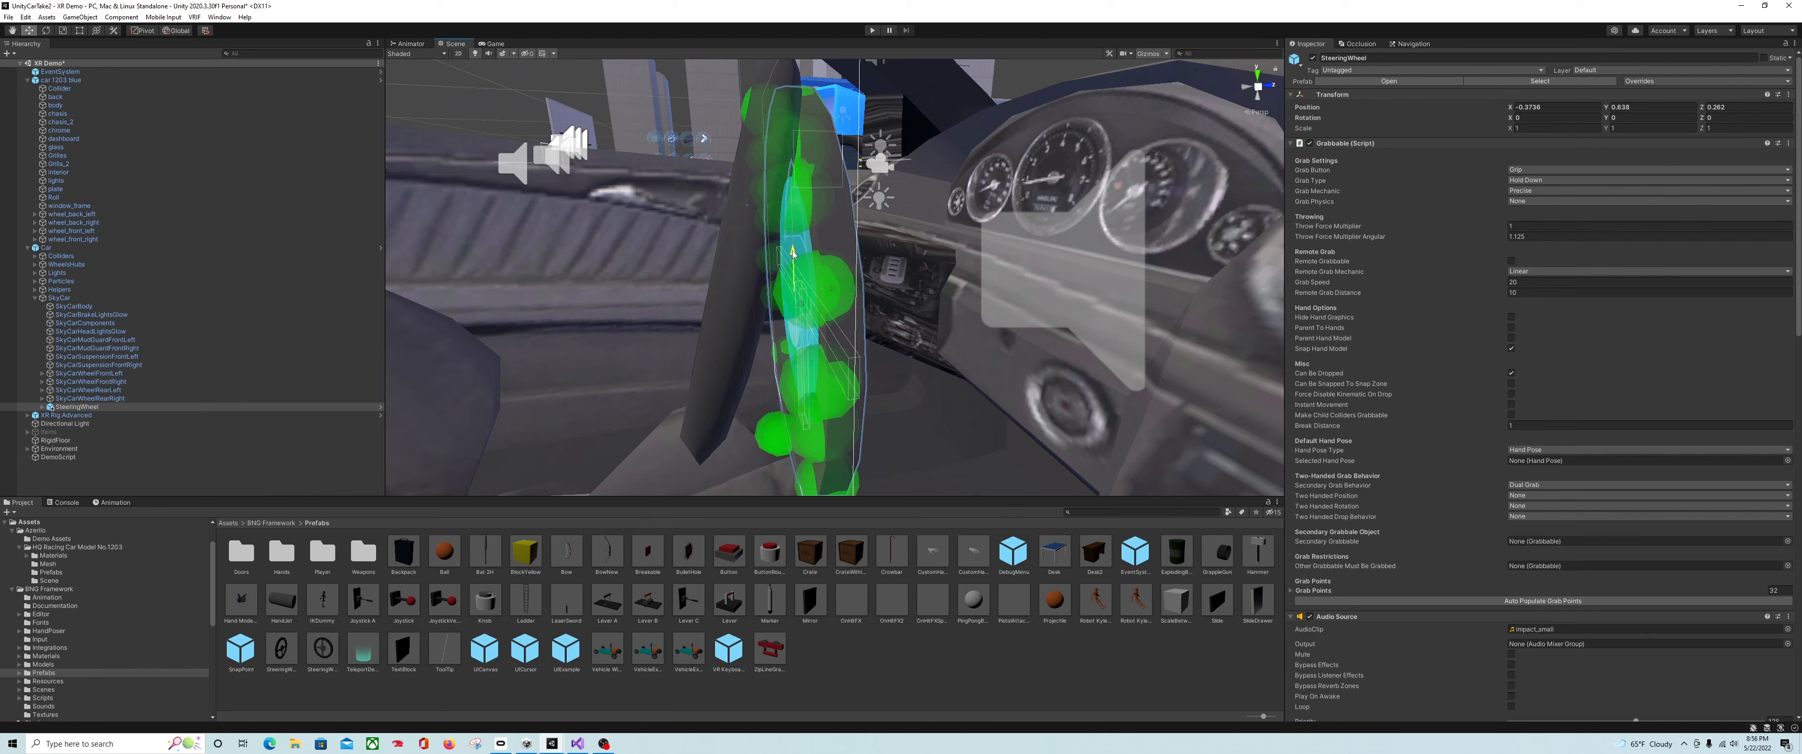
left_click_drag(792, 254, 792, 227)
- Rotate the blue car's own steering wheel, Roll, upright to an X rotation of about -19
right_click_drag(725, 282, 1014, 321)
middle_click_drag(1014, 321, 898, 336)
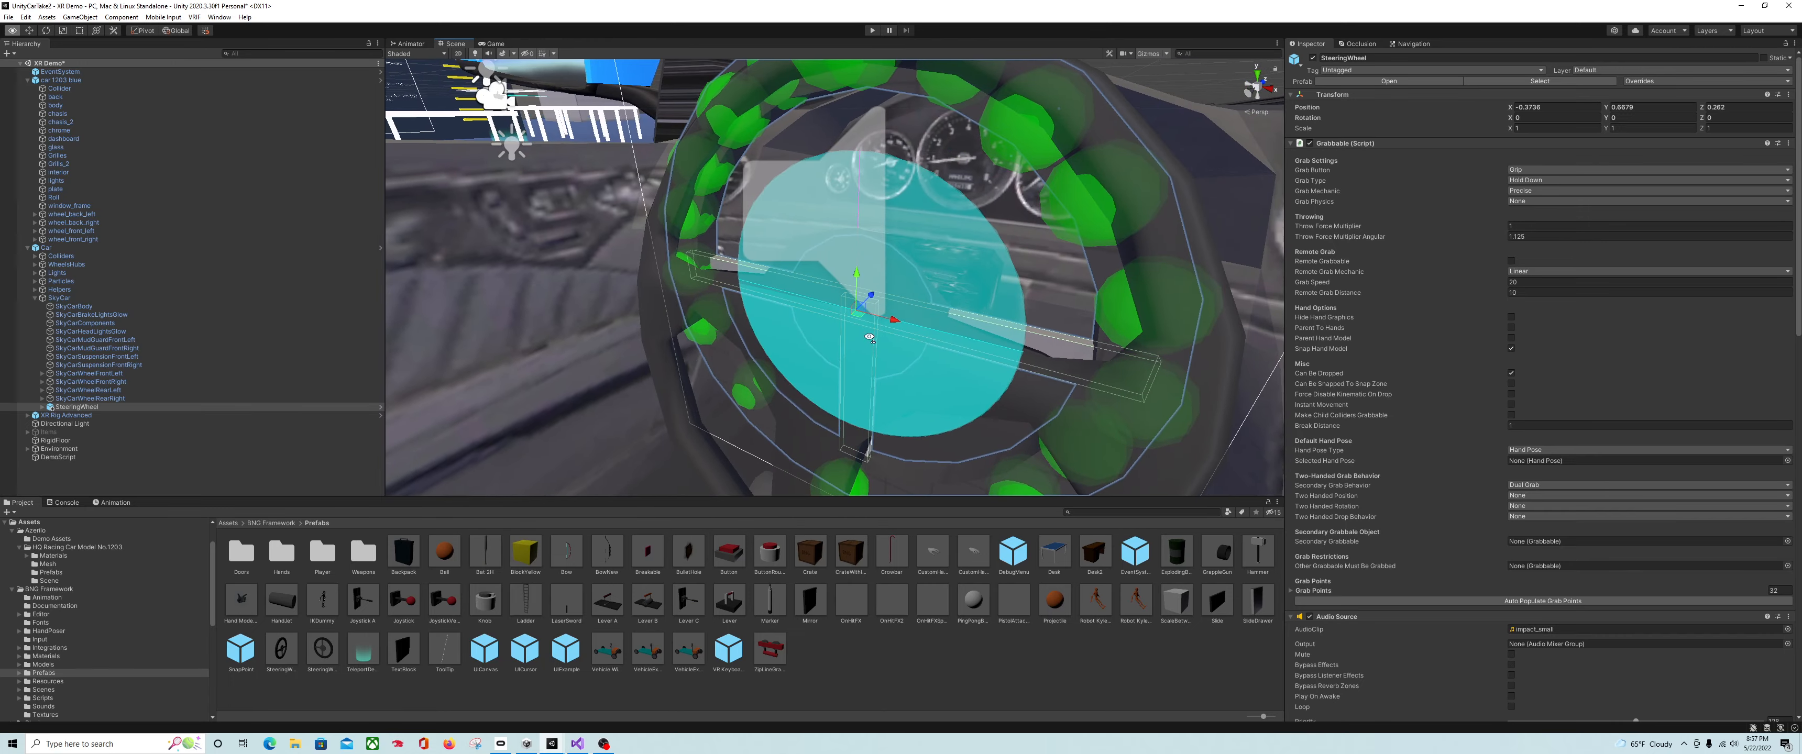
right_click_drag(897, 336, 953, 274)
right_click_drag(794, 306, 539, 325)
key("d")
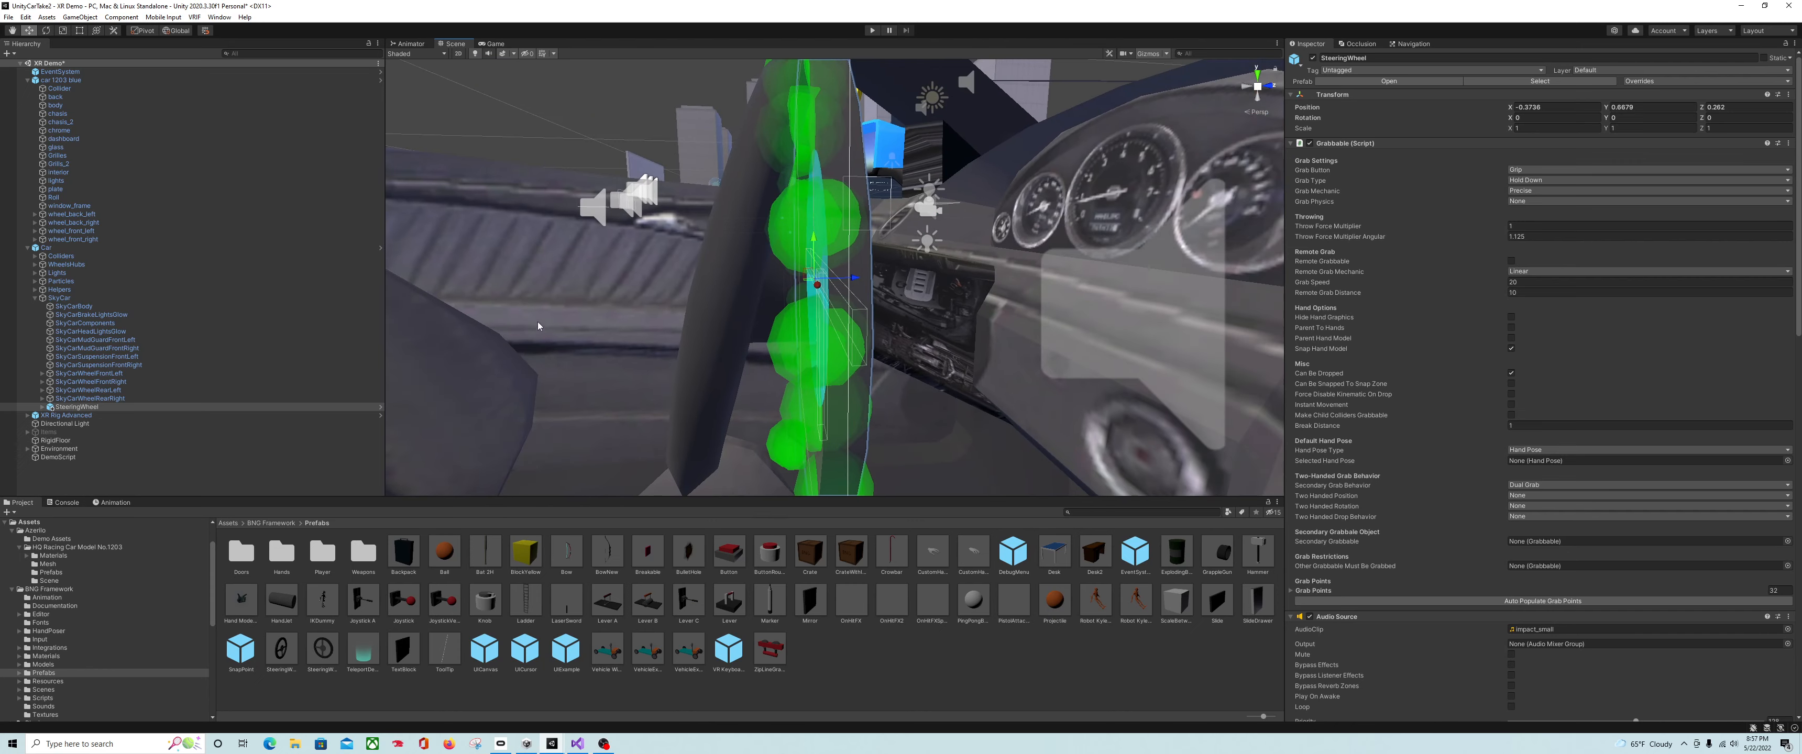
left_click(702, 316)
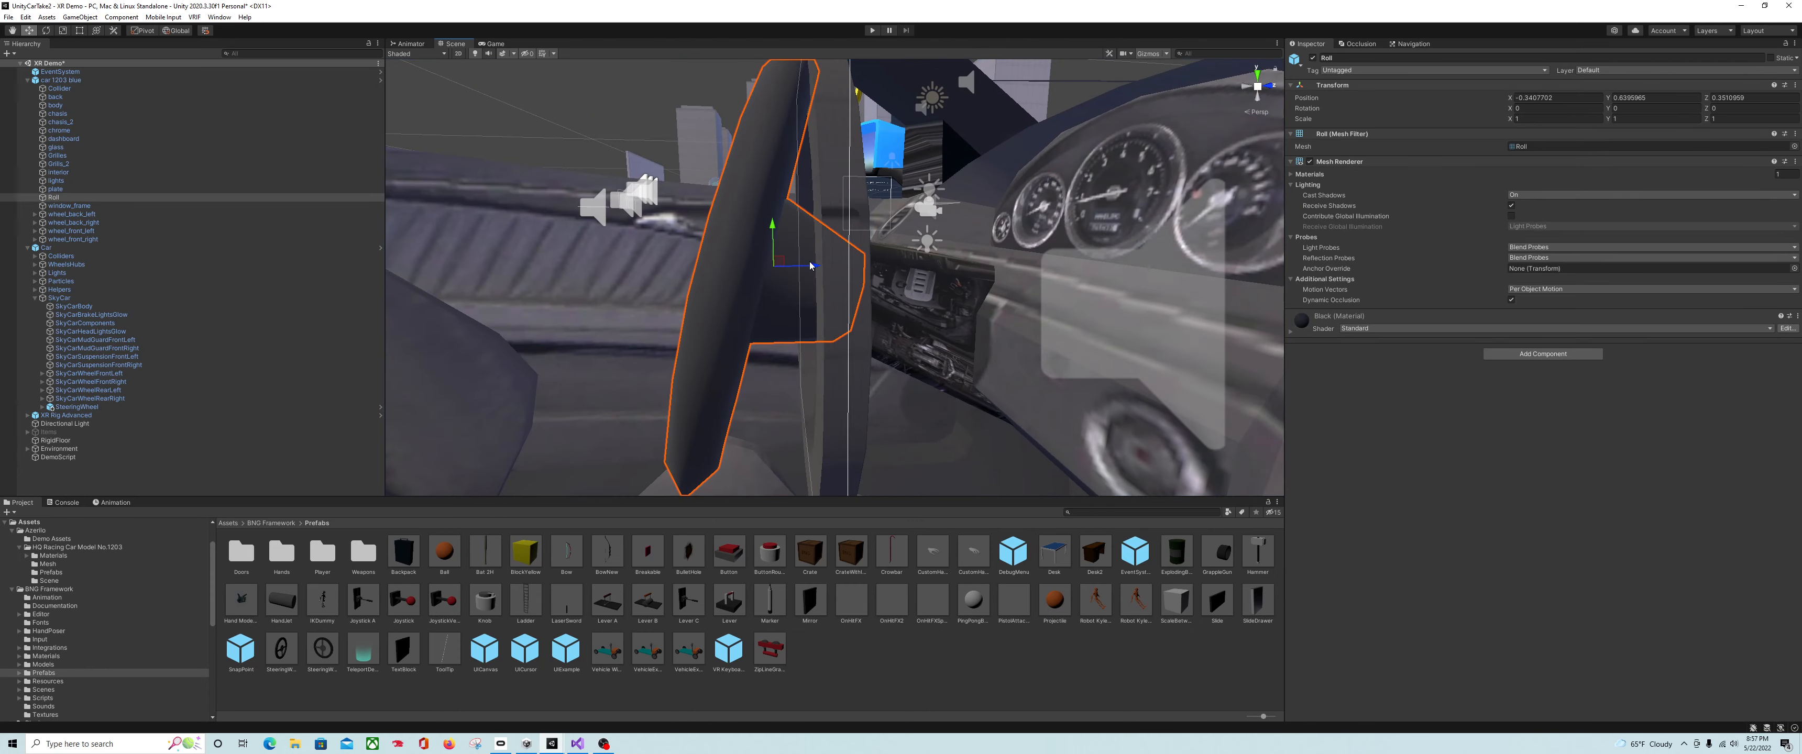
key("e")
left_click_drag(740, 257, 736, 250)
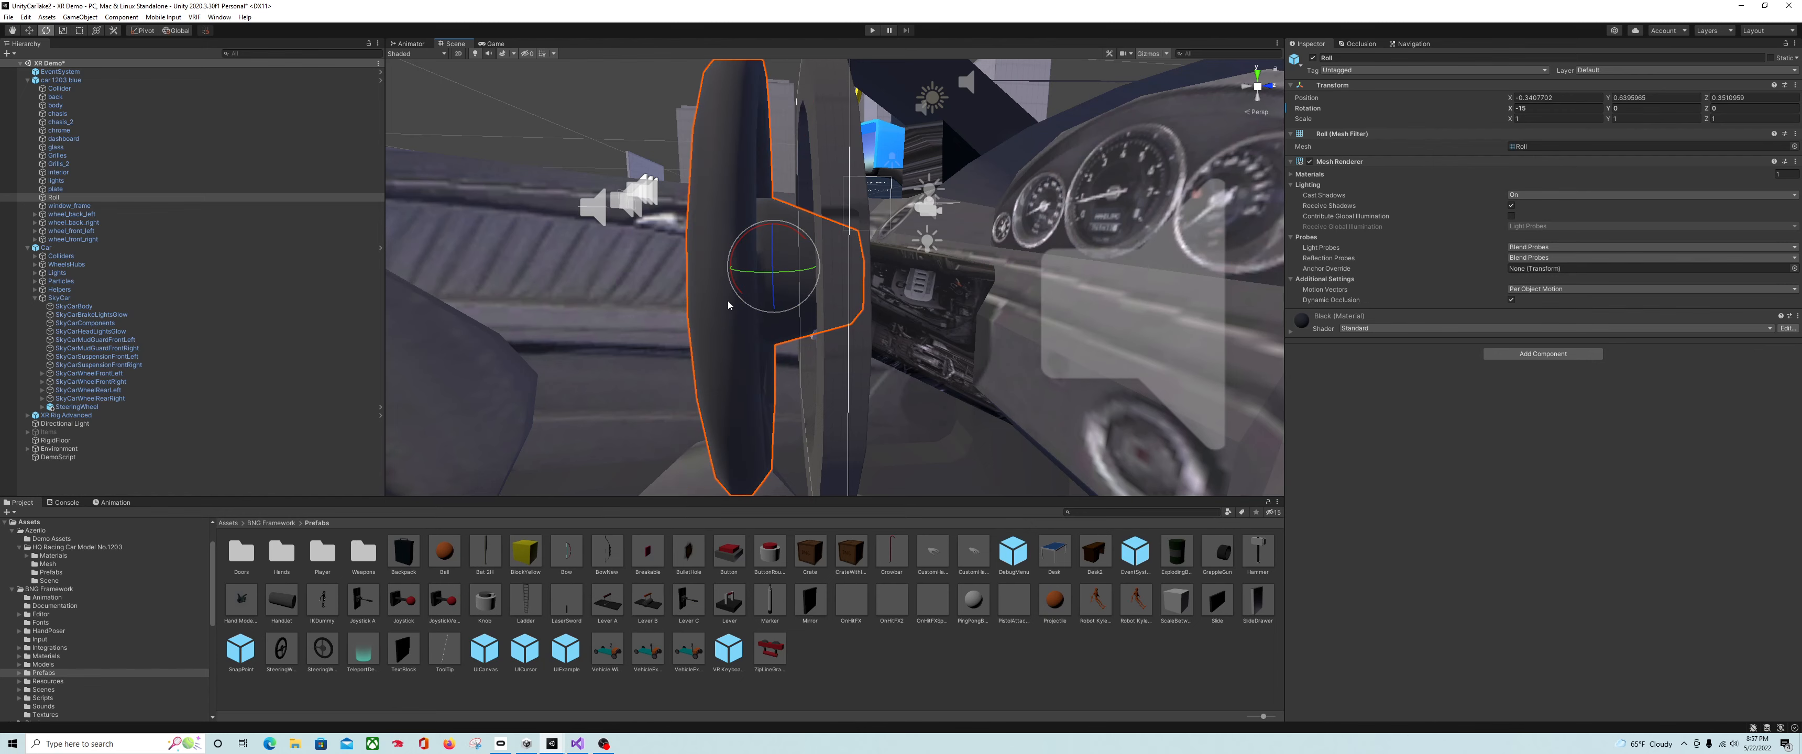
- Move the SteeringWheel back into the plane of the Roll wheel, to a Z position of about 0.21
right_click_drag(728, 305, 758, 290)
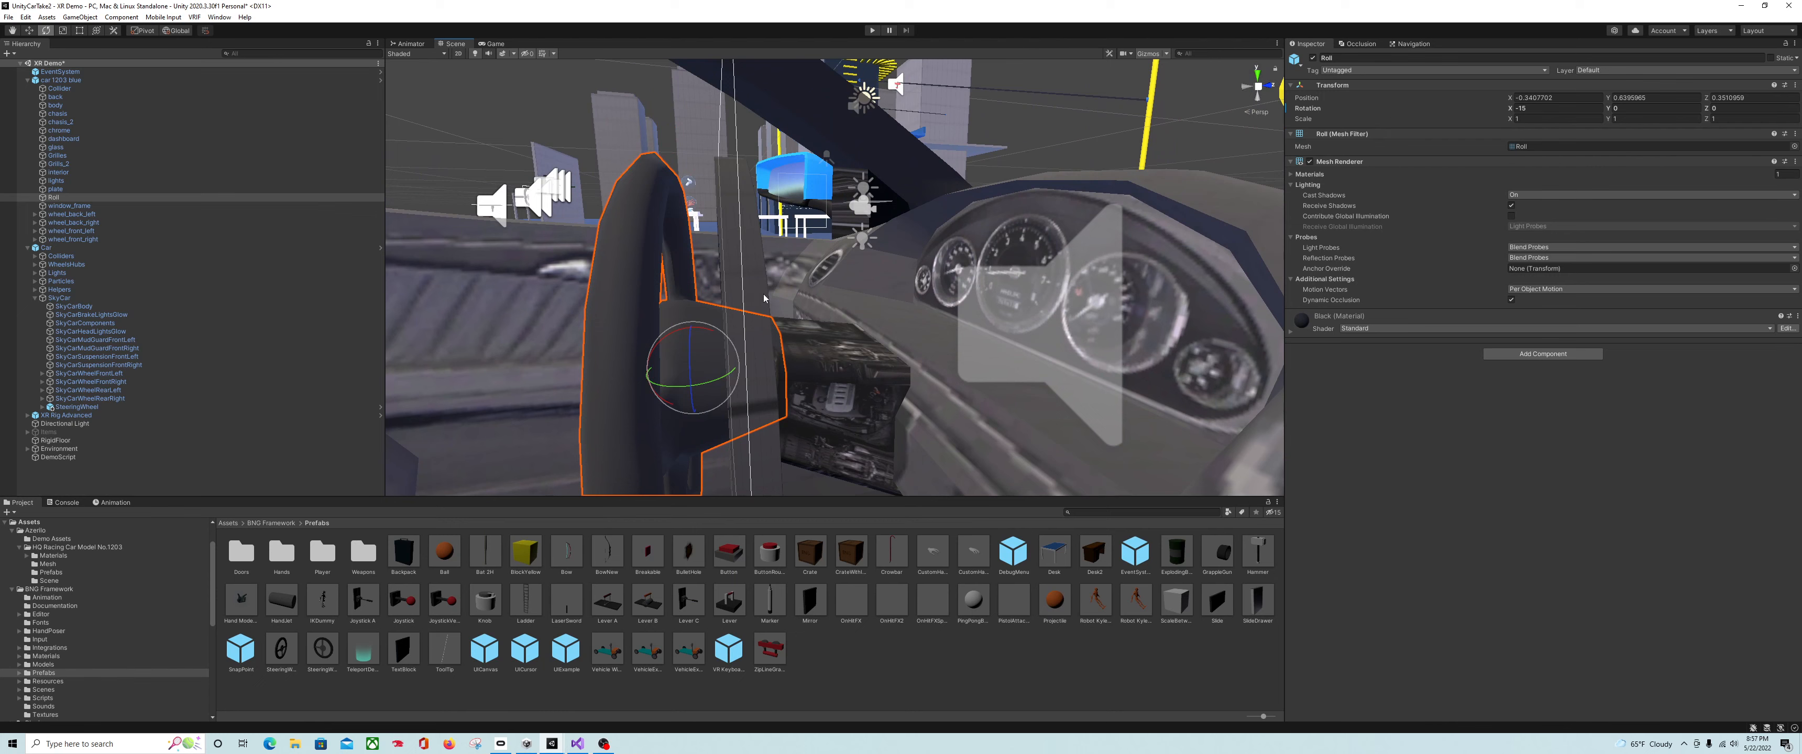
left_click(764, 298)
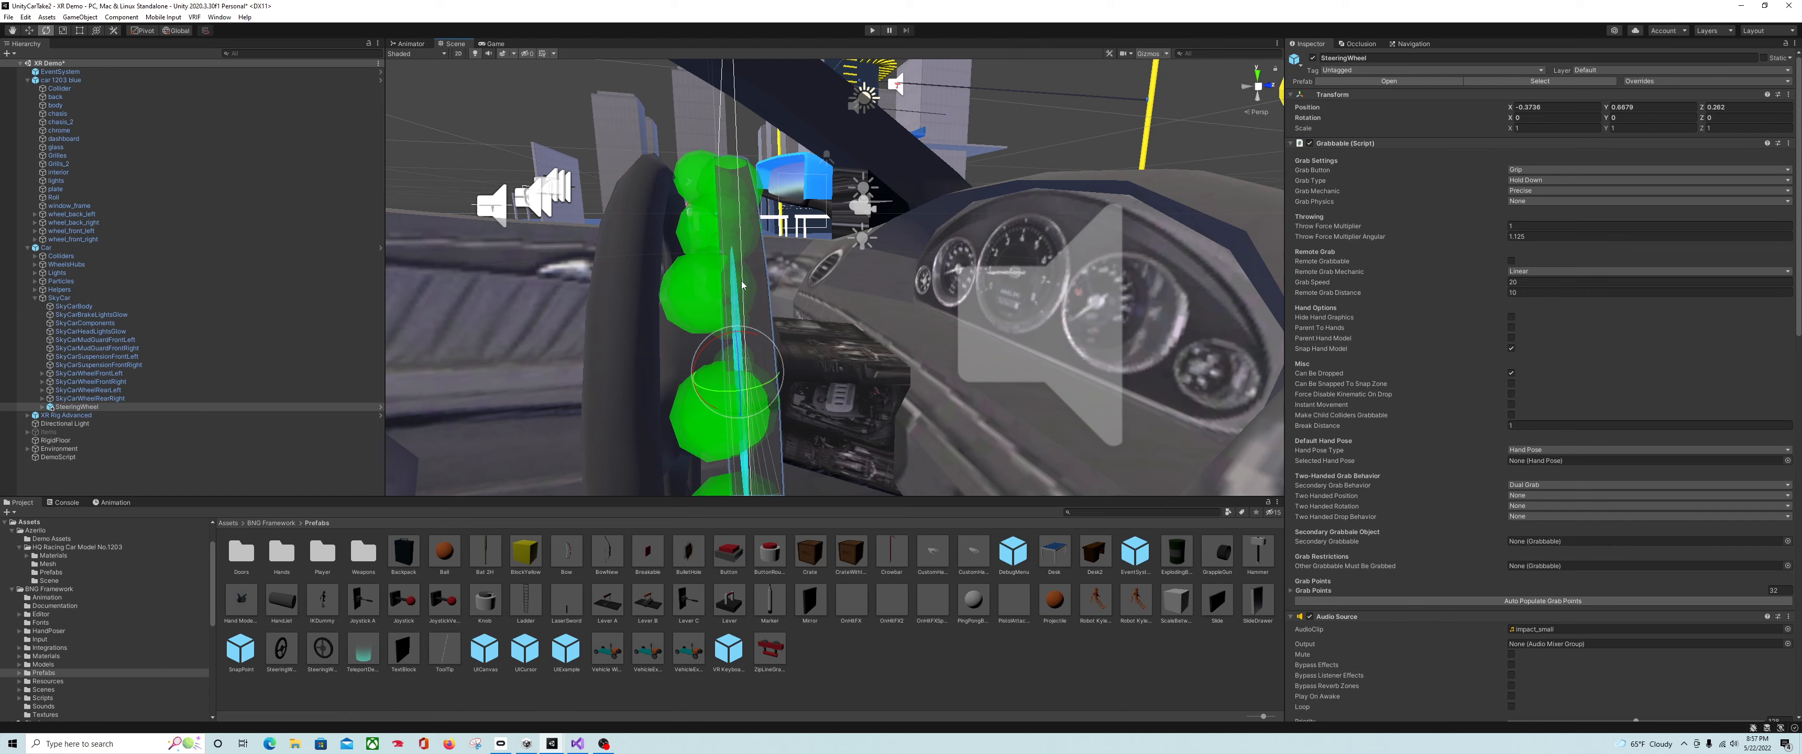
key("q")
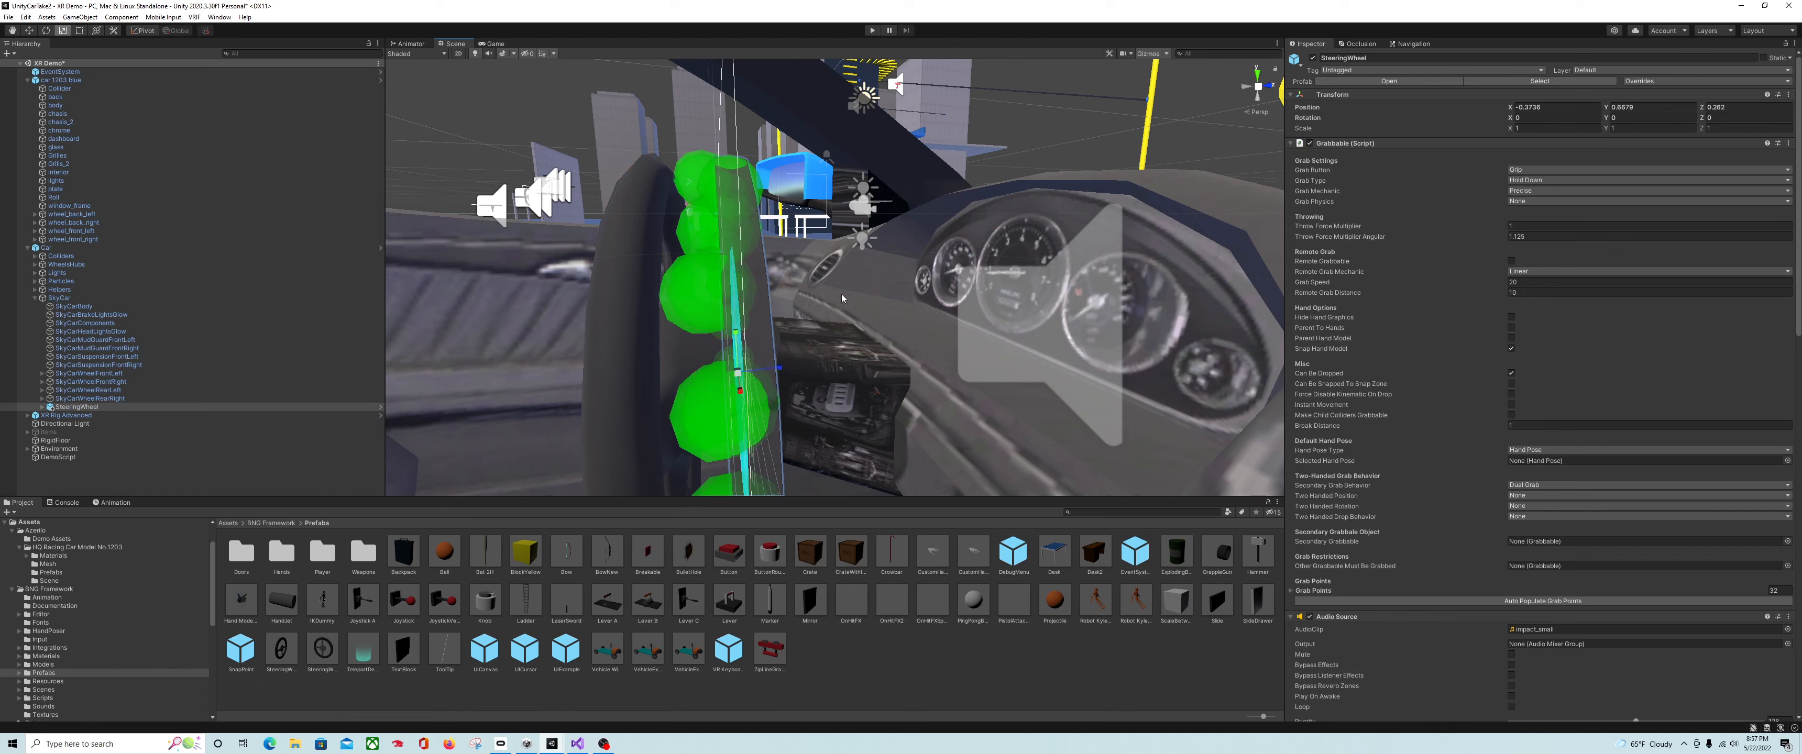
key("w")
left_click_drag(775, 372, 690, 385)
- Center the SteeringWheel on the Roll wheel at about X -0.26 and Y 0.68
right_click_drag(691, 385, 730, 378)
middle_click_drag(729, 378, 846, 371)
right_click_drag(847, 370, 912, 361)
middle_click_drag(911, 361, 914, 360)
right_click_drag(914, 360, 1103, 336)
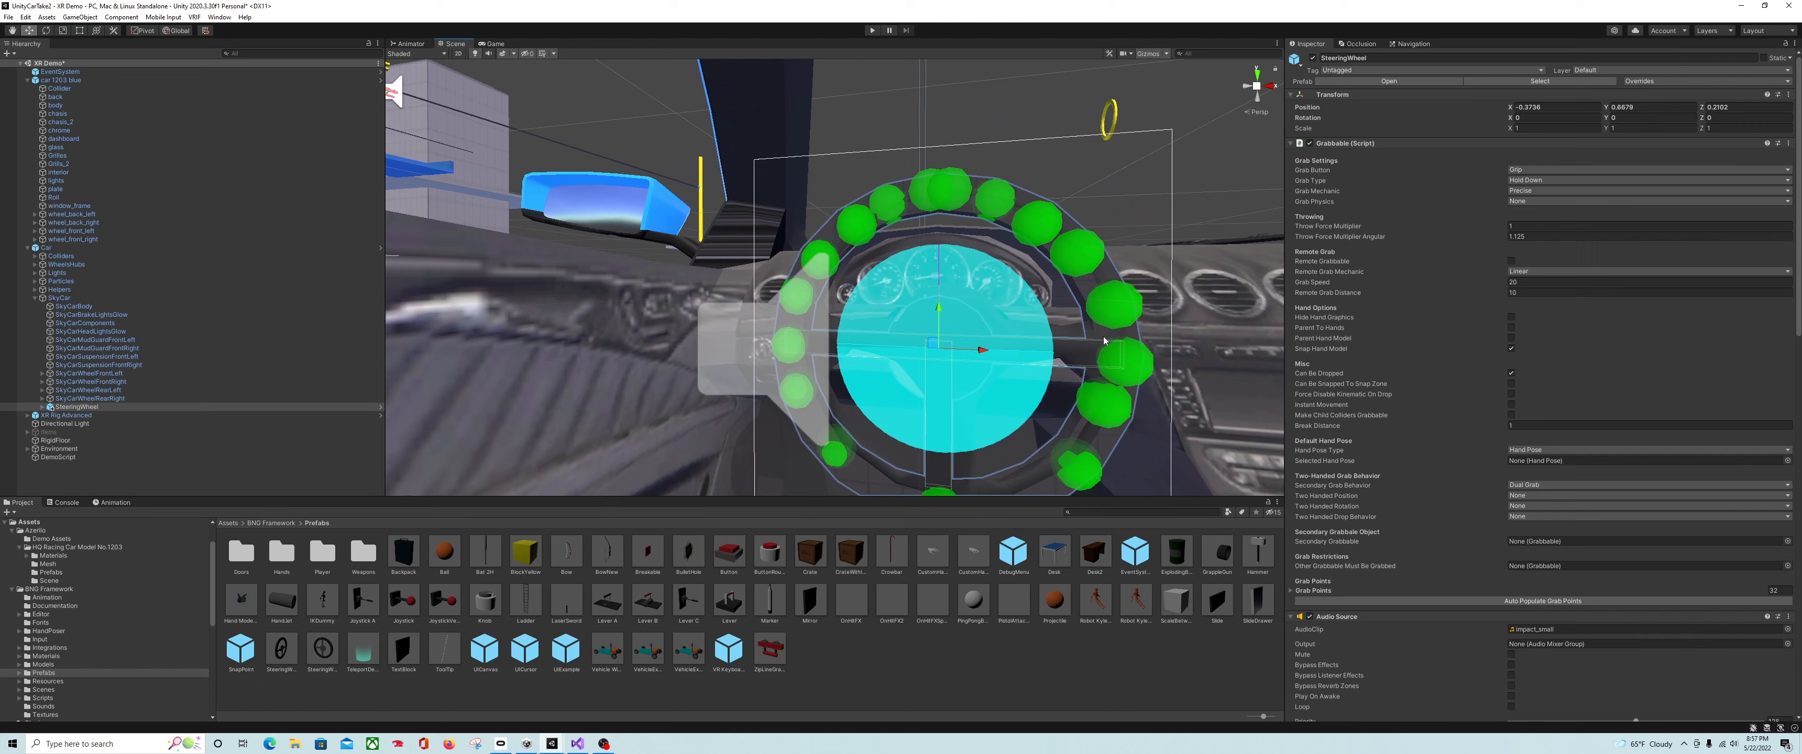
left_click_drag(981, 352, 954, 297)
right_click_drag(953, 296, 785, 367)
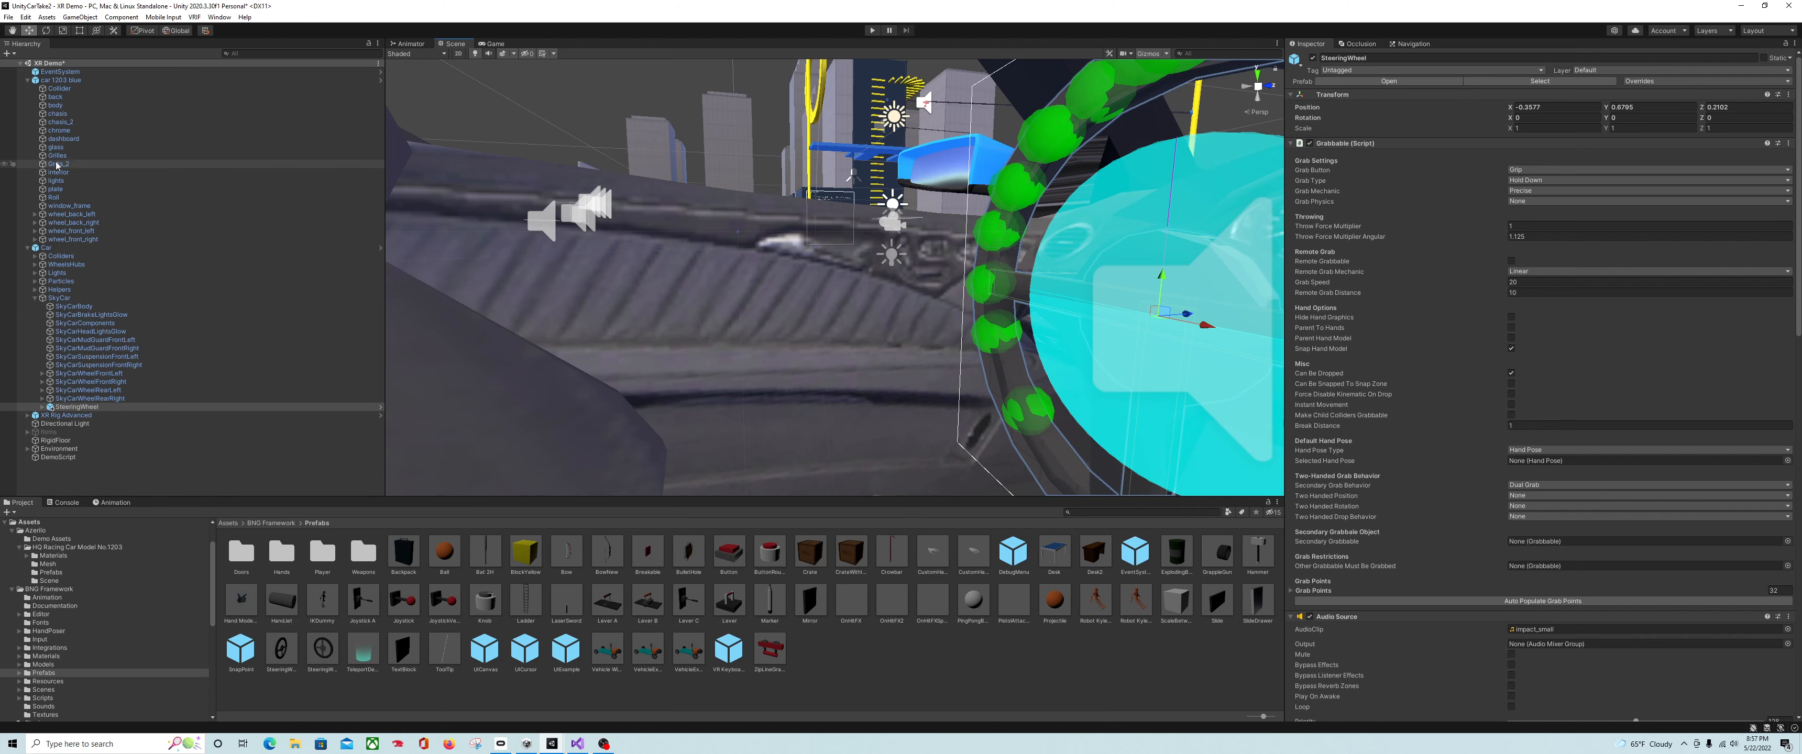
- Try to parent Roll under SteeringWheel, and unpack the car 1203 blue prefab instance
left_click_drag(59, 199, 54, 415)
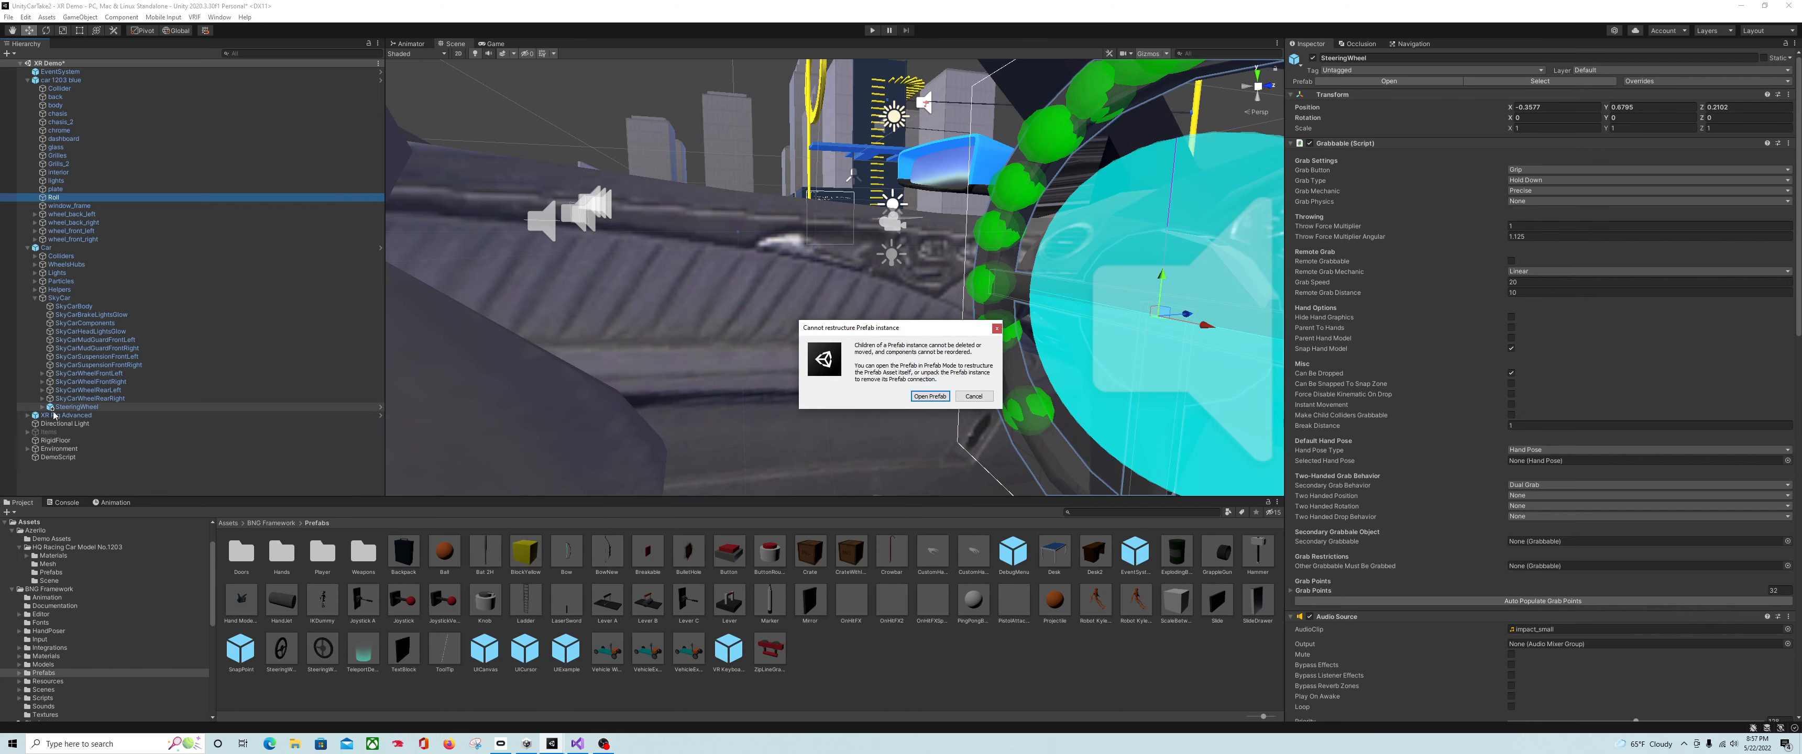
left_click(974, 396)
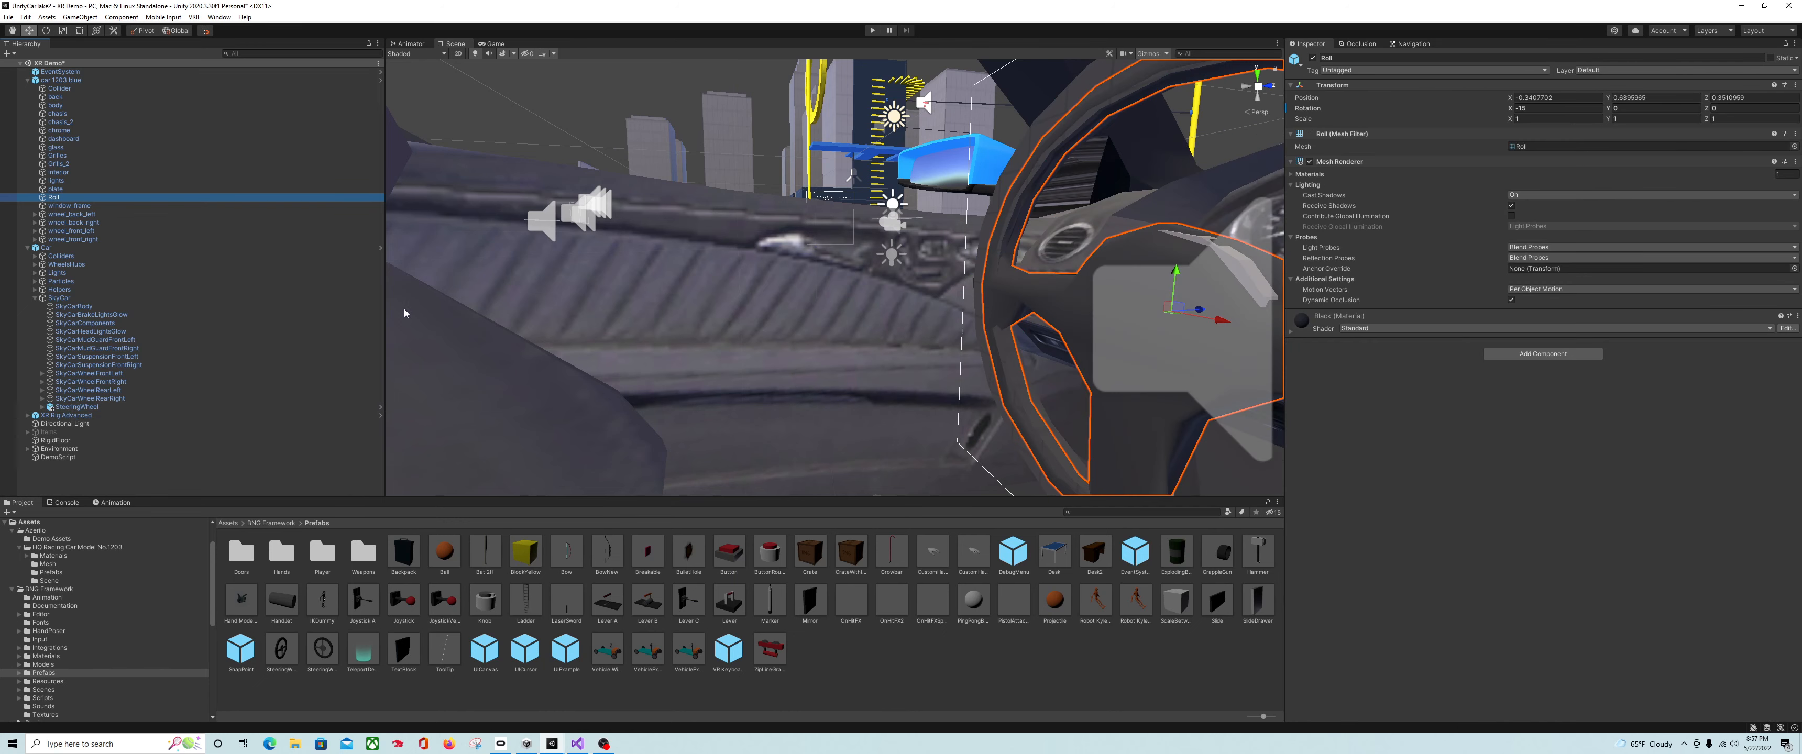
right_click(79, 81)
mouse_move(148, 204)
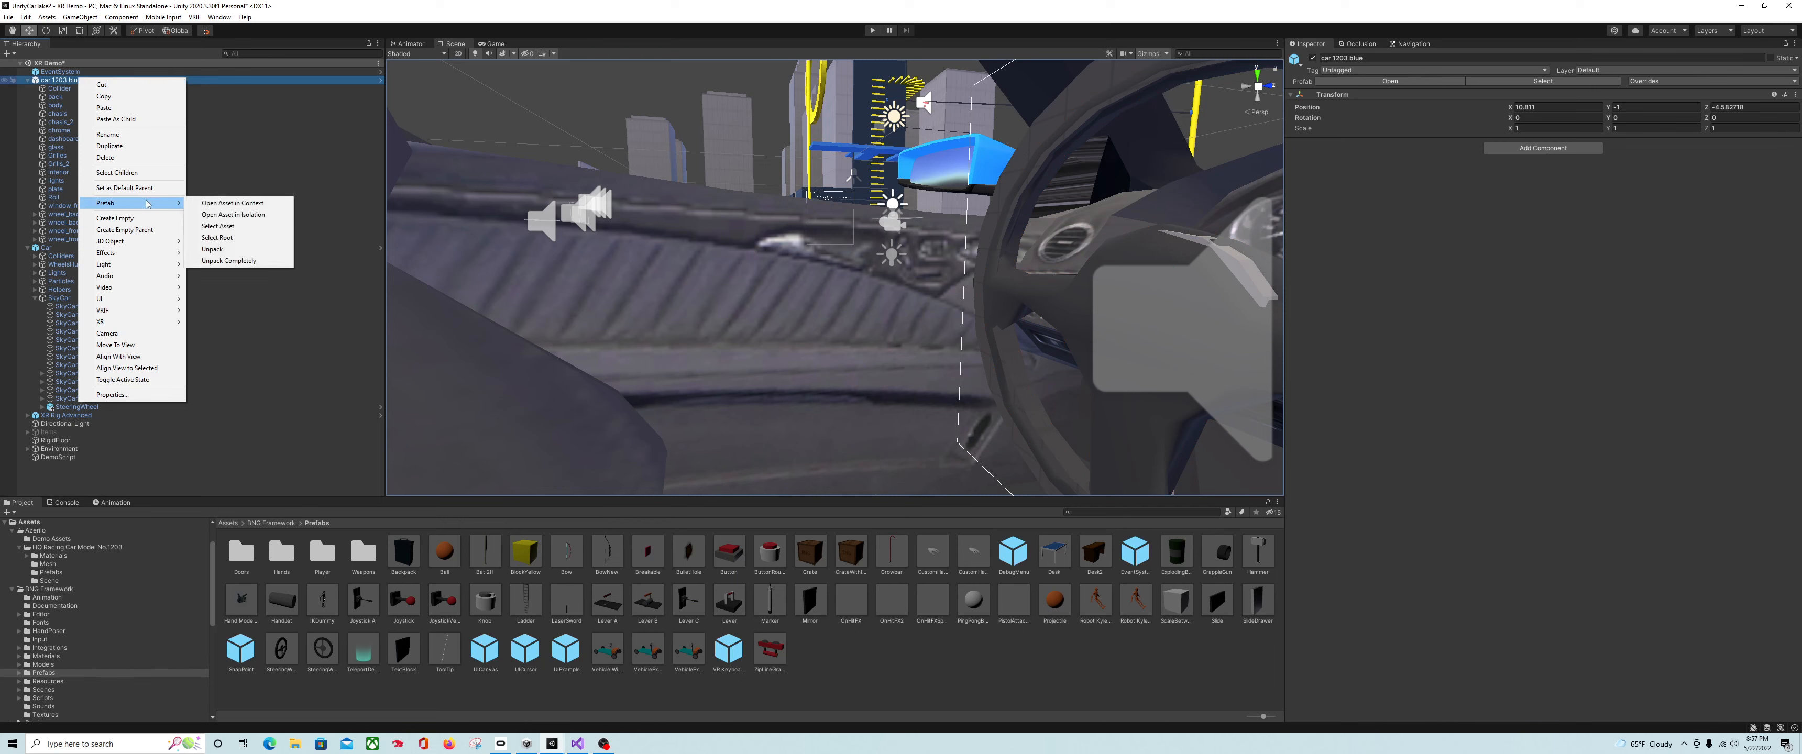
left_click(212, 249)
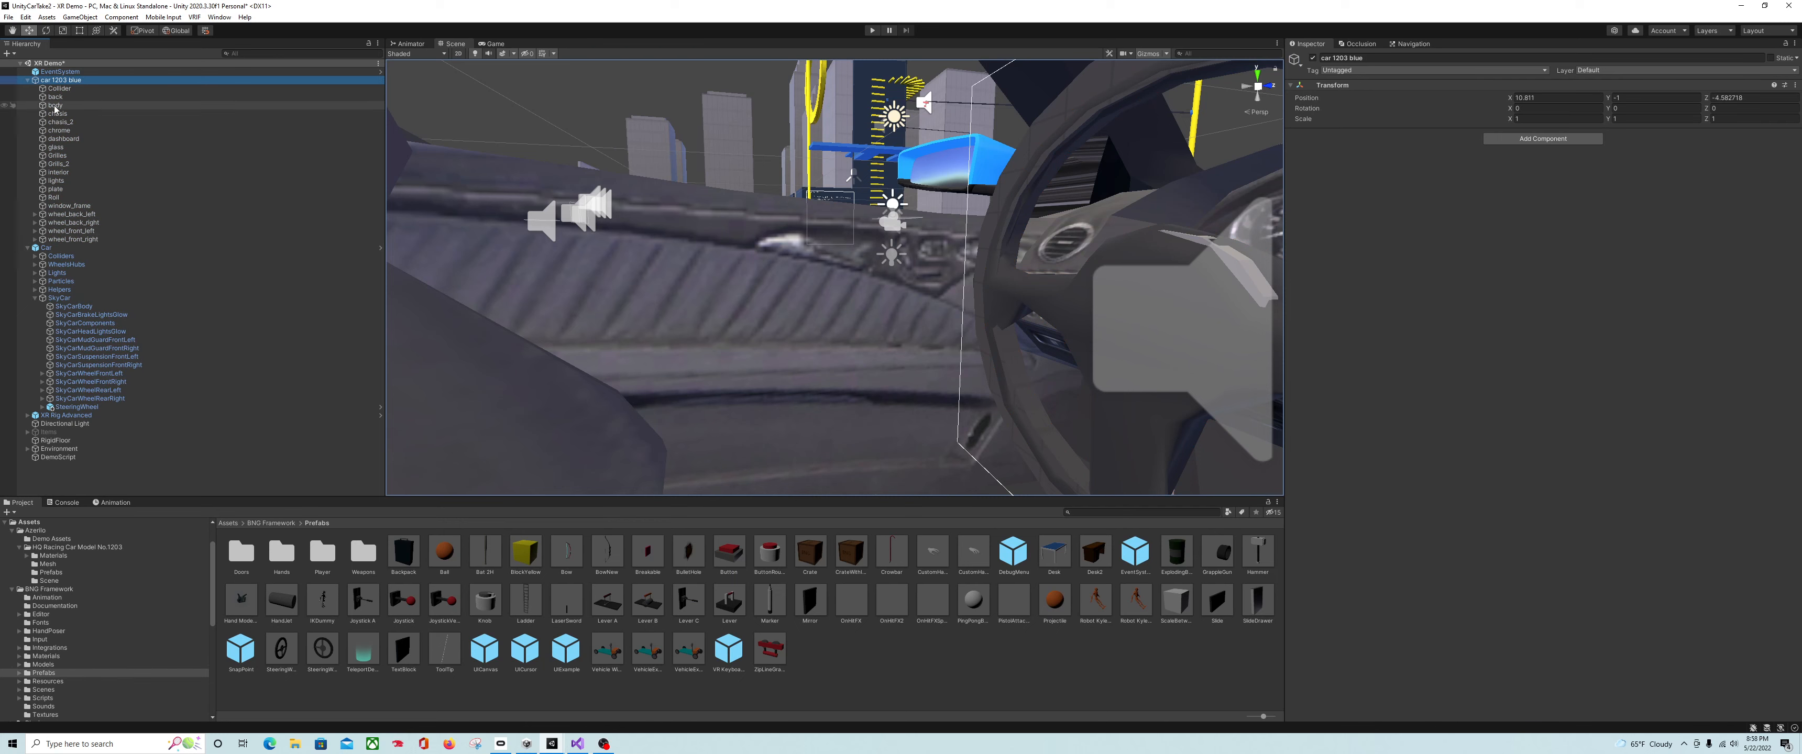
- Unpack the Car prefab instance completely
right_click(63, 248)
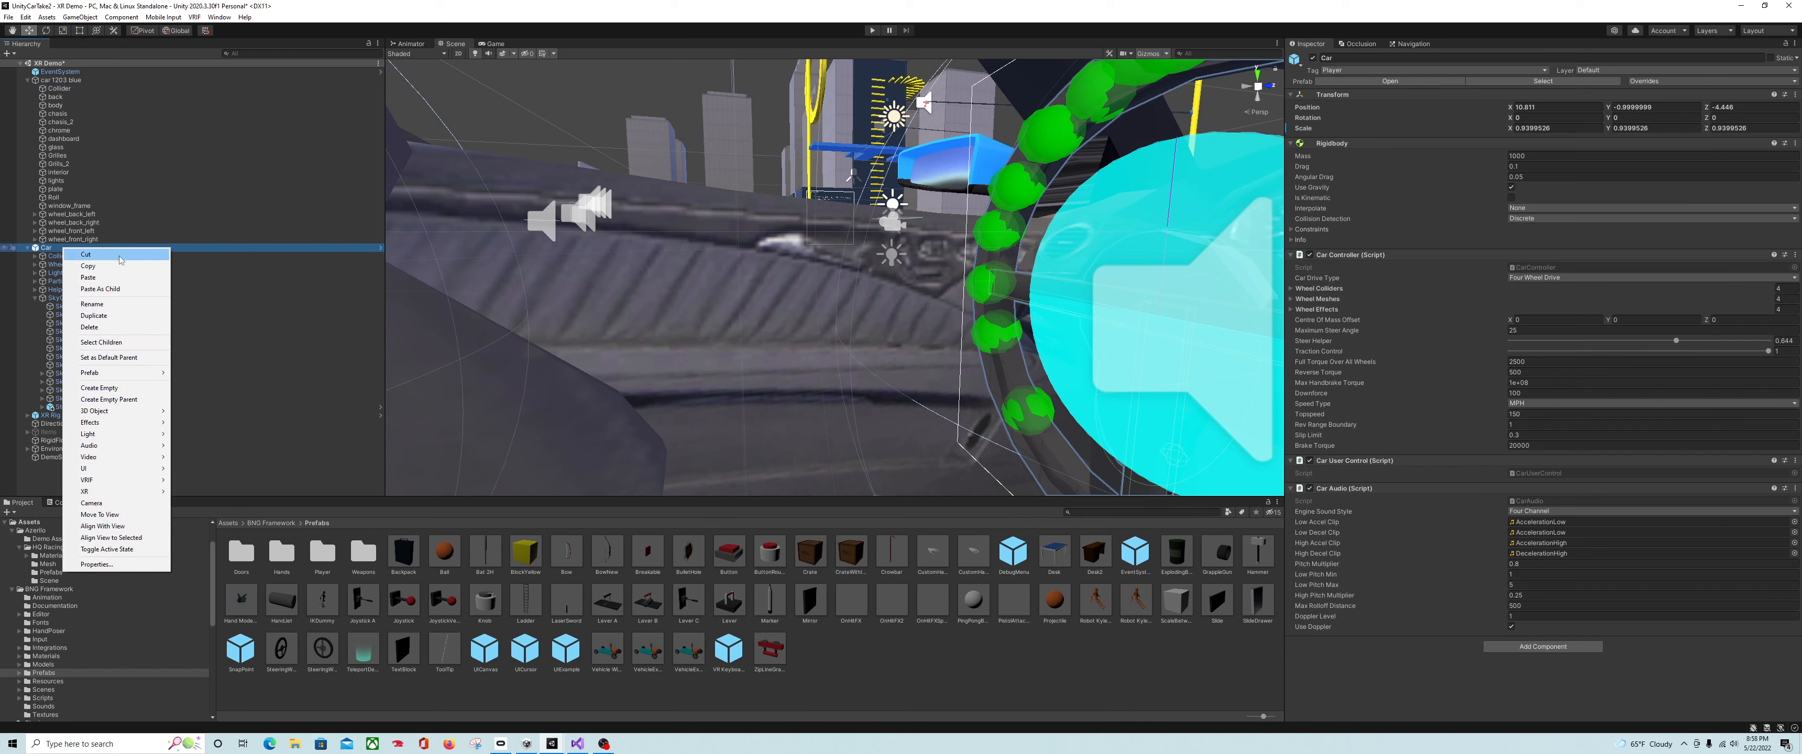
mouse_move(146, 372)
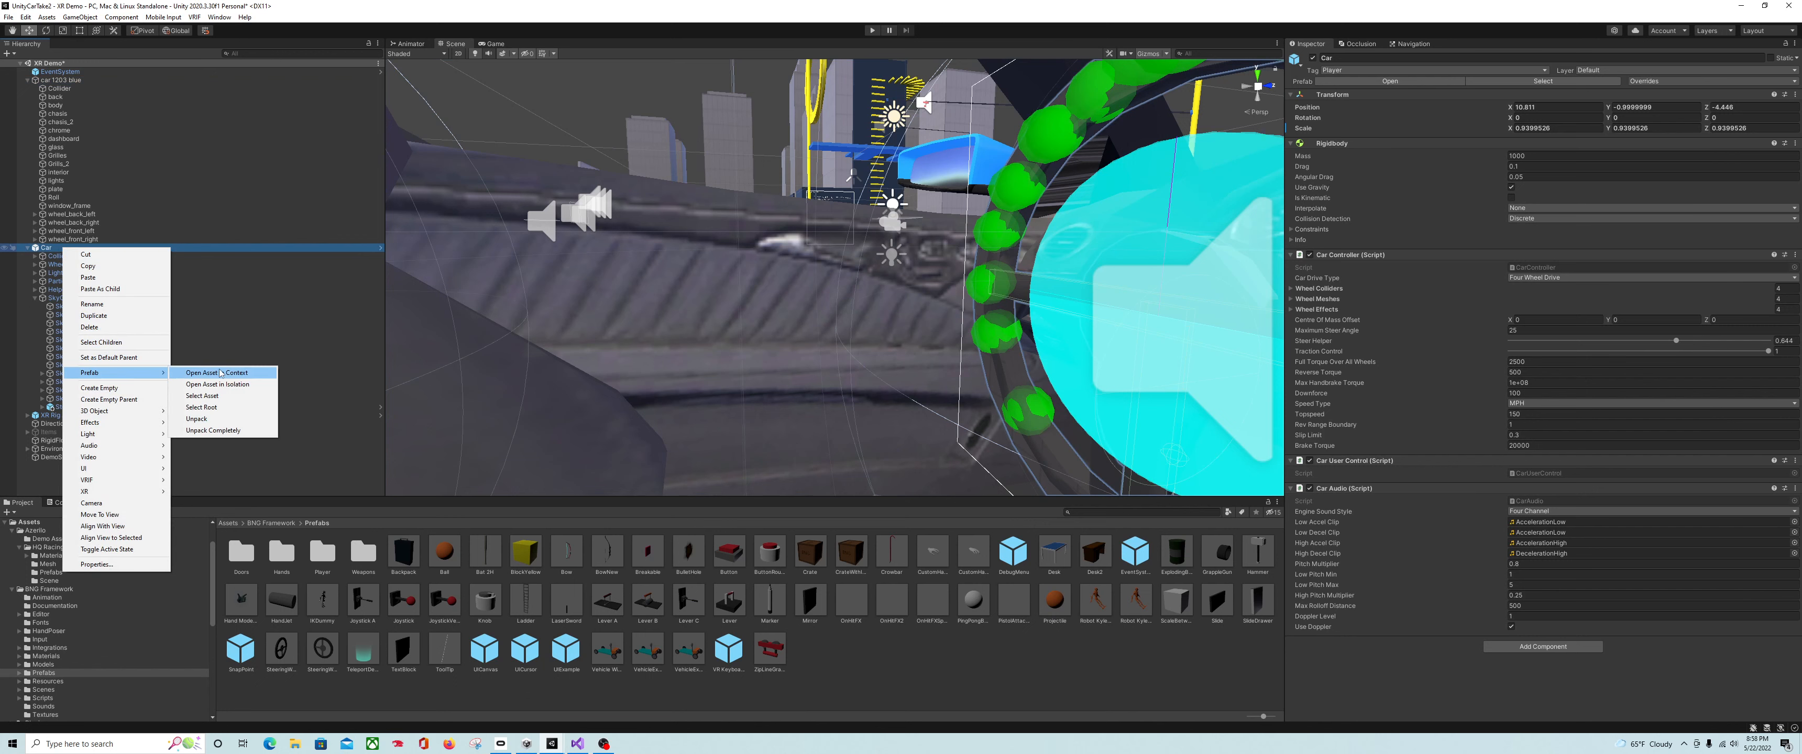
left_click(222, 429)
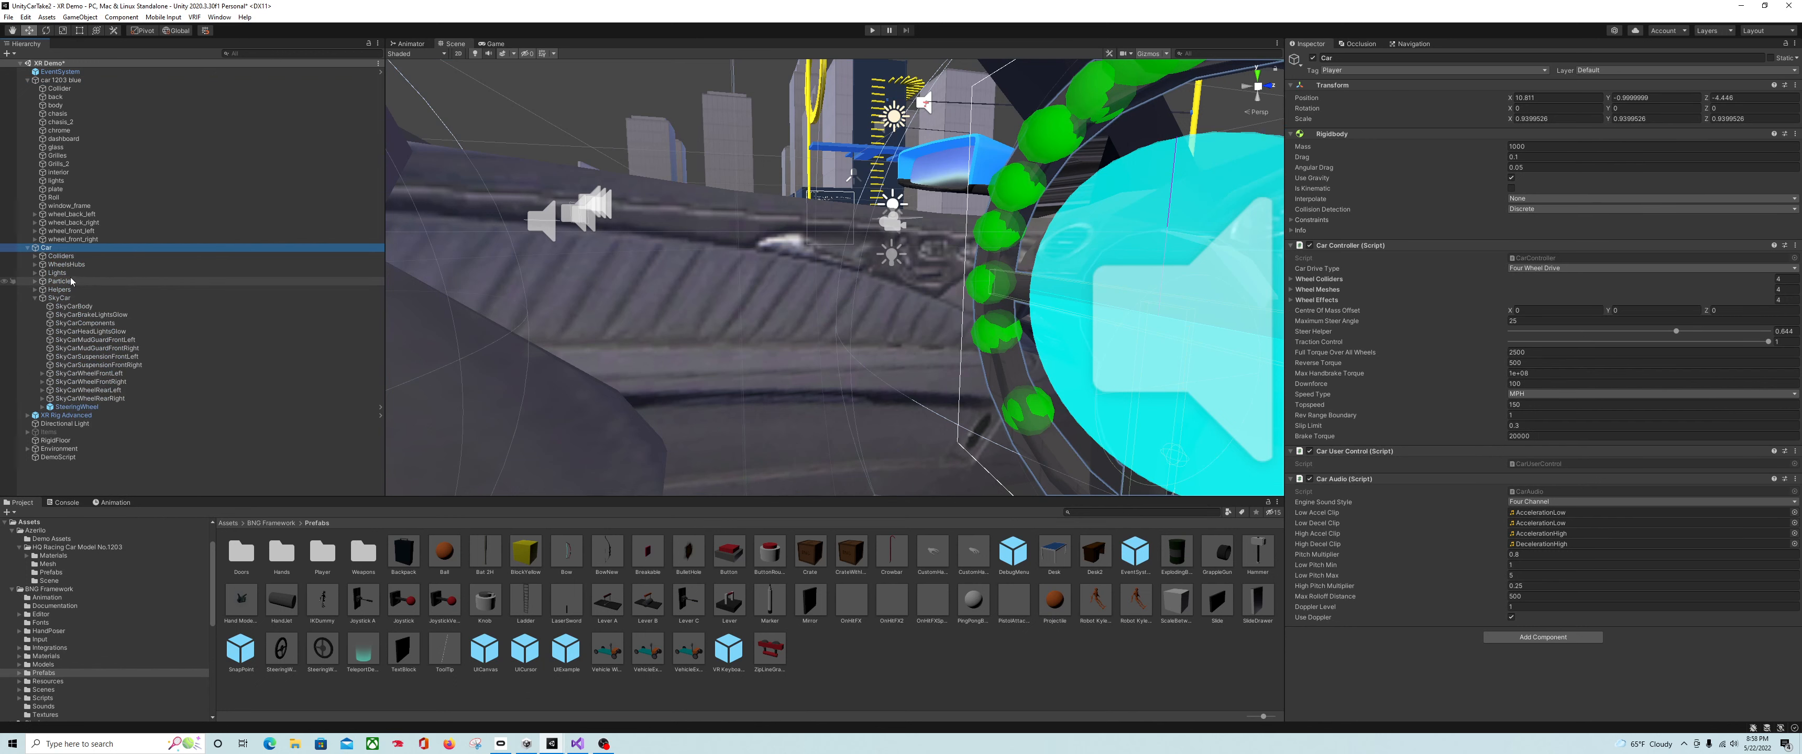
- Parent the car's Roll steering wheel mesh under the Rotator object inside SteeringWheel
left_click(70, 198)
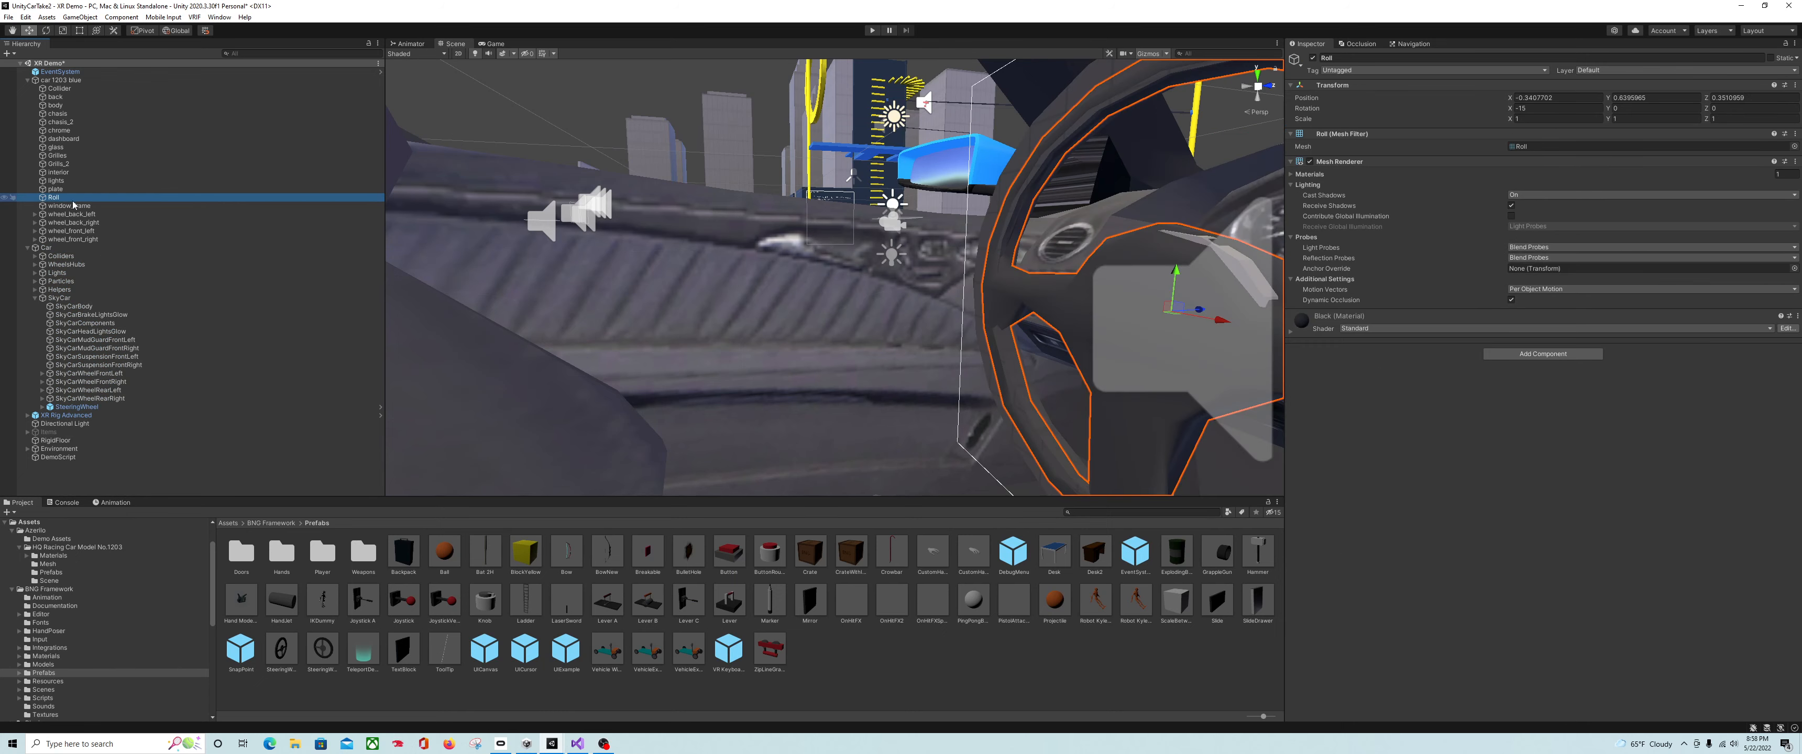
left_click(42, 407)
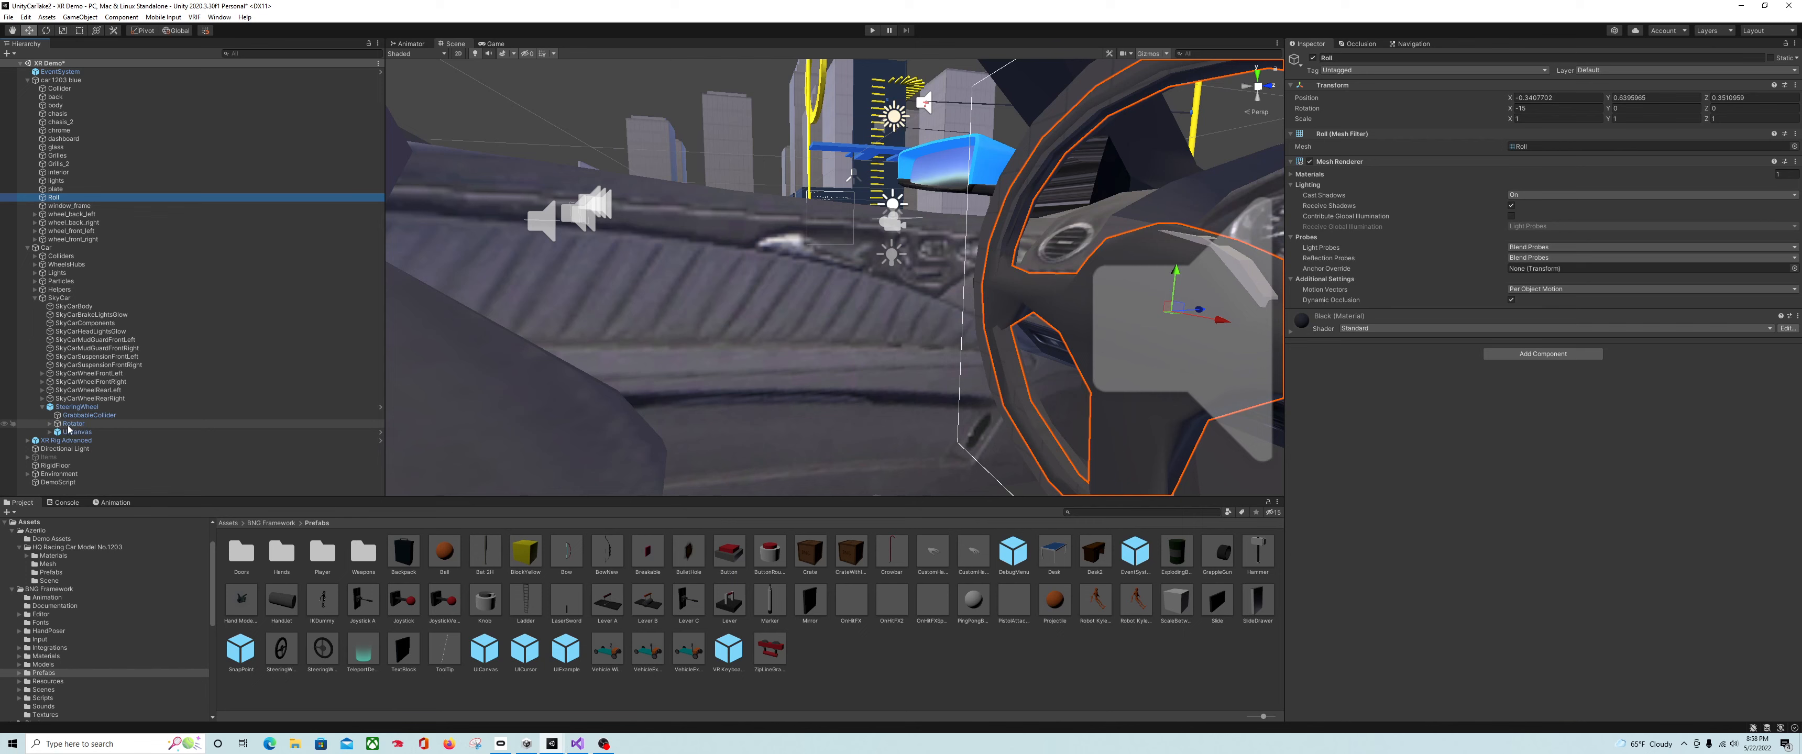
left_click(50, 423)
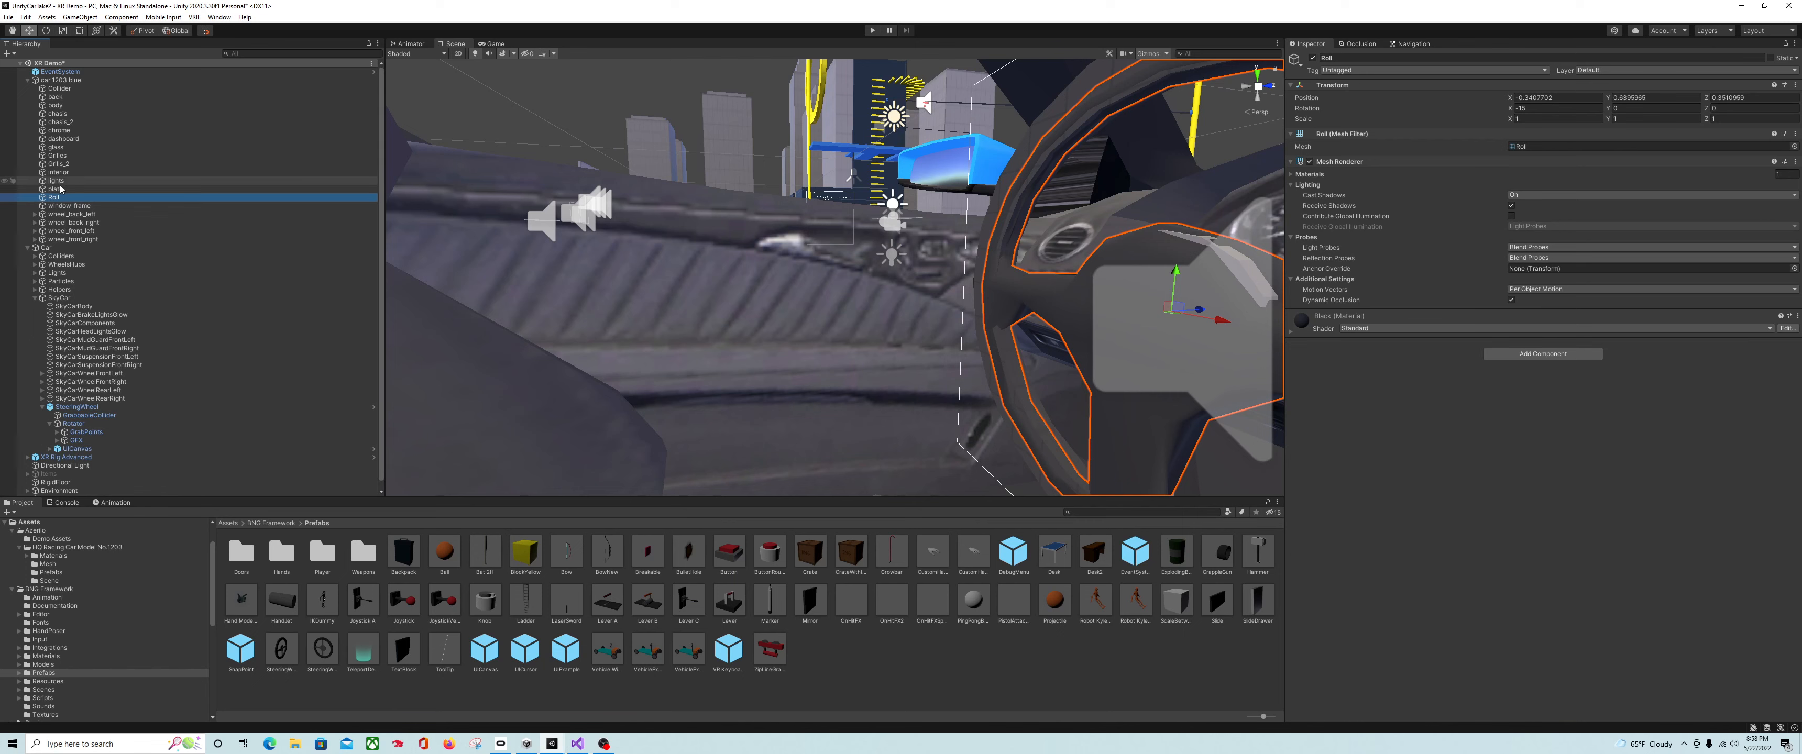
mouse_move(73, 424)
left_mouse_down()
mouse_move(92, 418)
mouse_move(75, 423)
left_mouse_up()
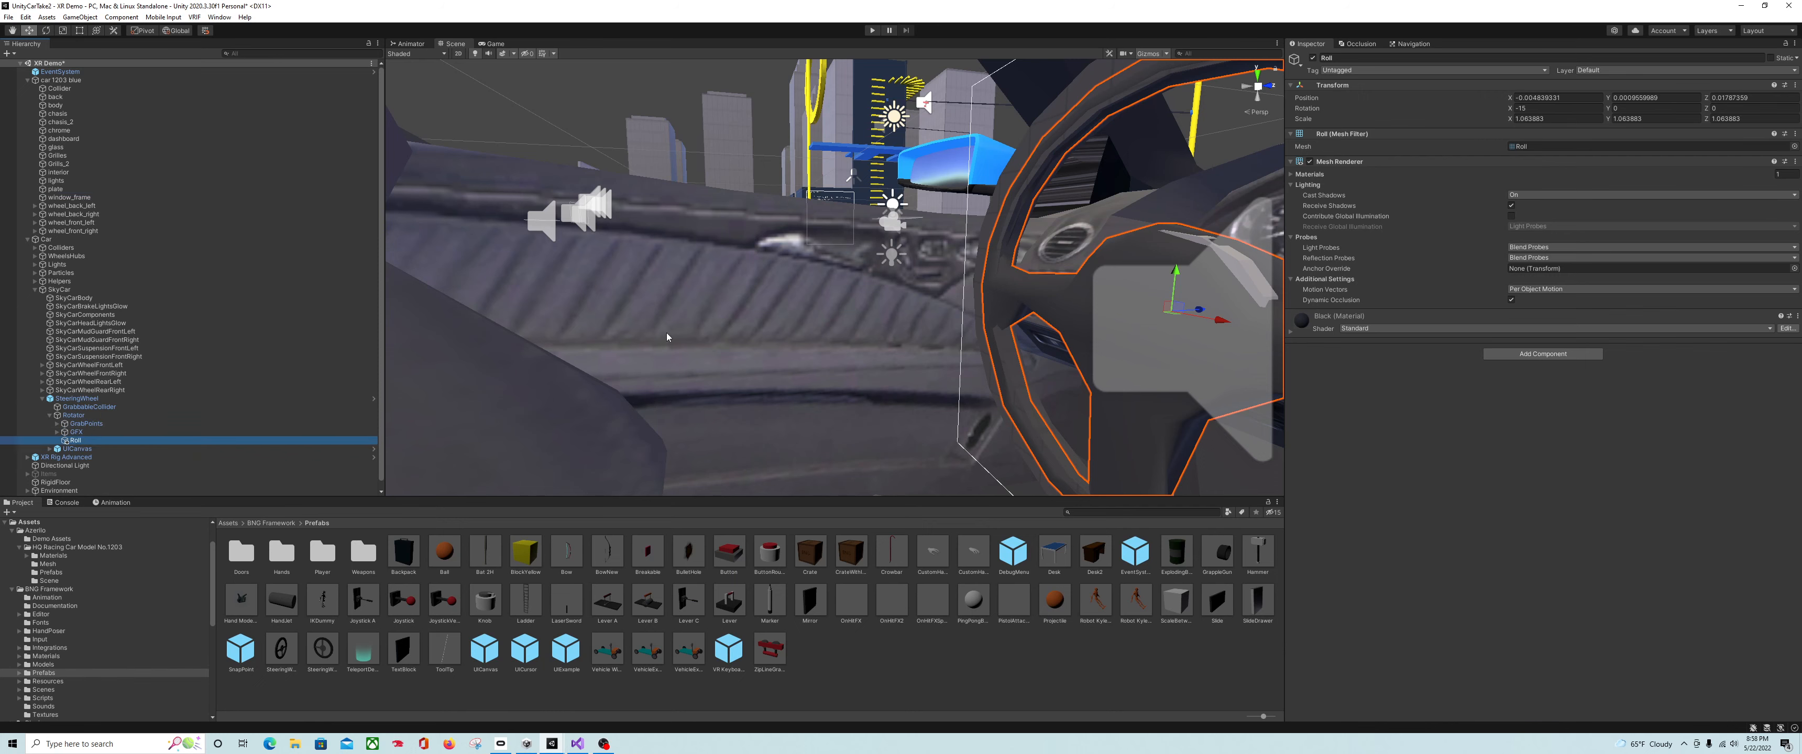
key("f")
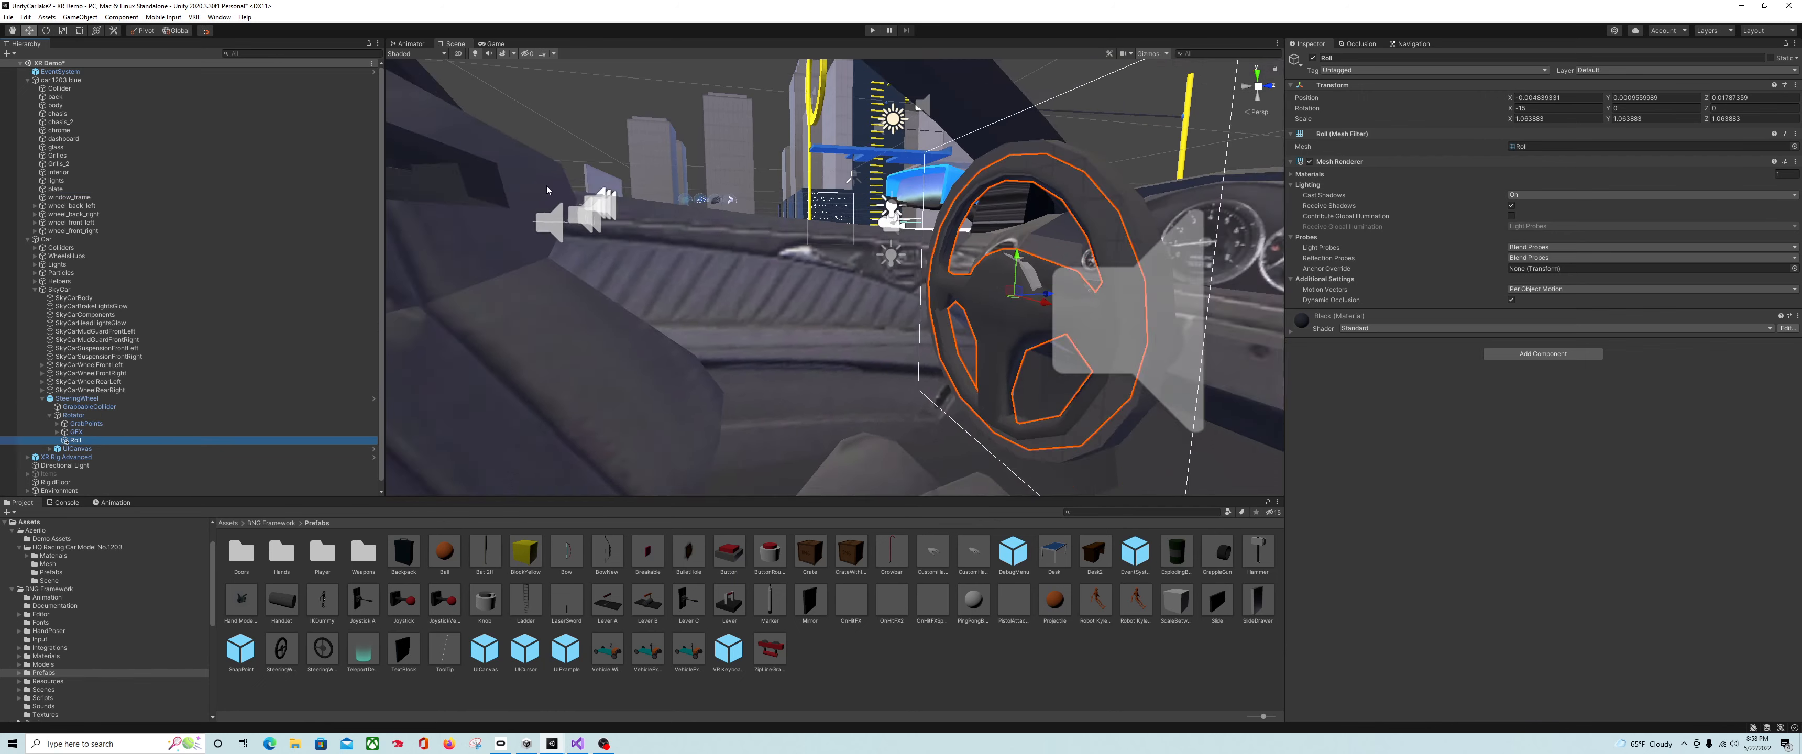
- Make the car 1203 blue object a child of the Car object
right_click_drag(548, 187, 750, 246)
scroll(749, 246, "down", 5)
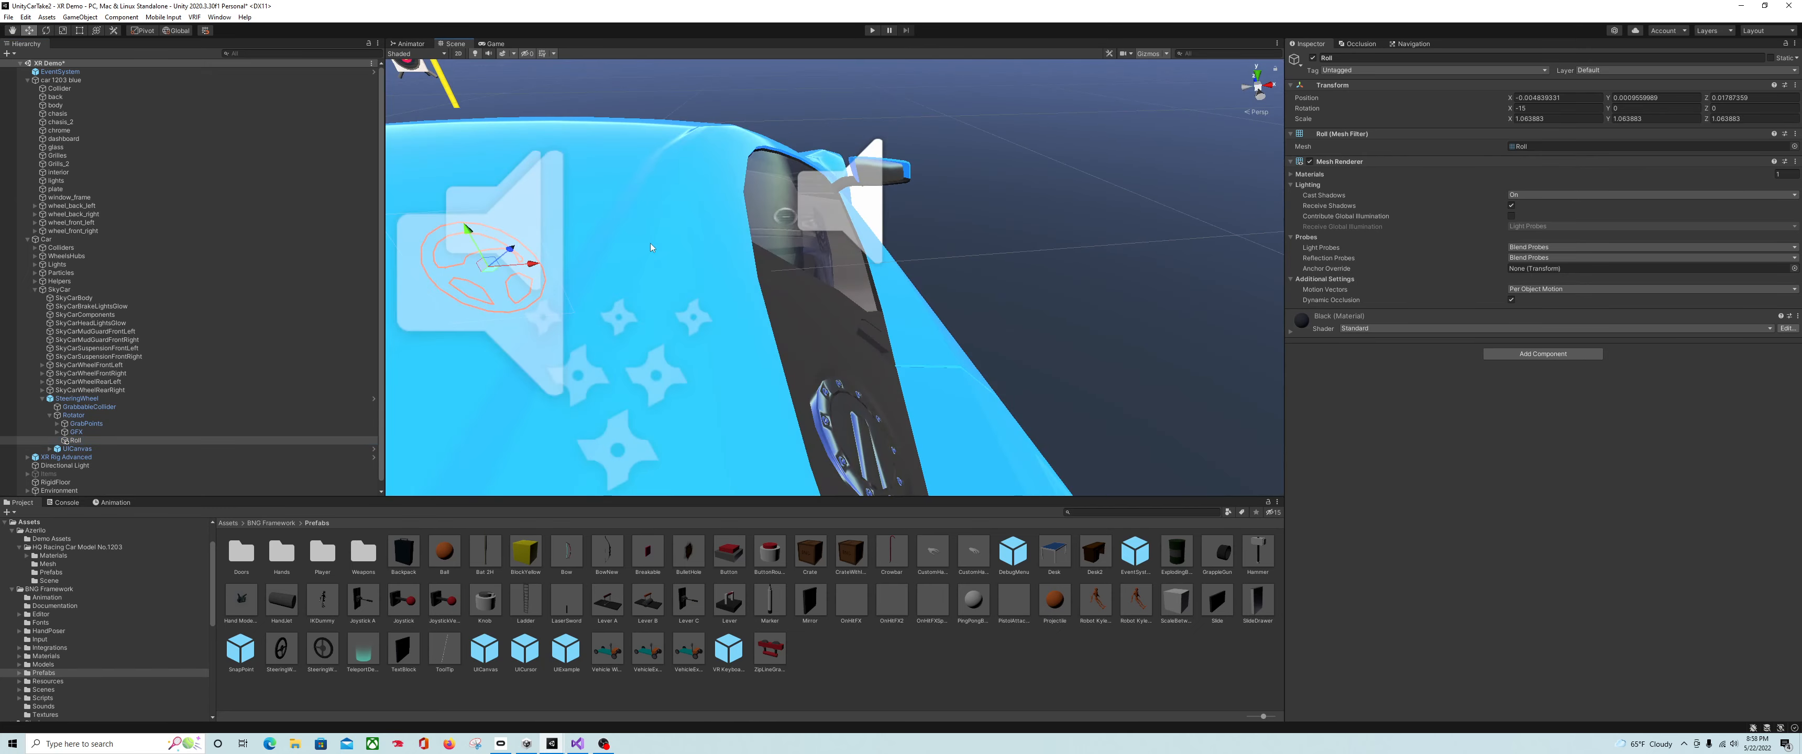
middle_click_drag(476, 254, 729, 231)
scroll(729, 231, "down", 10)
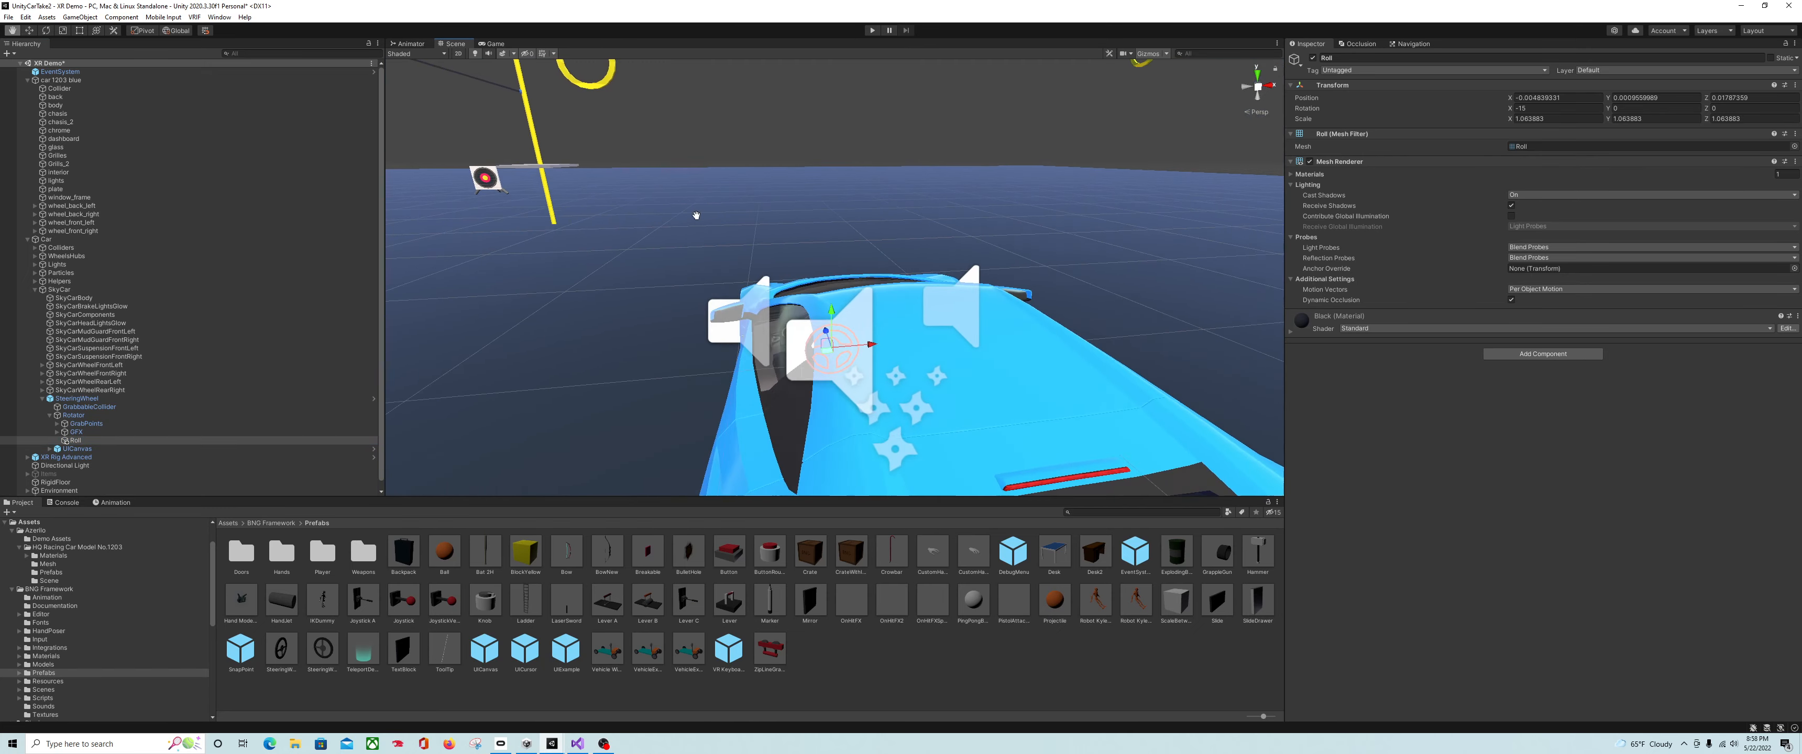
middle_click_drag(757, 182, 765, 177)
right_click_drag(765, 177, 899, 235)
middle_click_drag(616, 241, 883, 239)
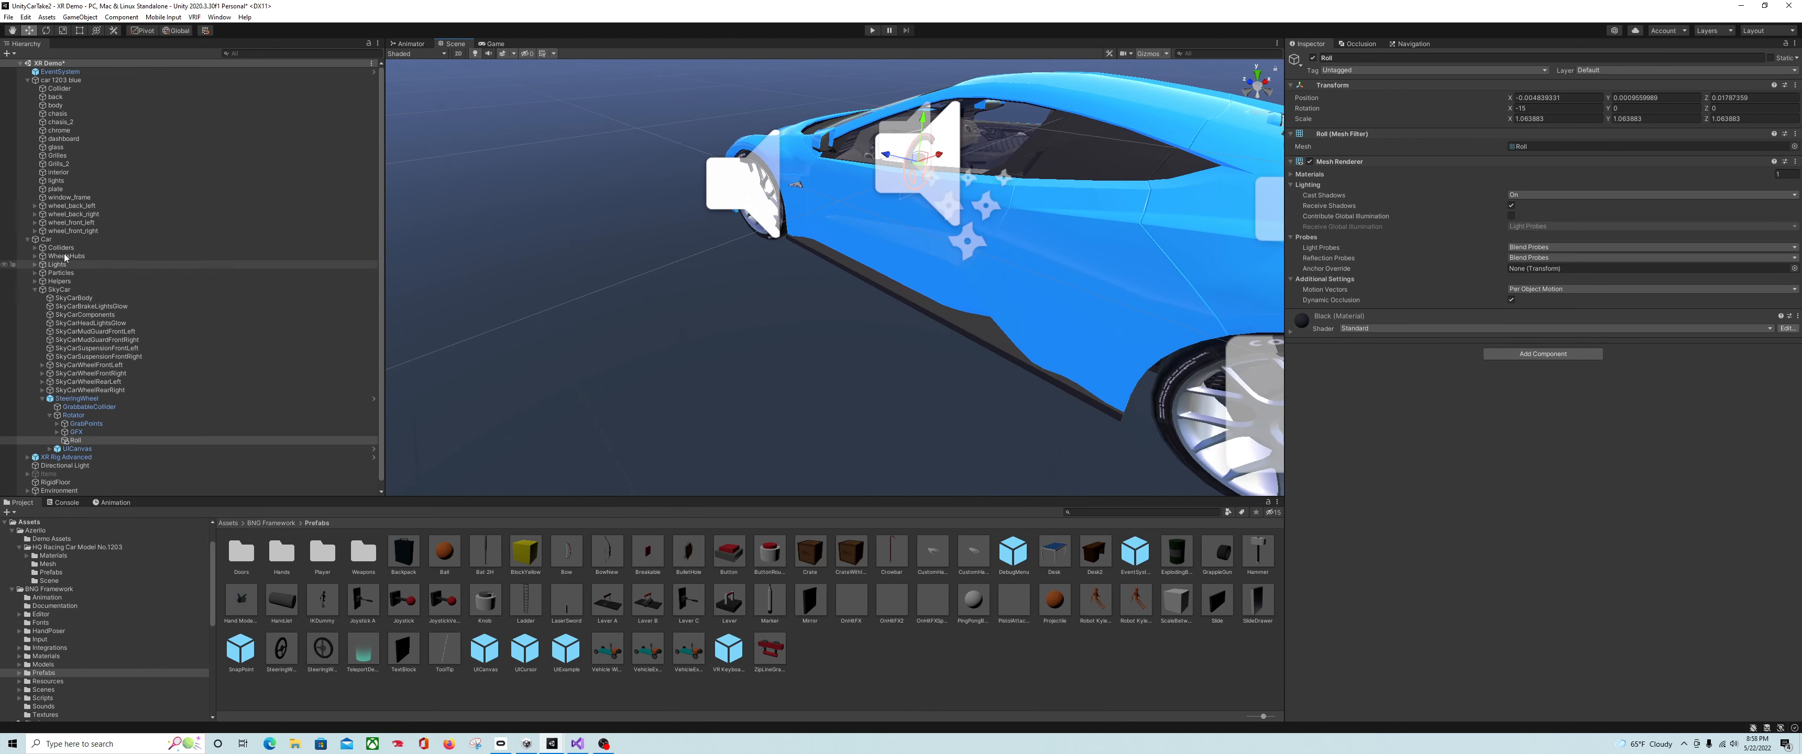
left_click(54, 239)
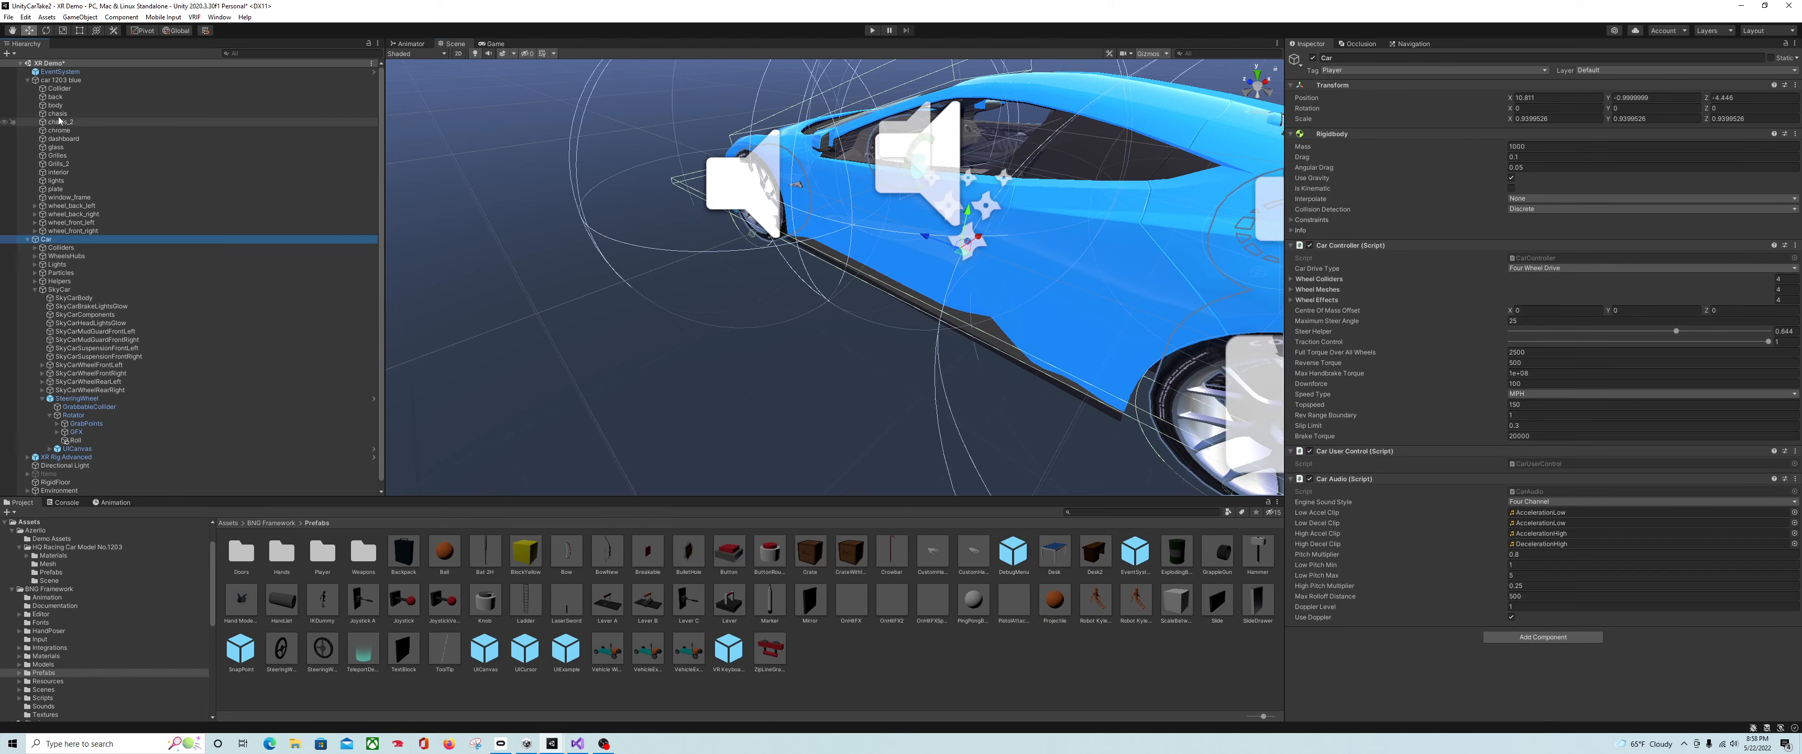
left_click(71, 81)
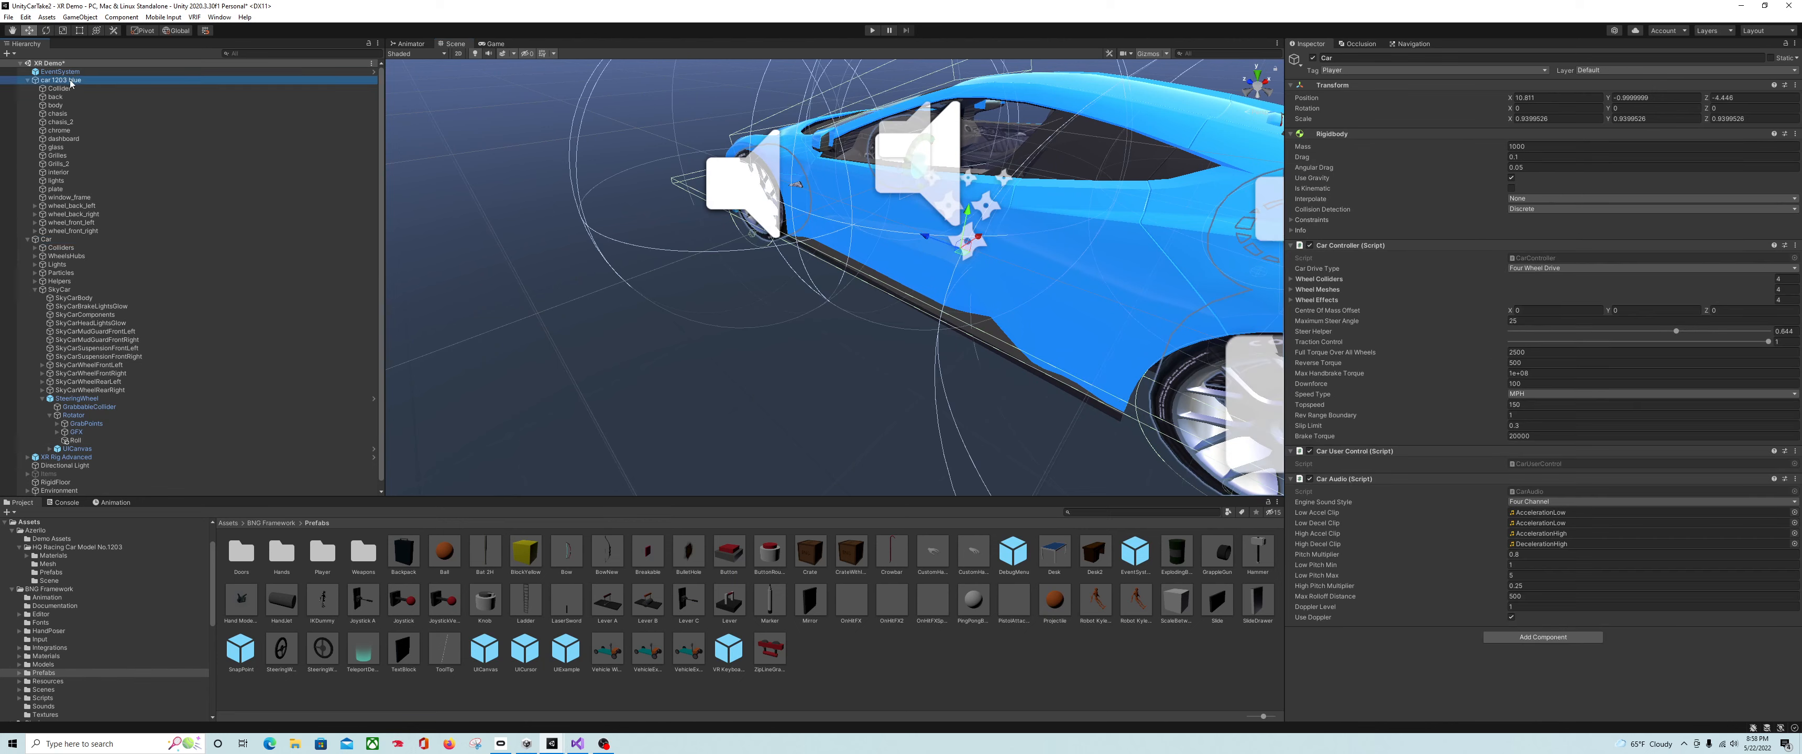
left_click_drag(73, 84, 183, 241)
key("f")
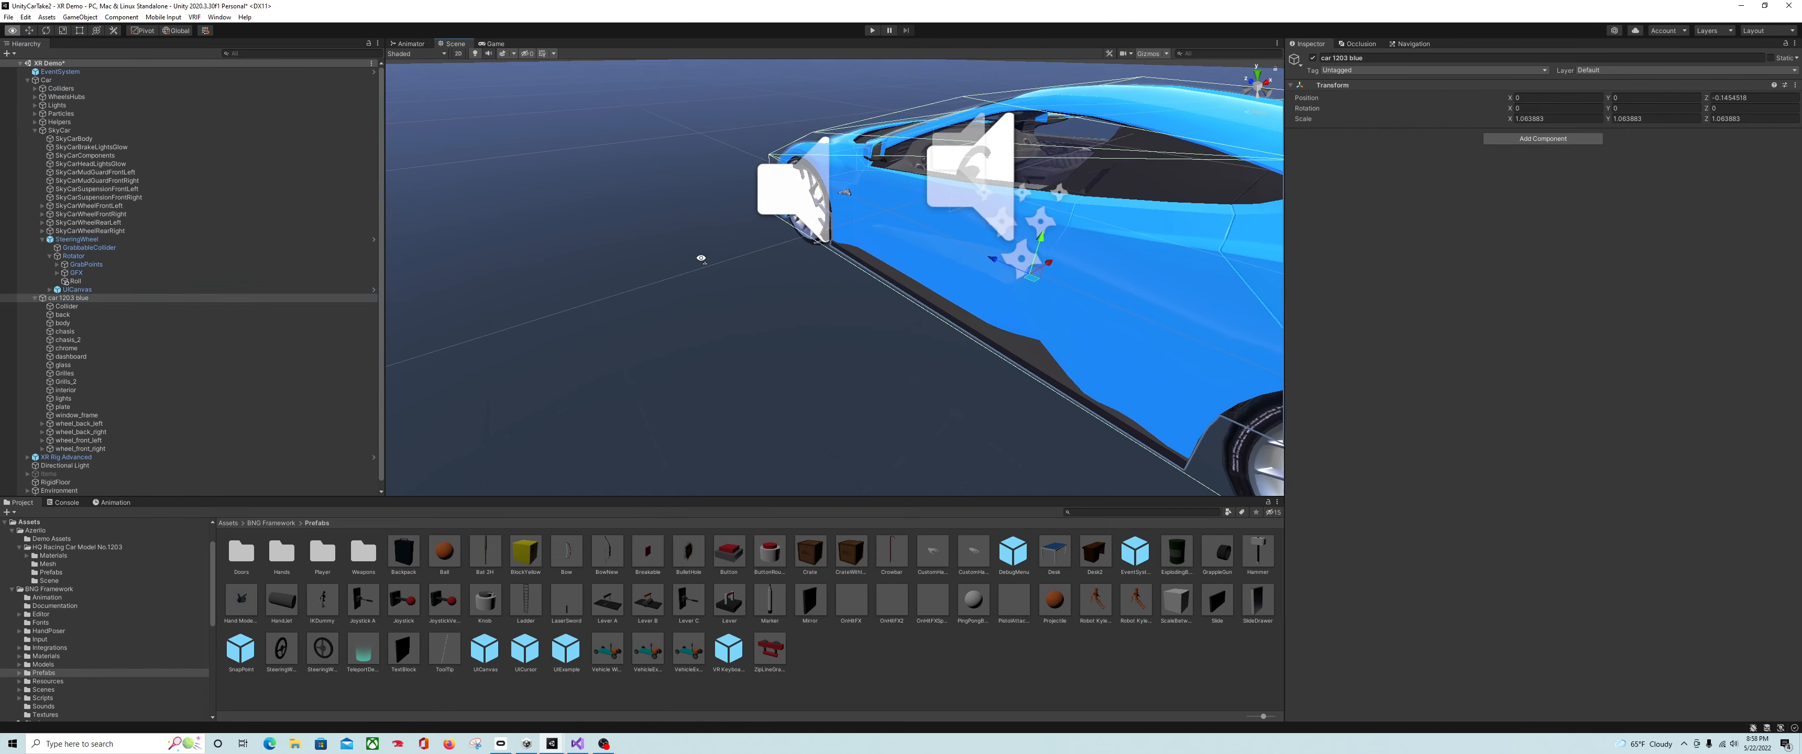
- Disable the Mesh Collider component on the Collider child of car 1203 blue
left_click(122, 308)
left_click(1313, 164)
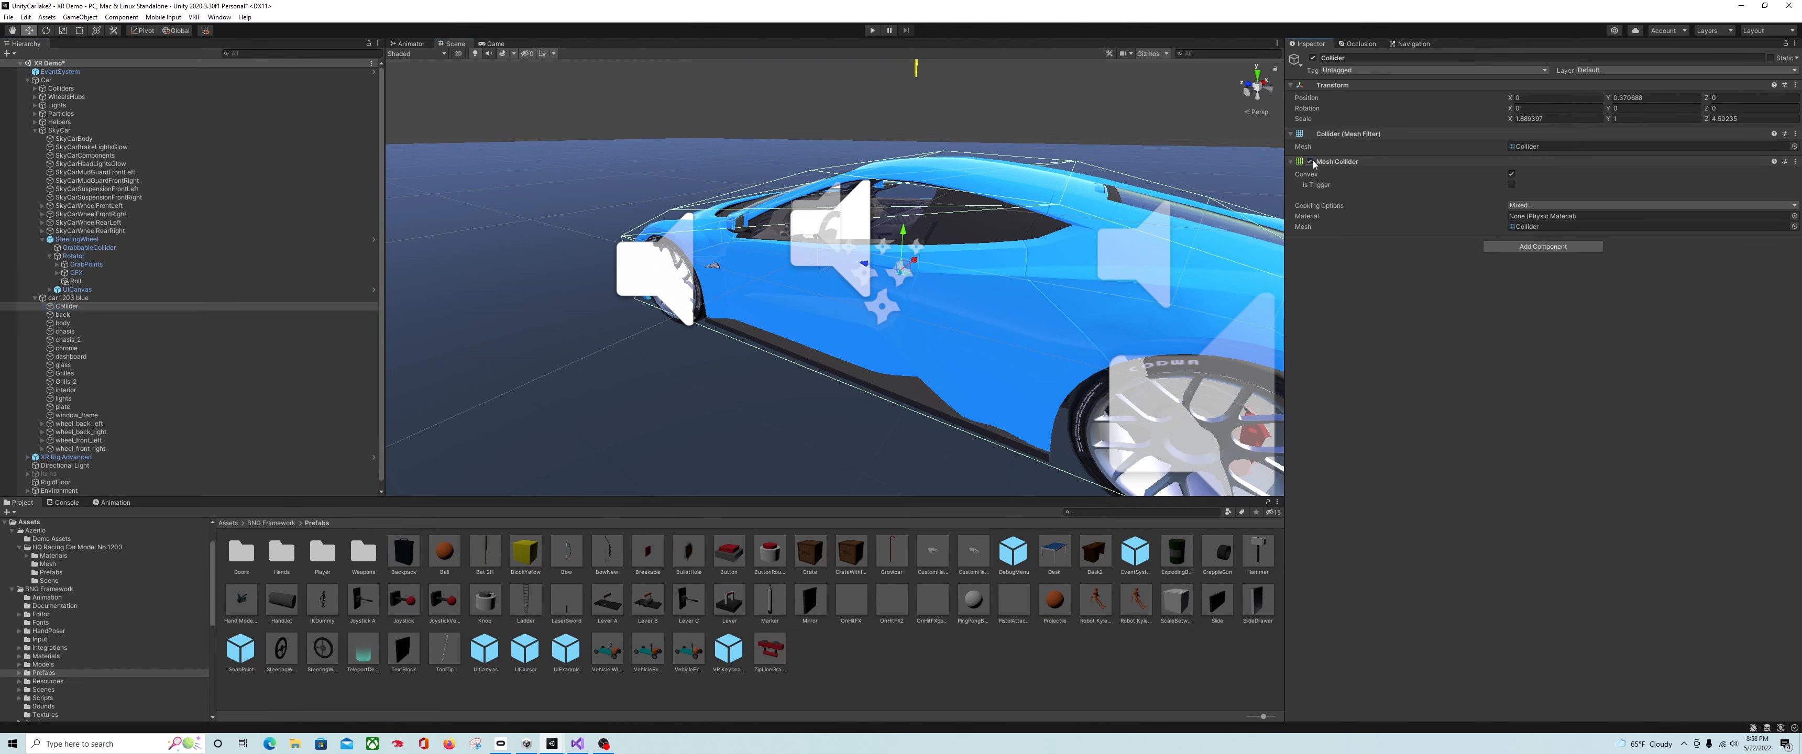
left_click(1310, 162)
left_click_drag(985, 331, 826, 293, "alt")
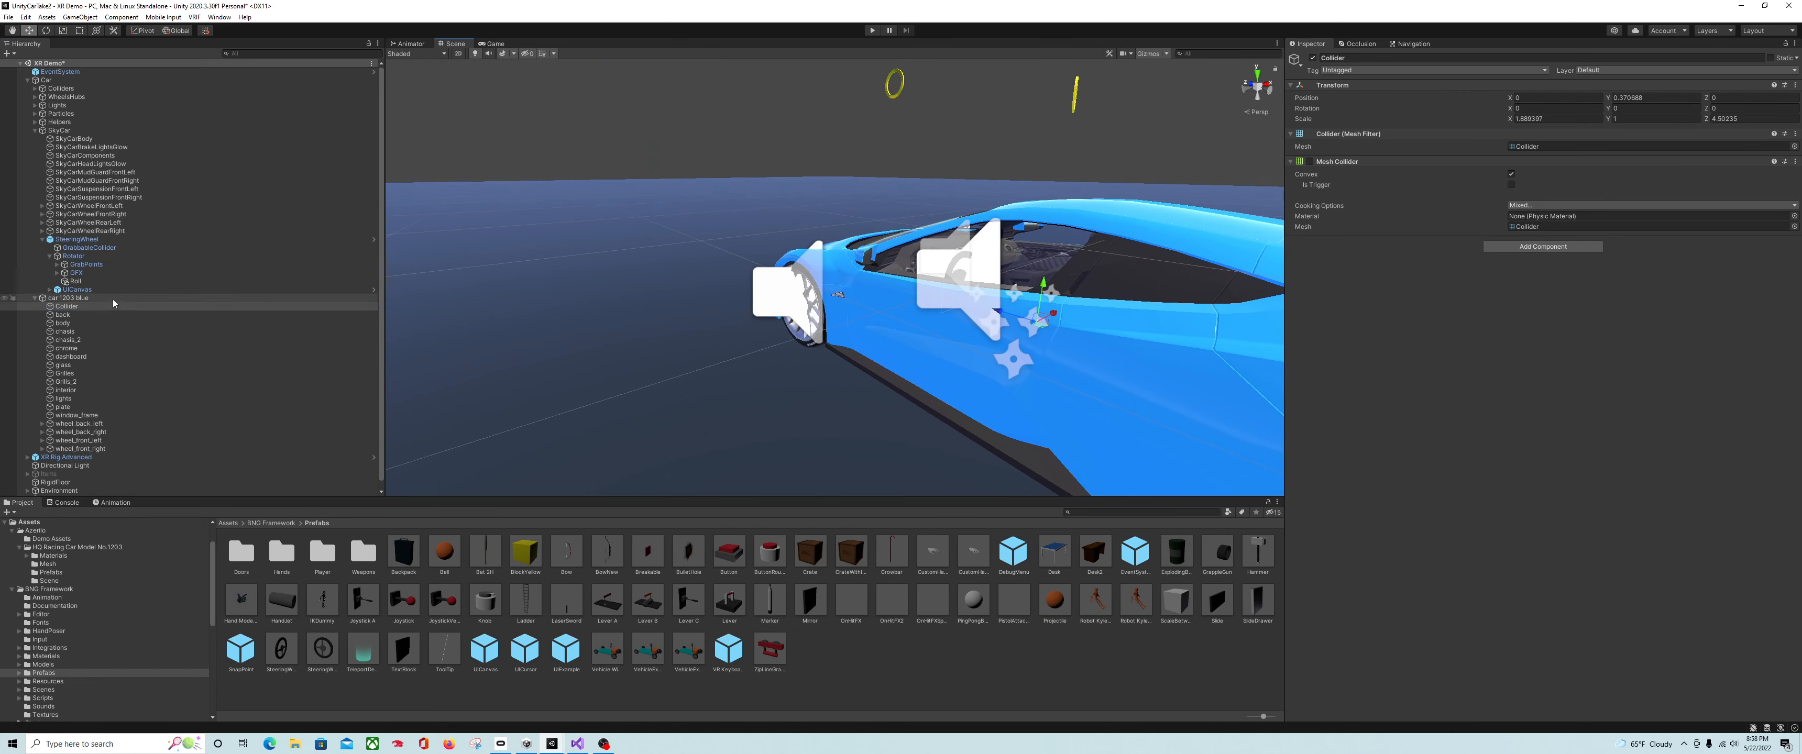
- Create an empty child object under Car and name it LamboSeatDestination
right_click(126, 81)
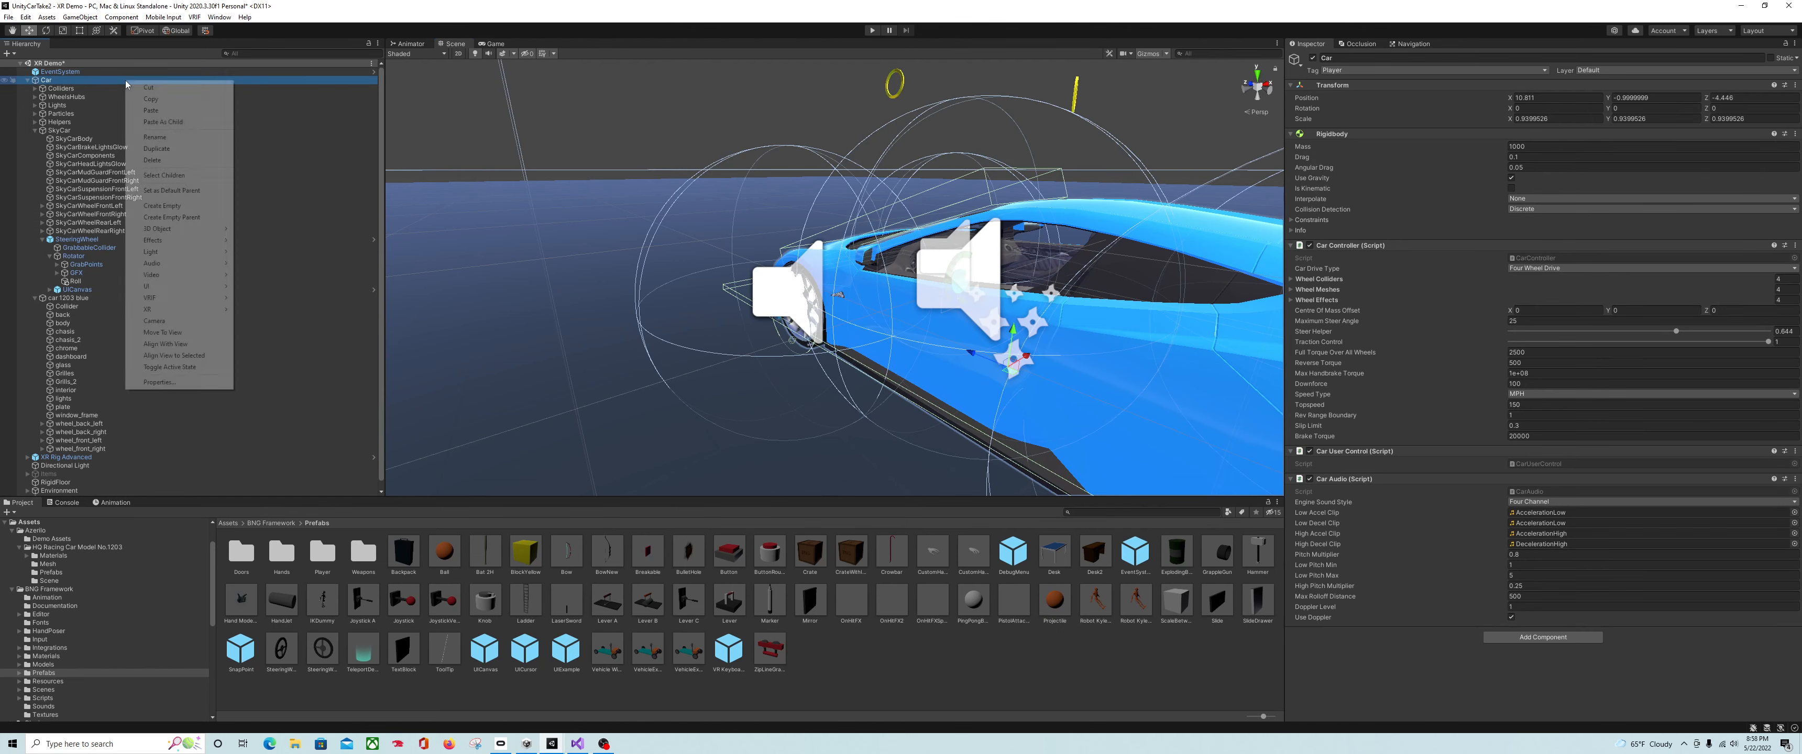
left_click(168, 206)
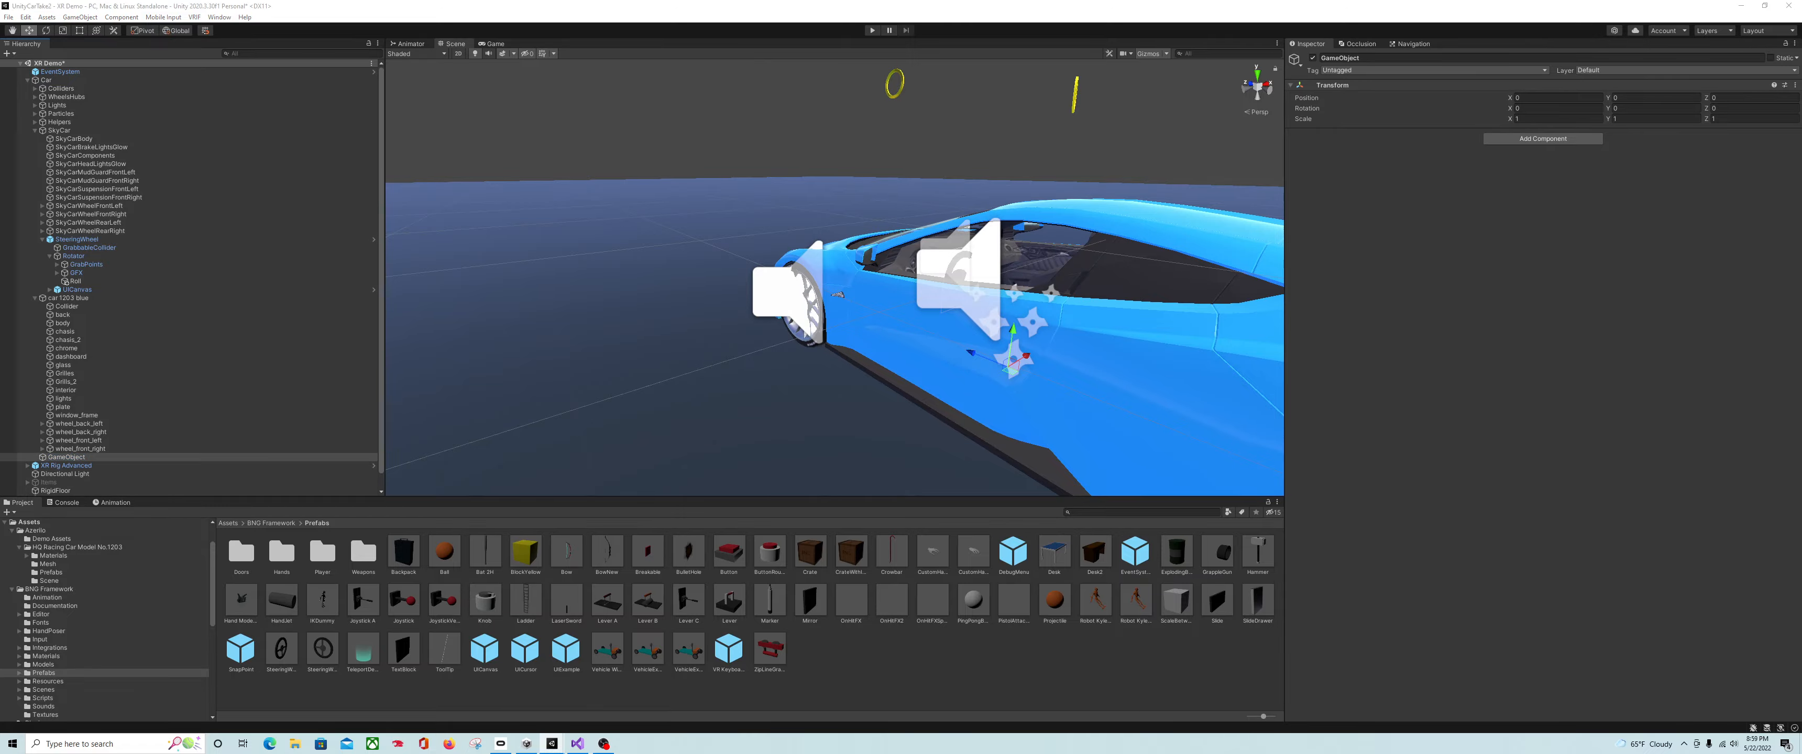
key("super+d")
key("super+d")
key("super+d")
key("super+d")
right_click(101, 457)
left_click(161, 182)
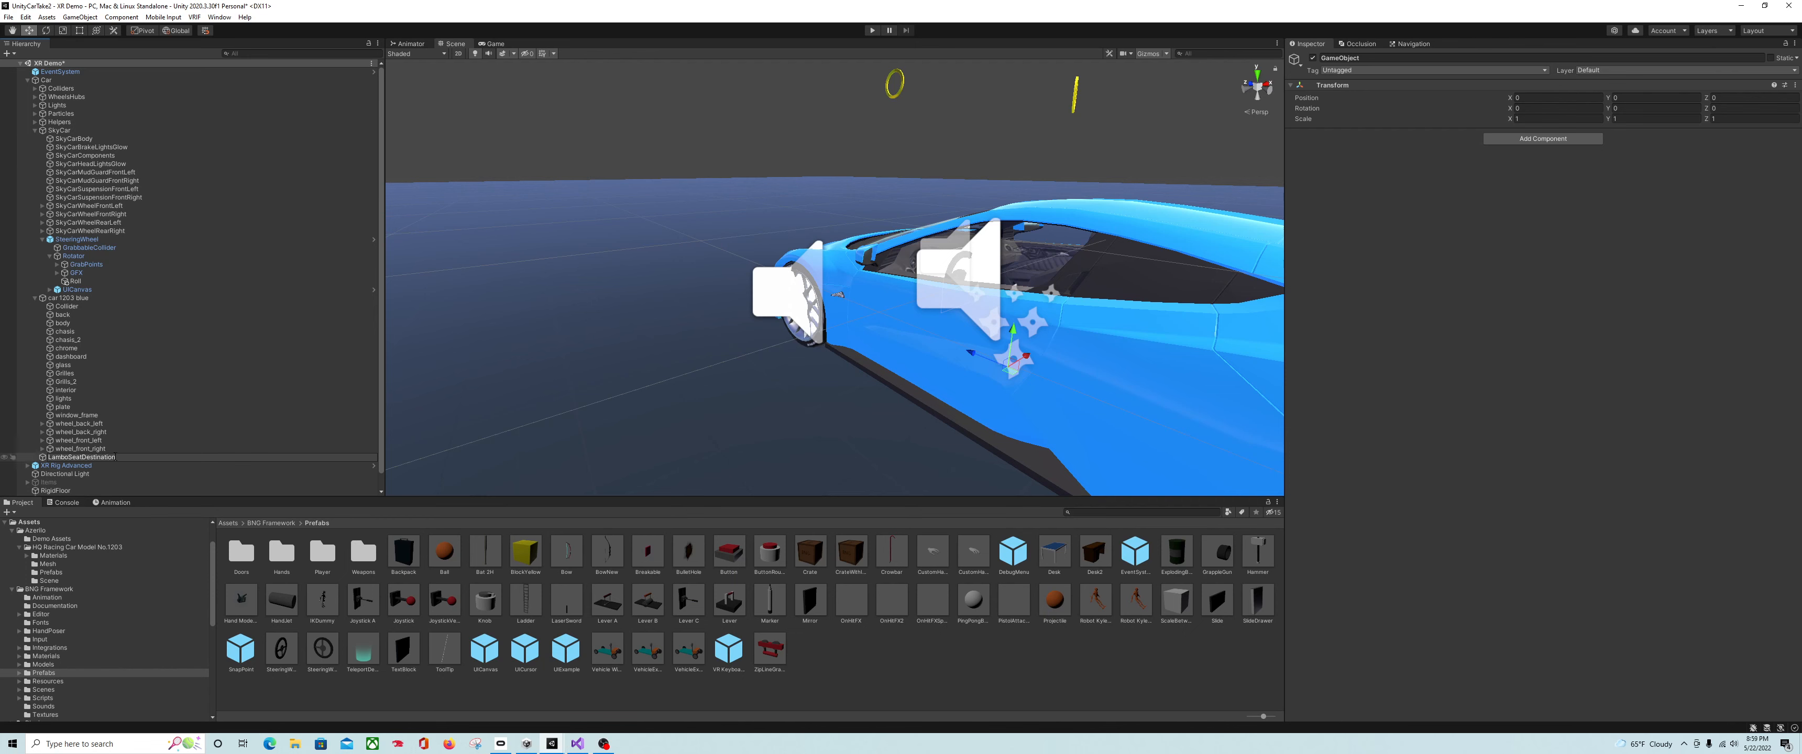
left_click(104, 448)
- Raise LamboSeatDestination into the car's cabin, to a Y position of about 0.6
left_click(112, 458)
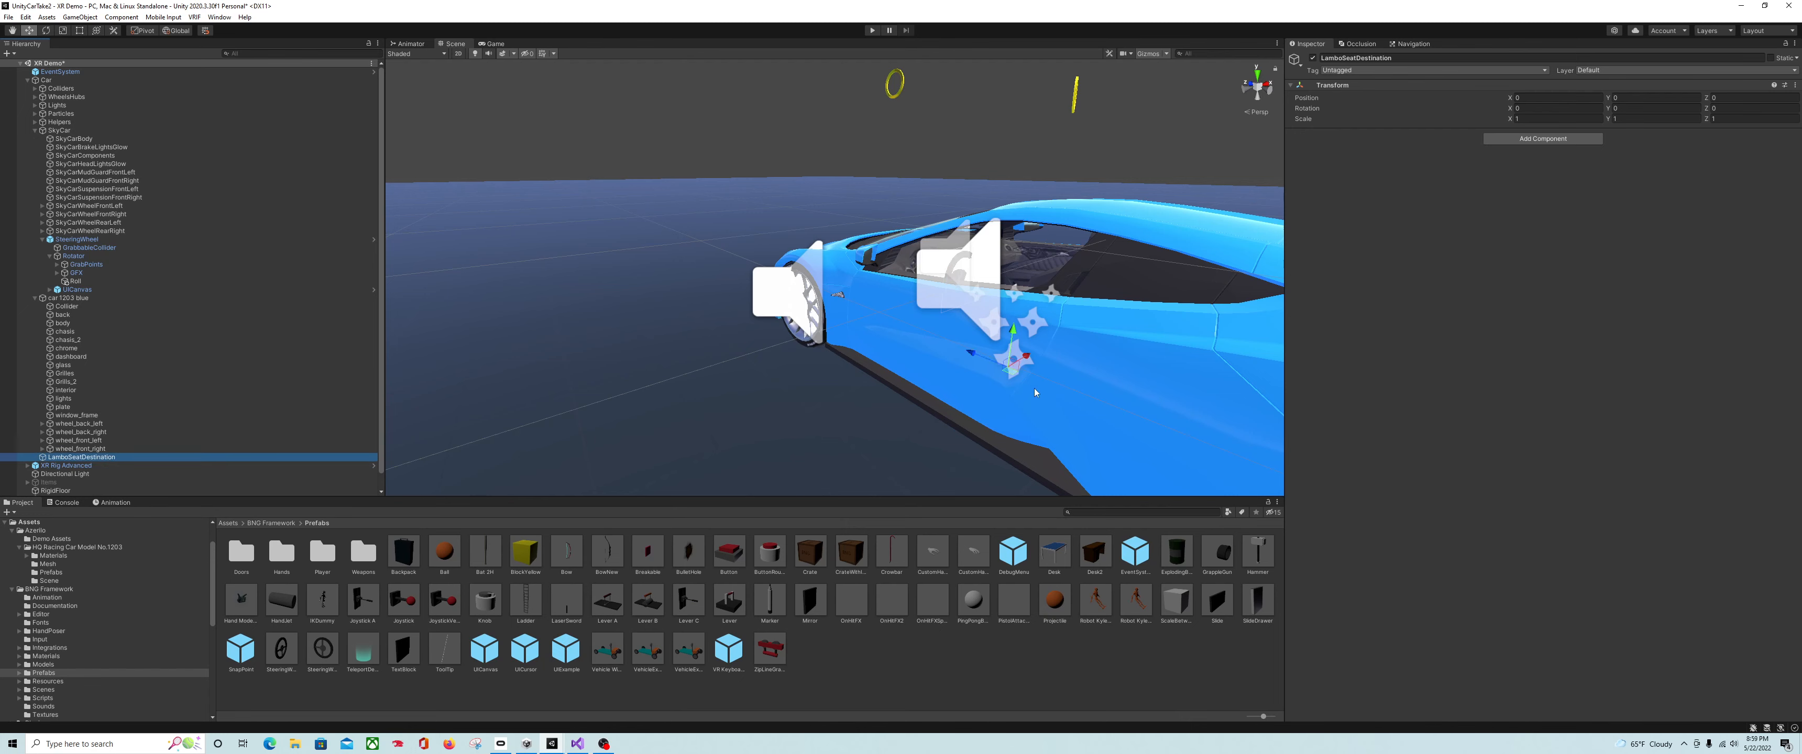
scroll(1034, 390, "up", 3)
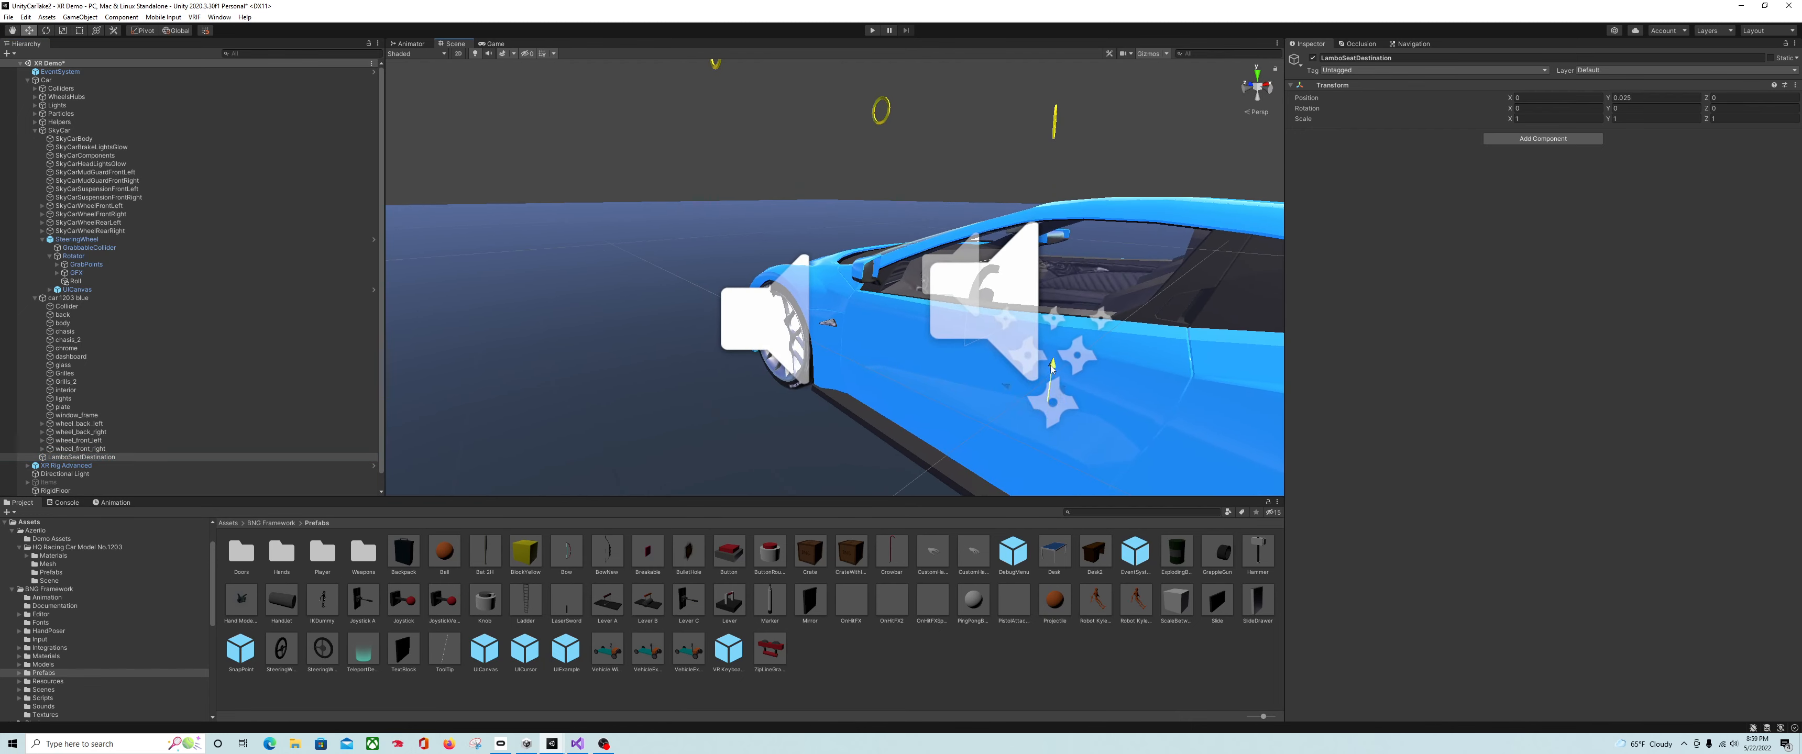
left_click_drag(1064, 283, 1064, 273)
scroll(1033, 332, "up", 6)
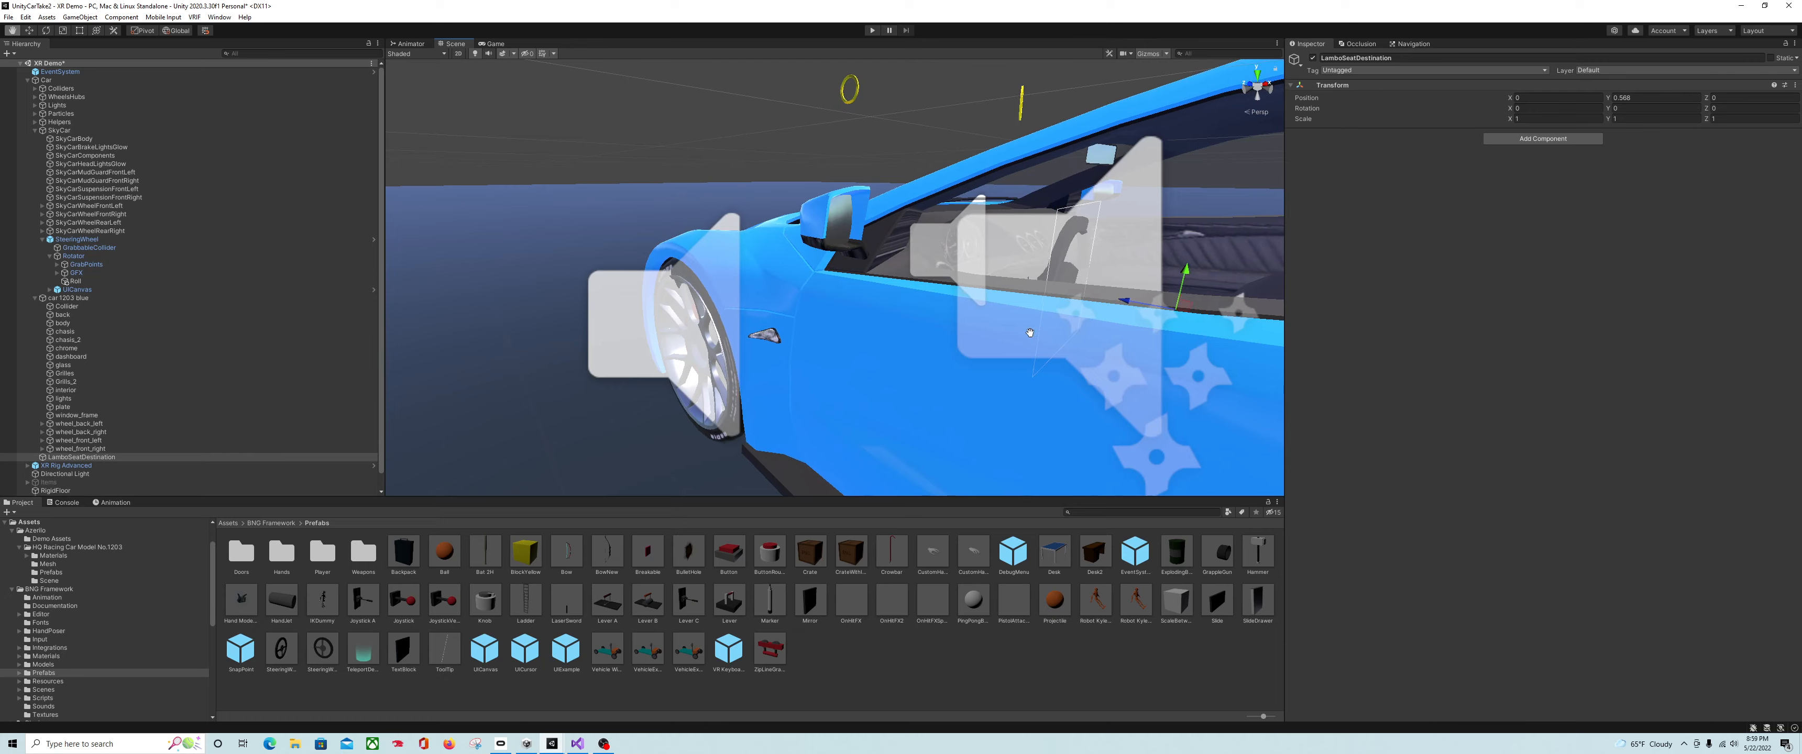
- Move LamboSeatDestination sideways to the driver's side of the cabin and back to a Z position of about -0.09
middle_click_drag(1032, 332, 901, 359)
left_click_drag(901, 359, 672, 357, "alt")
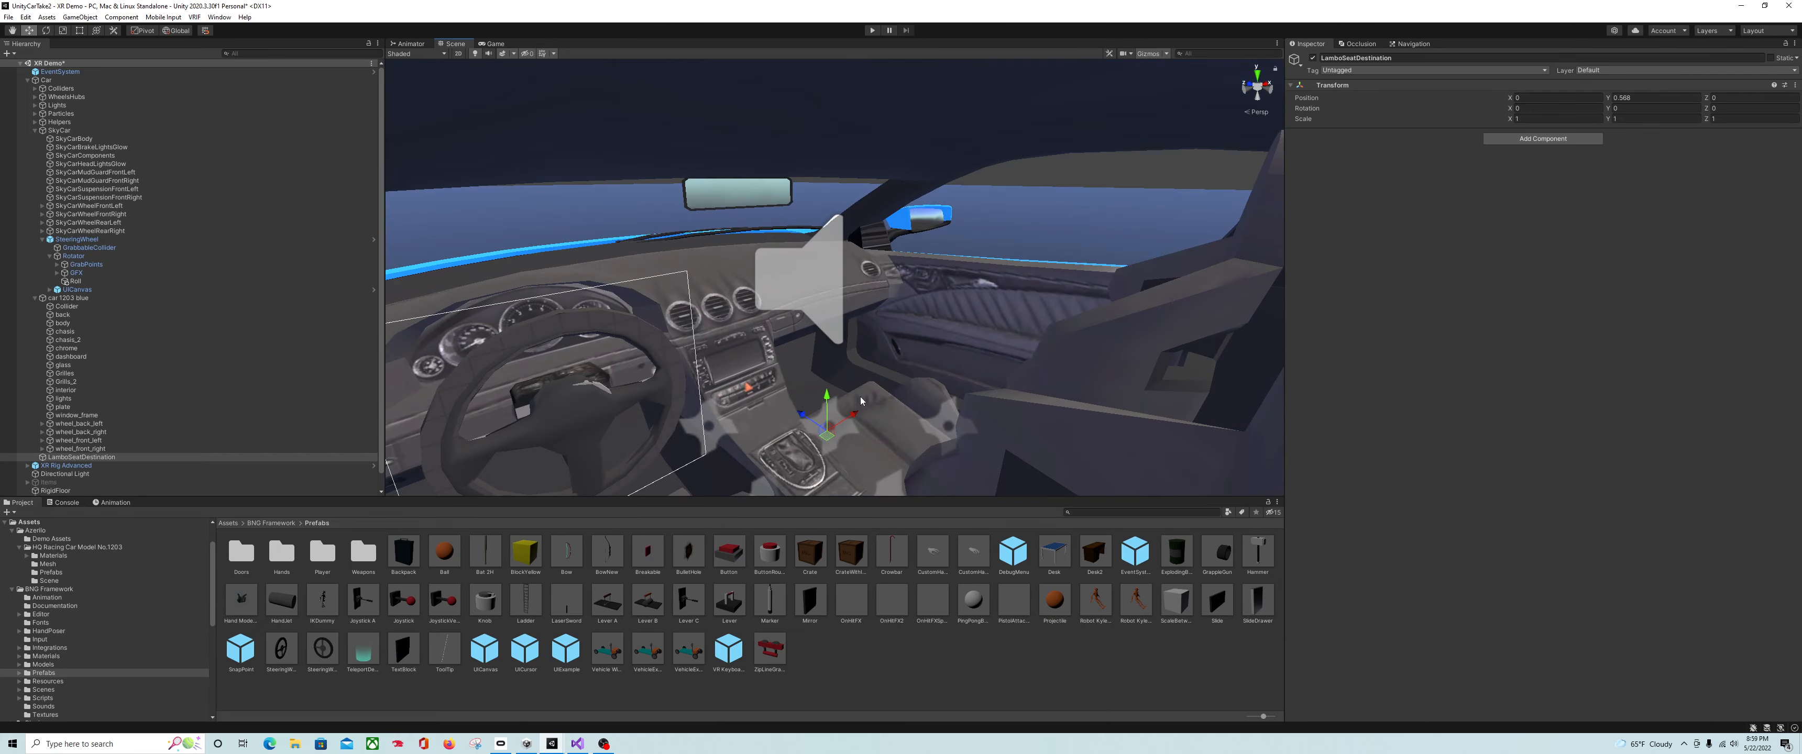
middle_click_drag(650, 354, 761, 402)
middle_click_drag(978, 455, 647, 426)
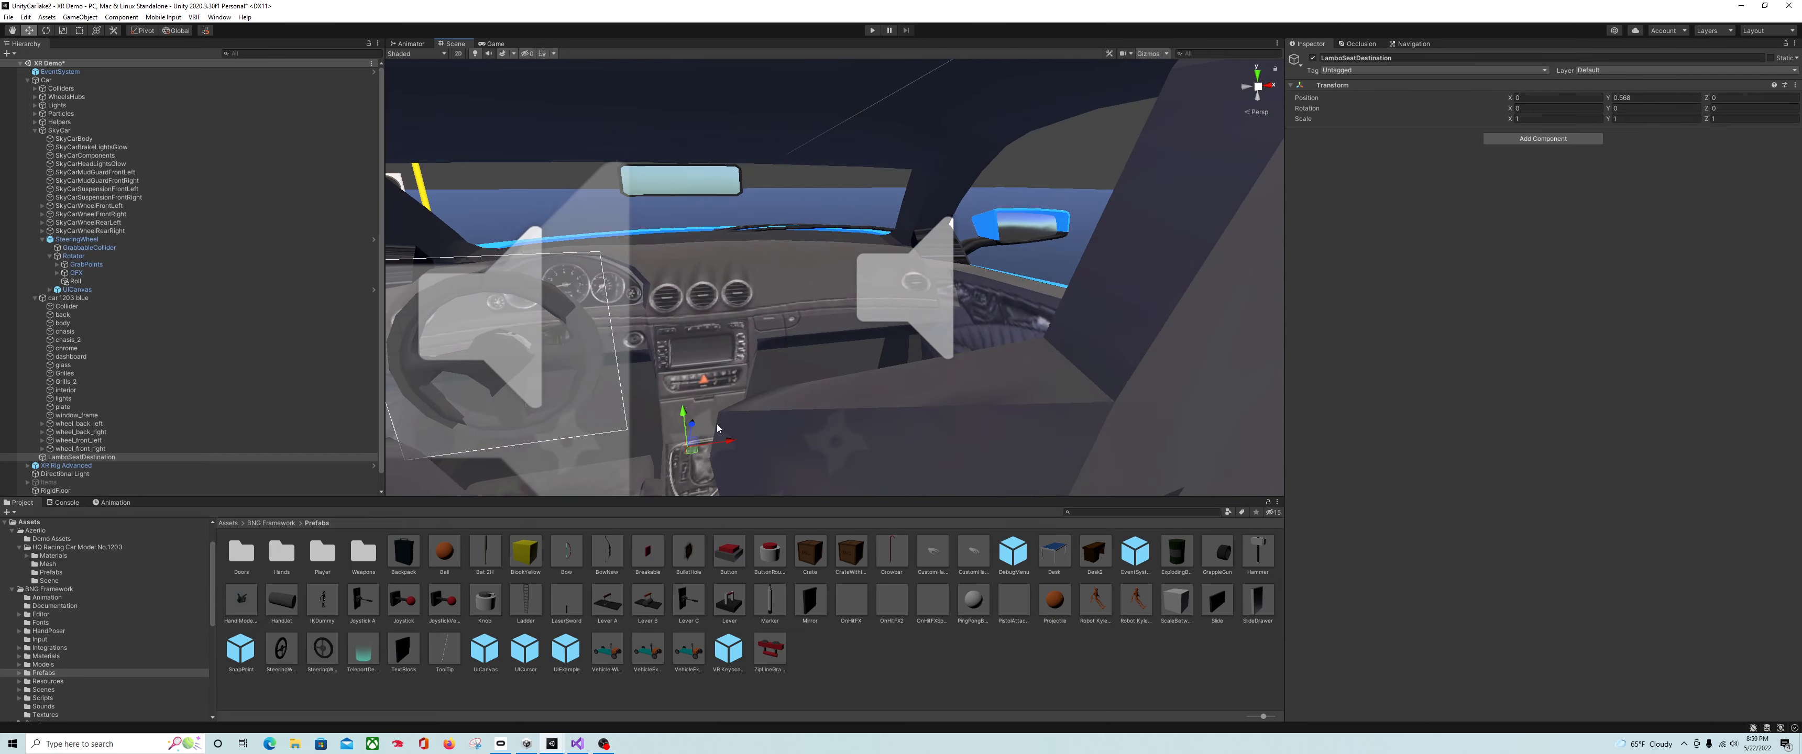
left_click_drag(728, 446, 553, 470)
right_click_drag(553, 470, 480, 454)
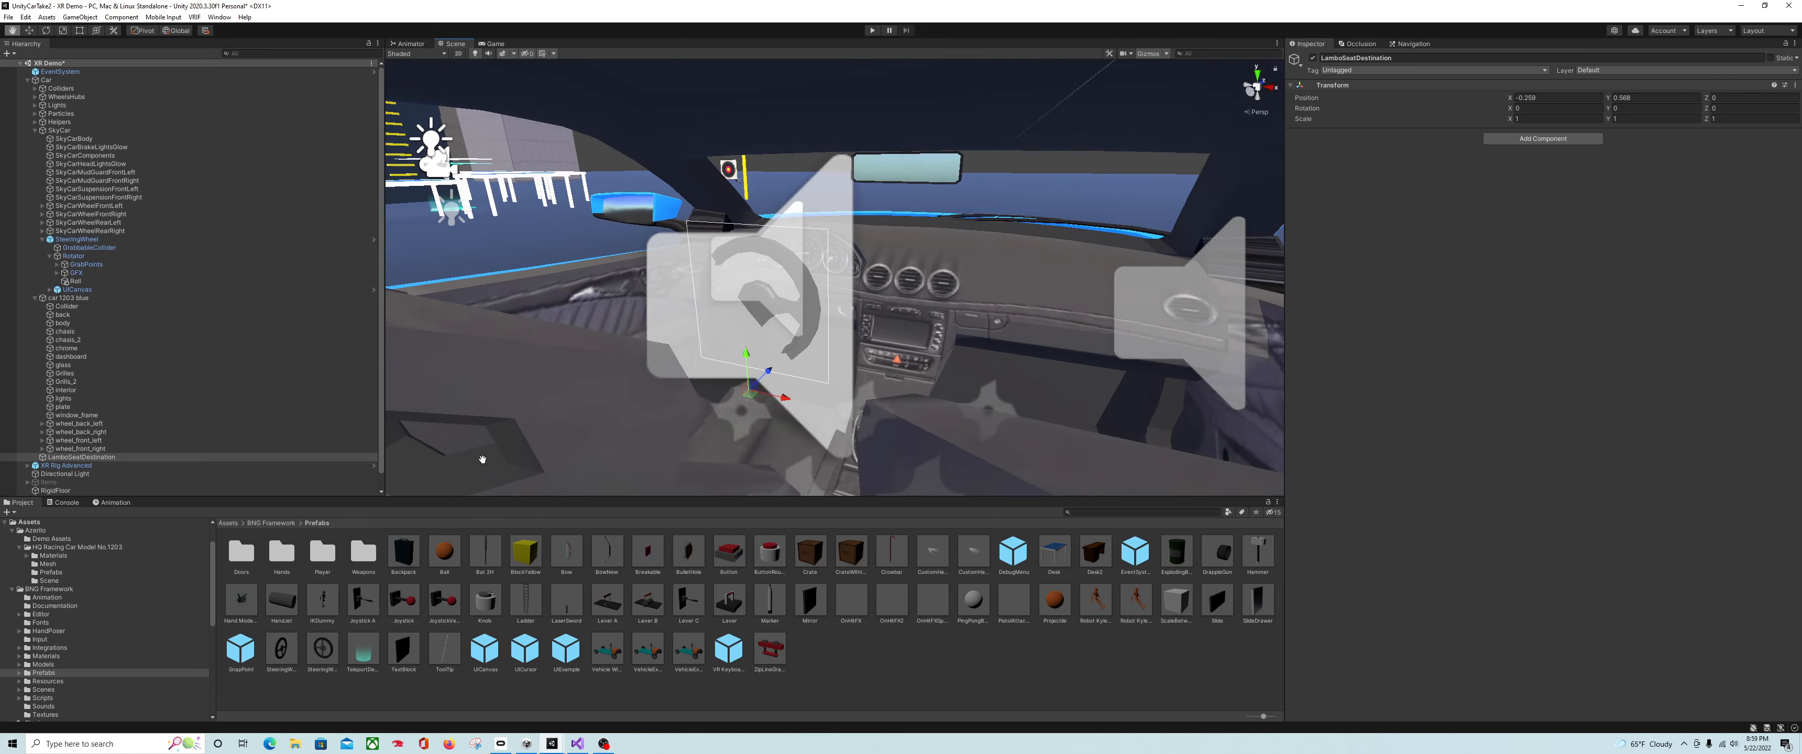
middle_click_drag(480, 454, 363, 445)
right_click_drag(920, 396, 734, 384)
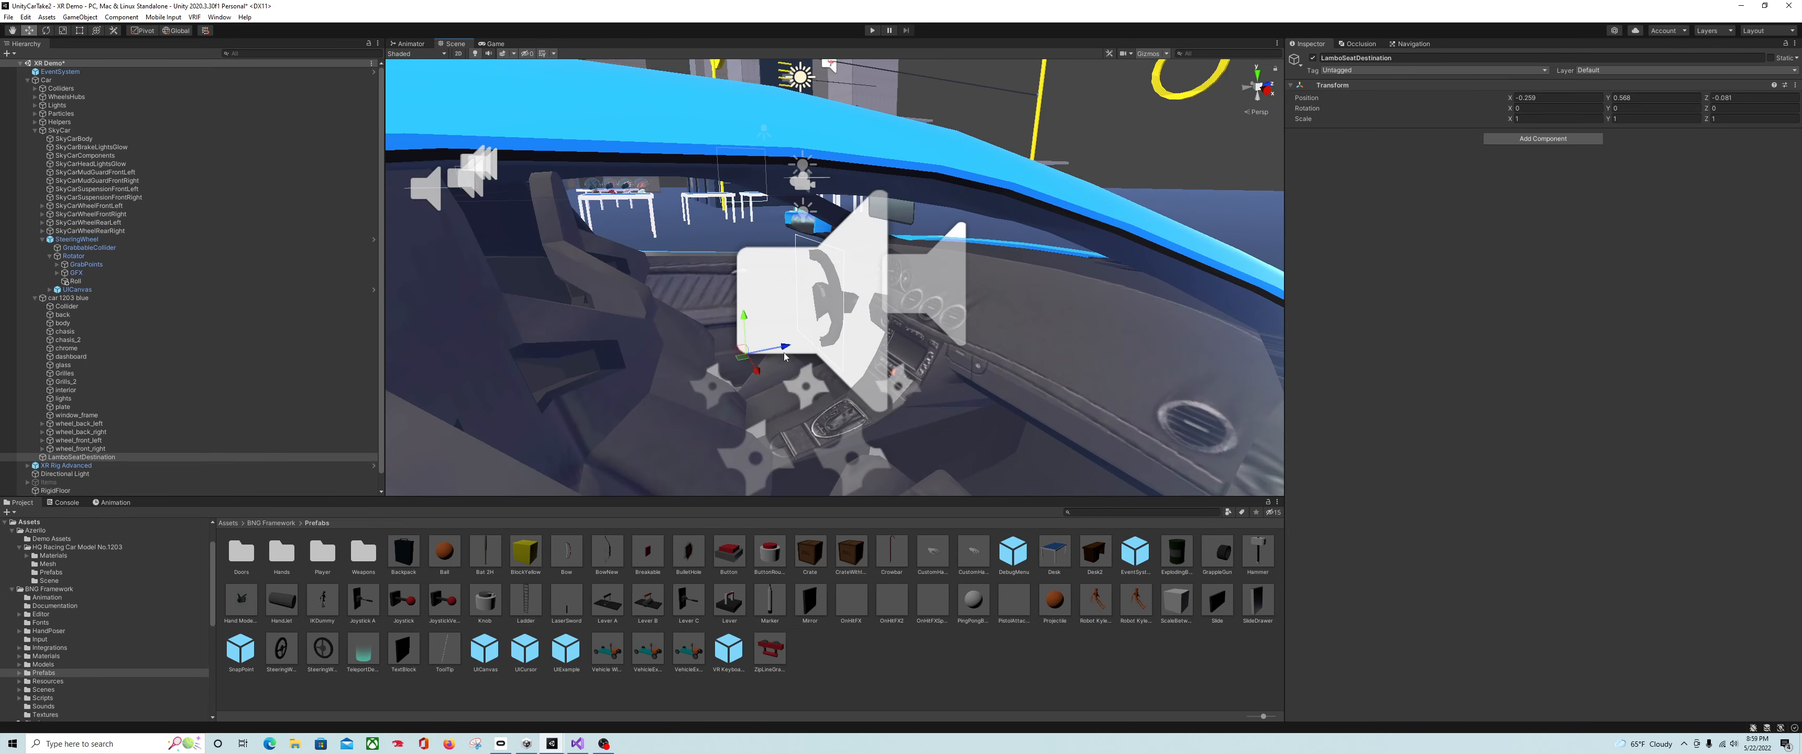
- Center LamboSeatDestination over the driver's seat at about X -0.3 and Z -0.1
scroll(784, 354, "up", 6)
right_click_drag(784, 360, 490, 400)
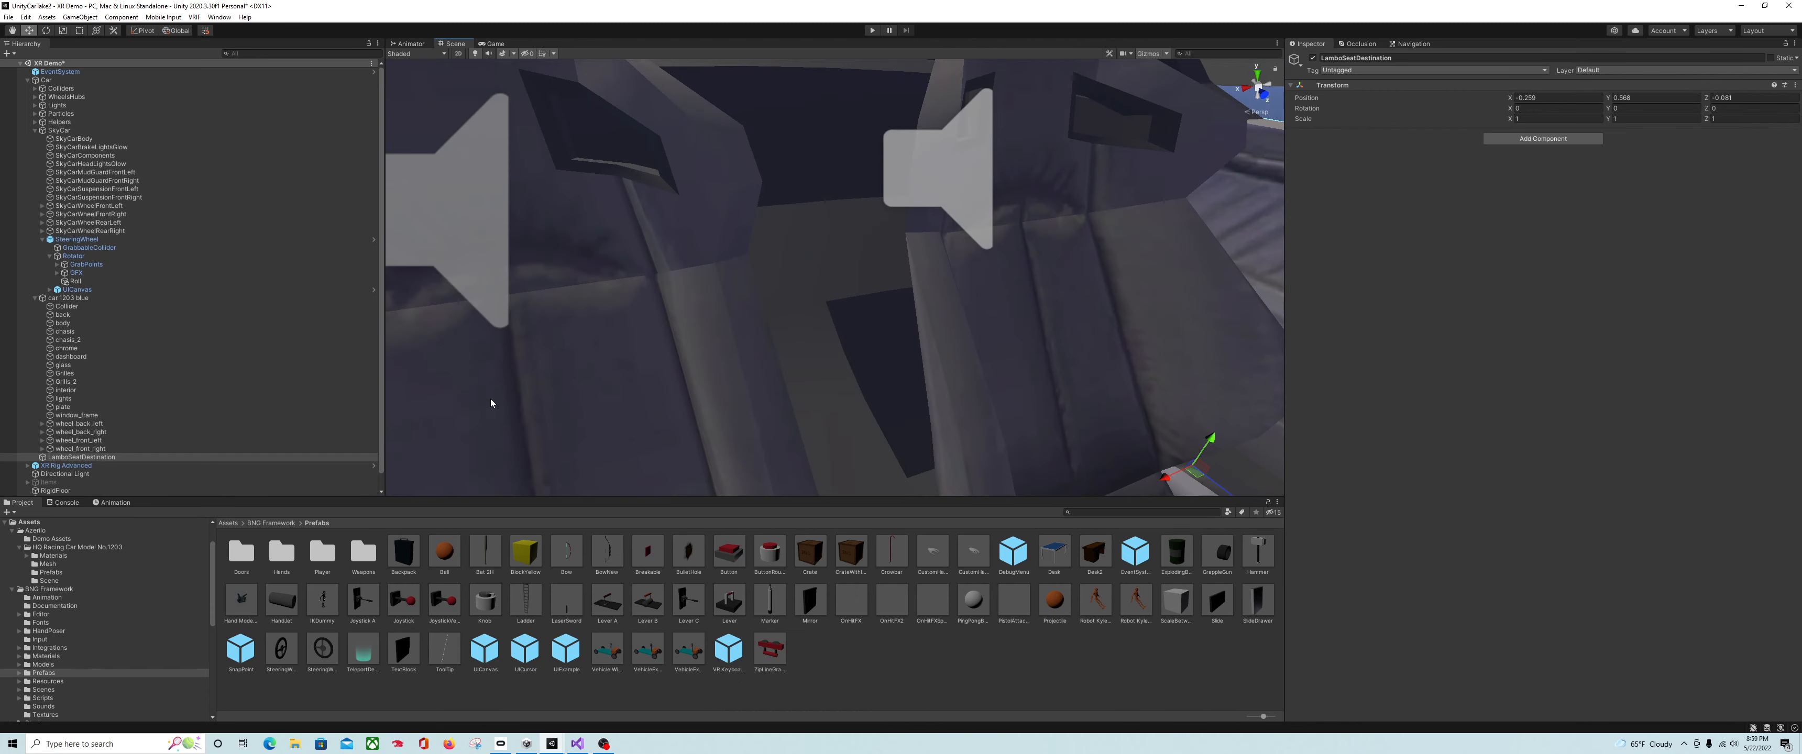
middle_click_drag(662, 400, 559, 382)
left_click_drag(608, 381, 761, 386)
right_click_drag(499, 340, 584, 378)
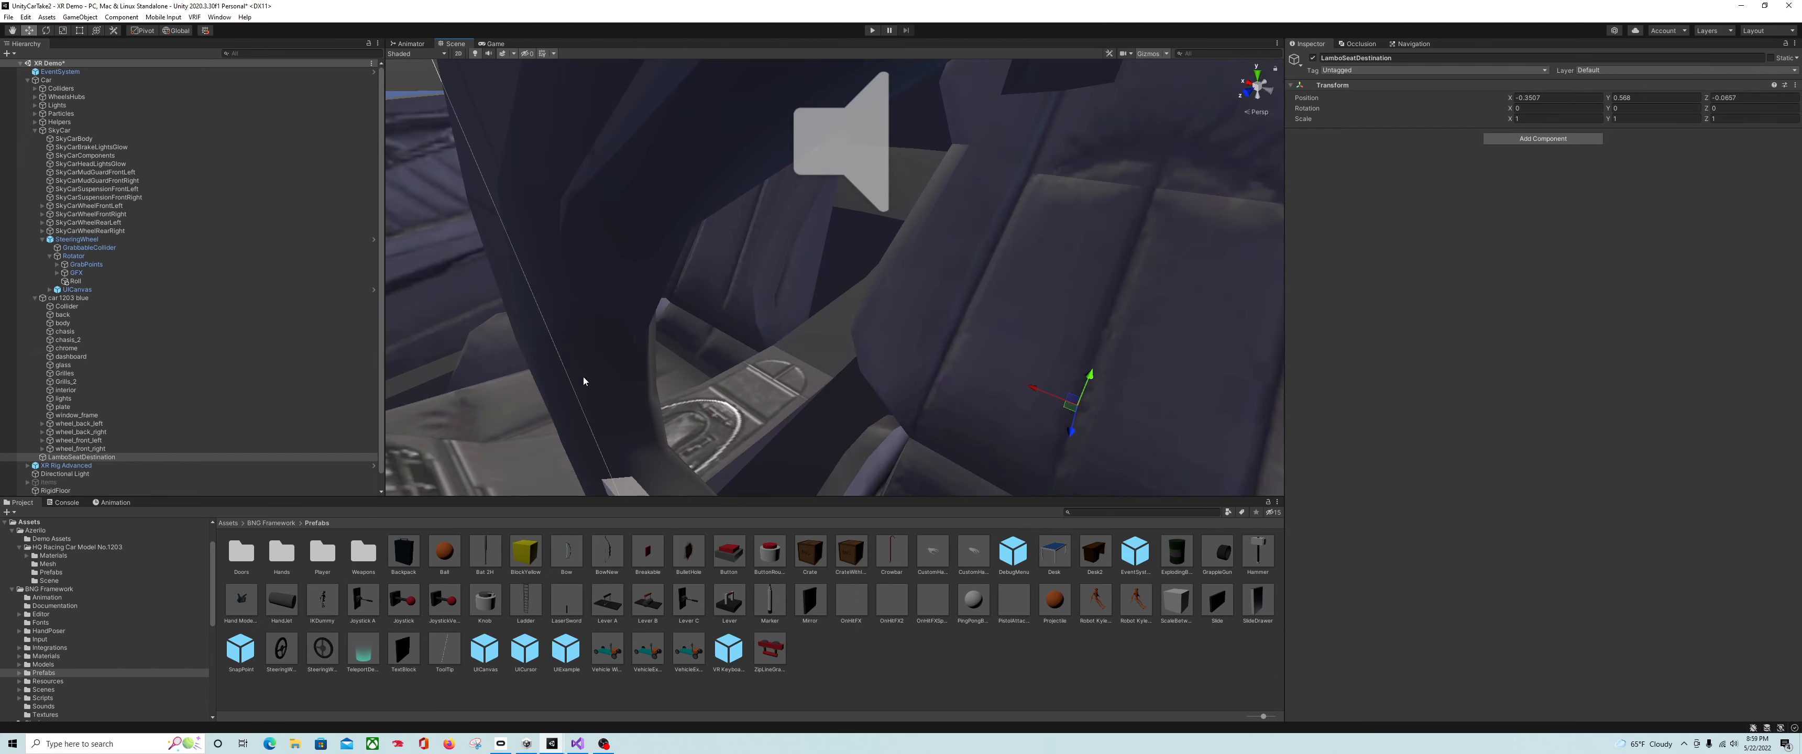
- Duplicate LamboSeatDestination and name the copy LamboExitDestination
middle_click_drag(707, 354, 662, 317)
scroll(699, 316, "down", 2)
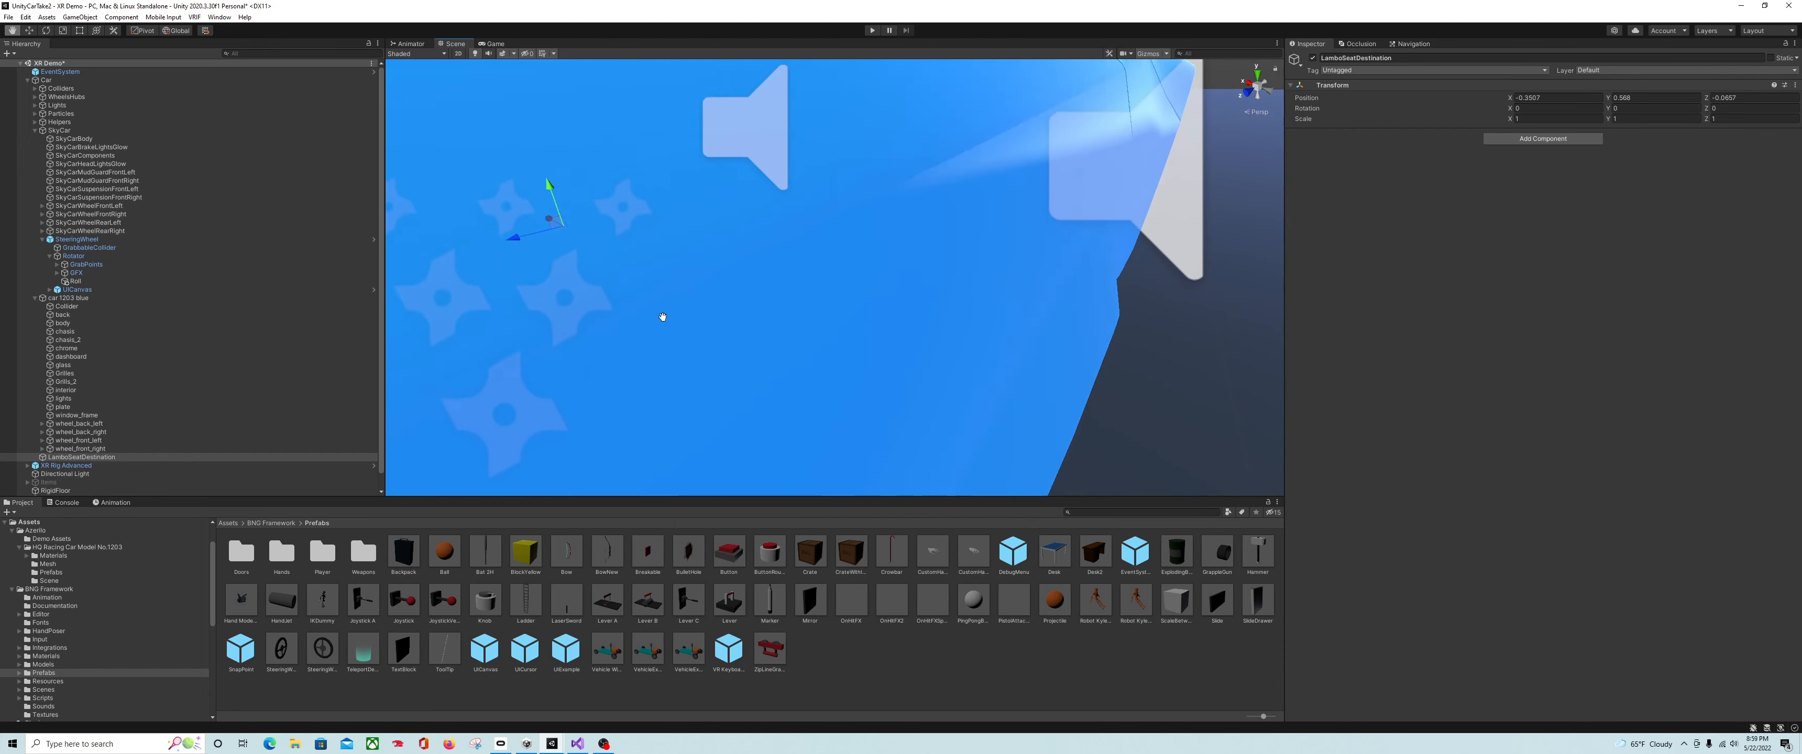
scroll(670, 318, "down", 10)
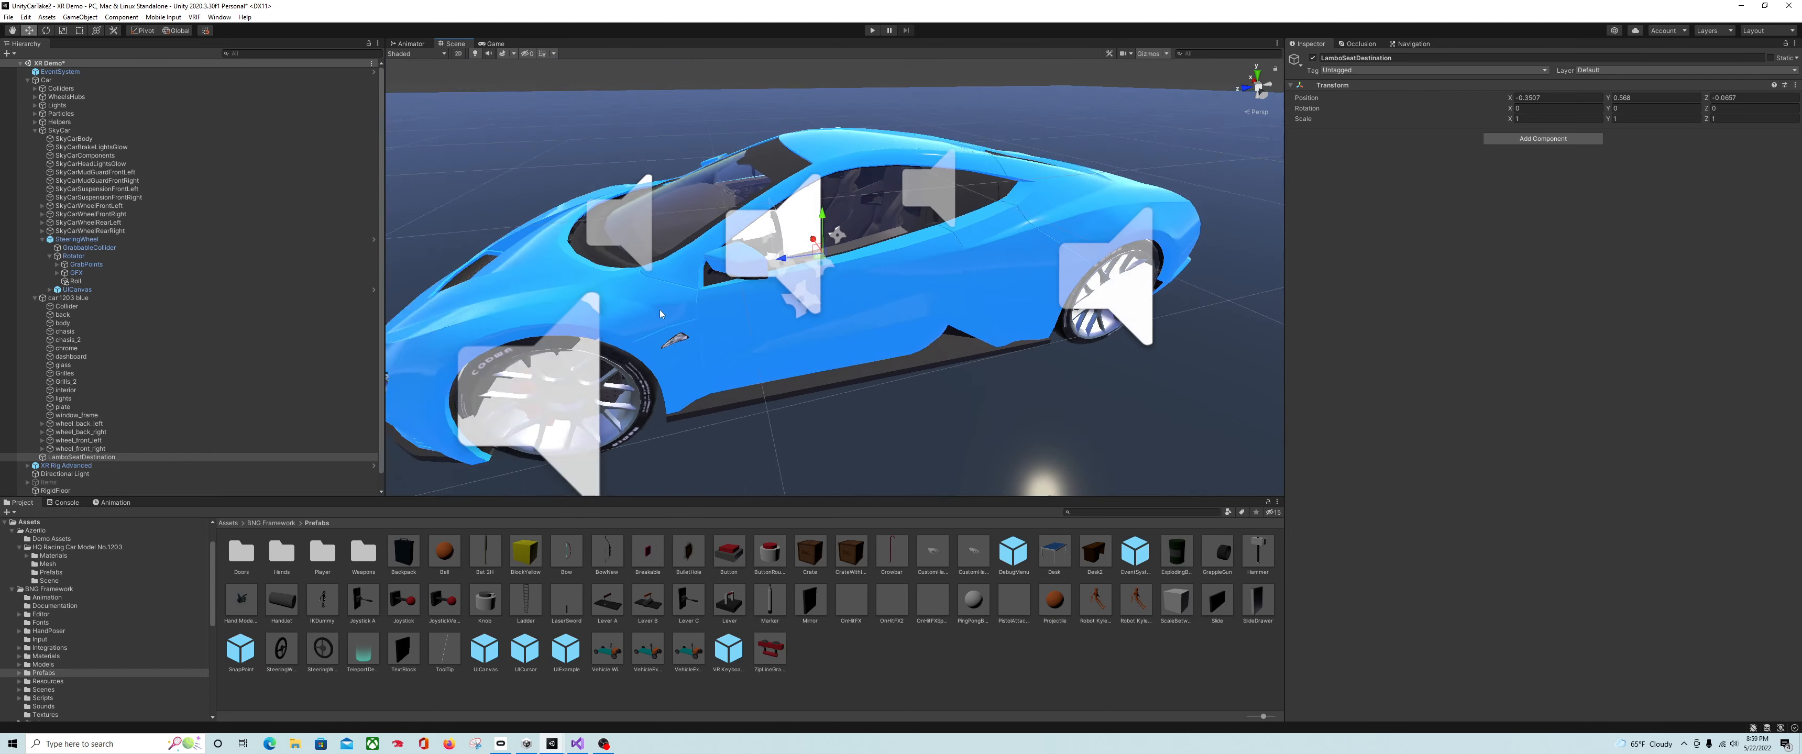
scroll(660, 314, "down", 2)
scroll(138, 444, "down", 1)
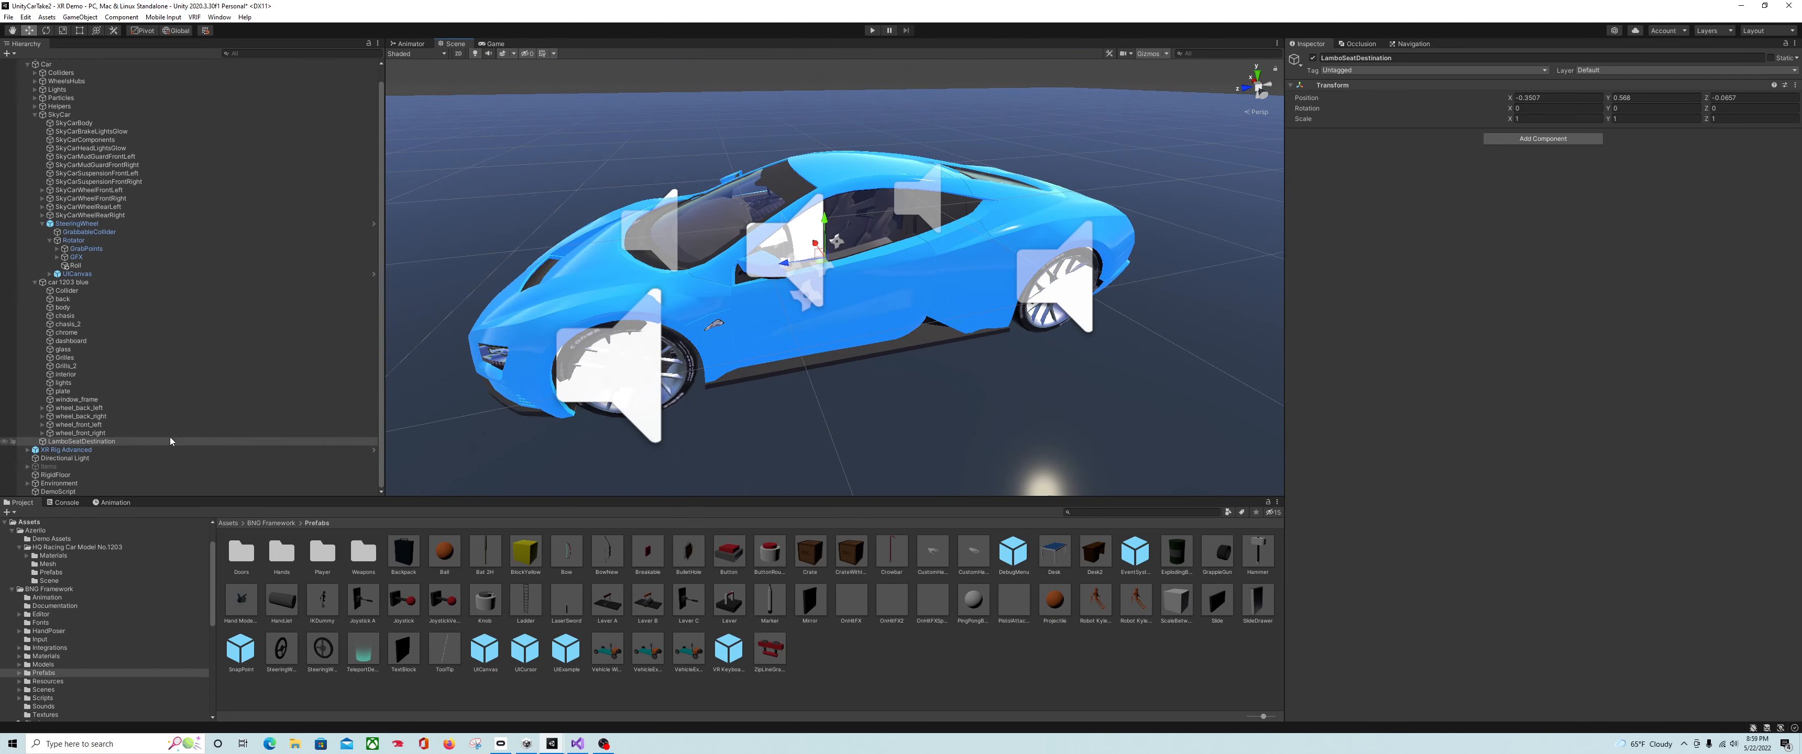
right_click(138, 444)
left_click(175, 180)
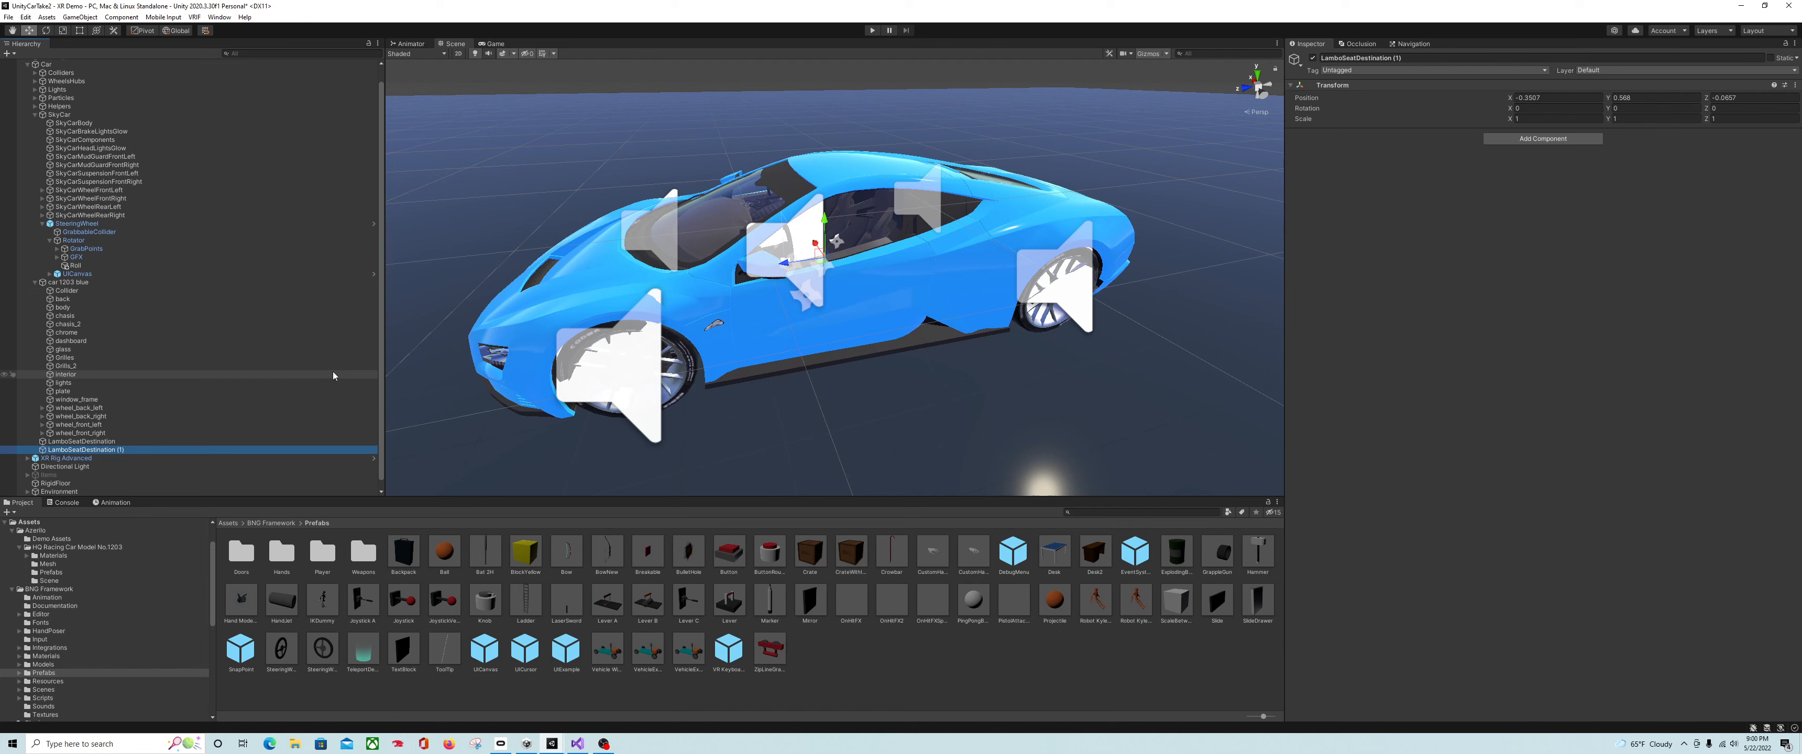
right_click(152, 449)
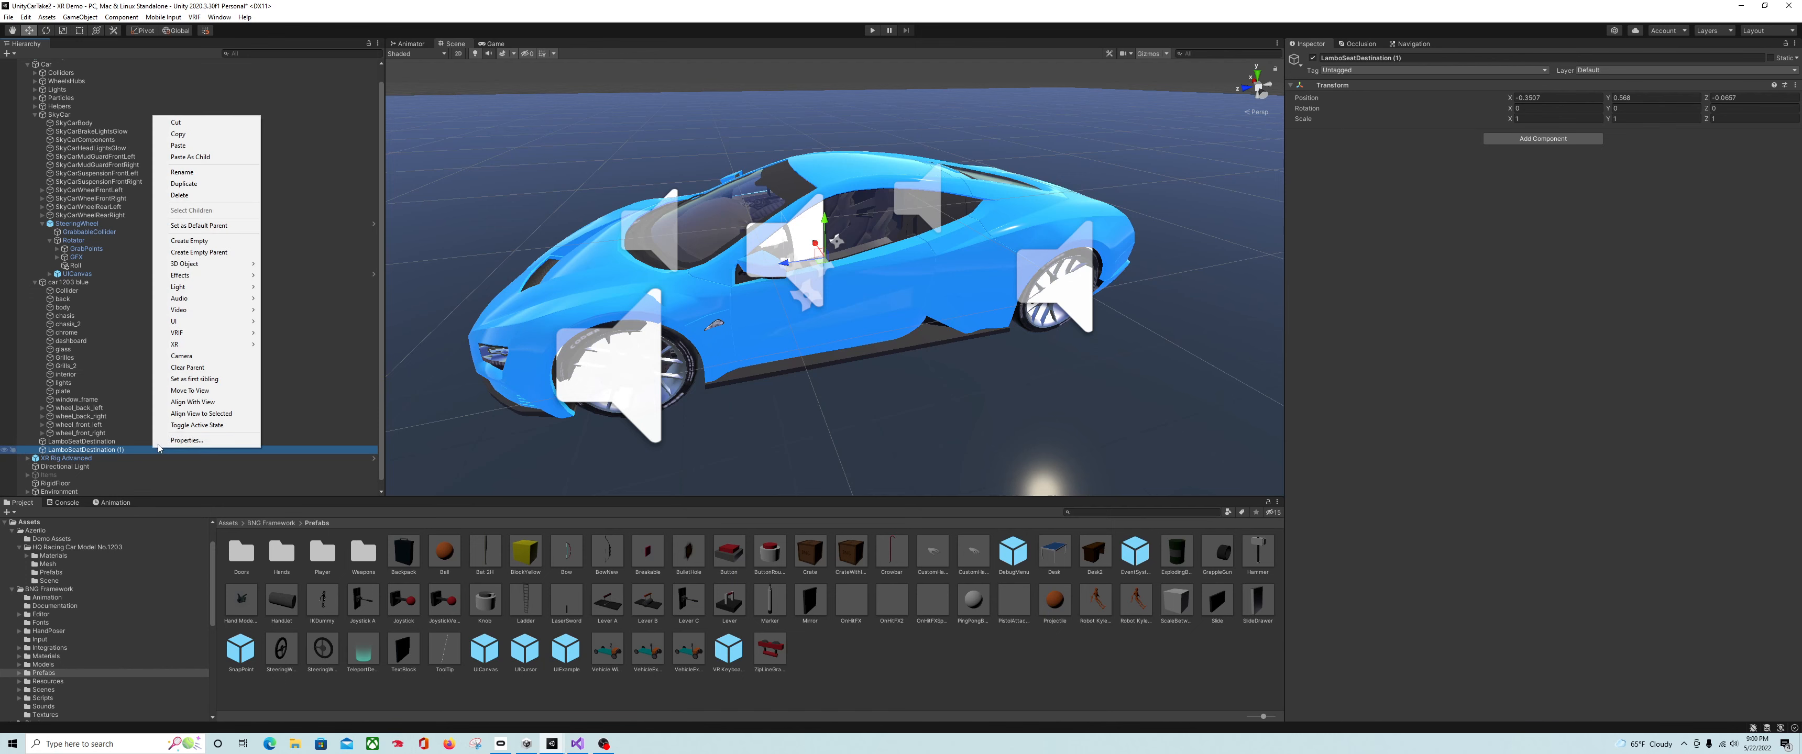
left_click(224, 172)
type("Lan")
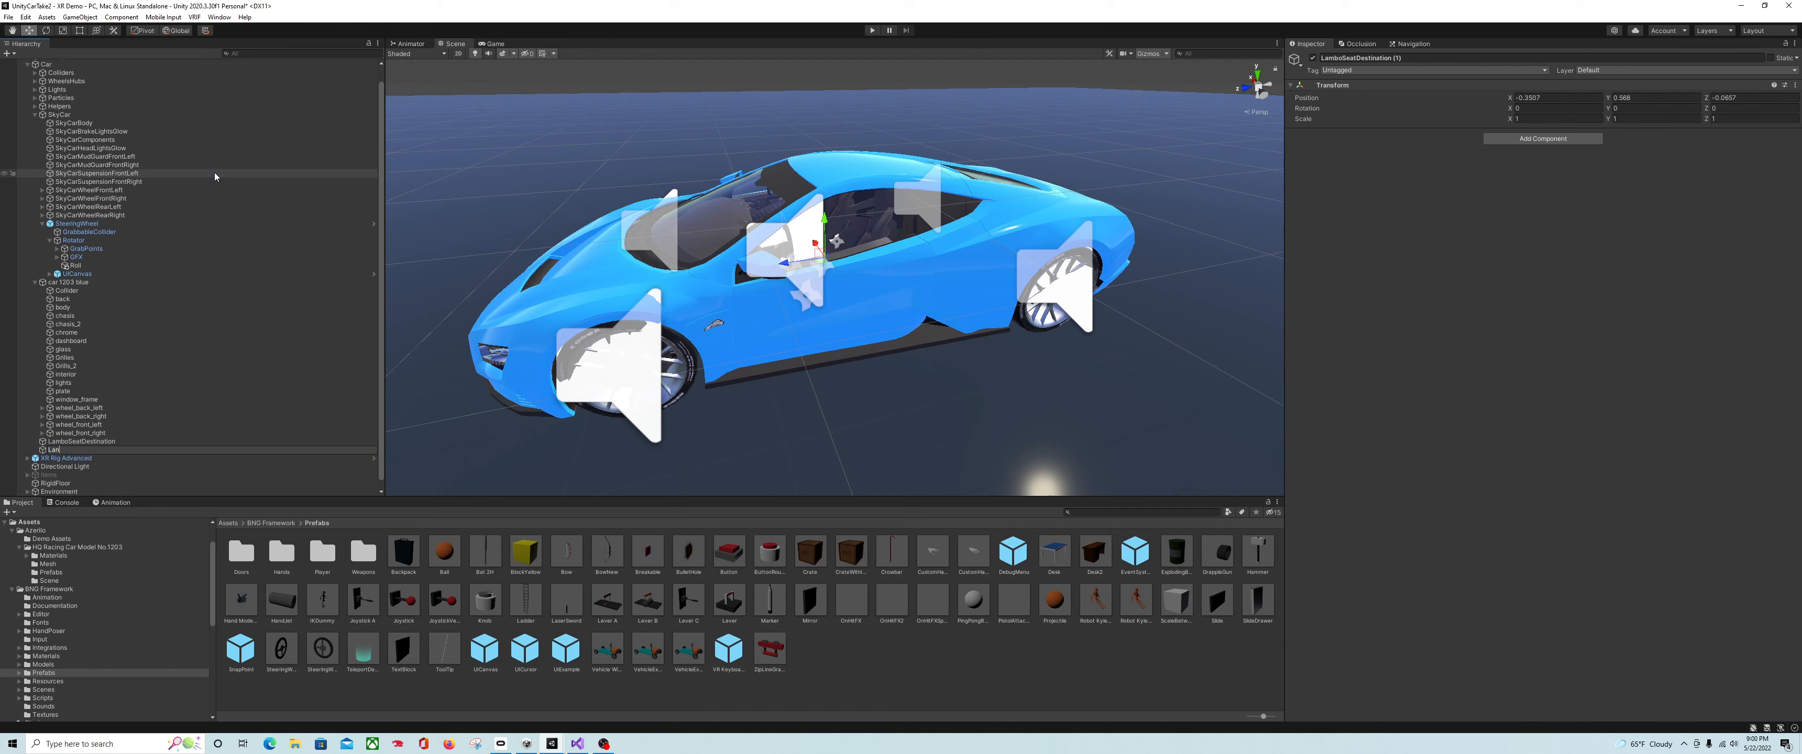
type("boExitDestination")
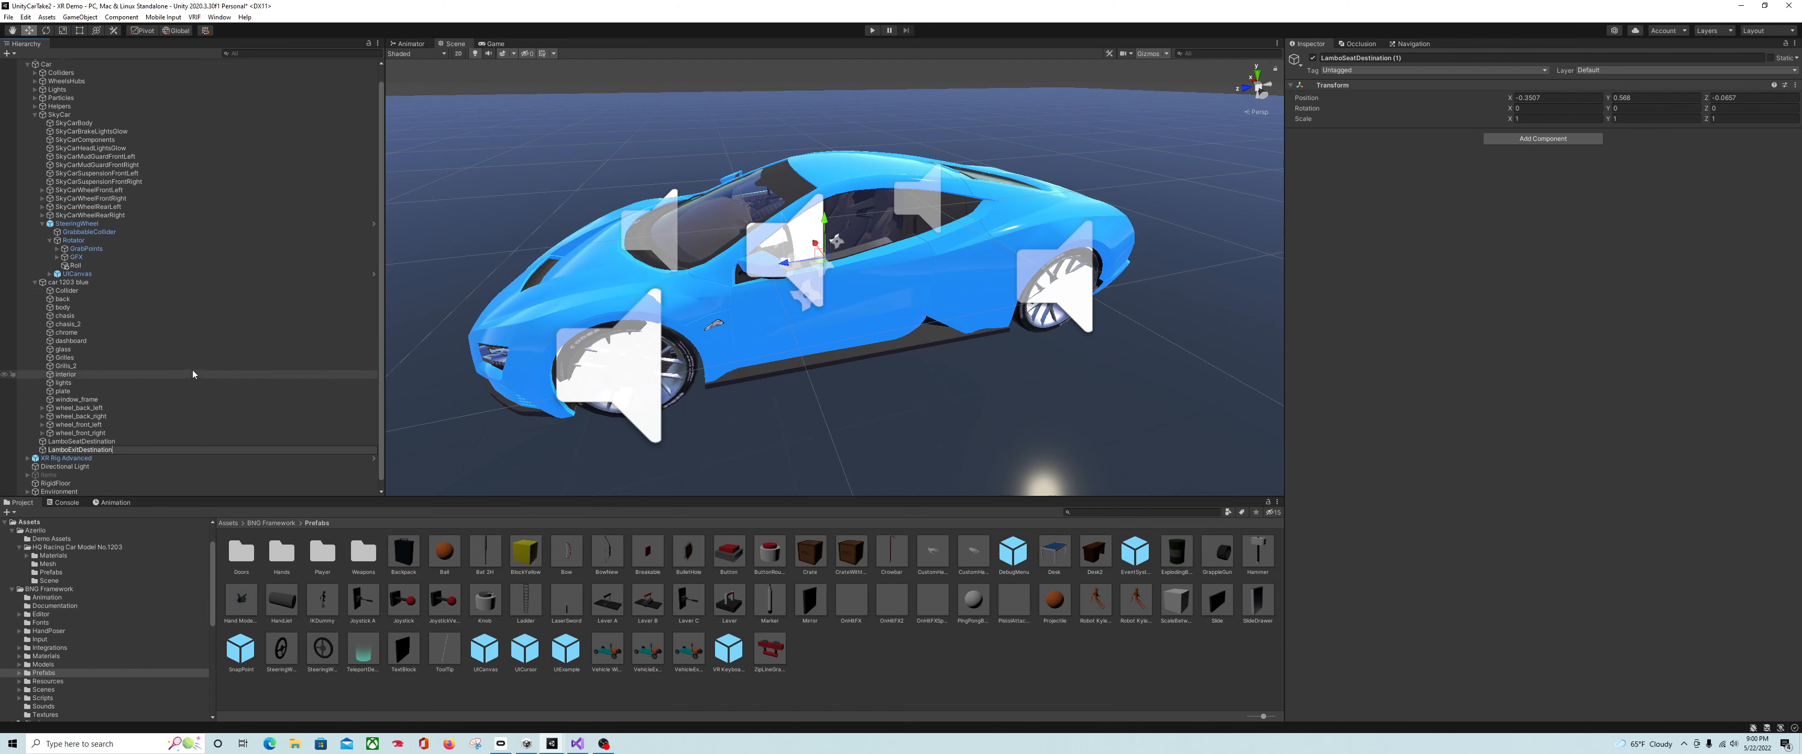
left_click(153, 442)
- Move LamboExitDestination out beside the driver's door, to an X position of about -1.7
left_click(159, 451)
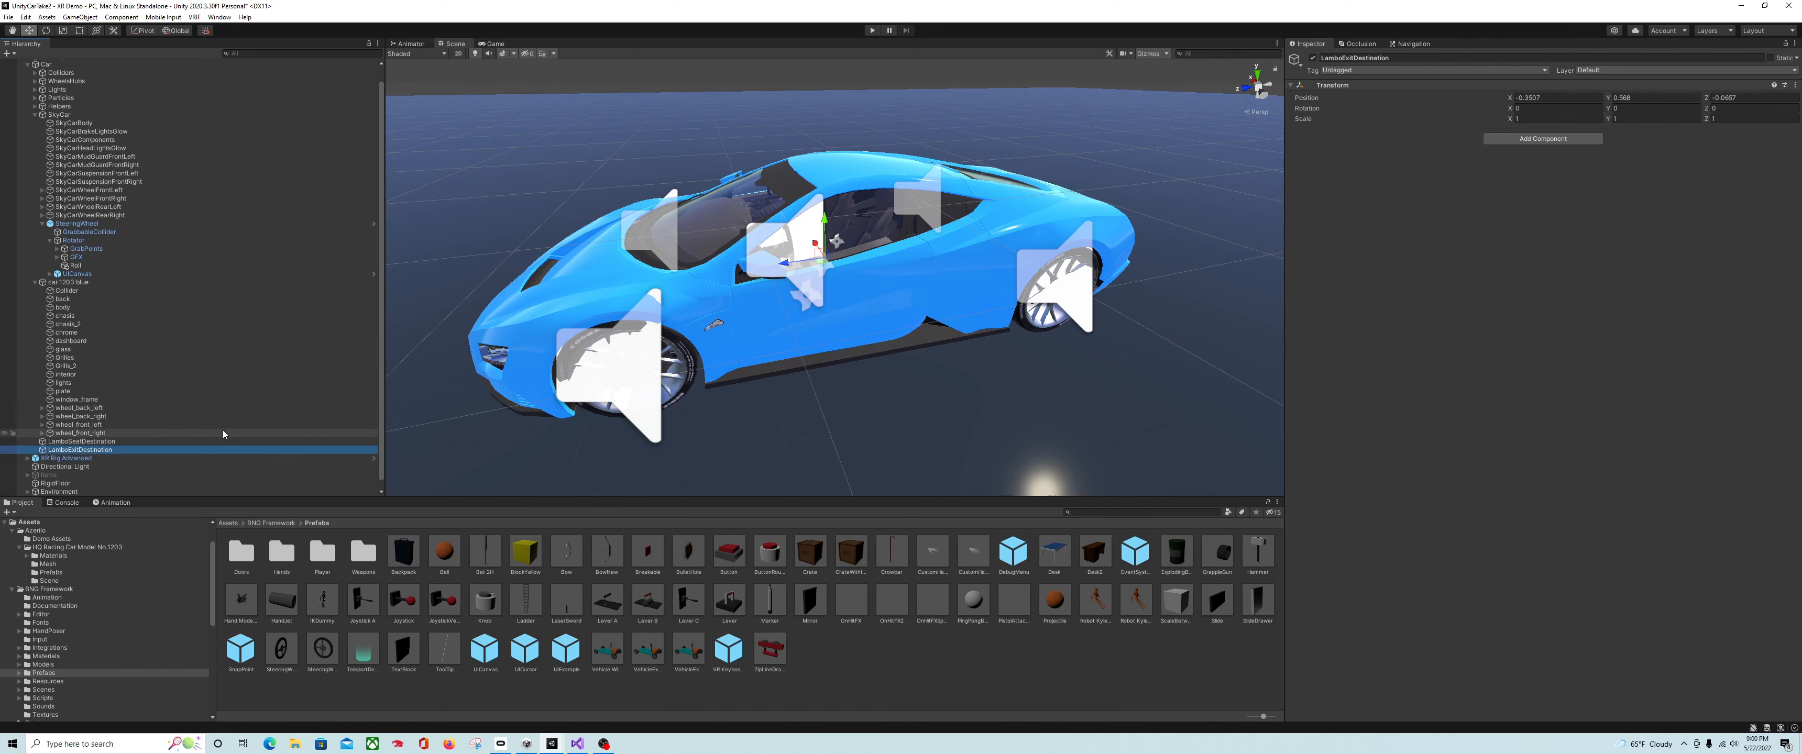
left_click_drag(815, 243, 907, 379)
right_click_drag(1047, 375, 917, 389)
middle_click_drag(917, 389, 845, 343)
right_click_drag(844, 343, 736, 323)
middle_click_drag(736, 323, 646, 274)
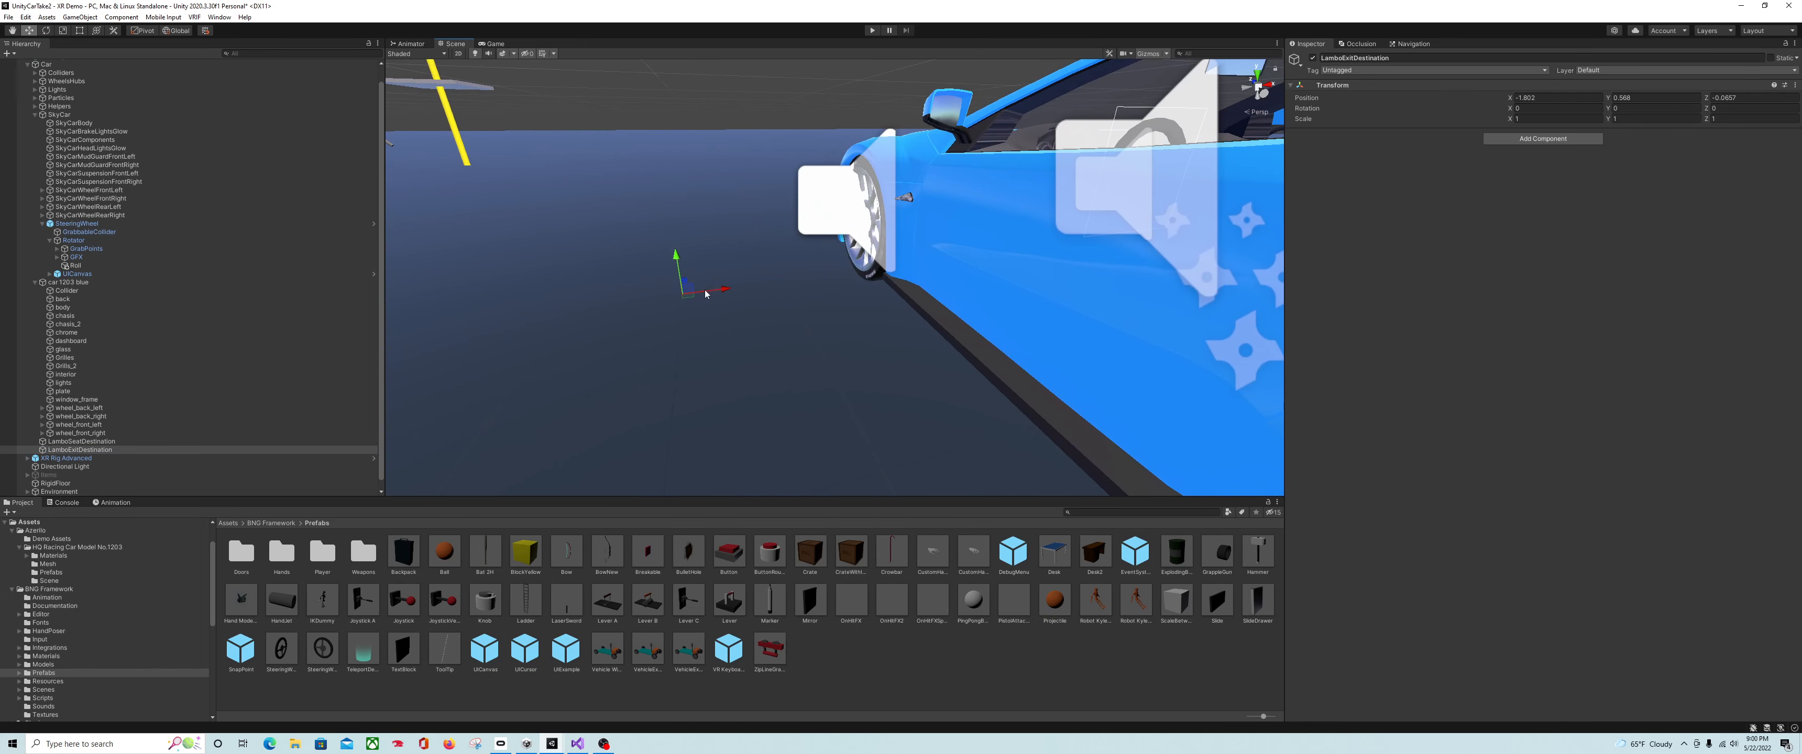
left_click_drag(724, 290, 724, 290)
- Create a cube under LamboSeatDestination, name it EnterCube, and make it a separate object directly above LamboSeatDestination in the hierarchy
right_click(131, 450)
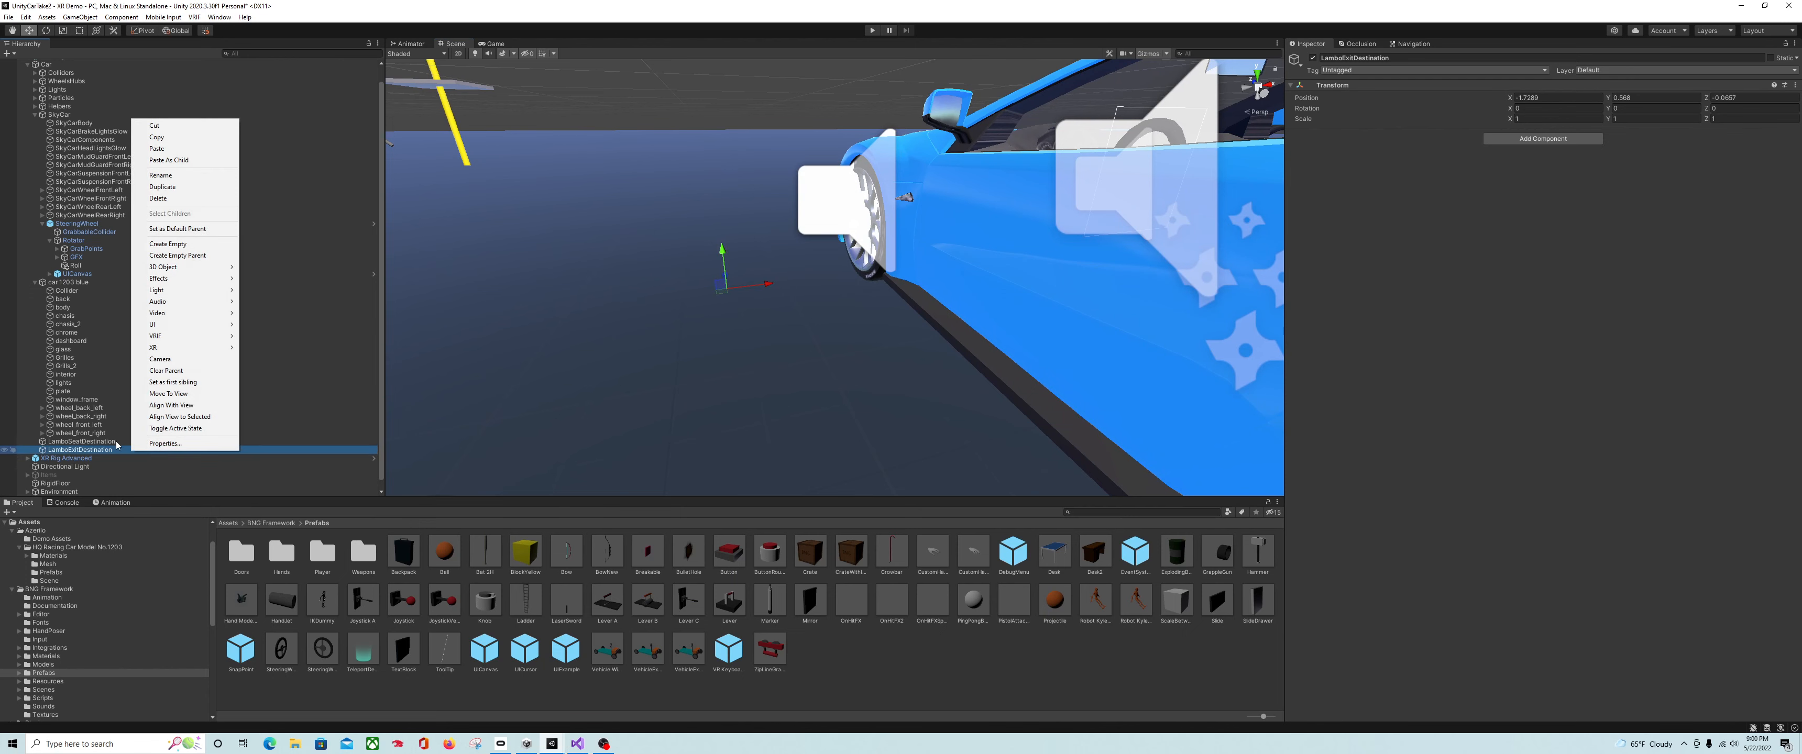
left_click(116, 441)
right_click(133, 441)
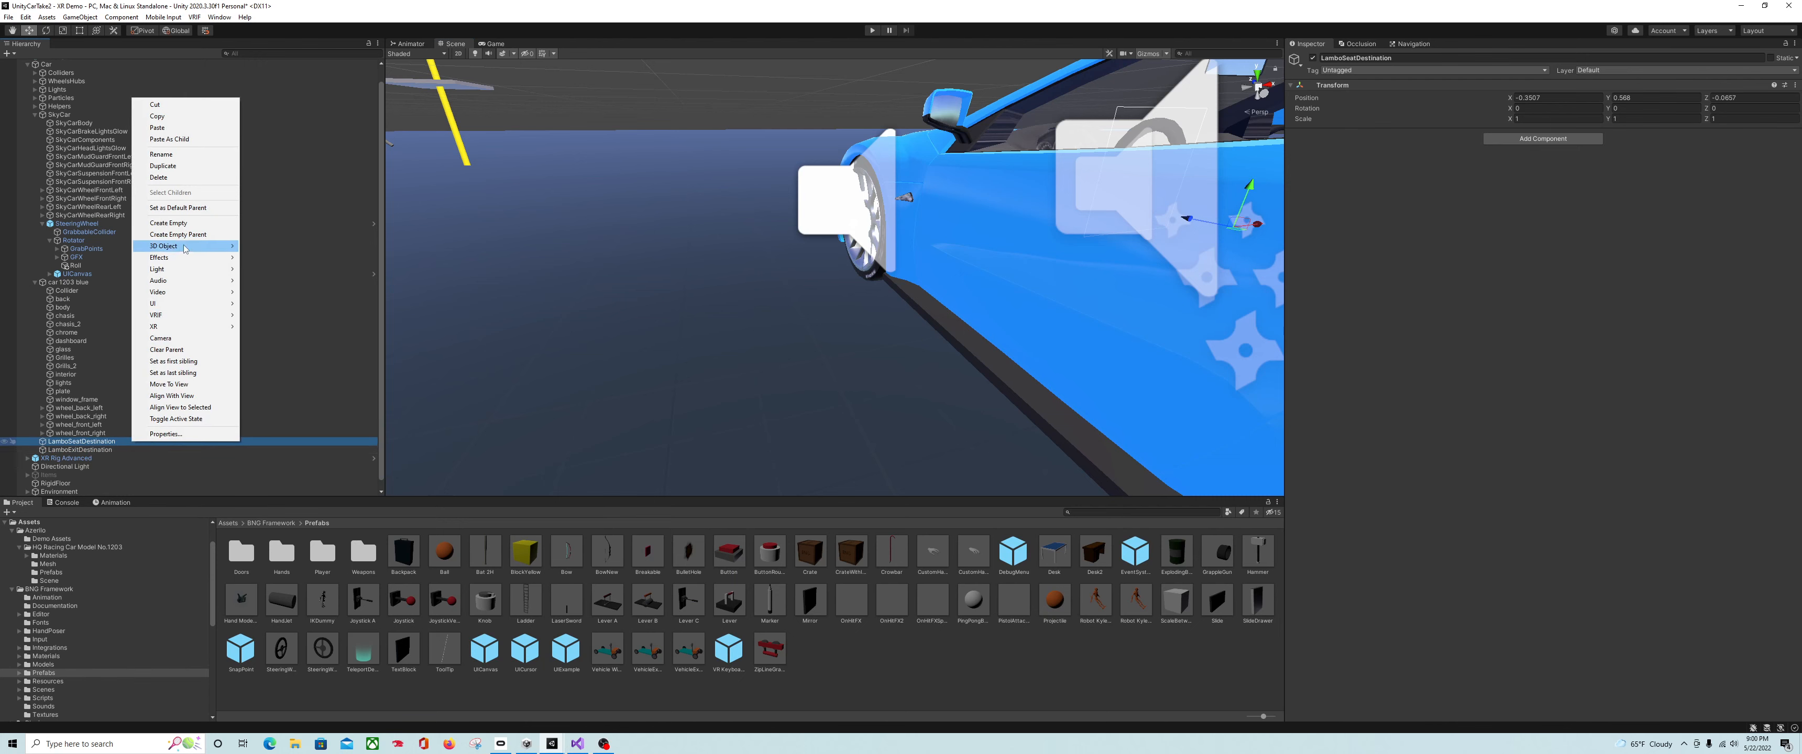
mouse_move(185, 248)
left_click_drag(254, 251, 725, 238)
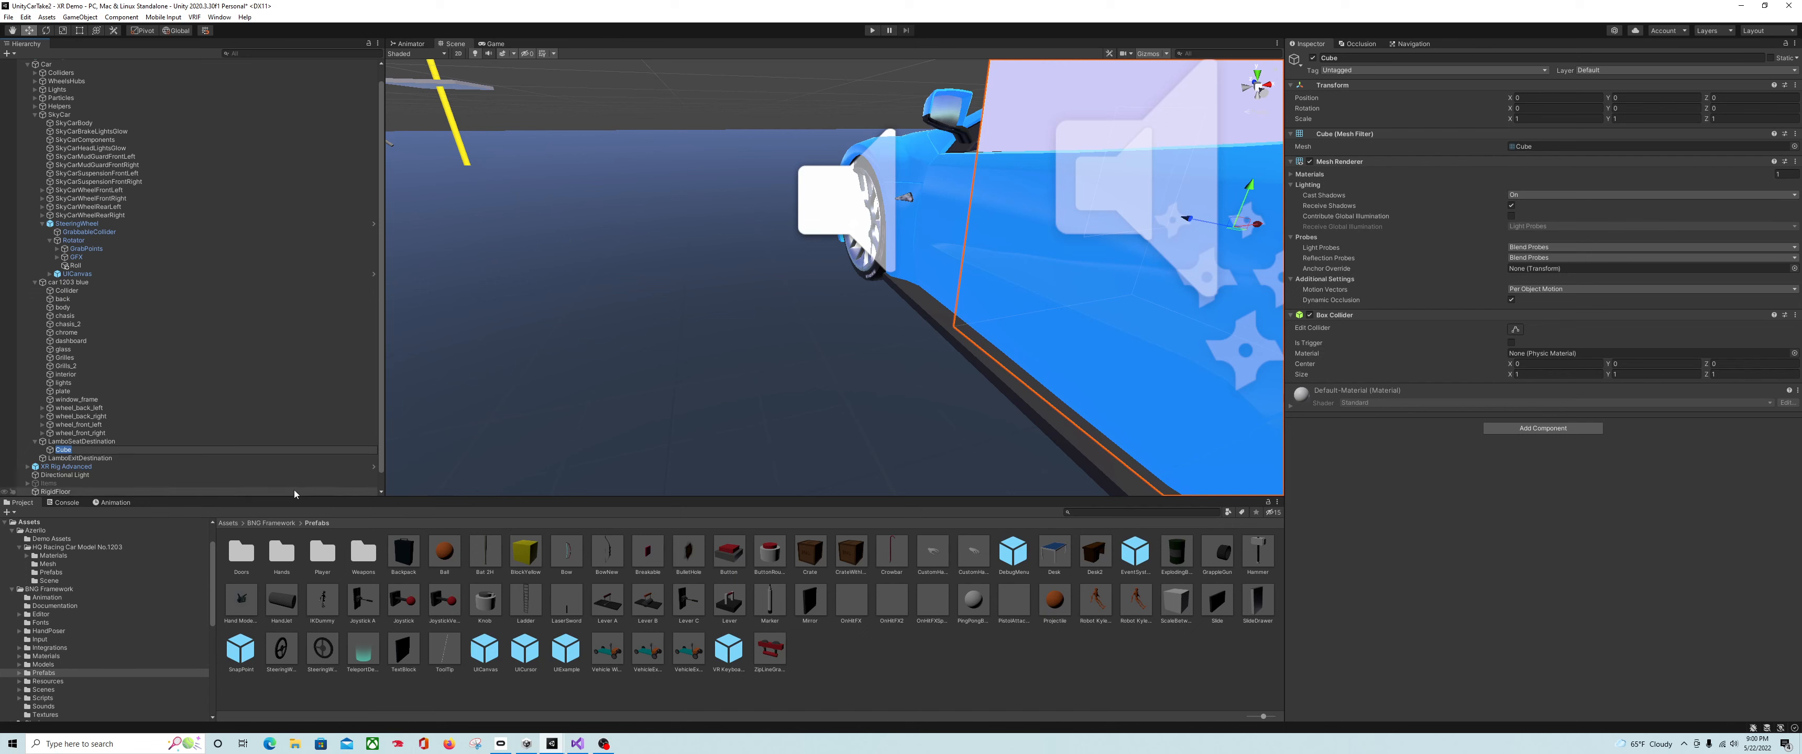
type("EnterCu")
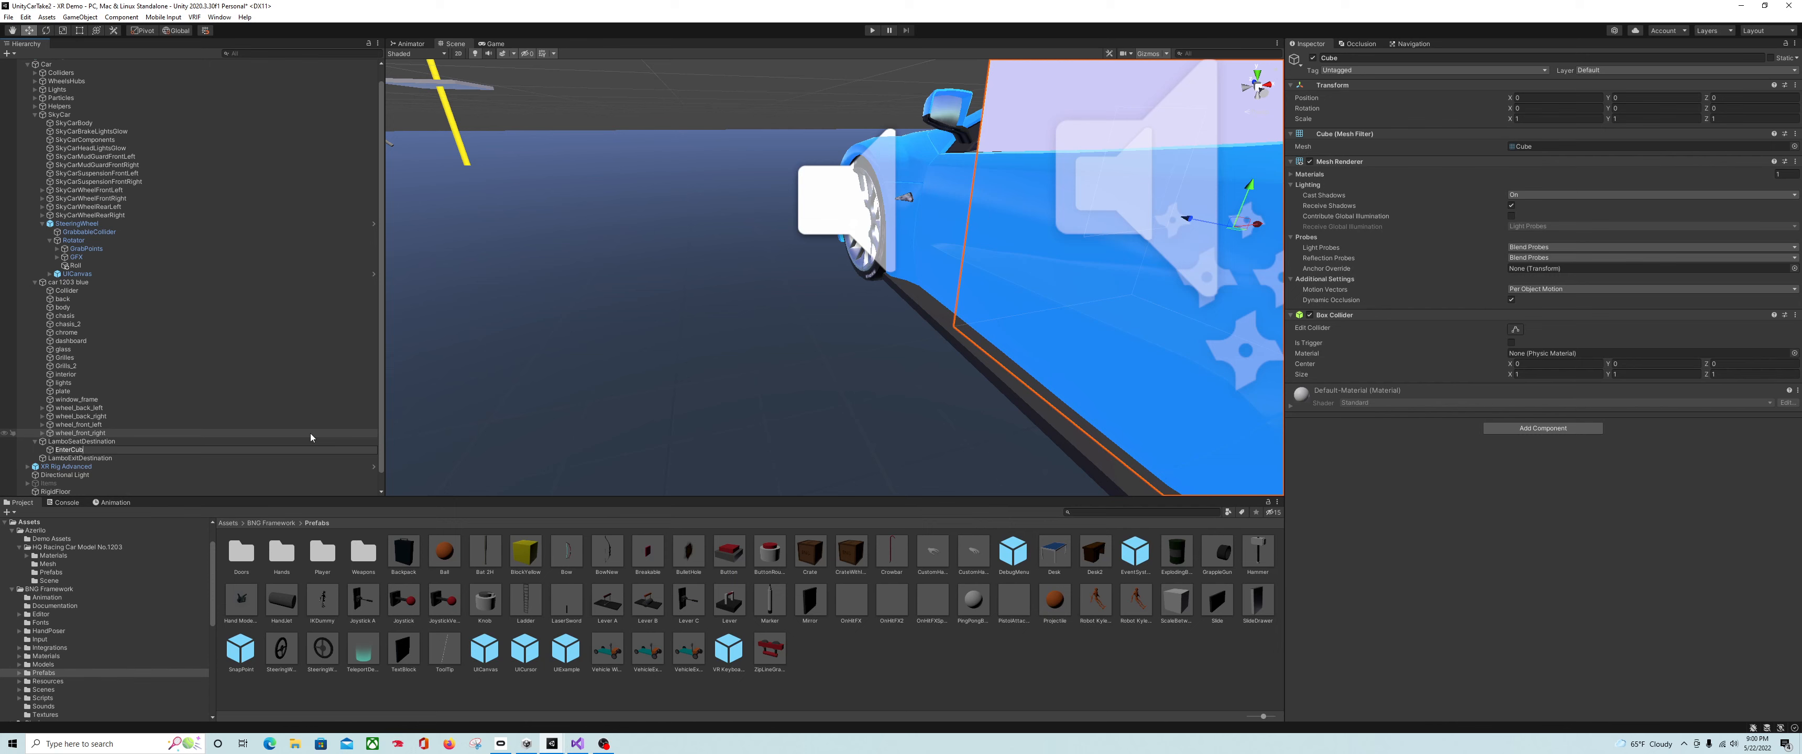
left_click(87, 442)
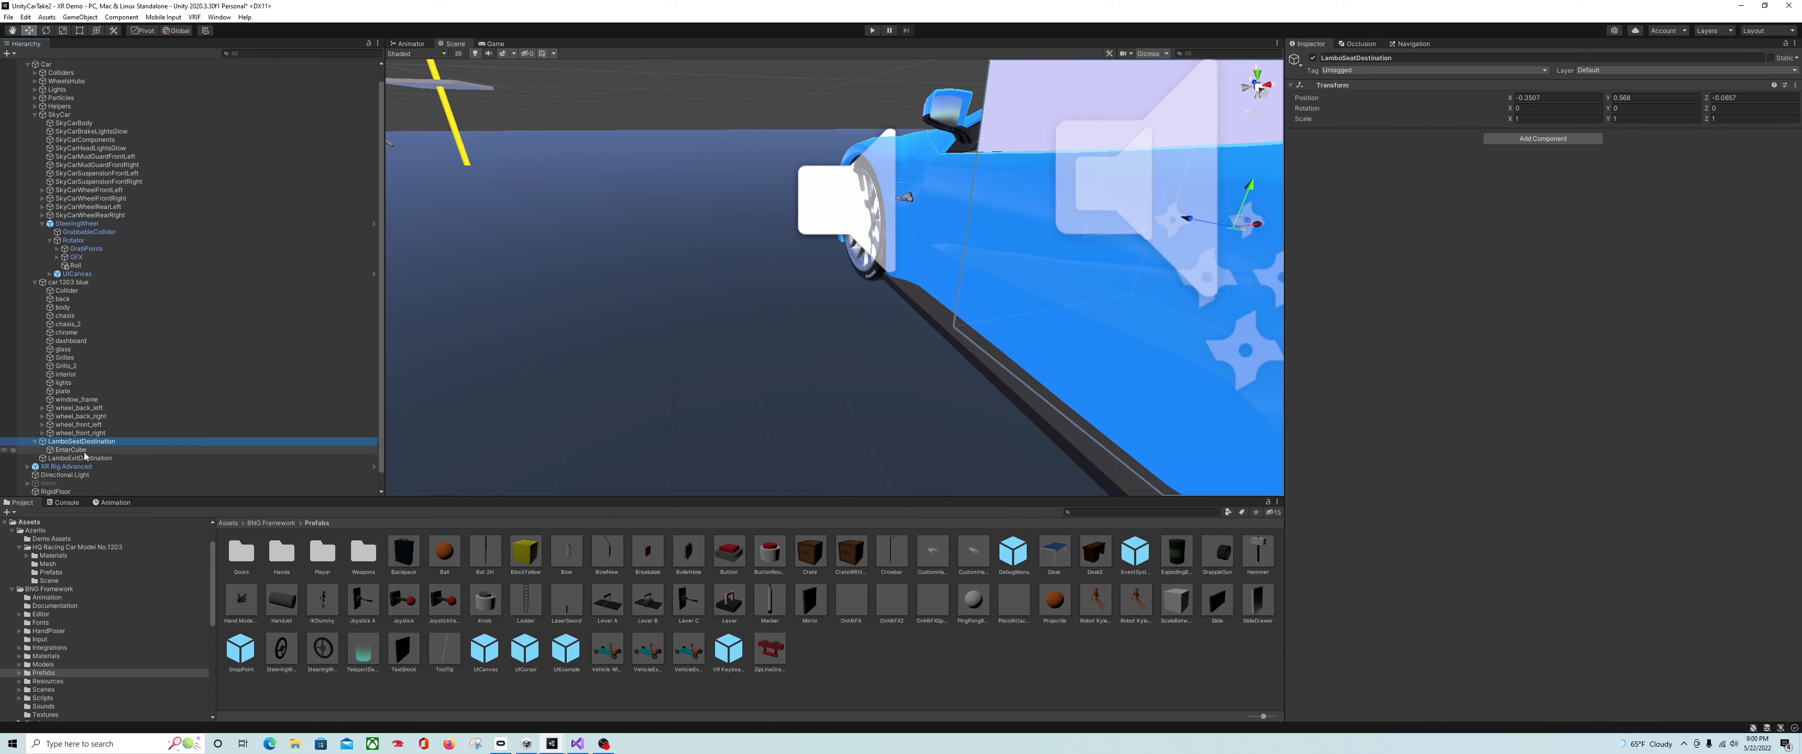
left_click_drag(82, 452, 107, 446)
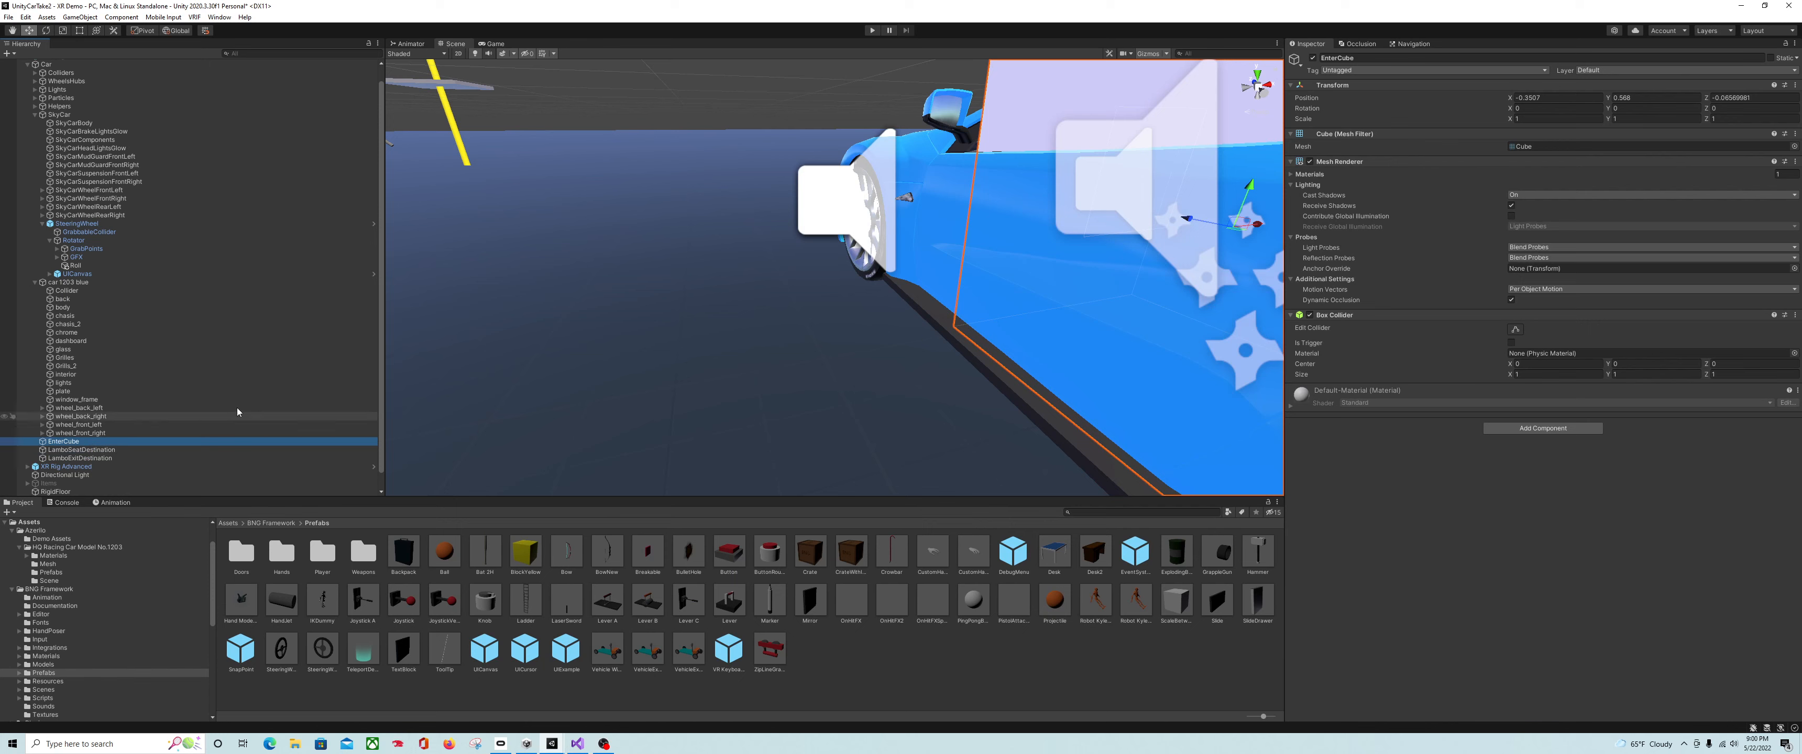
- Move EnterCube sideways out of the cabin to stand beside the driver's door, at an X position of about -2.2
scroll(1147, 240, "down", 2)
left_click_drag(1147, 240, 746, 275)
scroll(880, 292, "down", 5)
middle_click_drag(880, 292, 807, 281)
left_click_drag(879, 338, 803, 335)
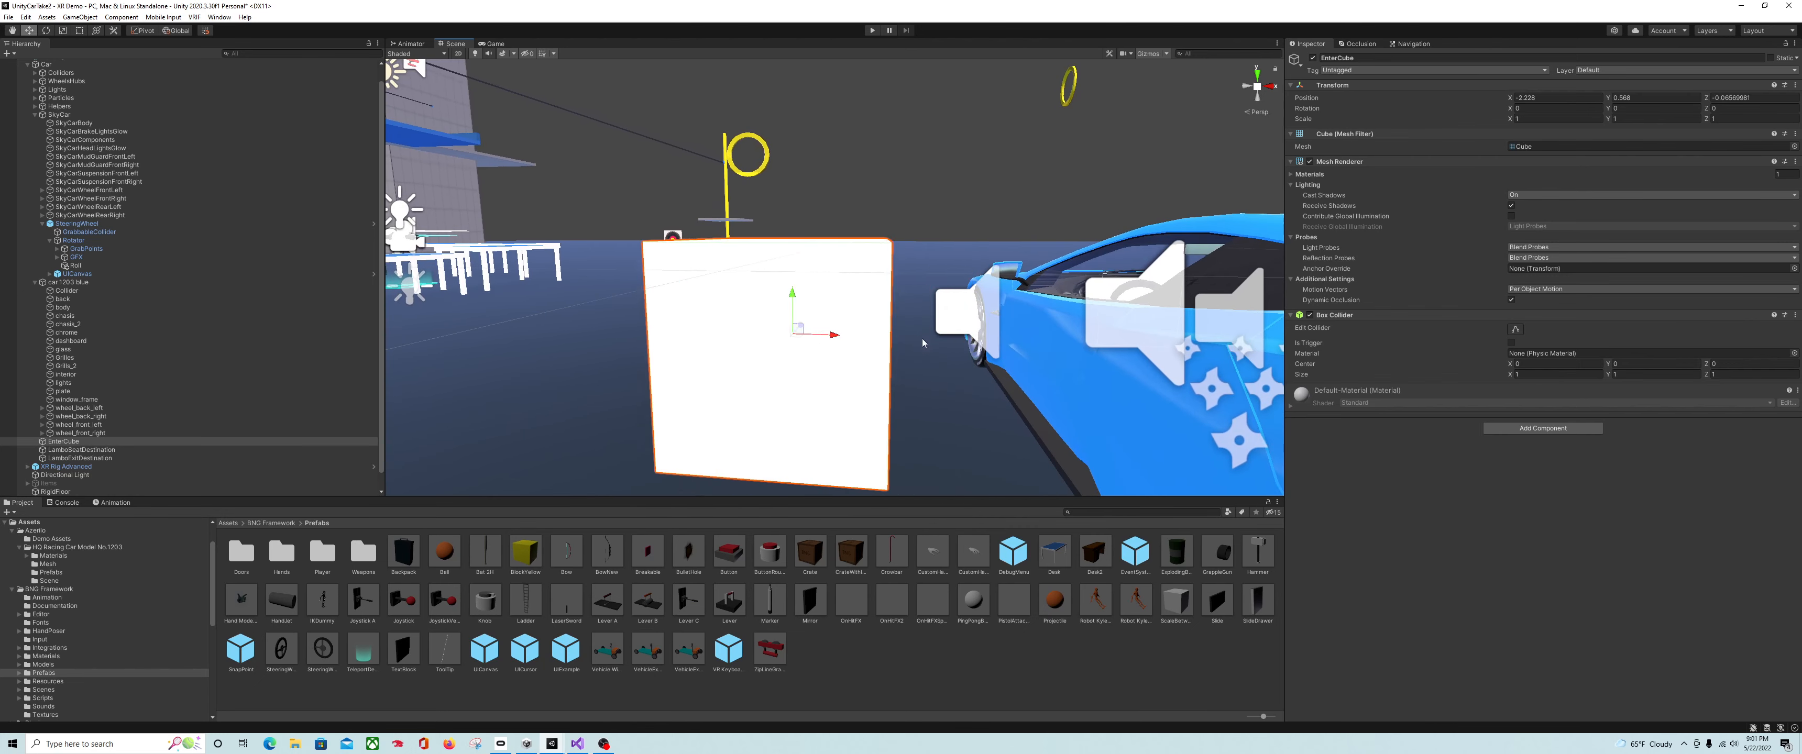
- Place a UICanvas prefab beside the blue car's door and raise it to a Y position of about -0.28
right_click_drag(922, 338, 1024, 376)
right_click_drag(929, 343, 965, 306)
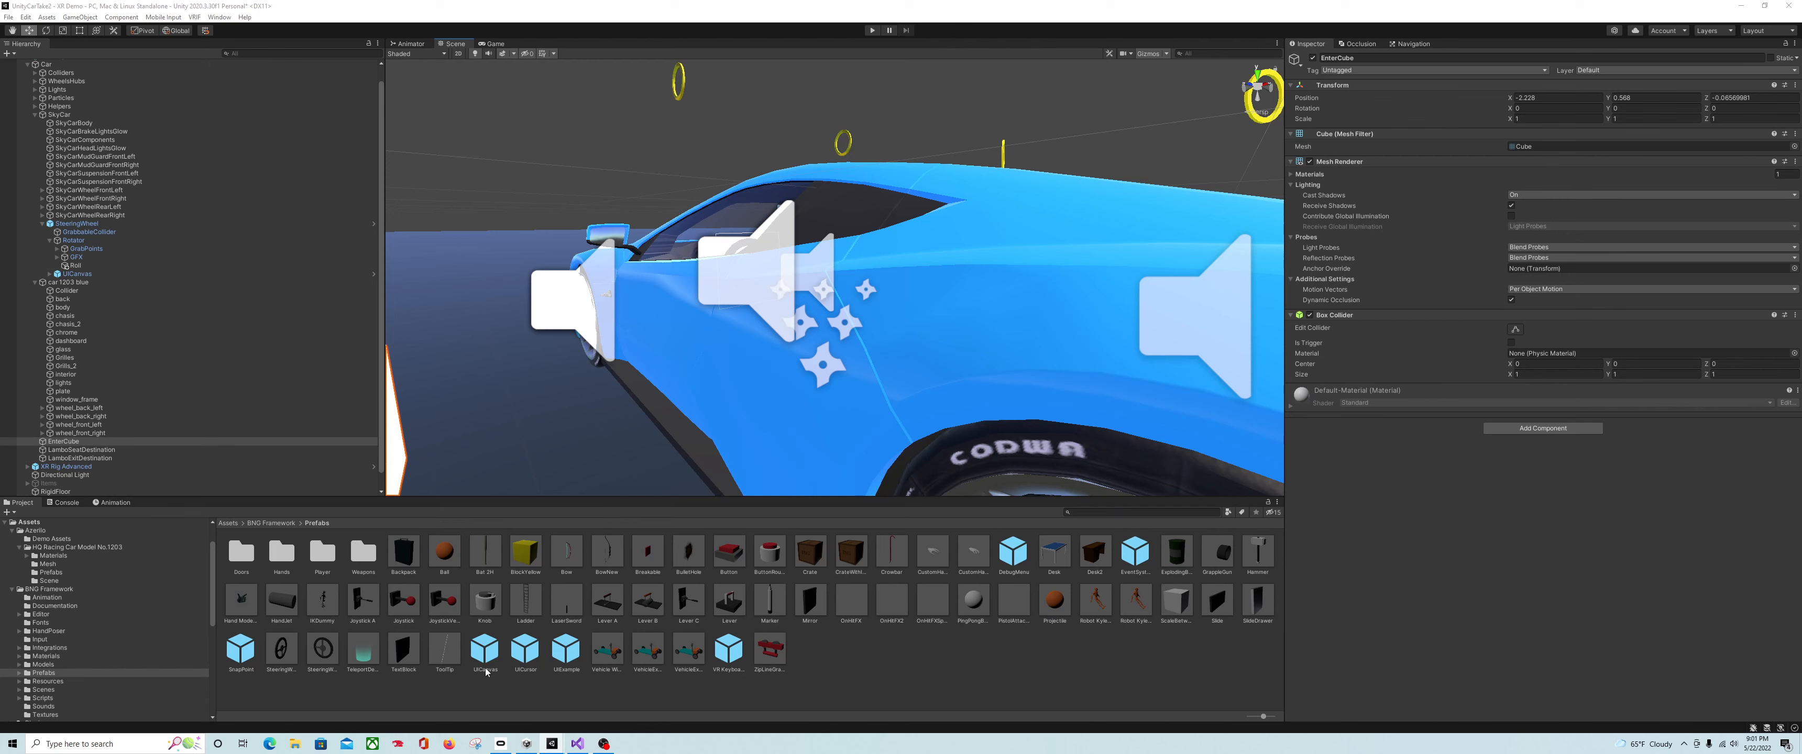
left_click_drag(487, 653, 615, 393)
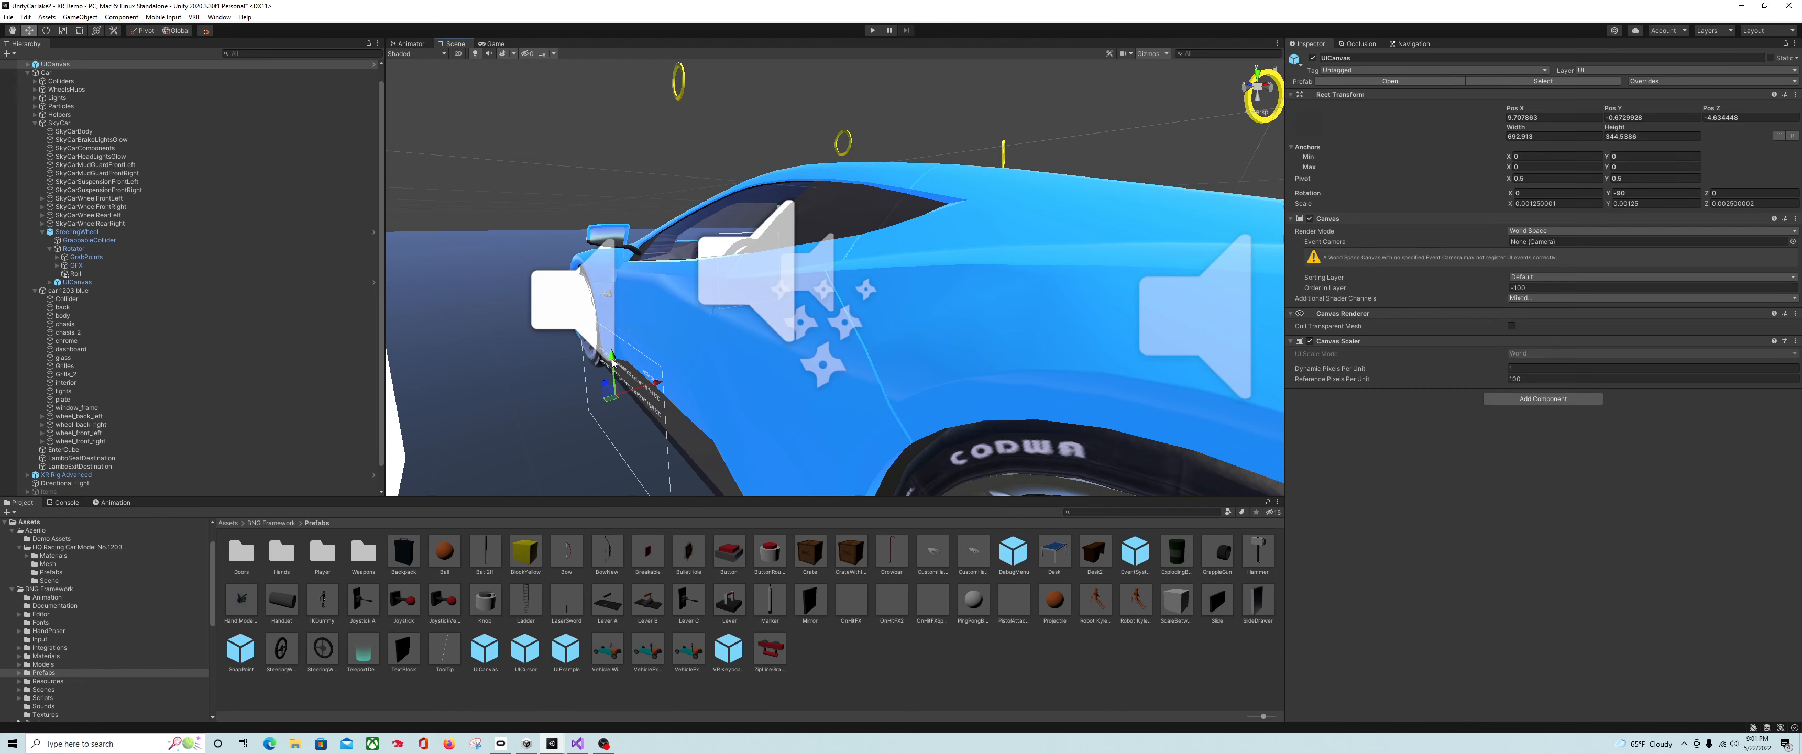
left_click_drag(609, 350, 606, 242)
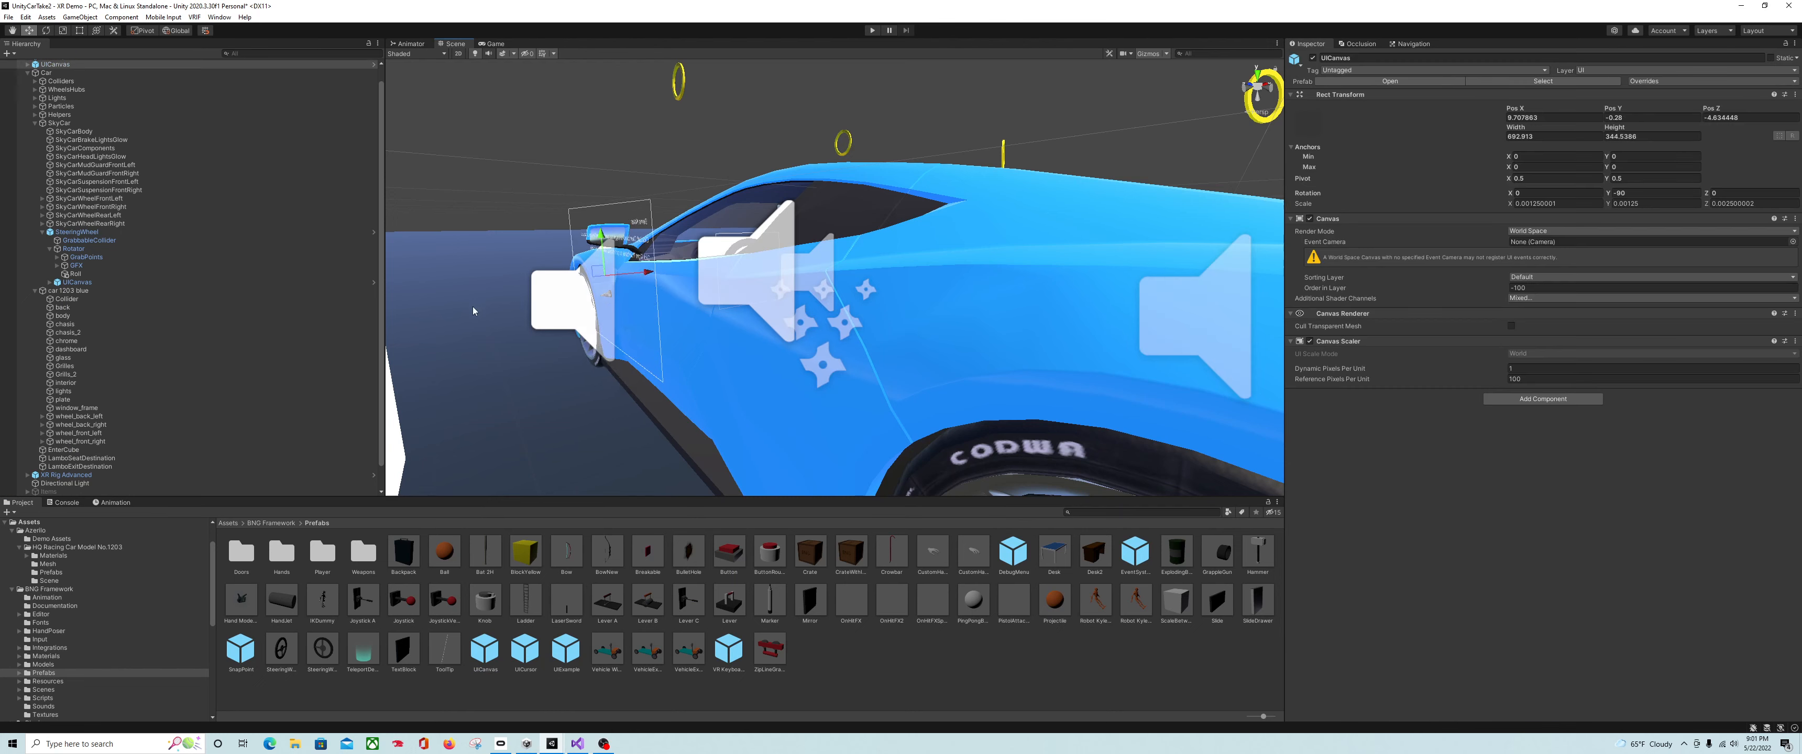
- Create an empty object named EnterText and place it as the last child of the blue car model, after wheel_front_right
scroll(236, 295, "down", 1)
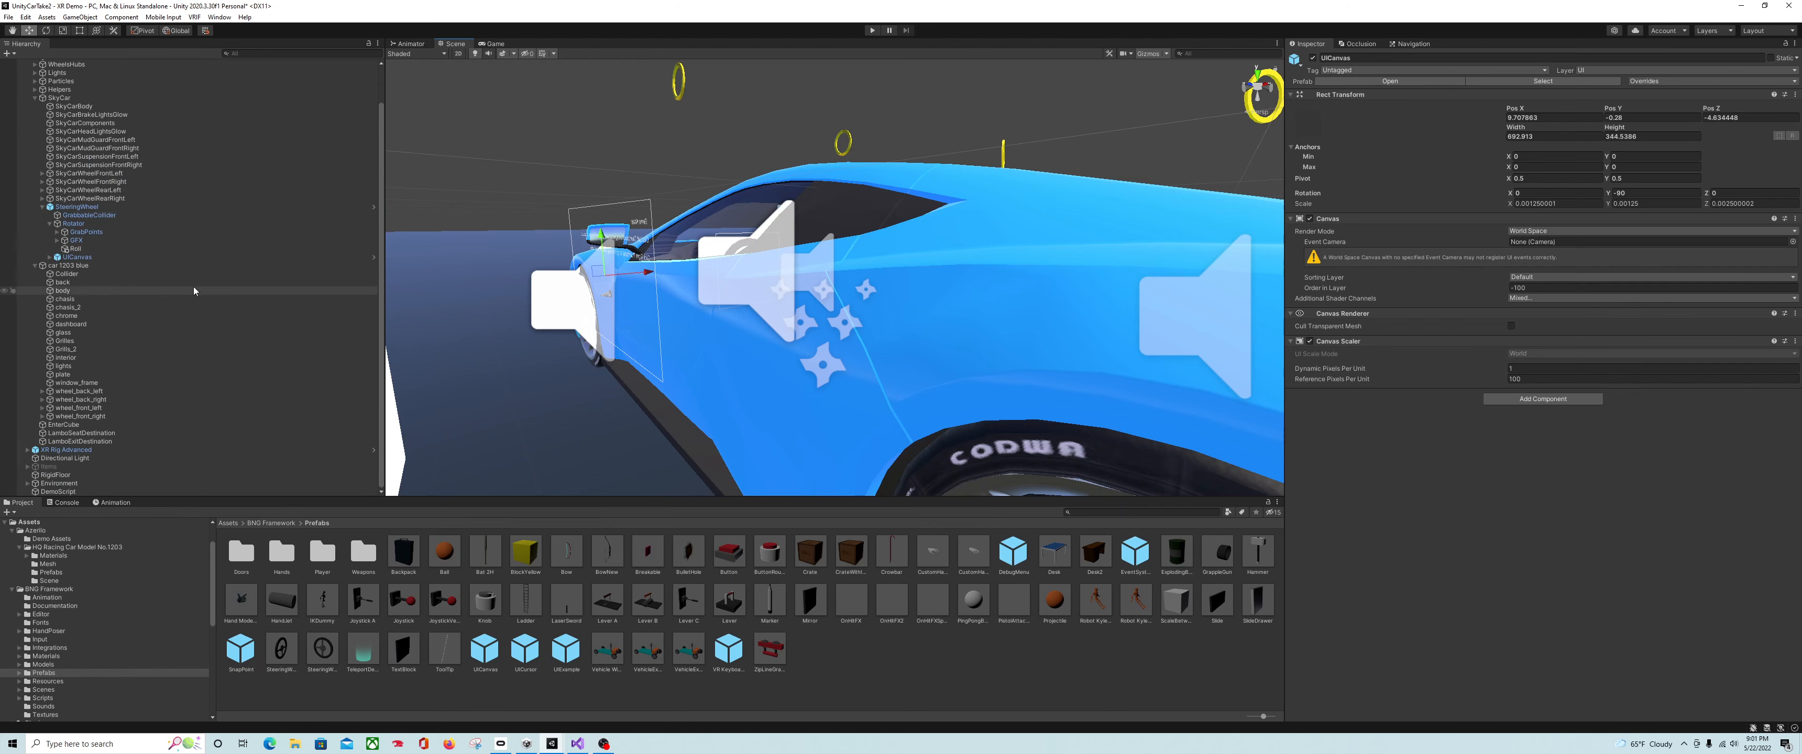
right_click(91, 442)
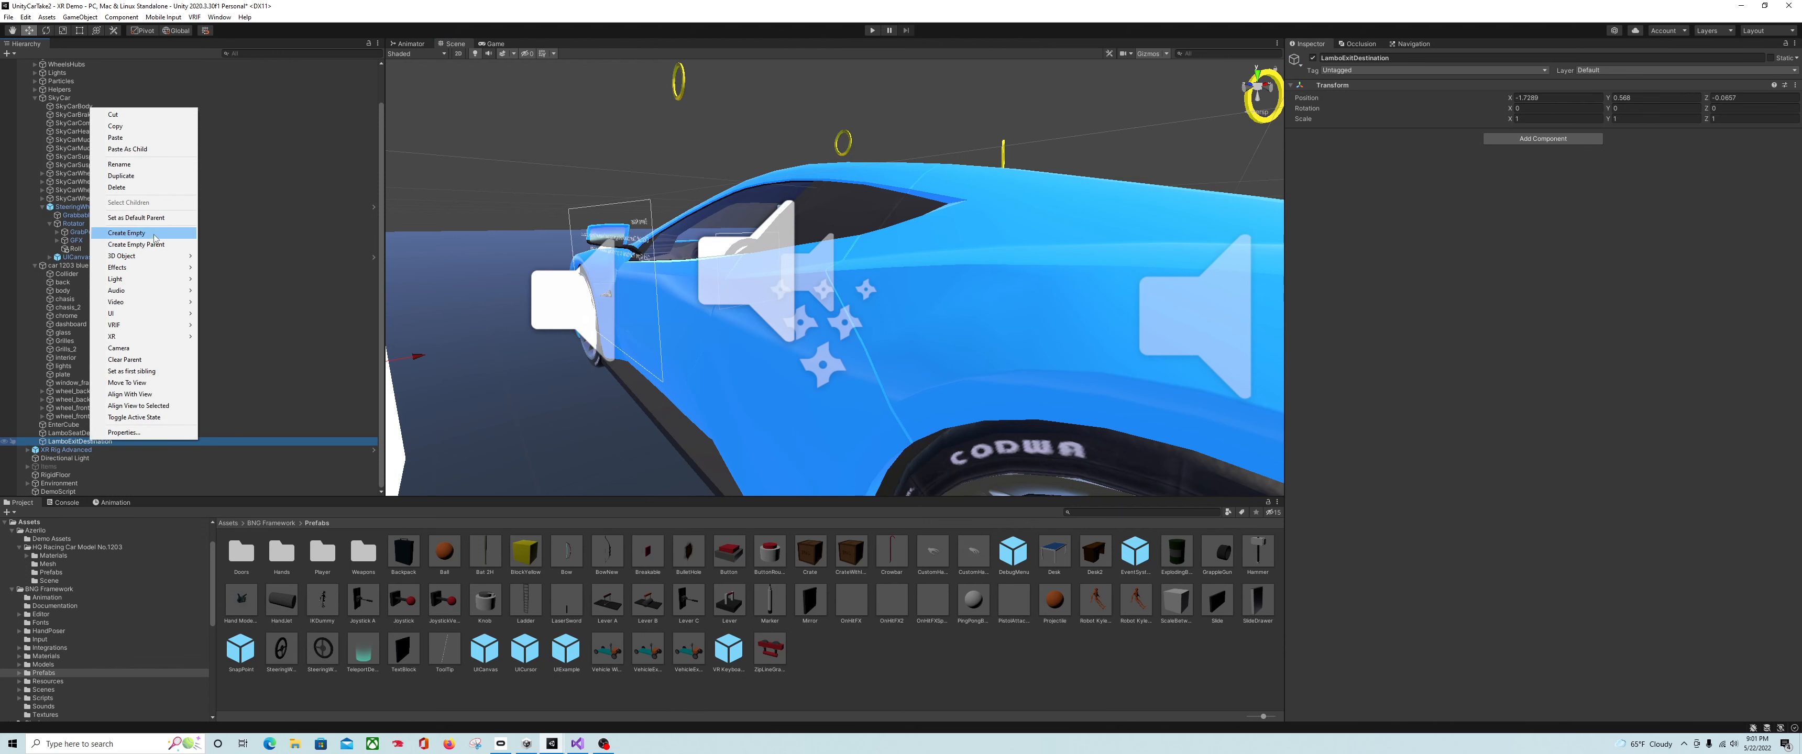
left_click(155, 237)
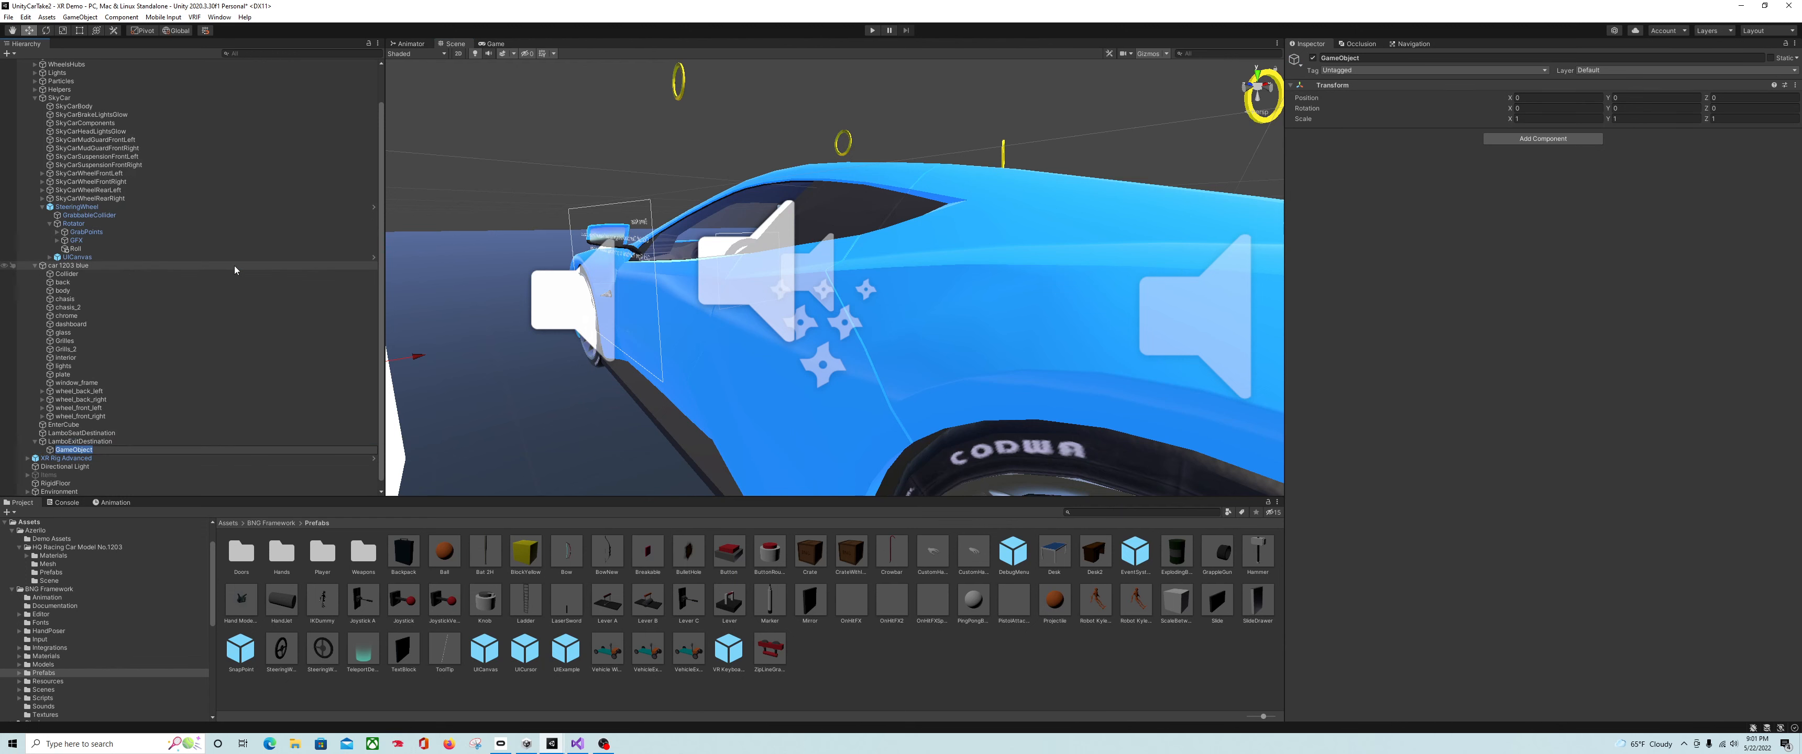
type("EnterText")
left_click(148, 442)
left_click_drag(121, 450, 125, 421)
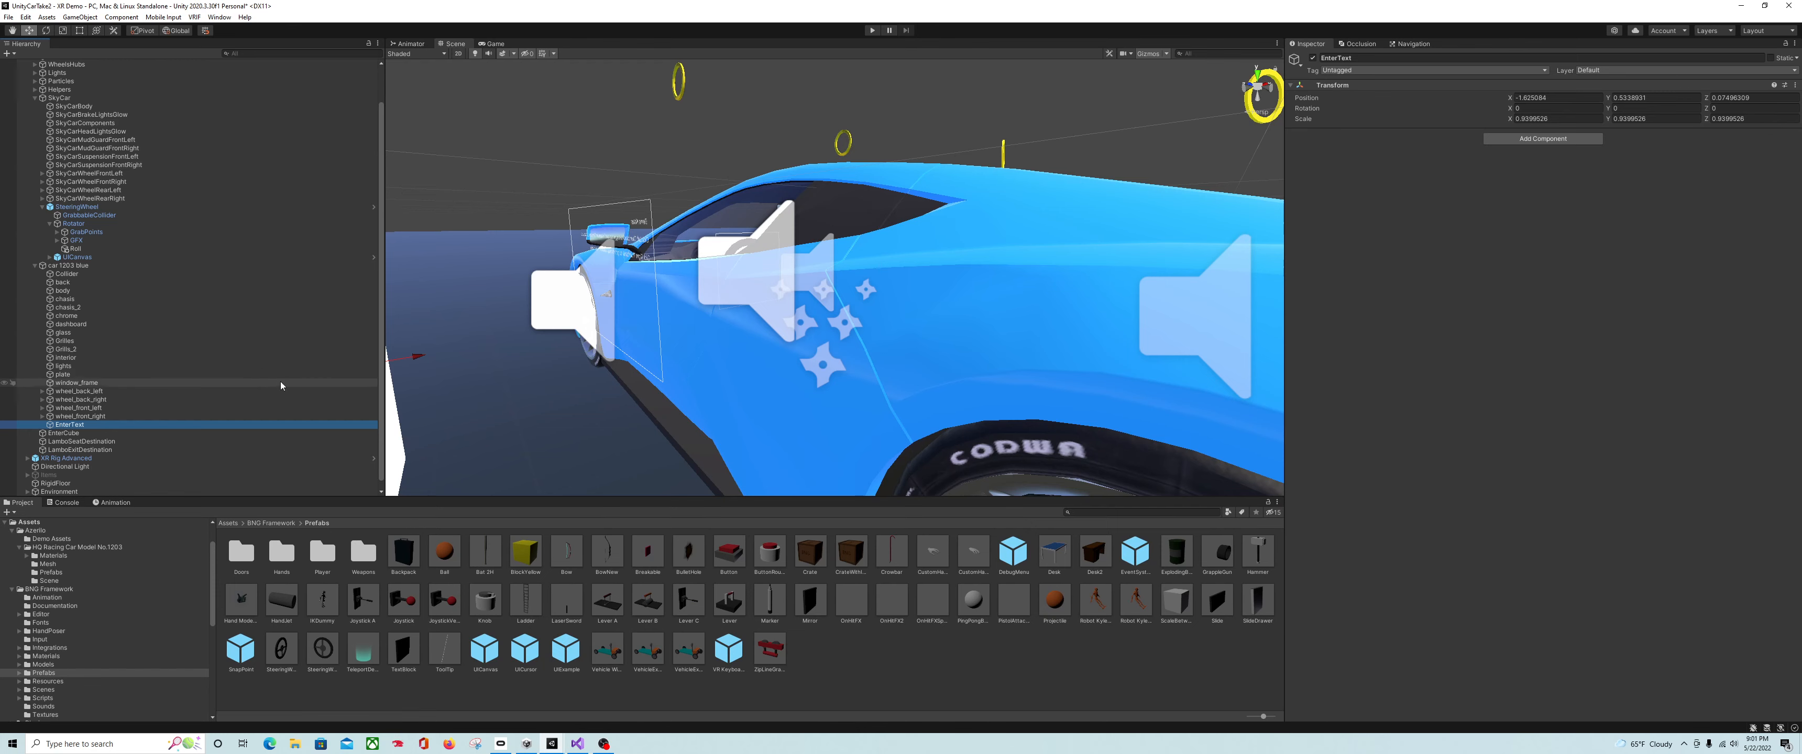
- Move EnterText to just outside the driver's door, at about X -1.1 and Y 0.7
scroll(491, 335, "down", 4)
left_click_drag(613, 323, 757, 293)
right_click_drag(759, 296, 853, 309)
middle_click_drag(538, 308, 758, 333)
right_click_drag(757, 333, 825, 331)
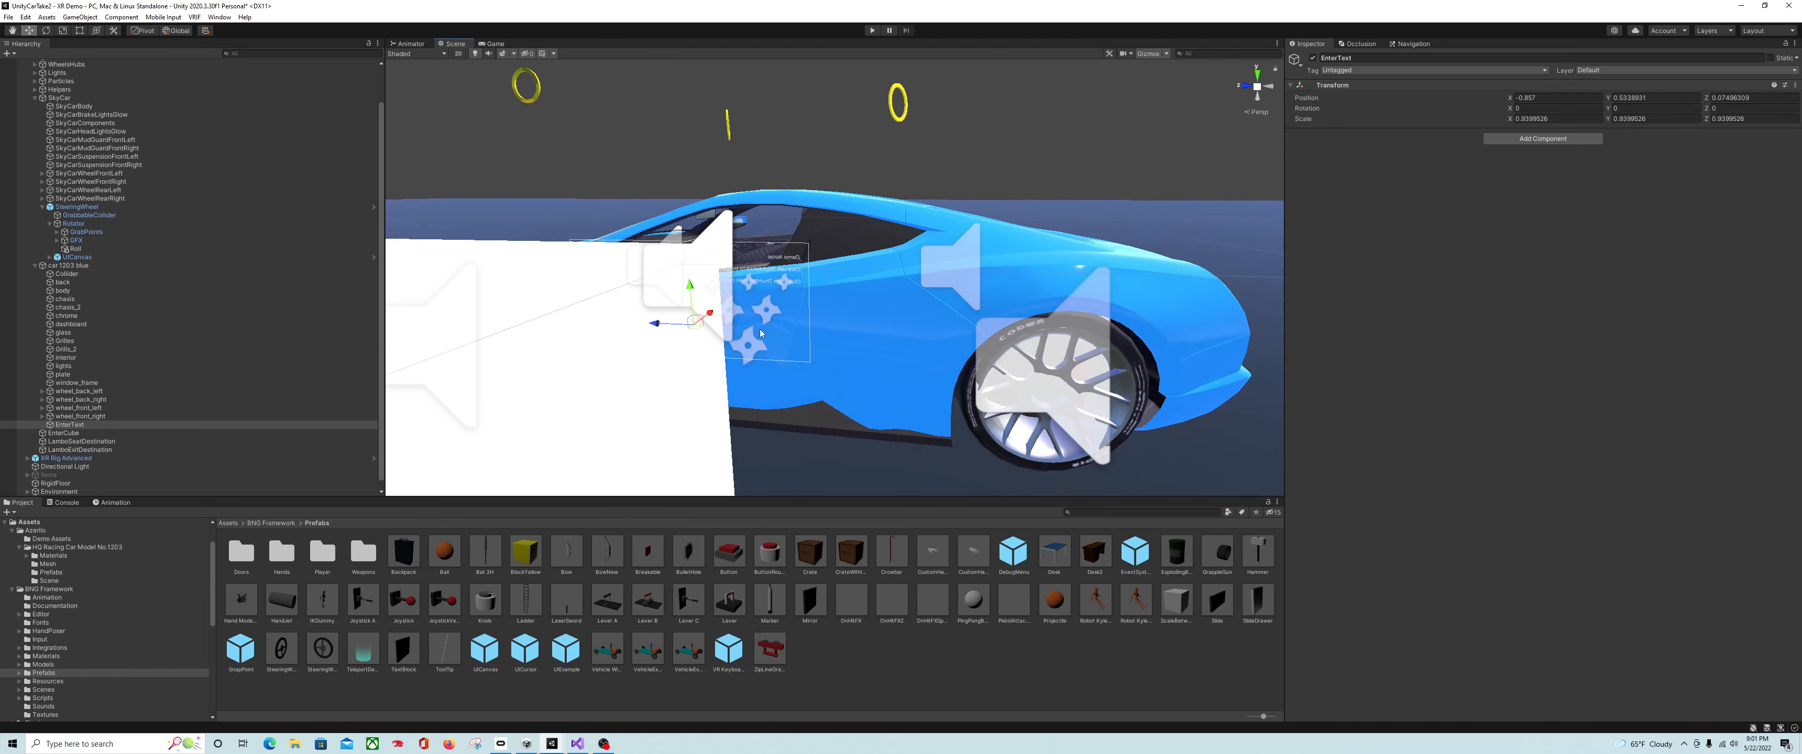
scroll(784, 330, "up", 5)
right_click_drag(710, 330, 752, 312)
left_click_drag(752, 312, 694, 188)
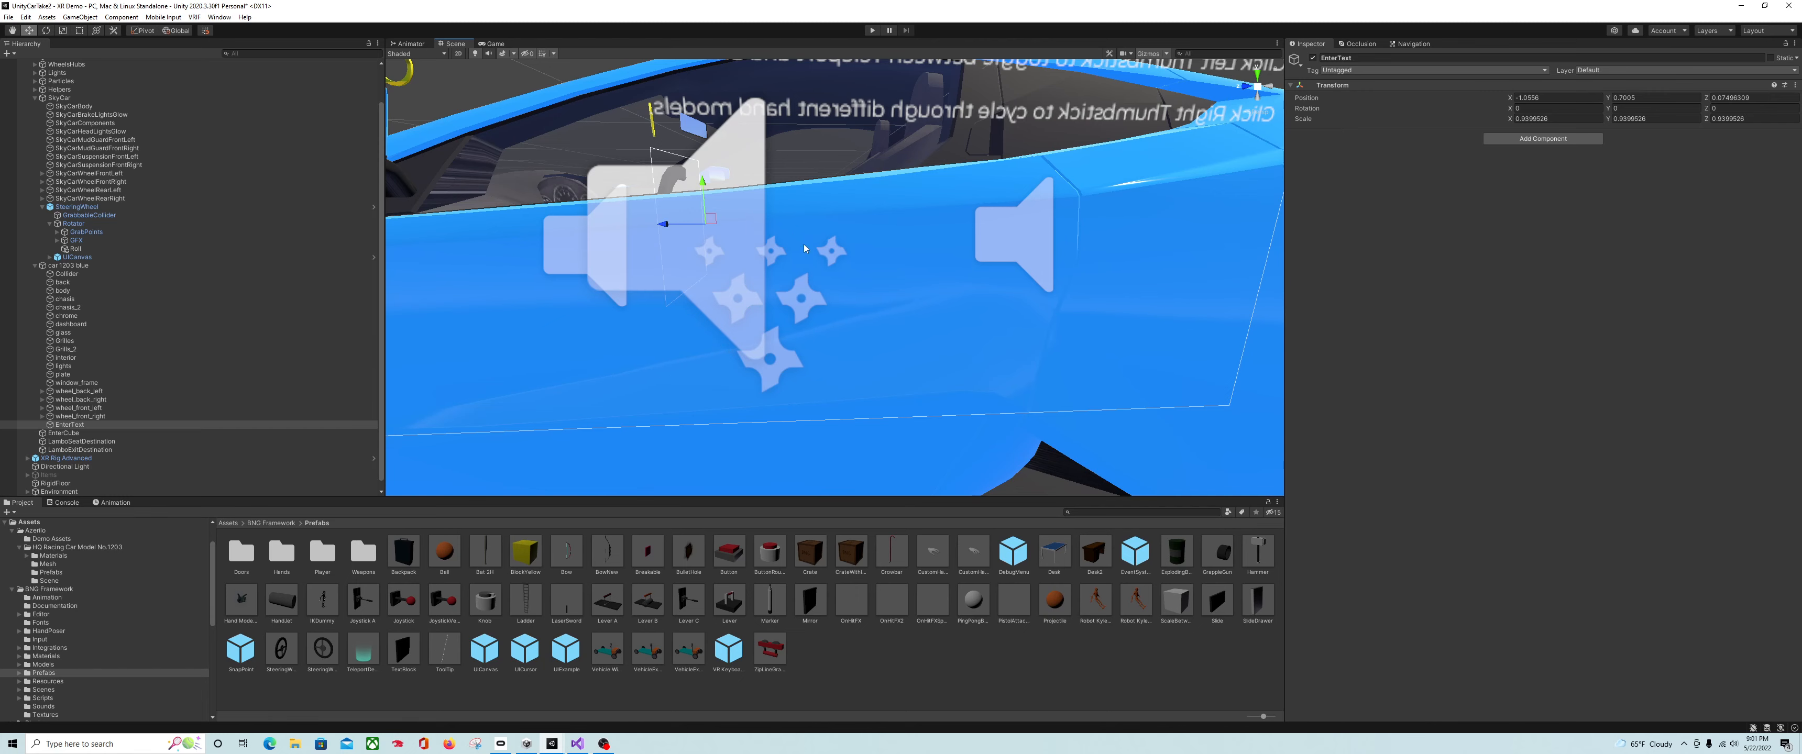
mouse_move(734, 260)
right_mouse_down()
mouse_move(748, 278)
mouse_move(723, 283)
right_mouse_up()
left_click_drag(584, 269, 524, 292)
right_click_drag(531, 321, 450, 310)
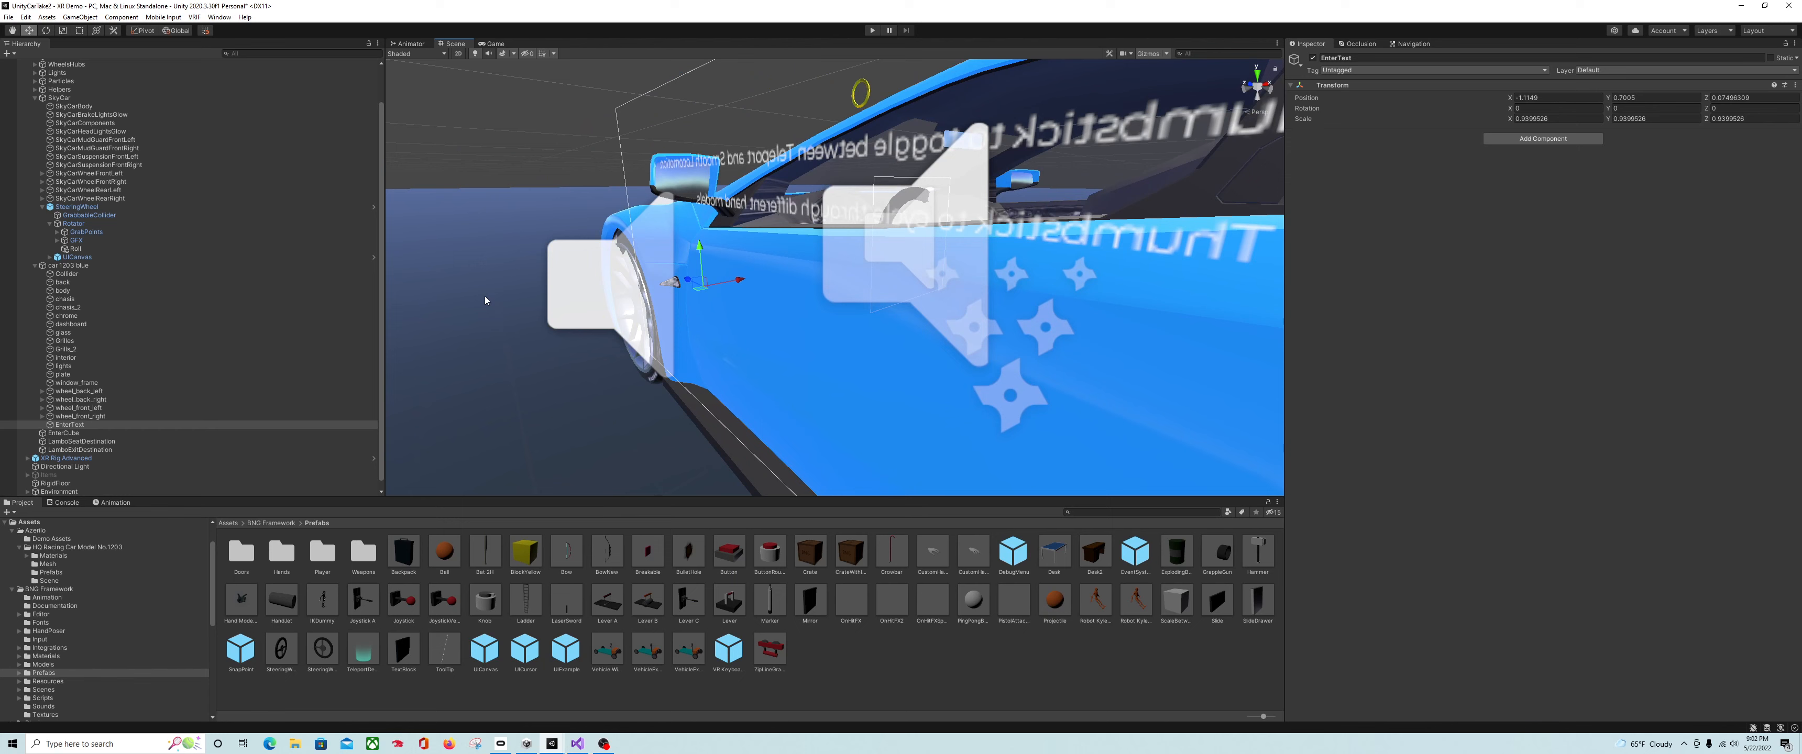
- Rotate the new UICanvas to 75 degrees around Y so its text reads correctly from outside the driver's door
middle_click_drag(484, 296, 489, 304)
right_click_drag(484, 339, 637, 349)
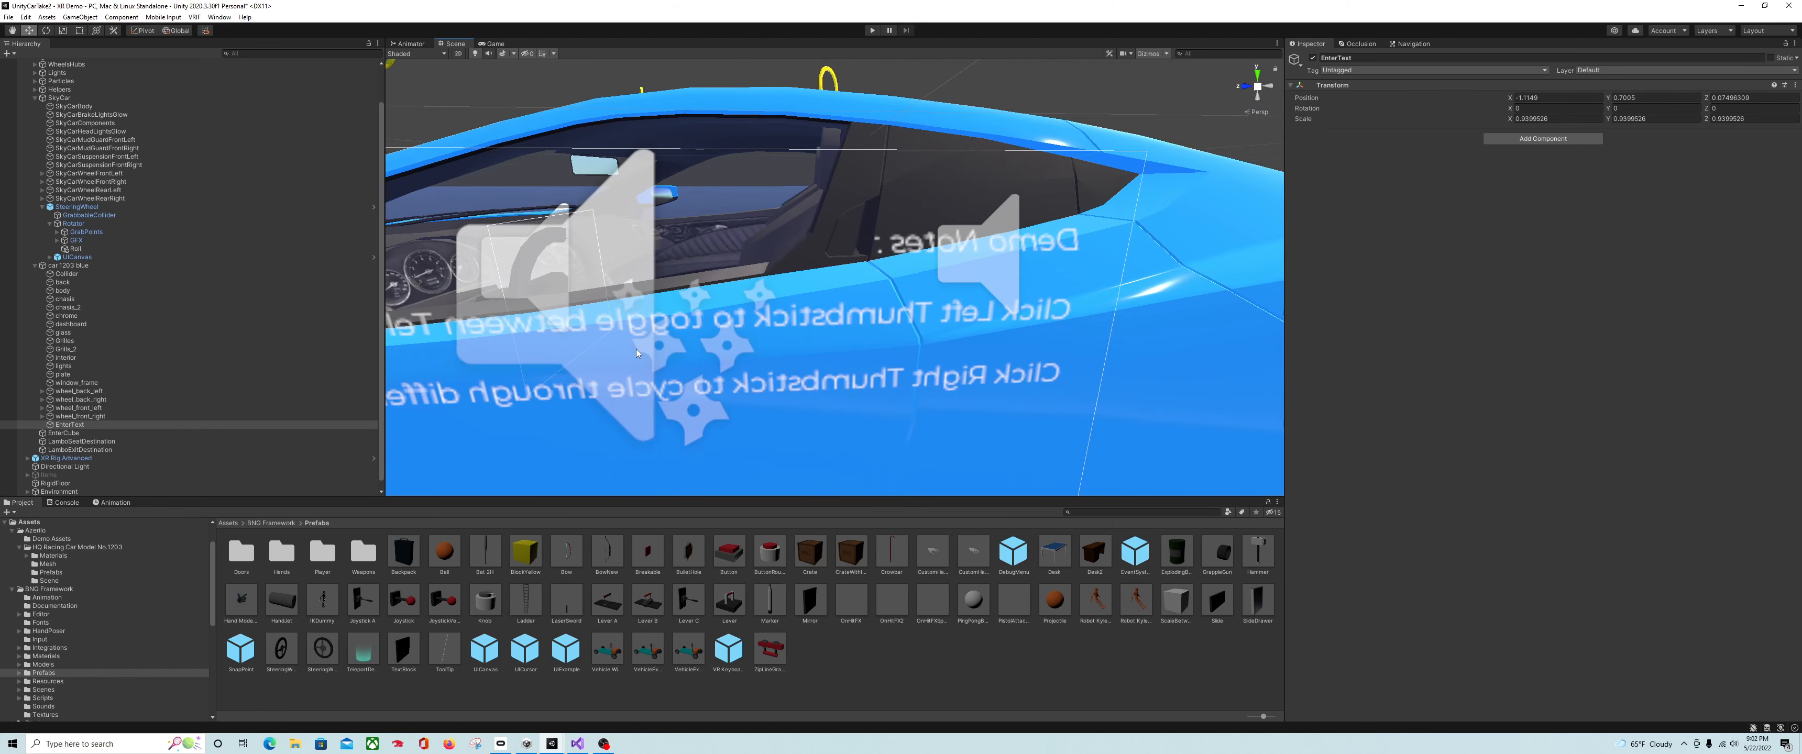
scroll(287, 116, "up", 2)
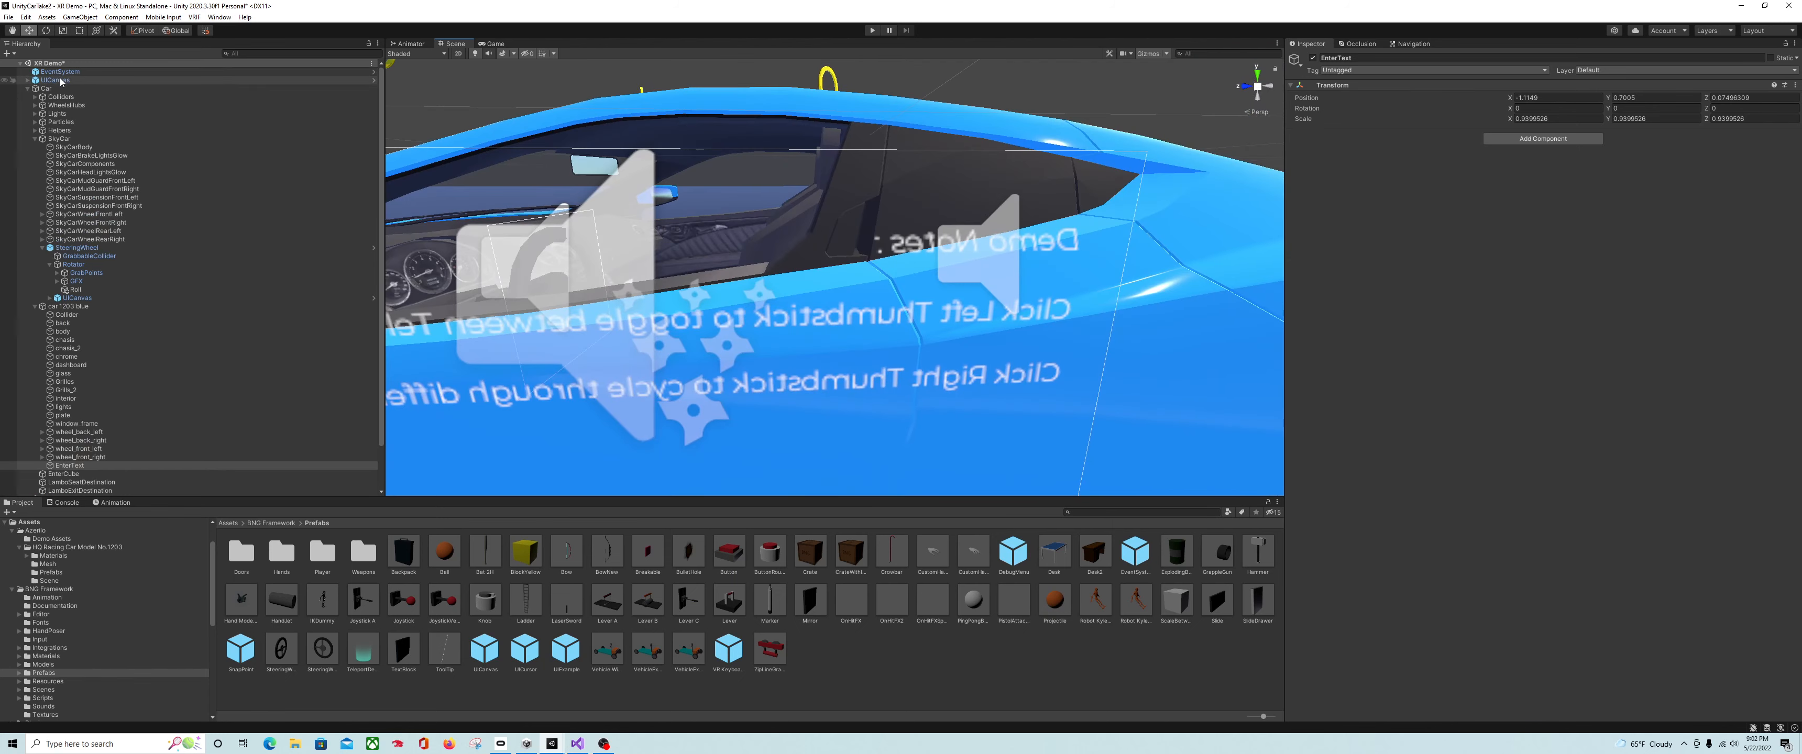
left_click(280, 79)
scroll(637, 179, "down", 4)
scroll(640, 180, "up", 4)
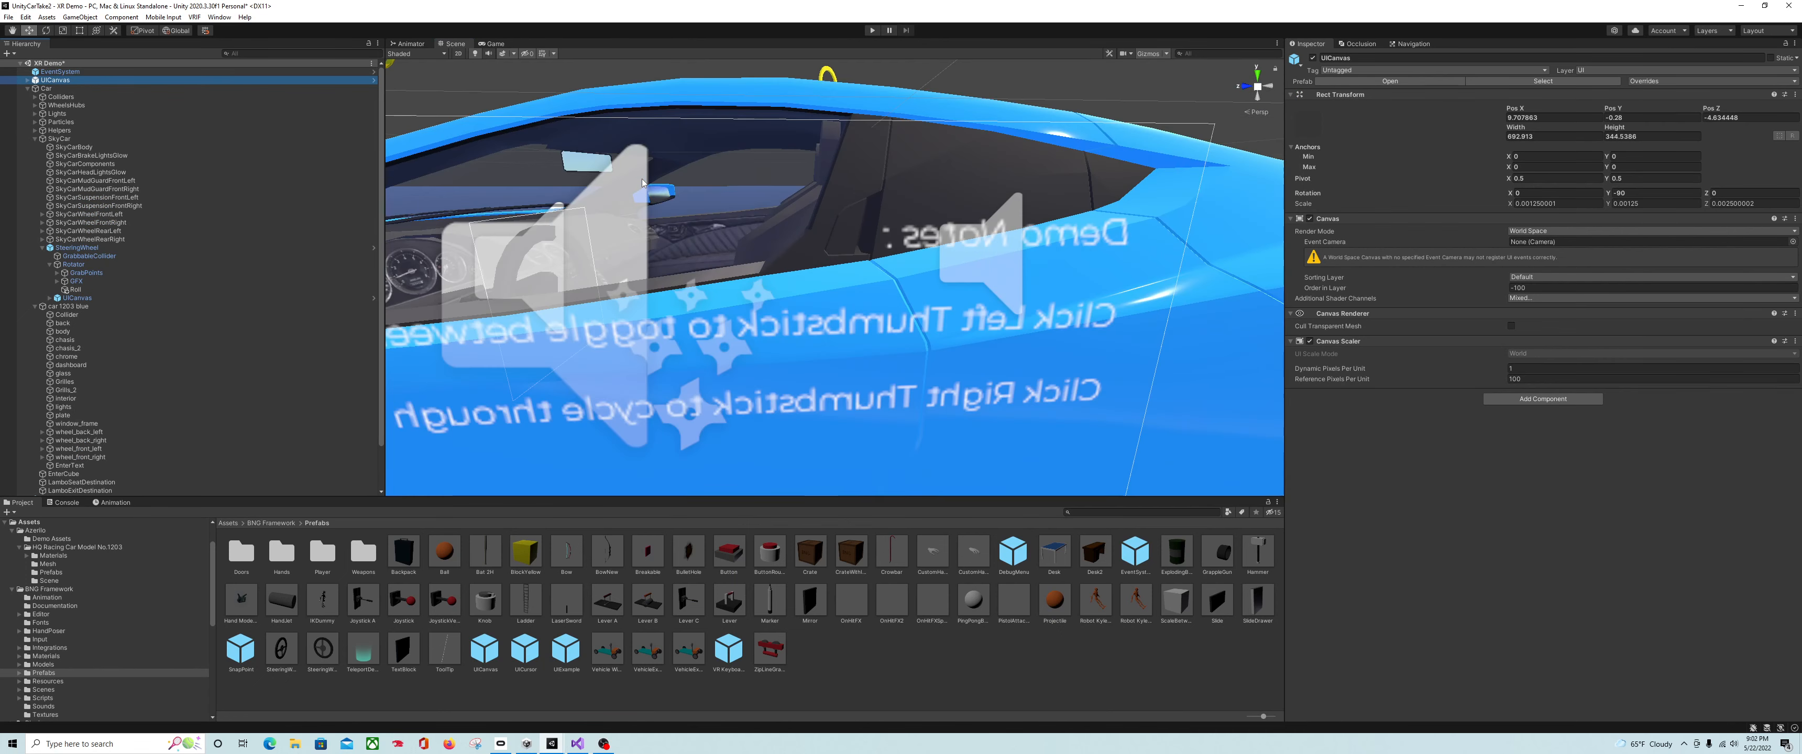
scroll(642, 183, "down", 1)
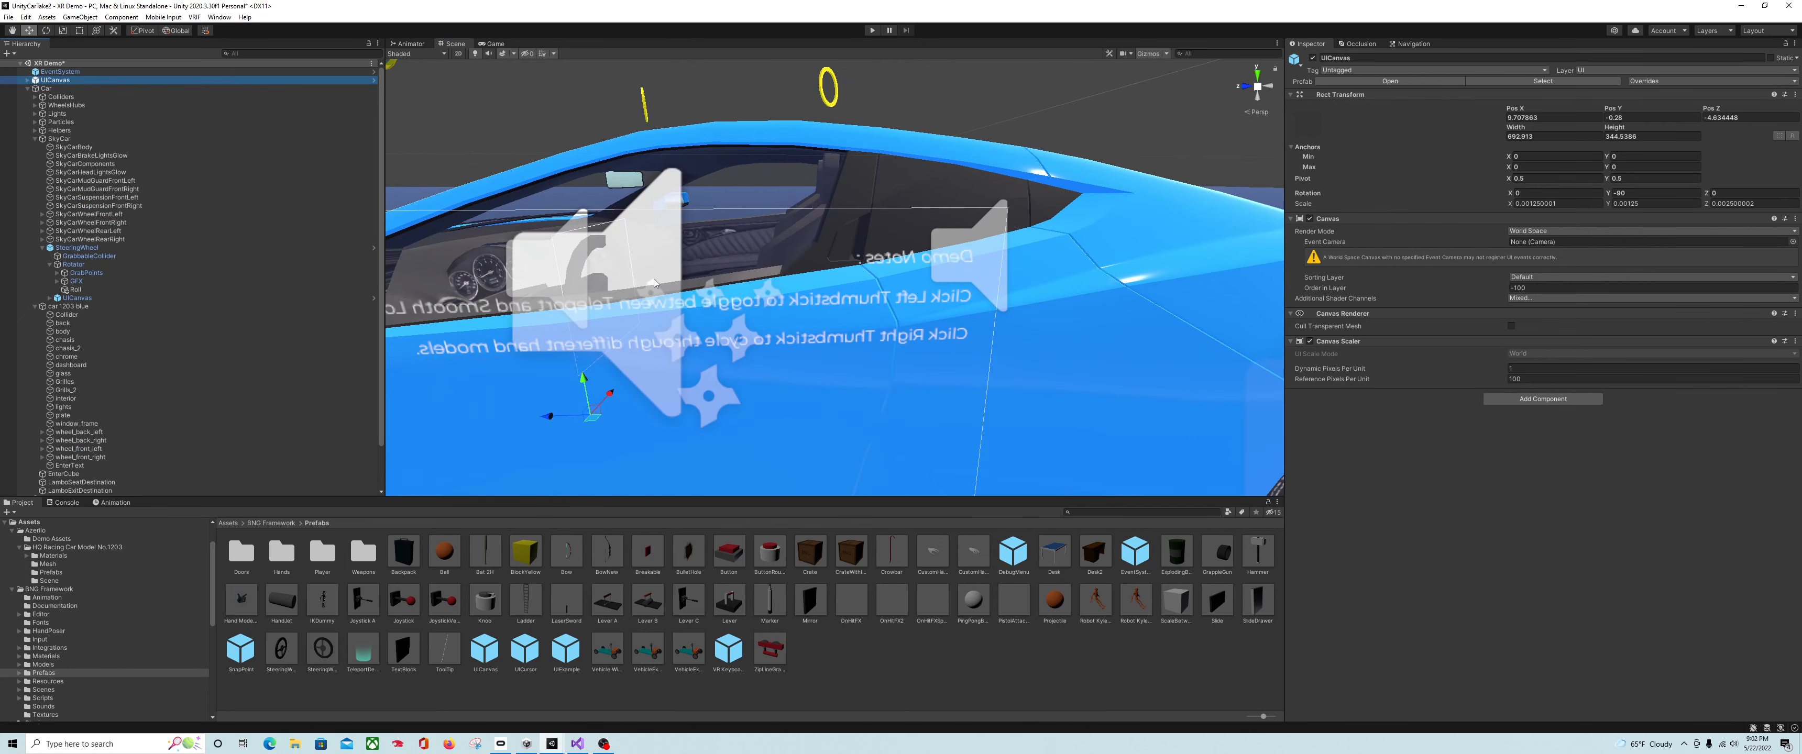
key("r")
key("e")
left_click_drag(624, 428, 596, 375)
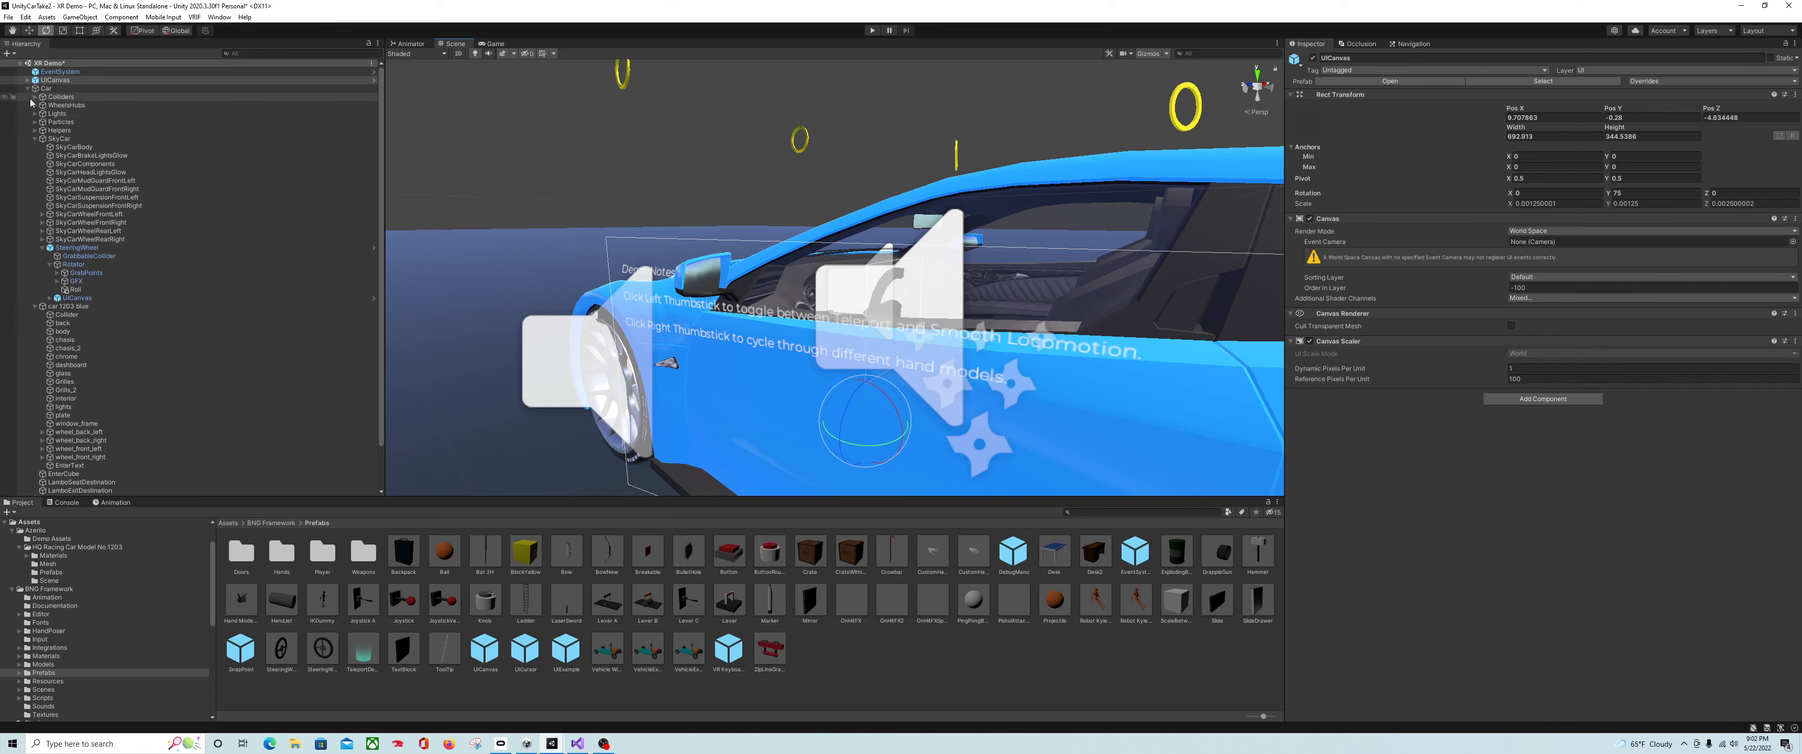
- Unpack the UICanvas prefab completely and make it a child of EnterText
left_click(28, 81)
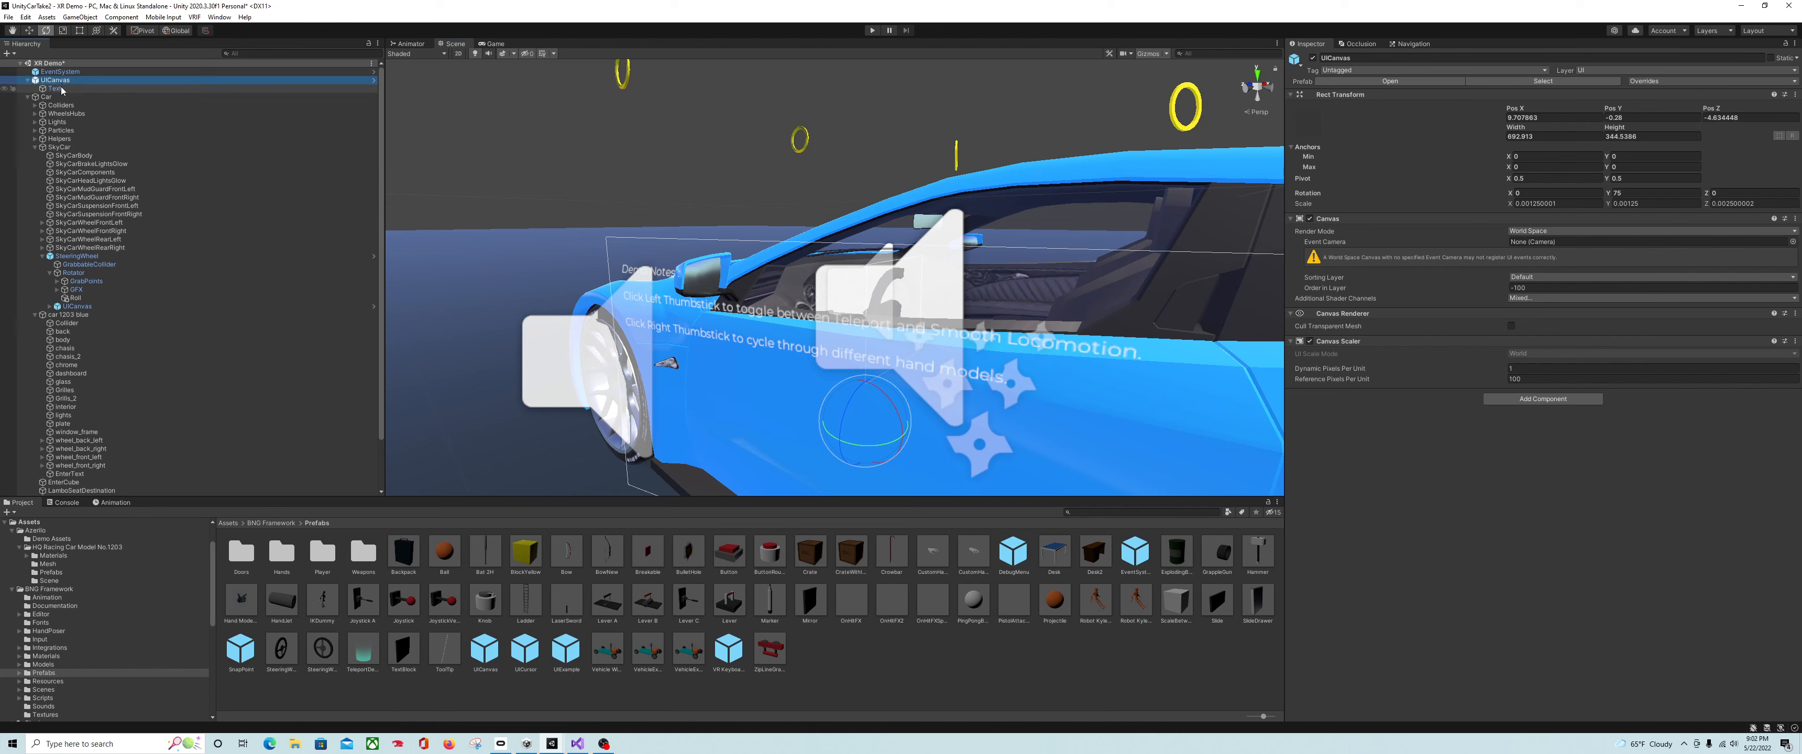
right_click(73, 84)
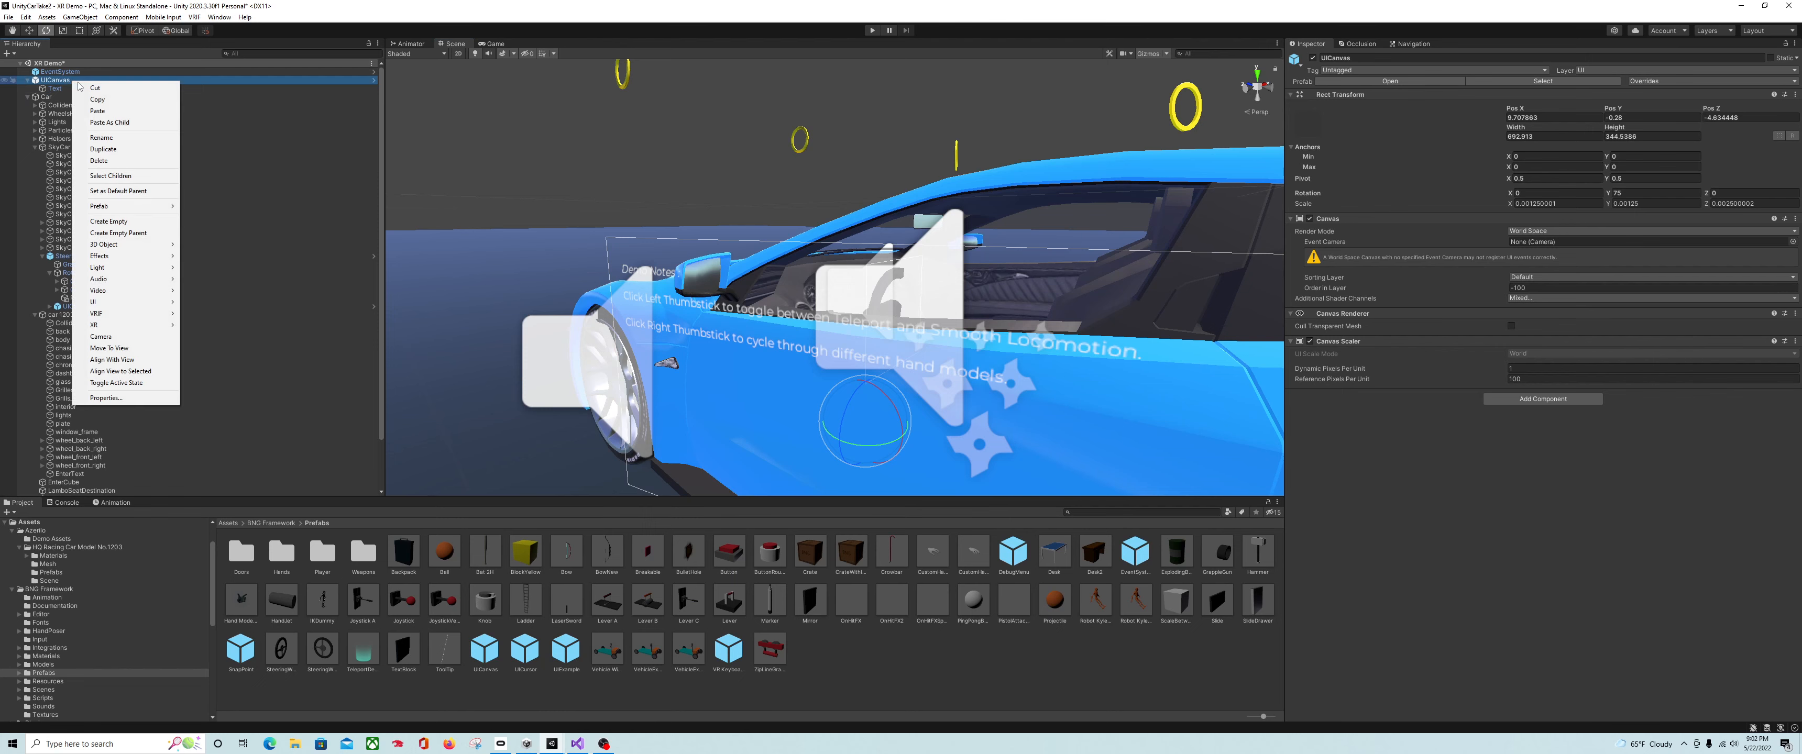
mouse_move(182, 208)
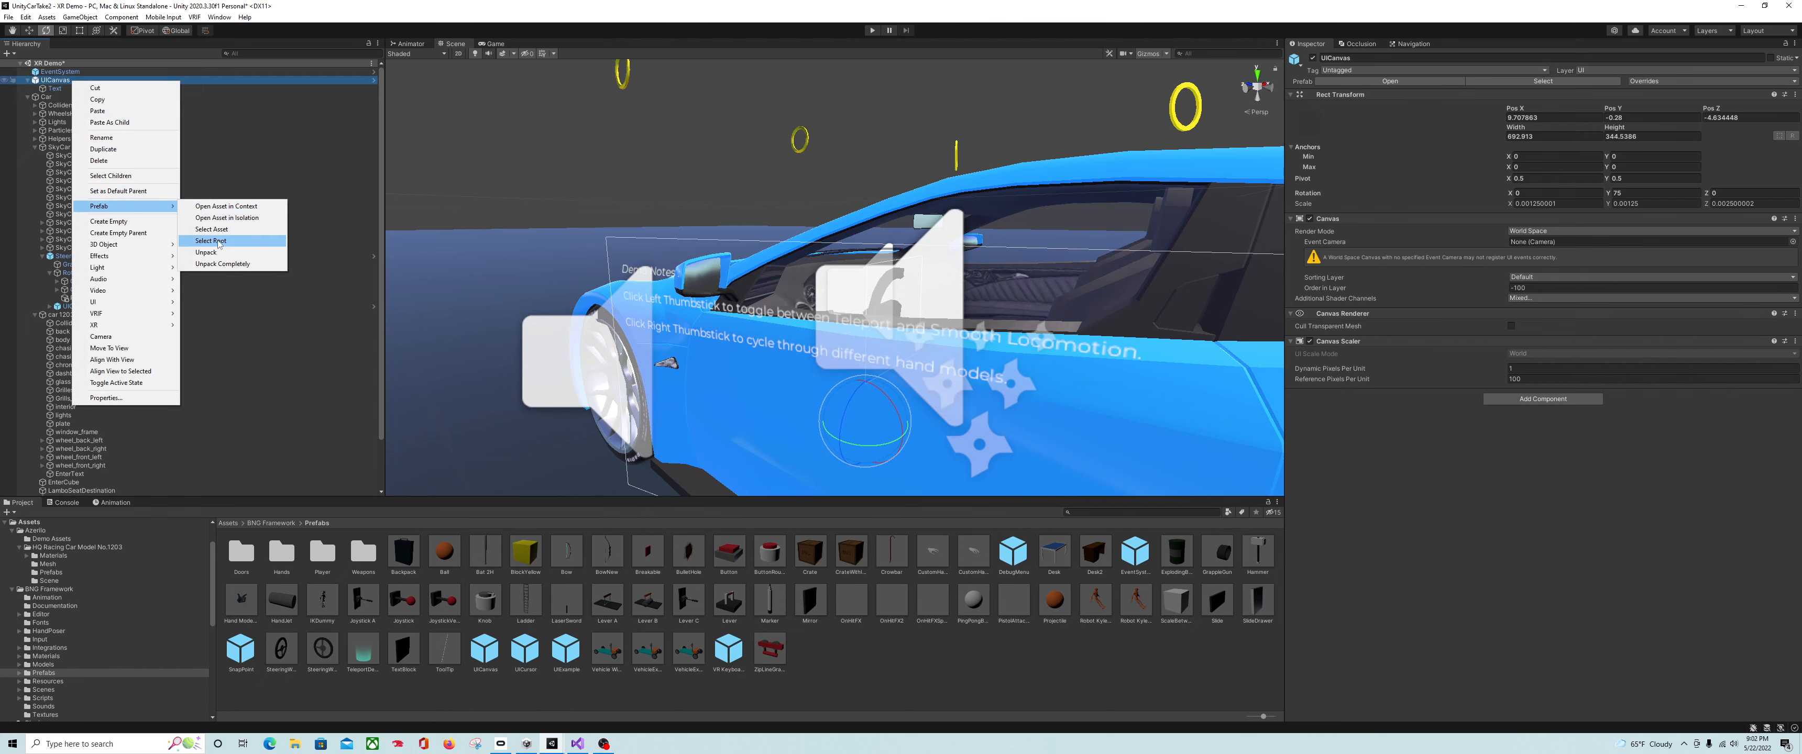
left_click(222, 264)
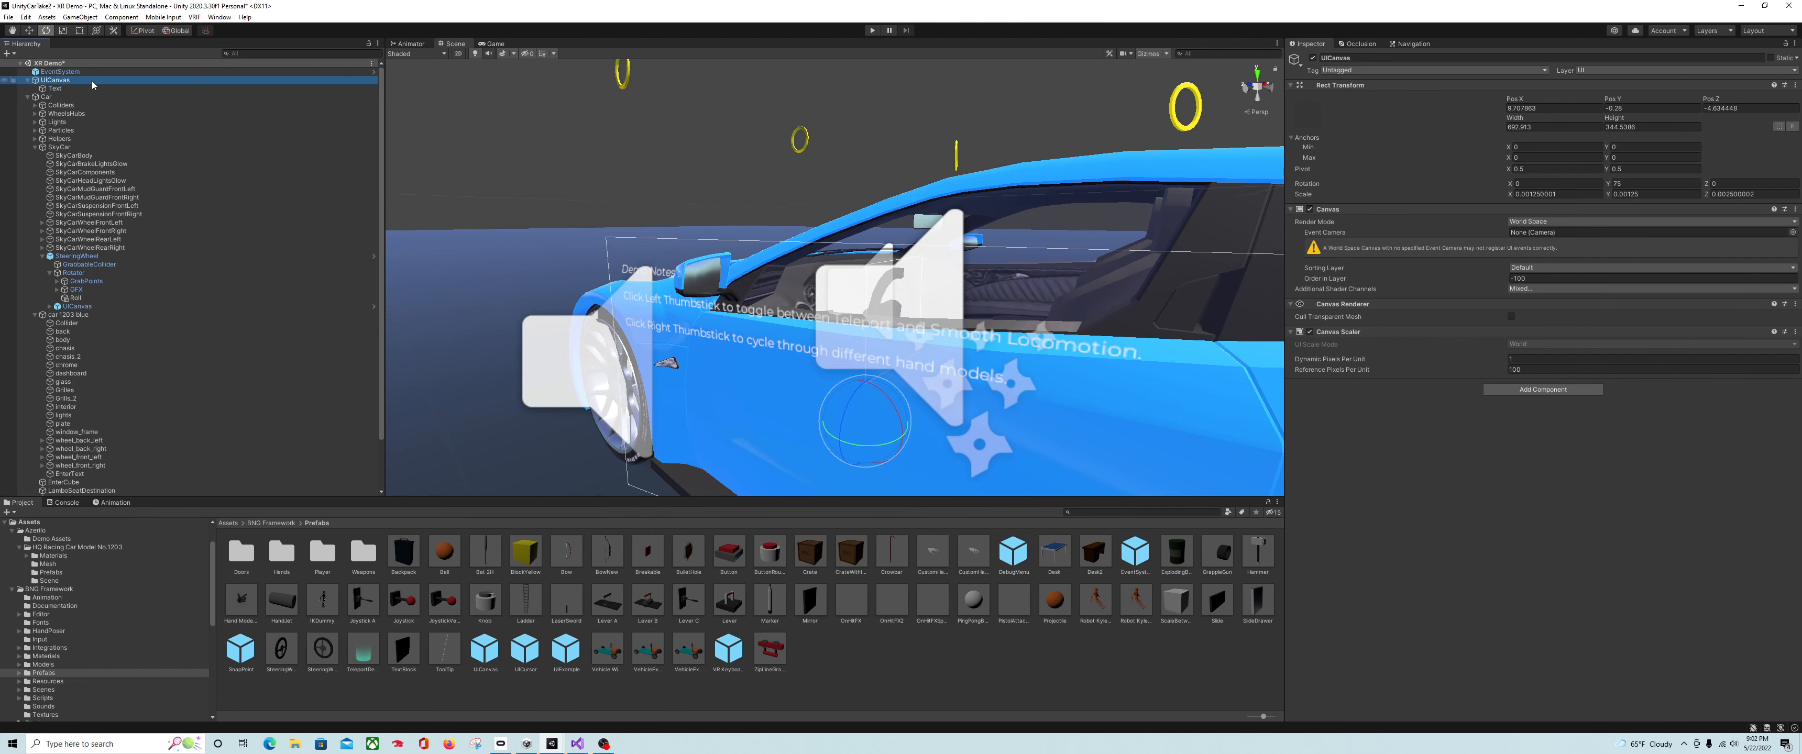
scroll(91, 81, "down", 2)
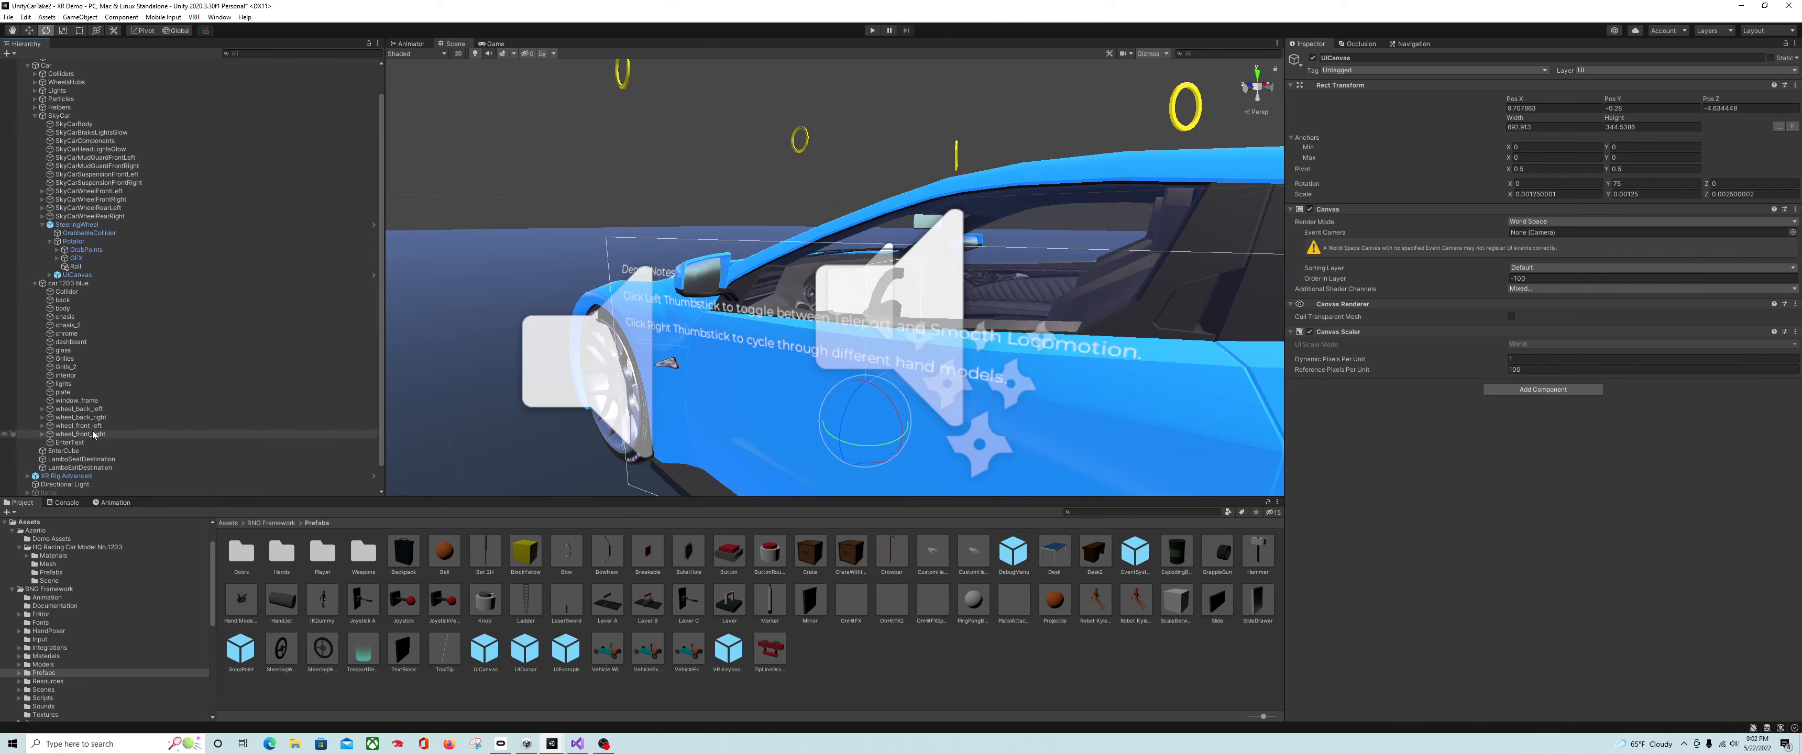
scroll(79, 94, "up", 2)
left_click_drag(75, 80, 133, 417)
- Delete the demo notes Text object from the UICanvas under EnterText
left_click(115, 417)
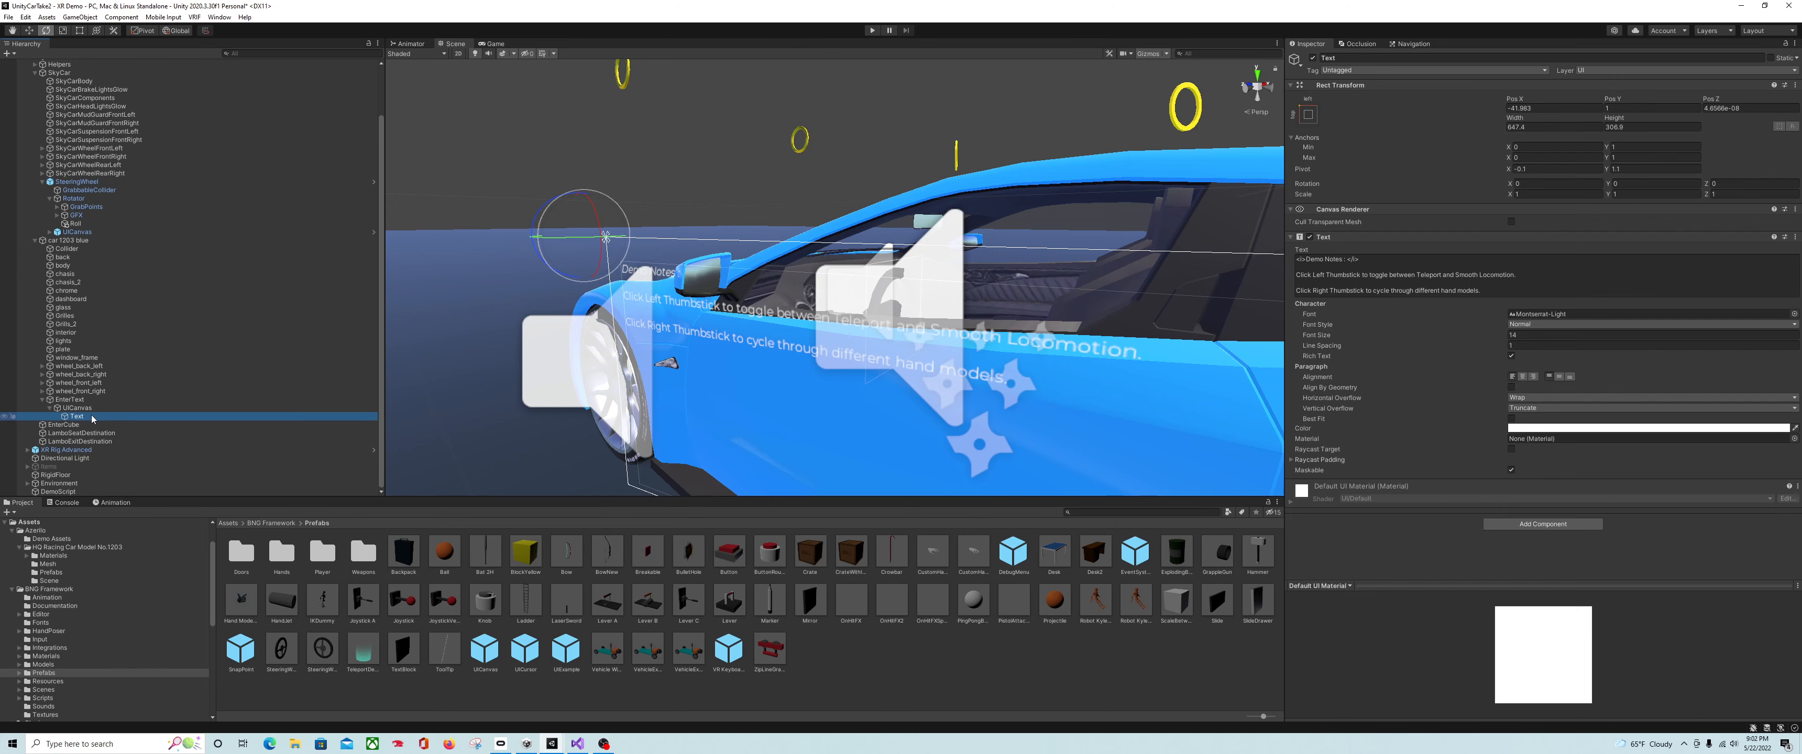
key("Left")
key("Left")
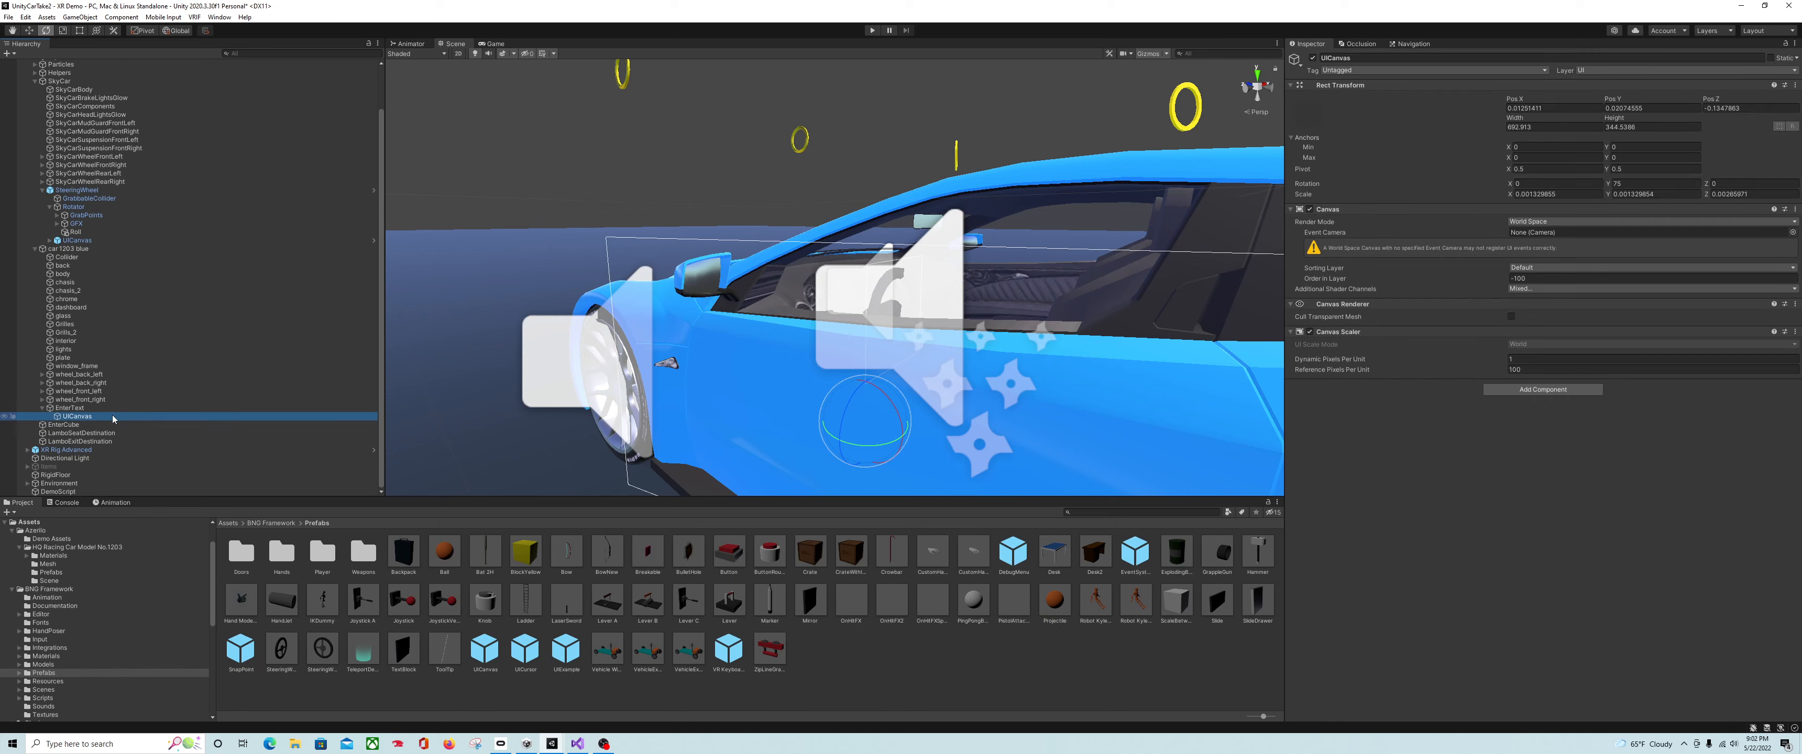
- Add a TextMeshPro text object to the UICanvas under EnterText and import the TMP Essentials
right_click(113, 416)
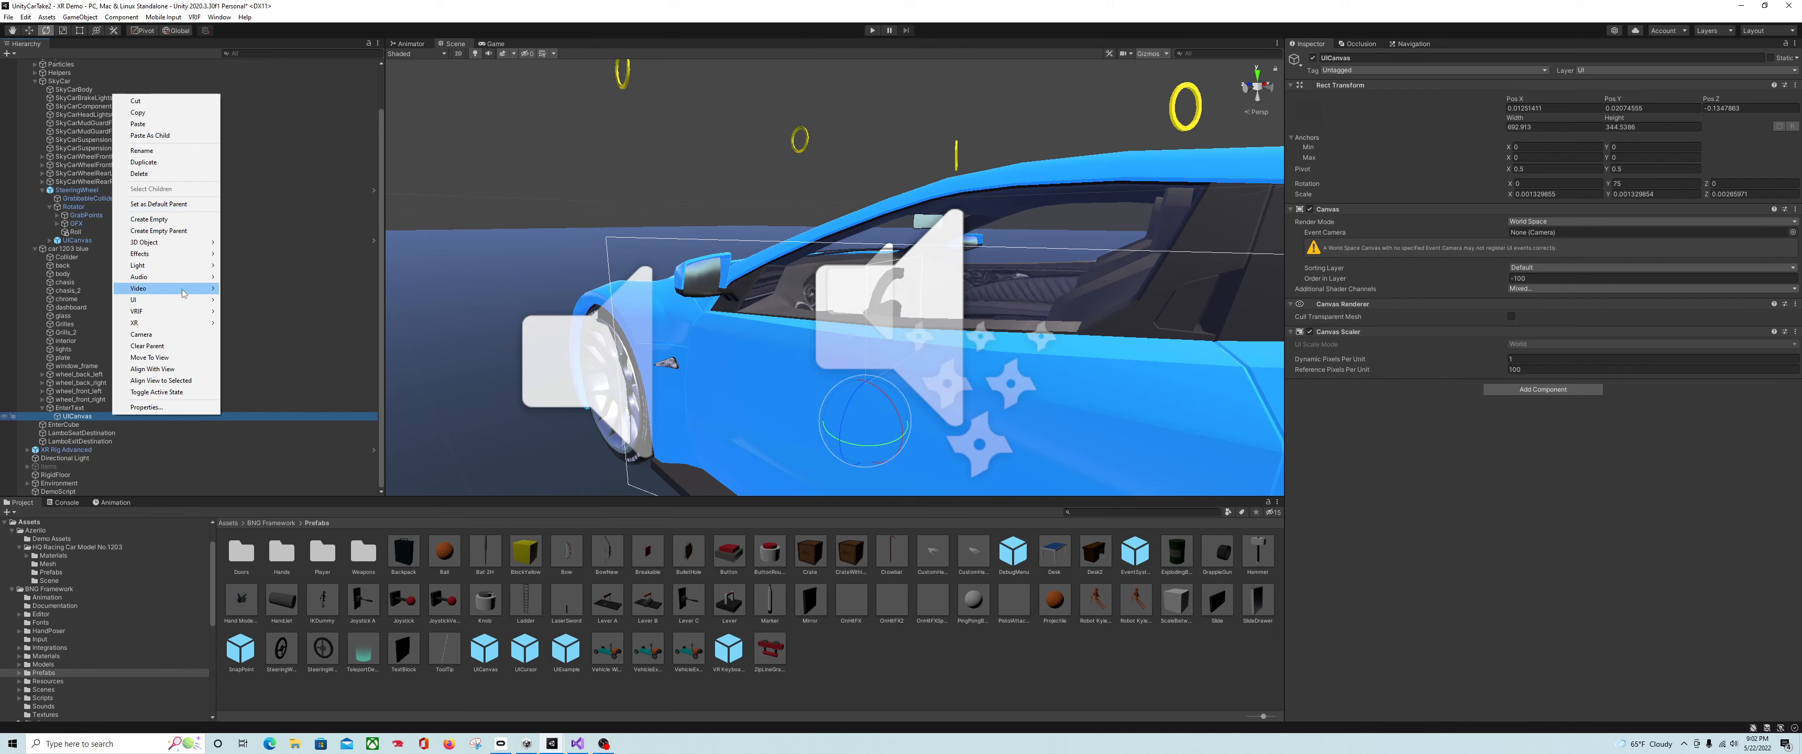
mouse_move(180, 305)
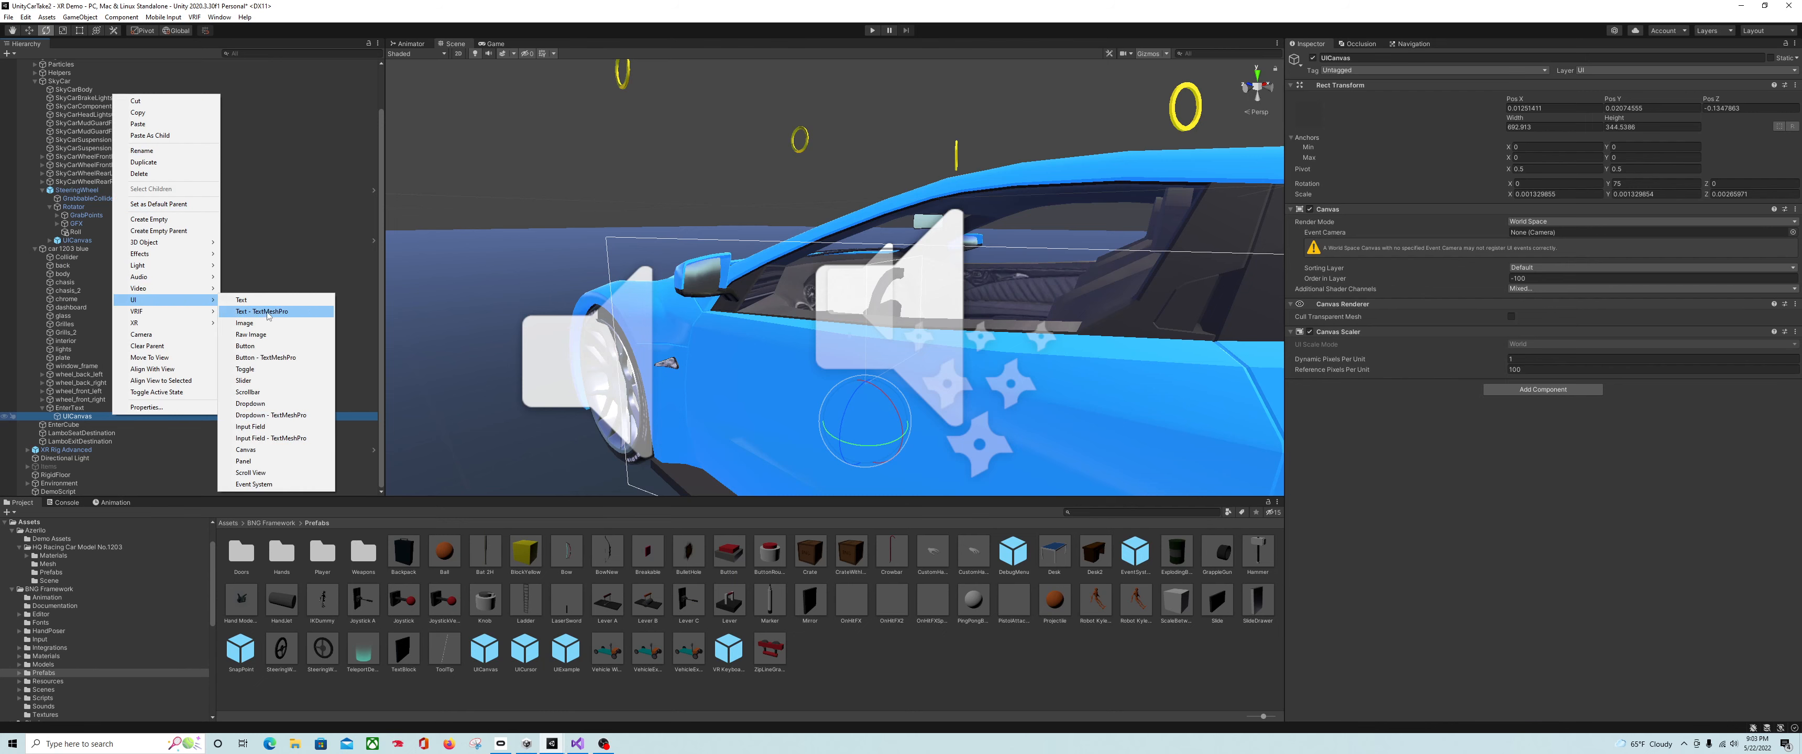
left_click(262, 311)
left_click(403, 231)
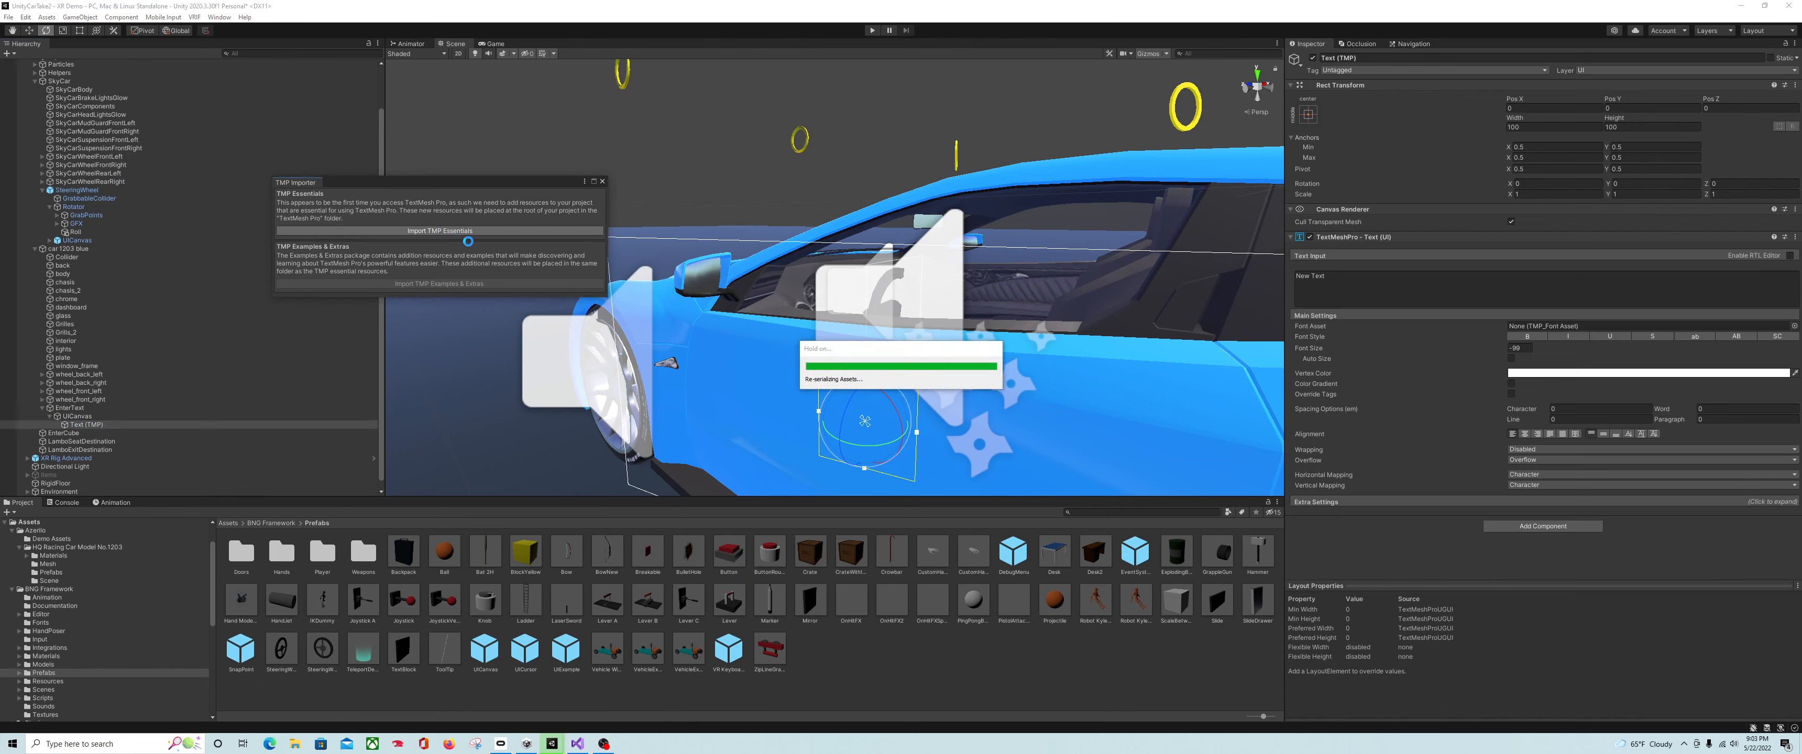
left_click(601, 181)
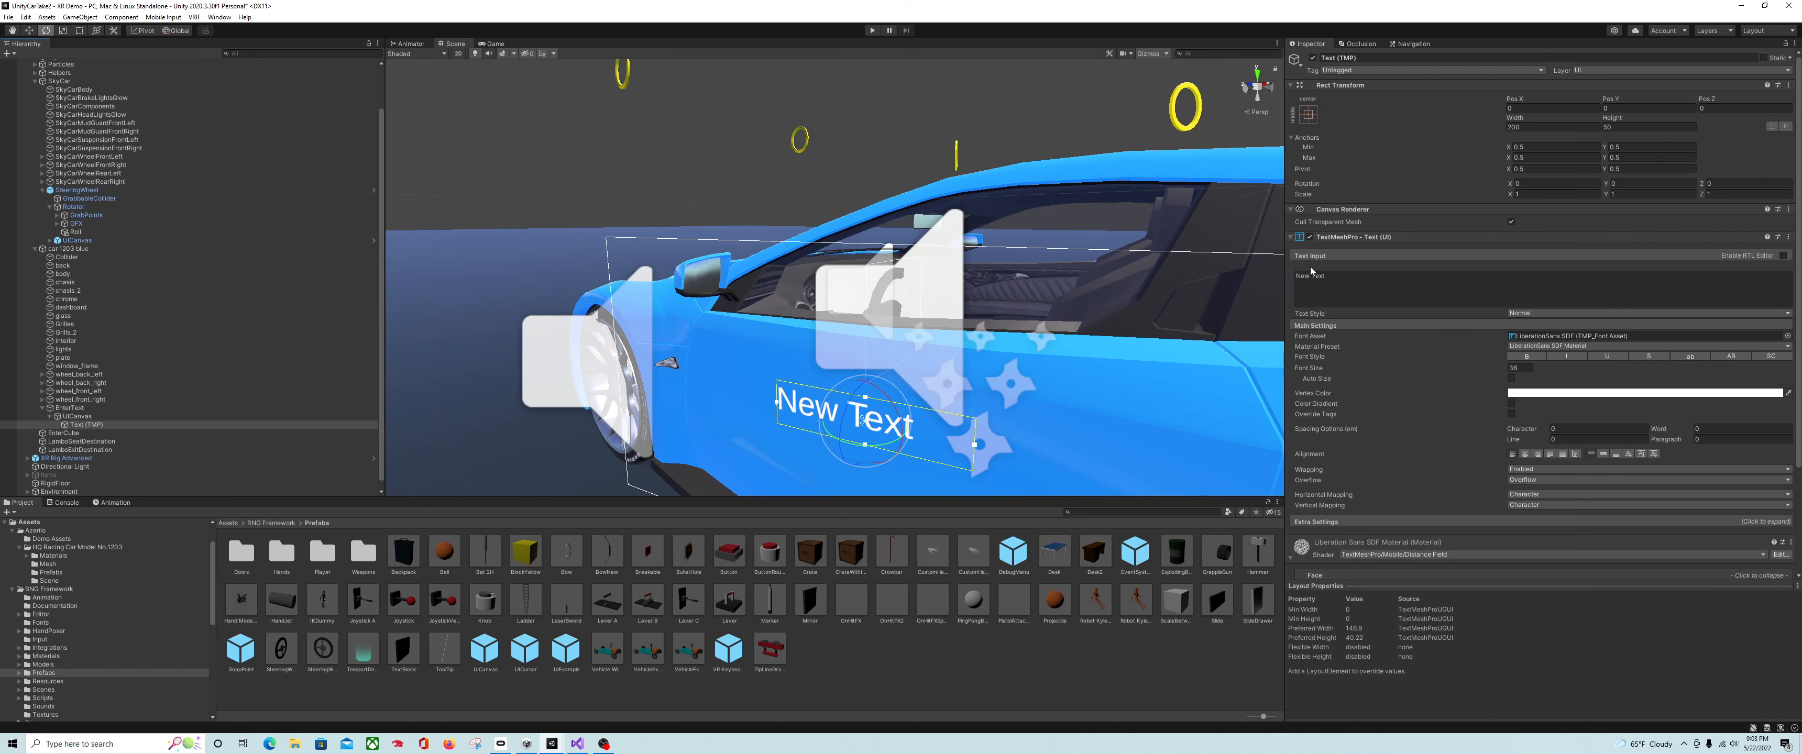
- Change the text of the TextMeshPro object under UICanvas to "Press X to Enter"
left_click(1338, 277)
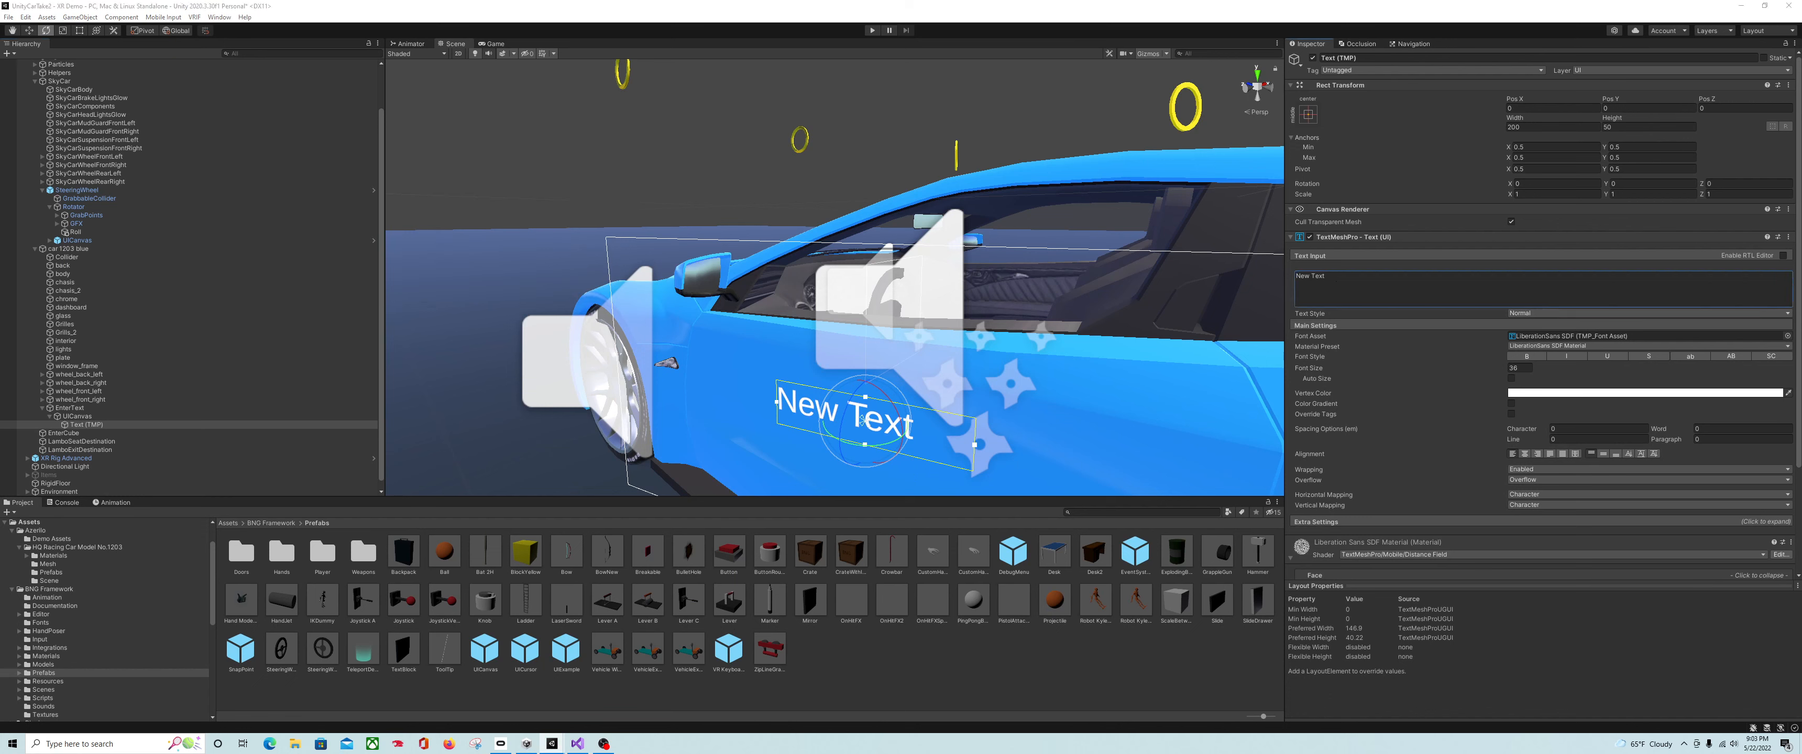
left_click(1353, 280)
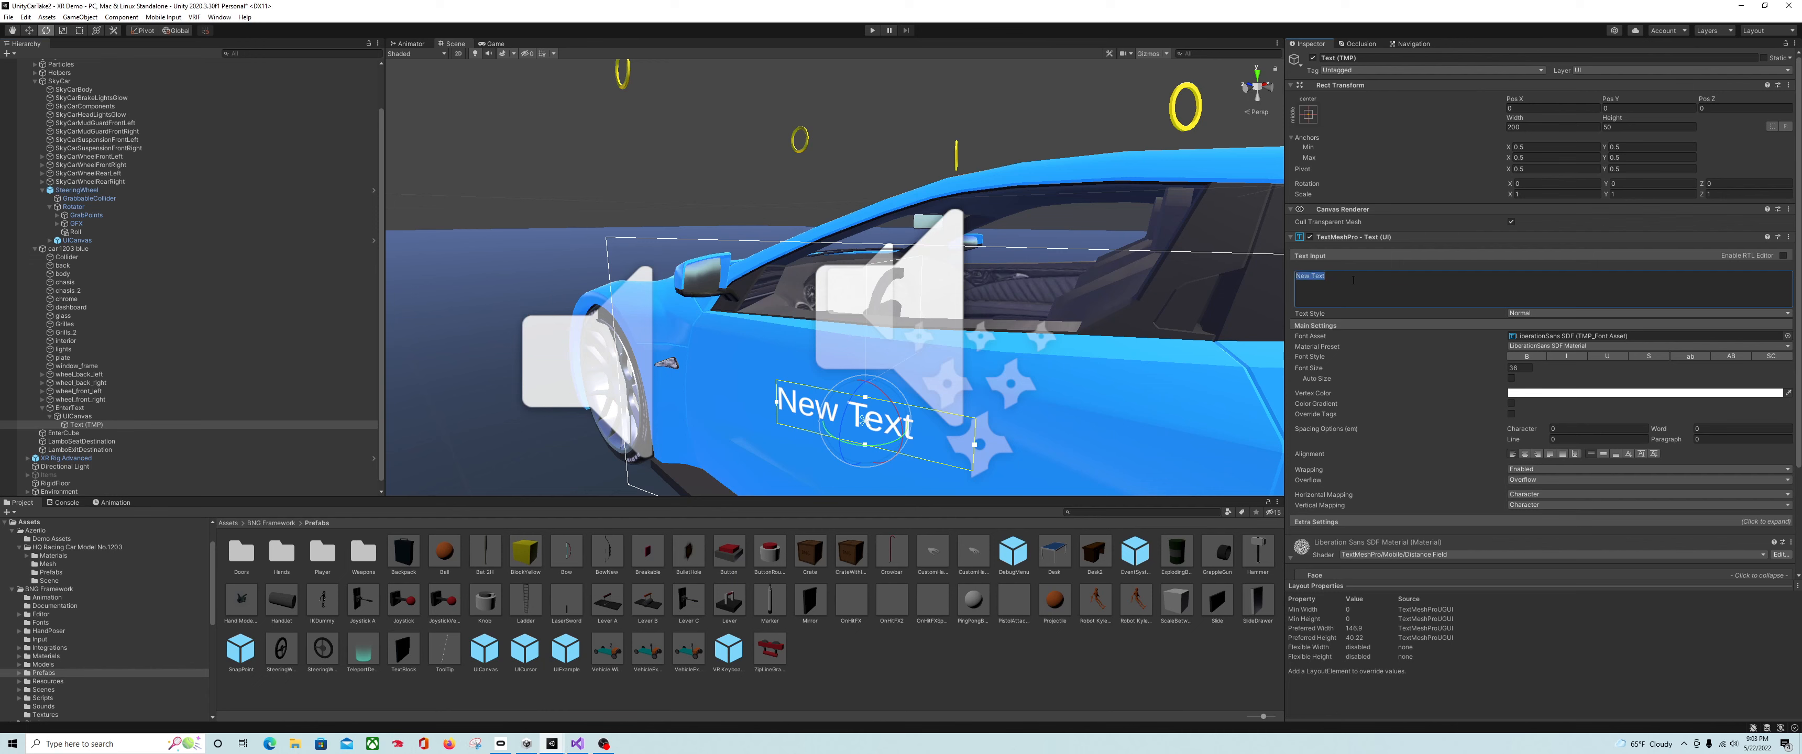
type("Pres")
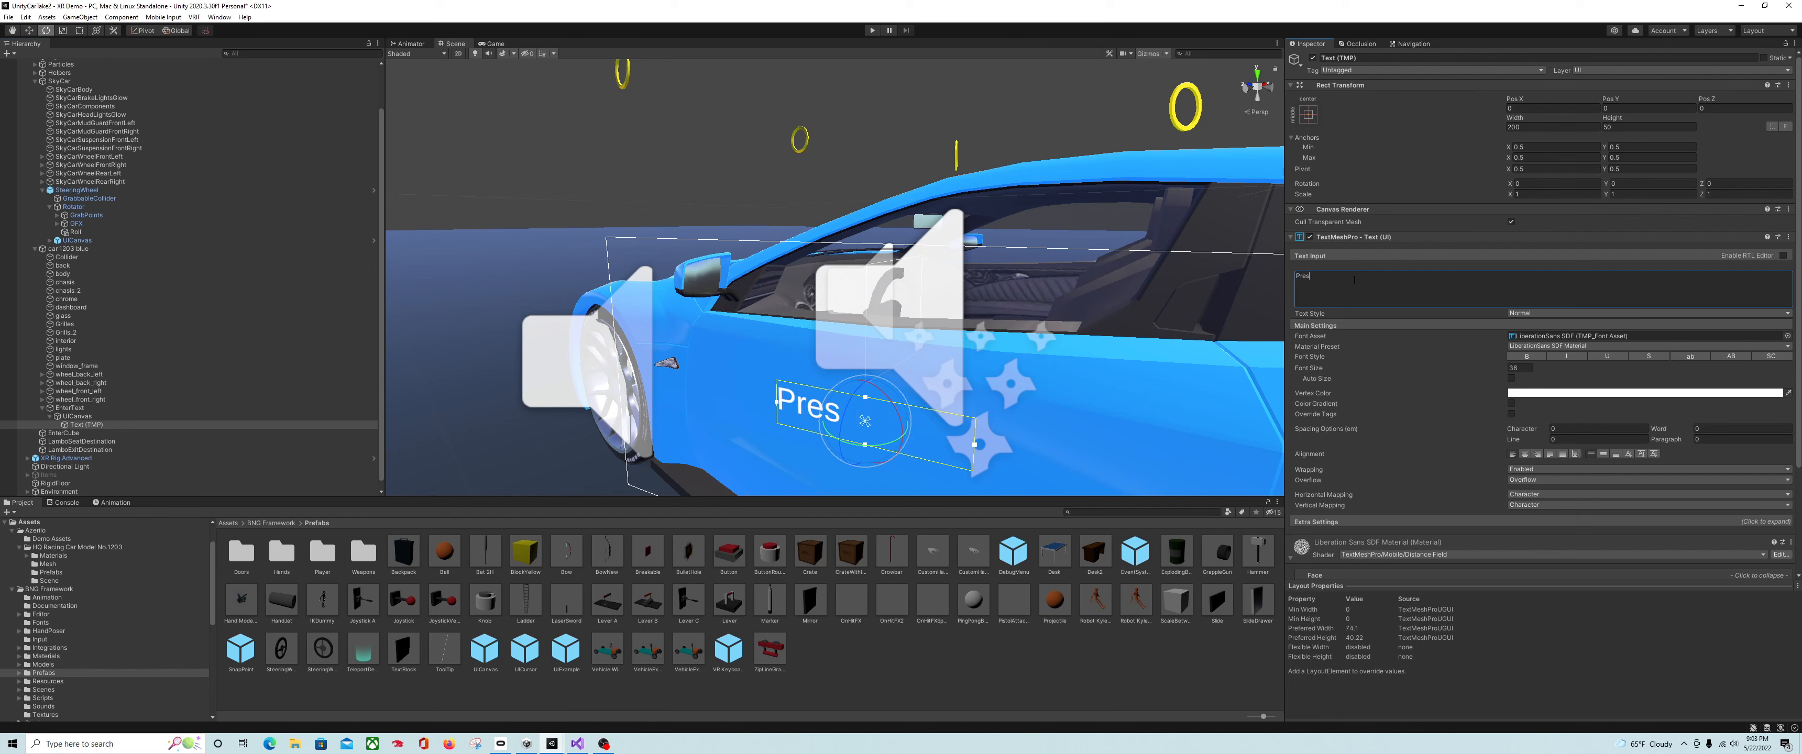
type("s X to Enter")
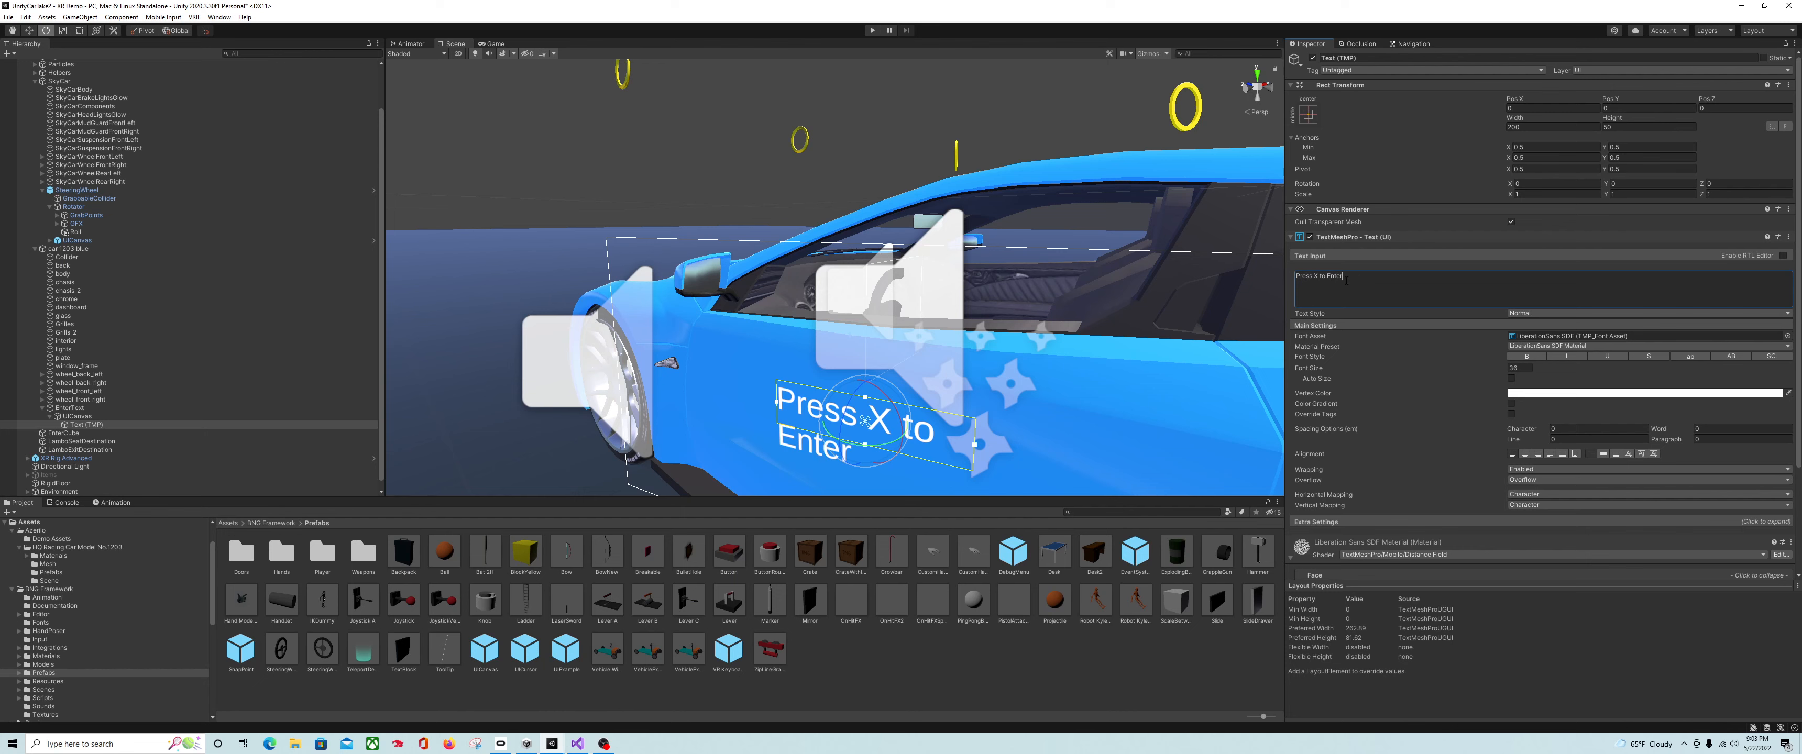
- Widen the Text (TMP) rectangle to about 341 so the prompt fits on a single line
scroll(1008, 467, "down", 4)
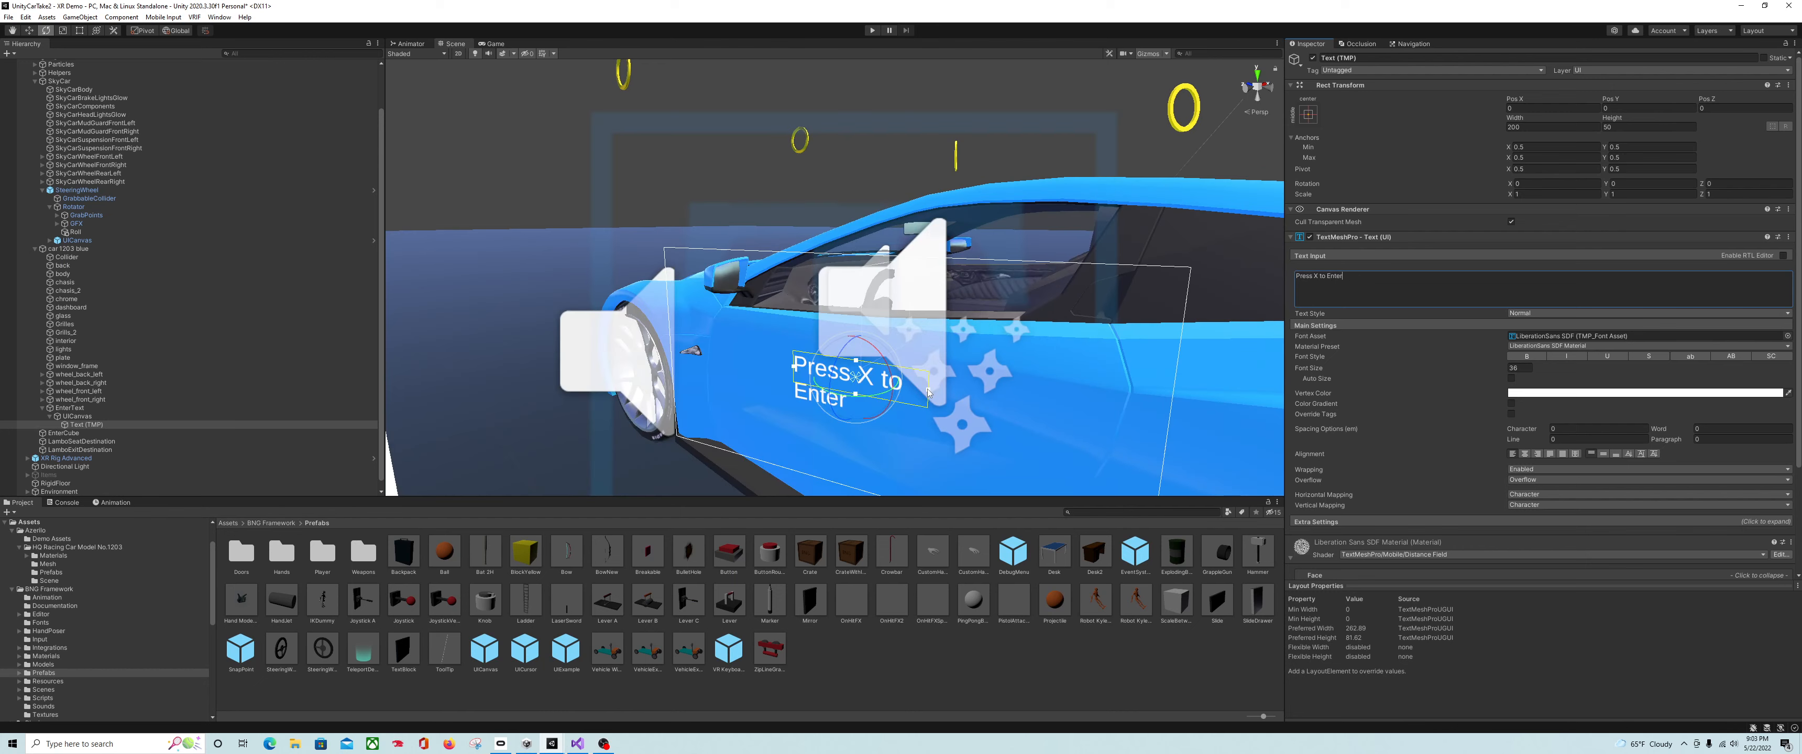
left_click(956, 394)
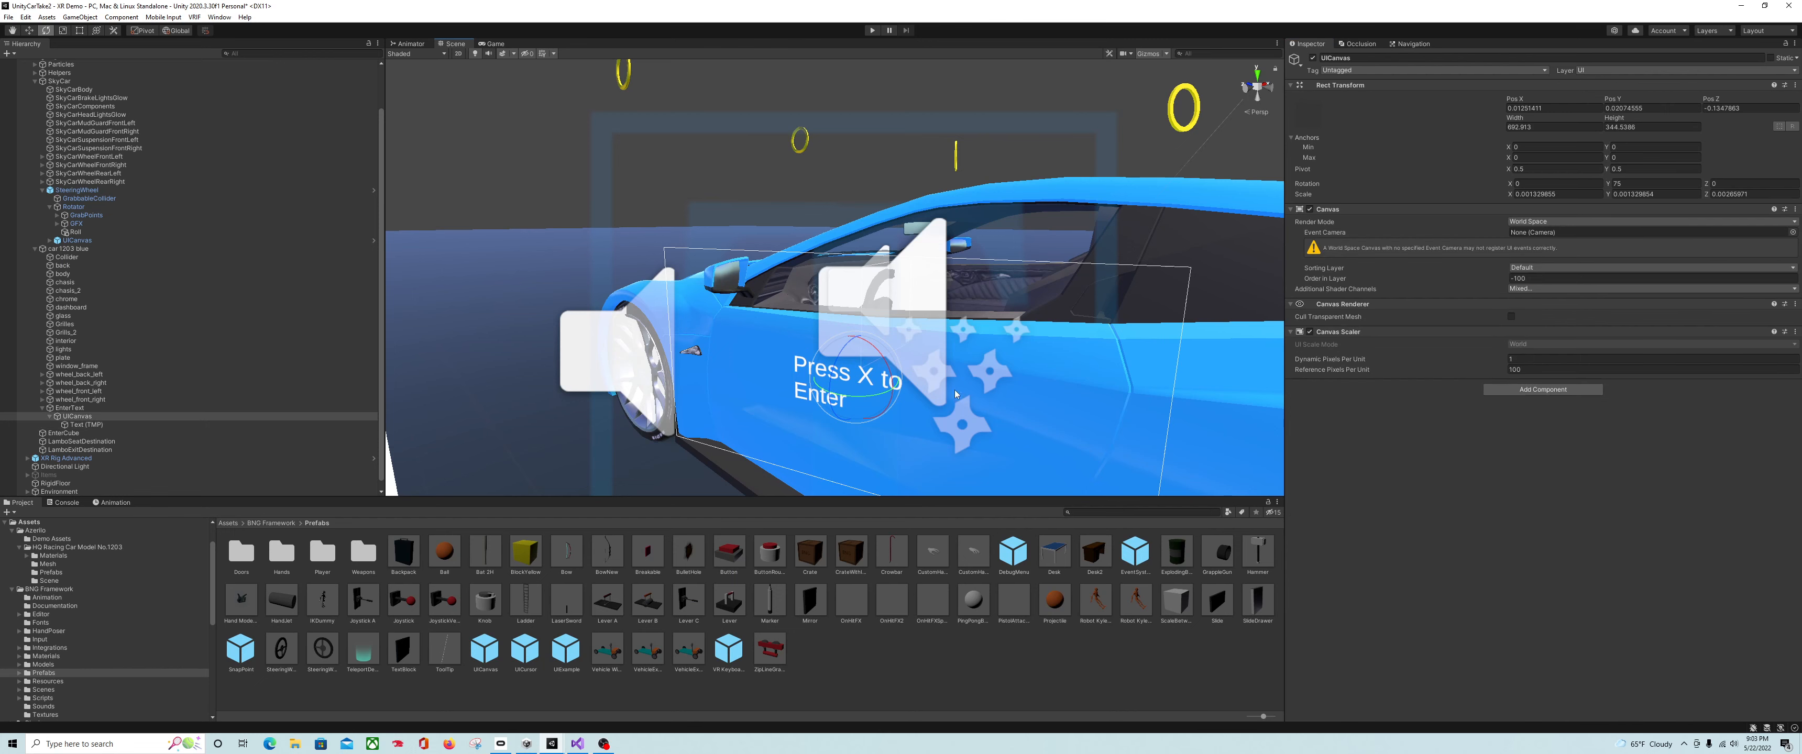
right_click_drag(861, 385, 922, 379)
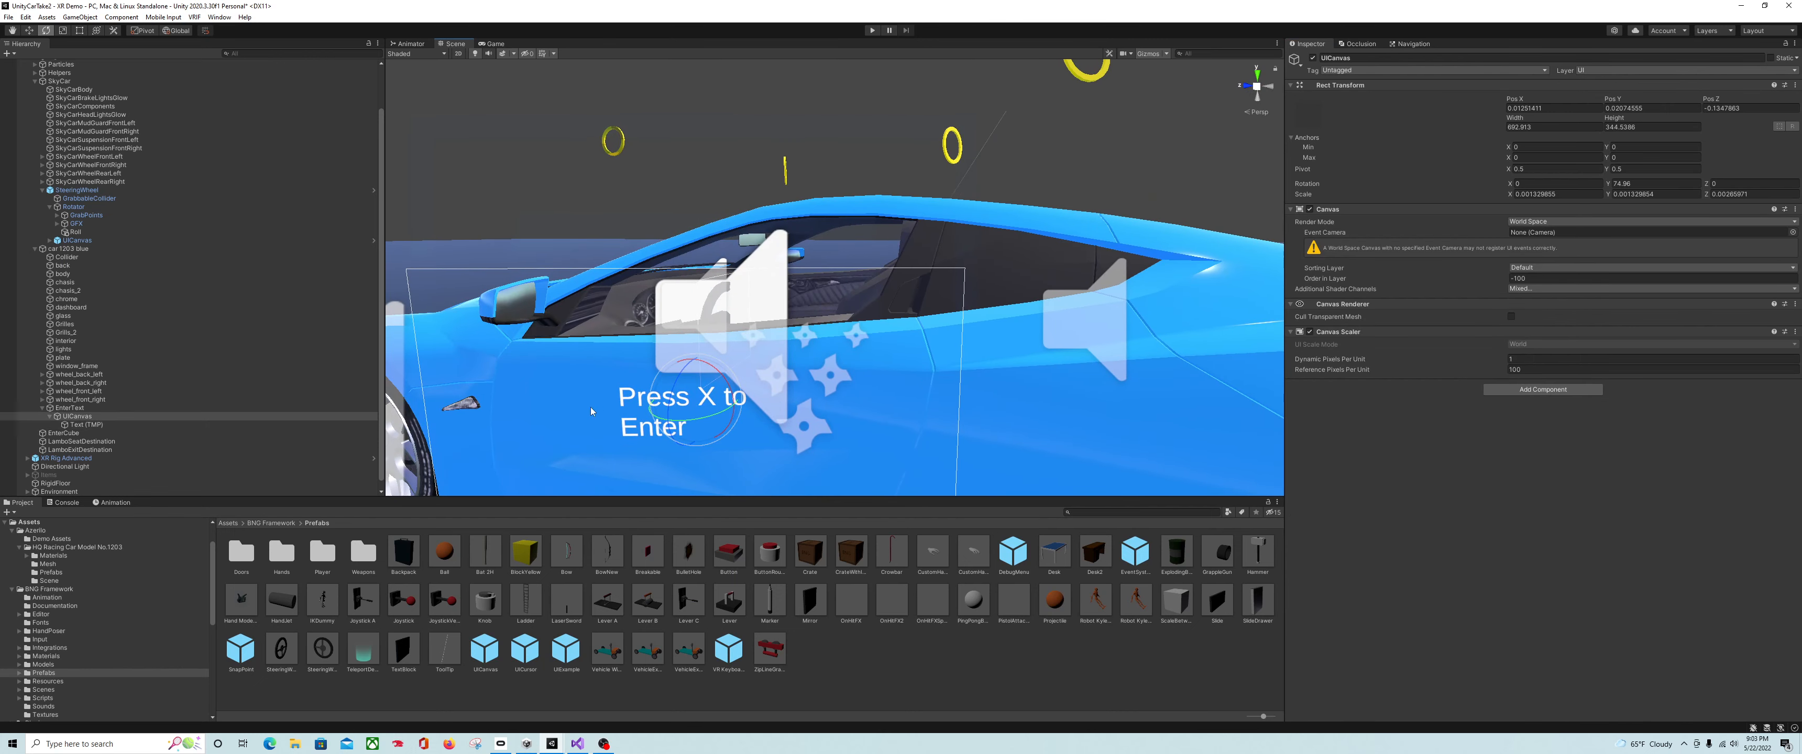
left_click(84, 423)
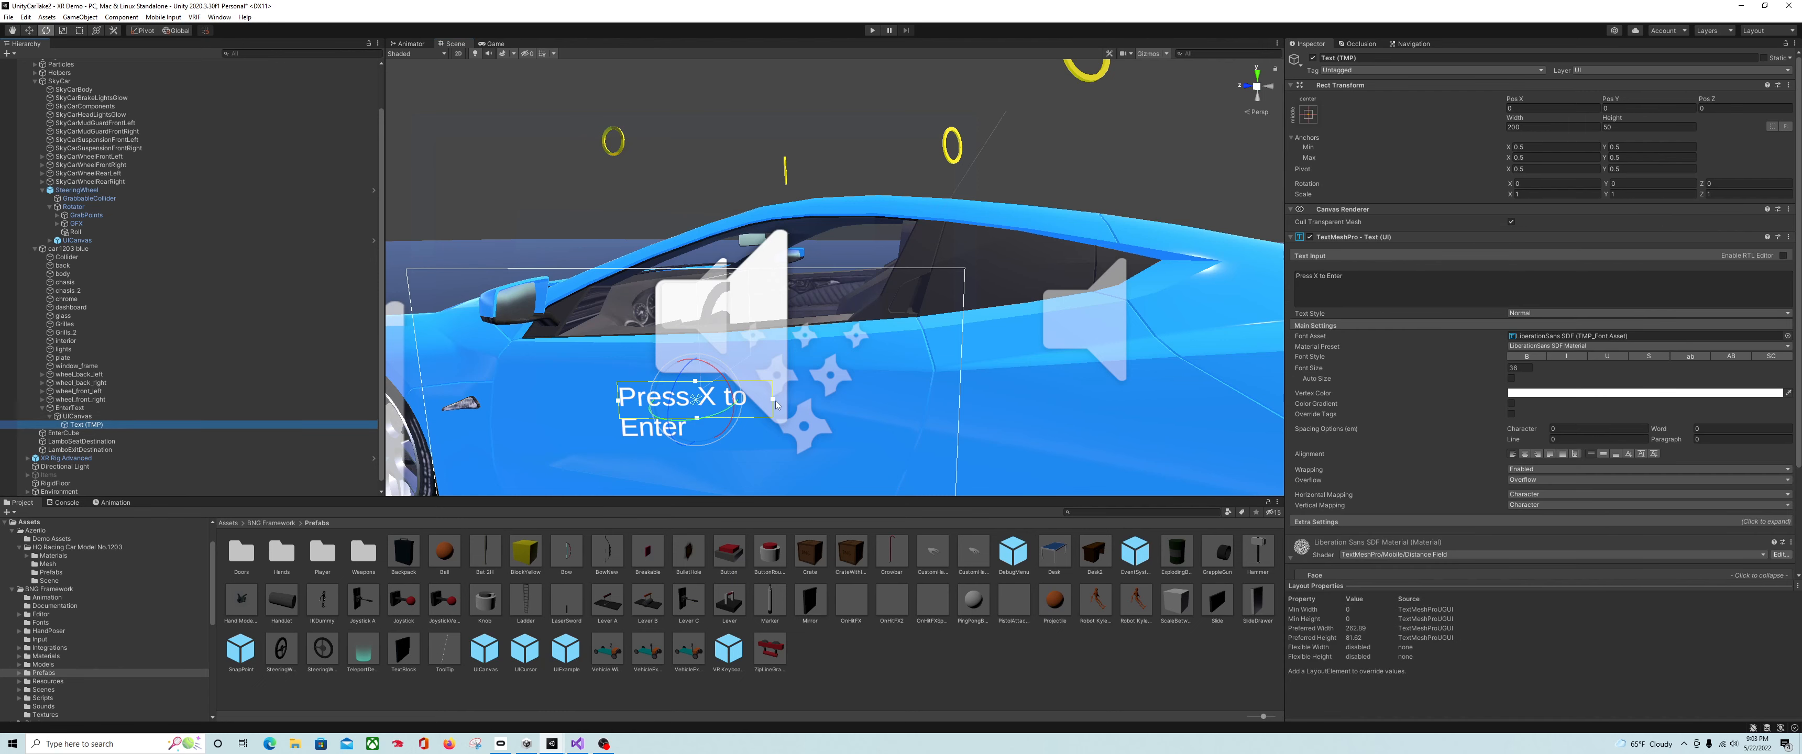
left_click_drag(774, 403, 784, 402)
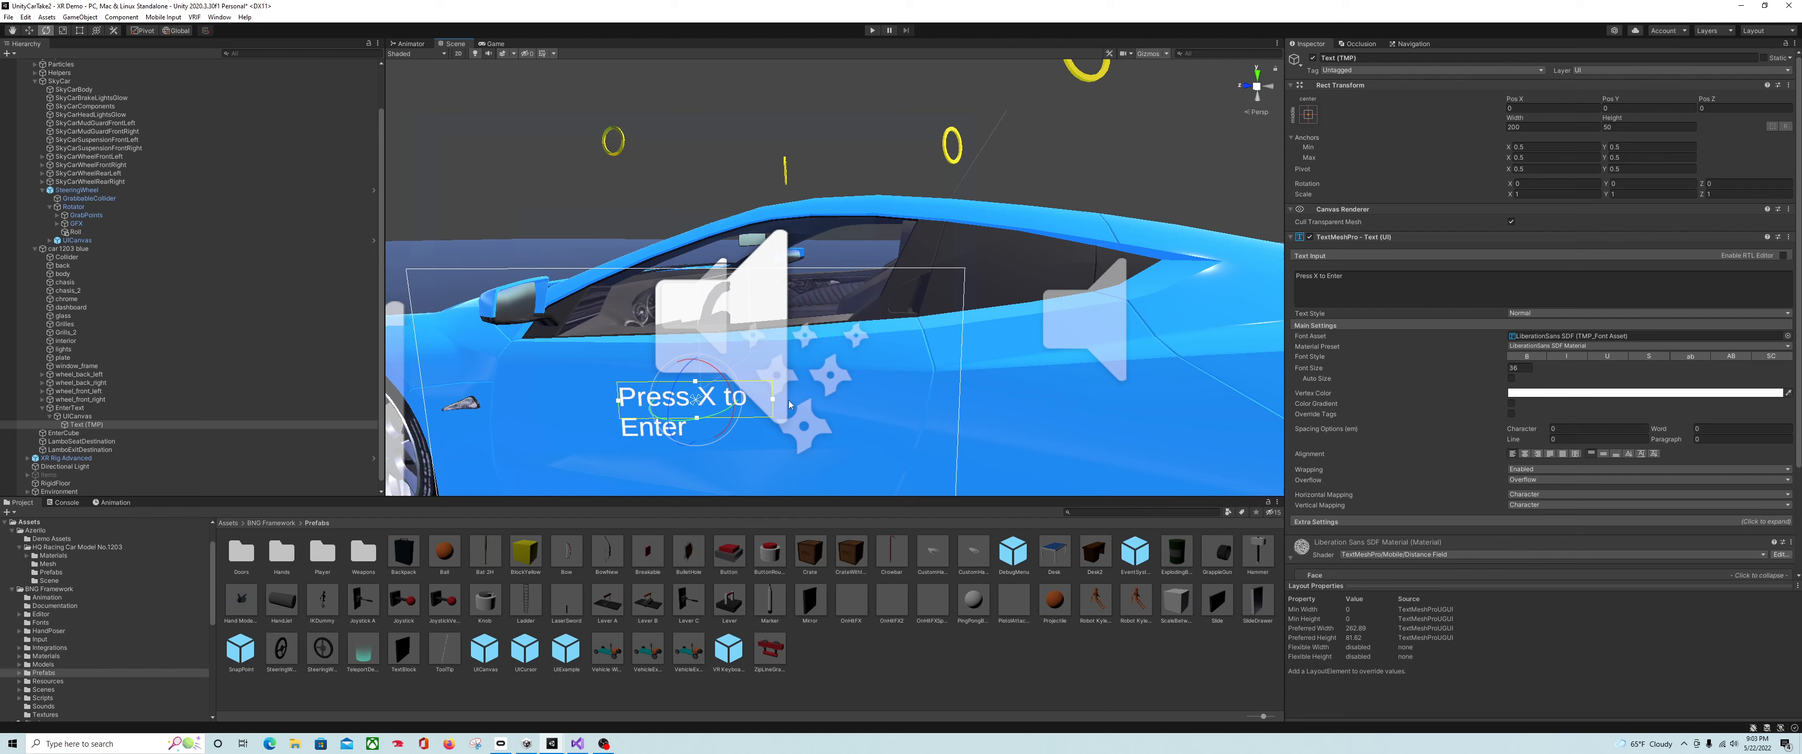
key("t")
left_click_drag(766, 407, 878, 404)
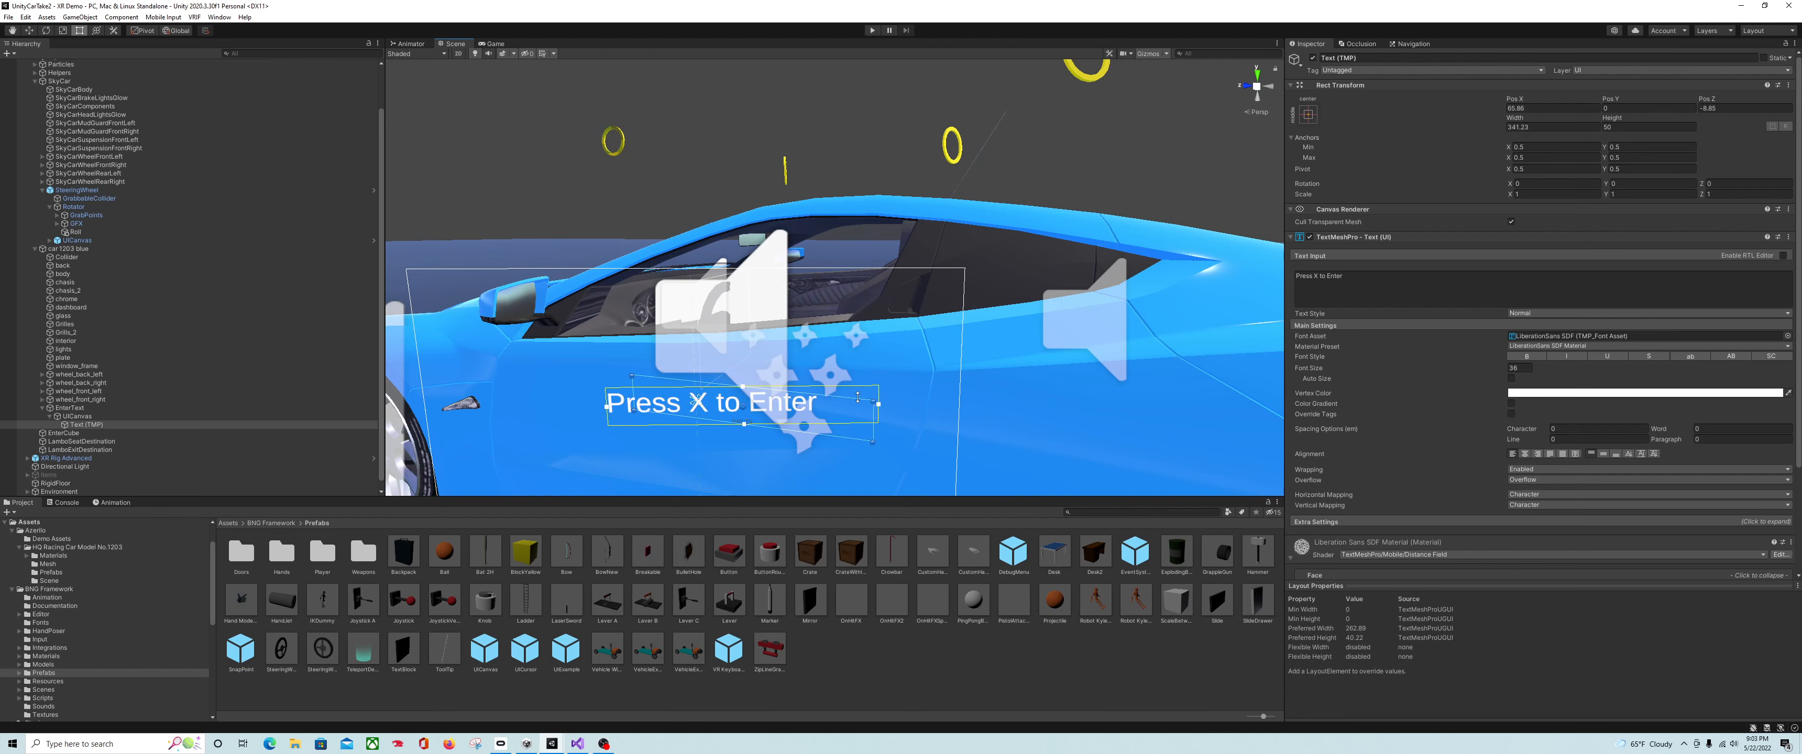
scroll(857, 397, "down", 3)
scroll(857, 398, "up", 3)
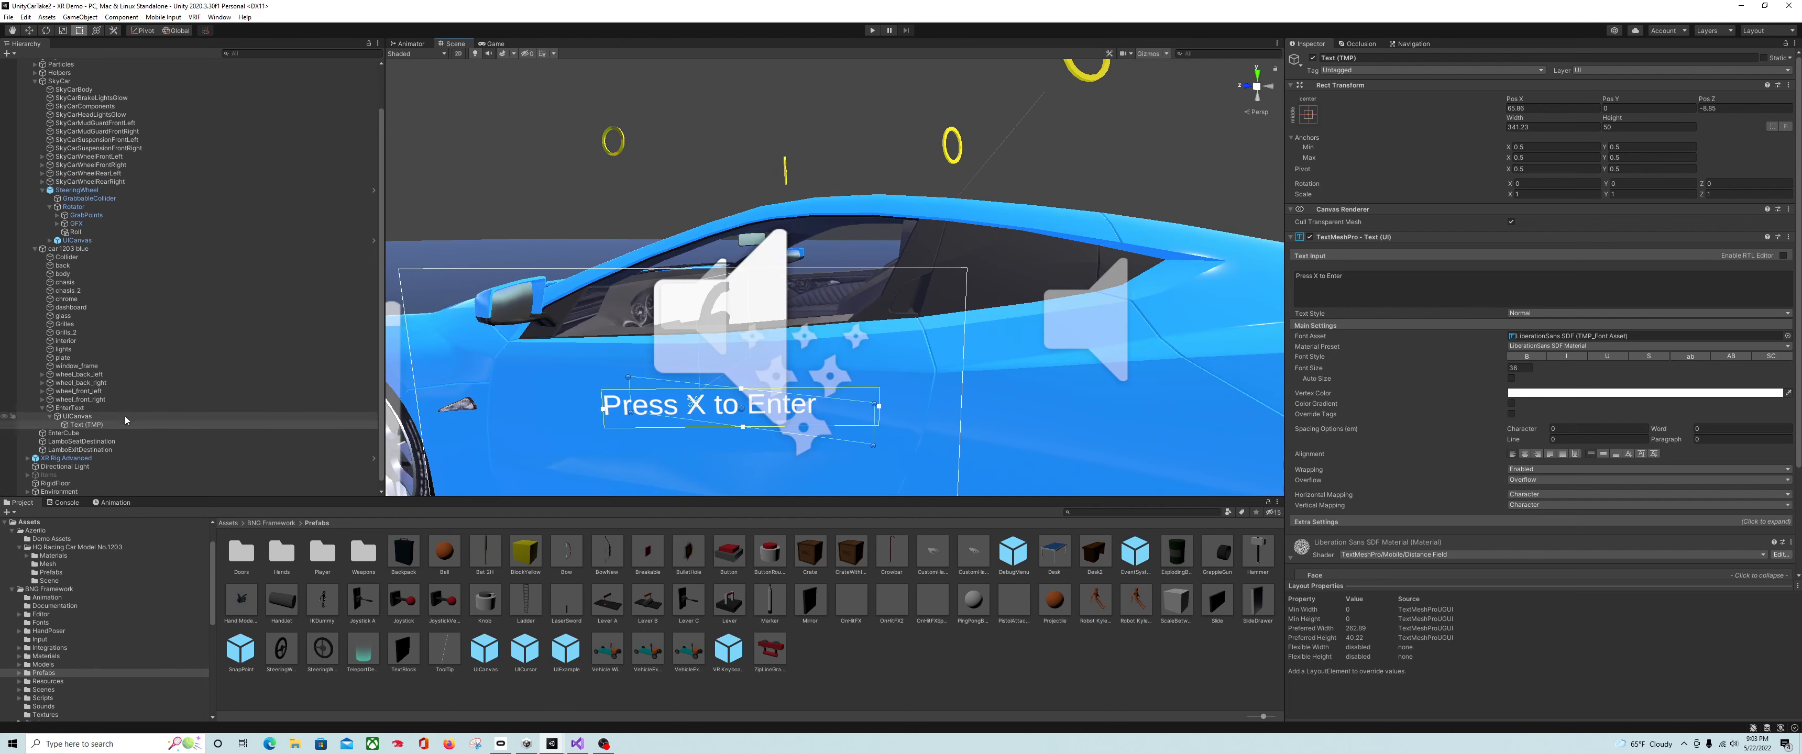
- Shrink the UICanvas rectangle to about 331 by 80 so it closely frames the prompt text
left_click(104, 417)
left_click_drag(497, 386, 715, 390)
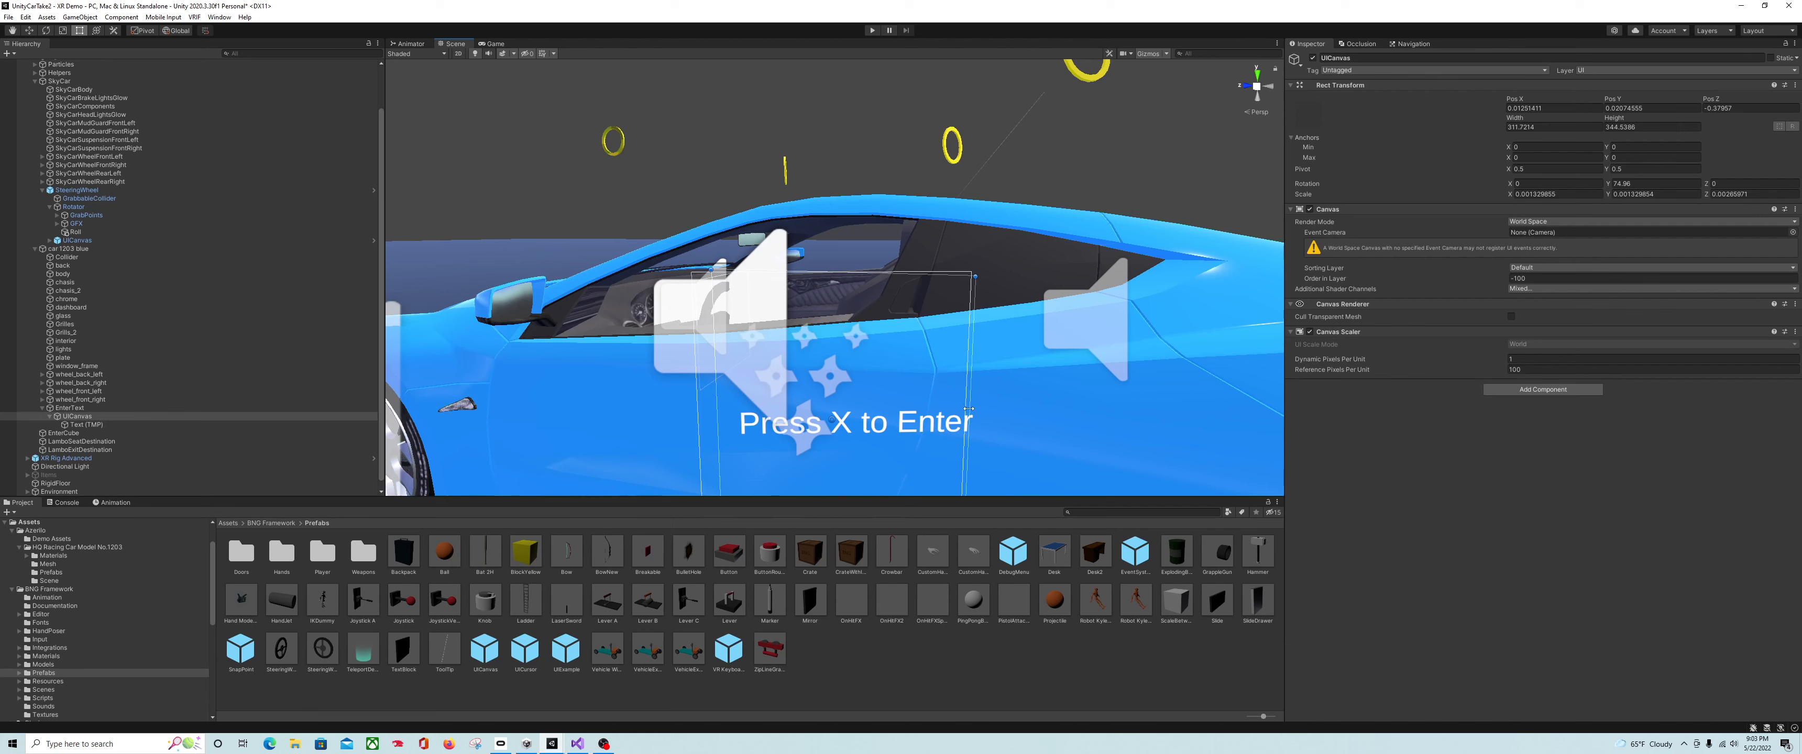
left_click_drag(969, 409, 945, 409)
left_click_drag(833, 274, 858, 439)
middle_click_drag(857, 440, 798, 382)
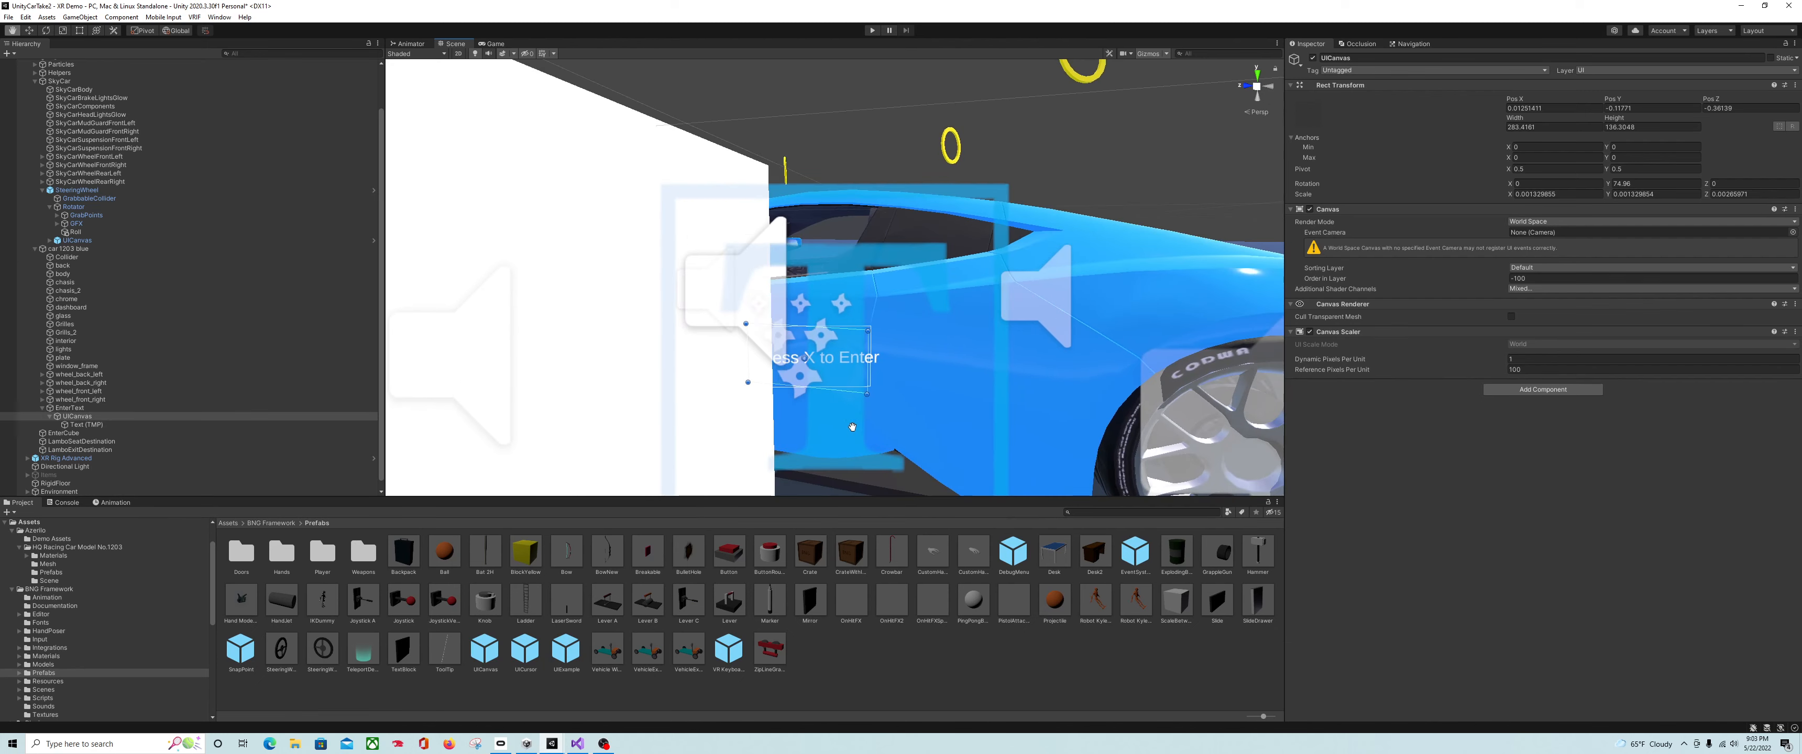
scroll(798, 382, "up", 3)
left_click_drag(793, 384, 727, 344)
left_click_drag(869, 338, 915, 339)
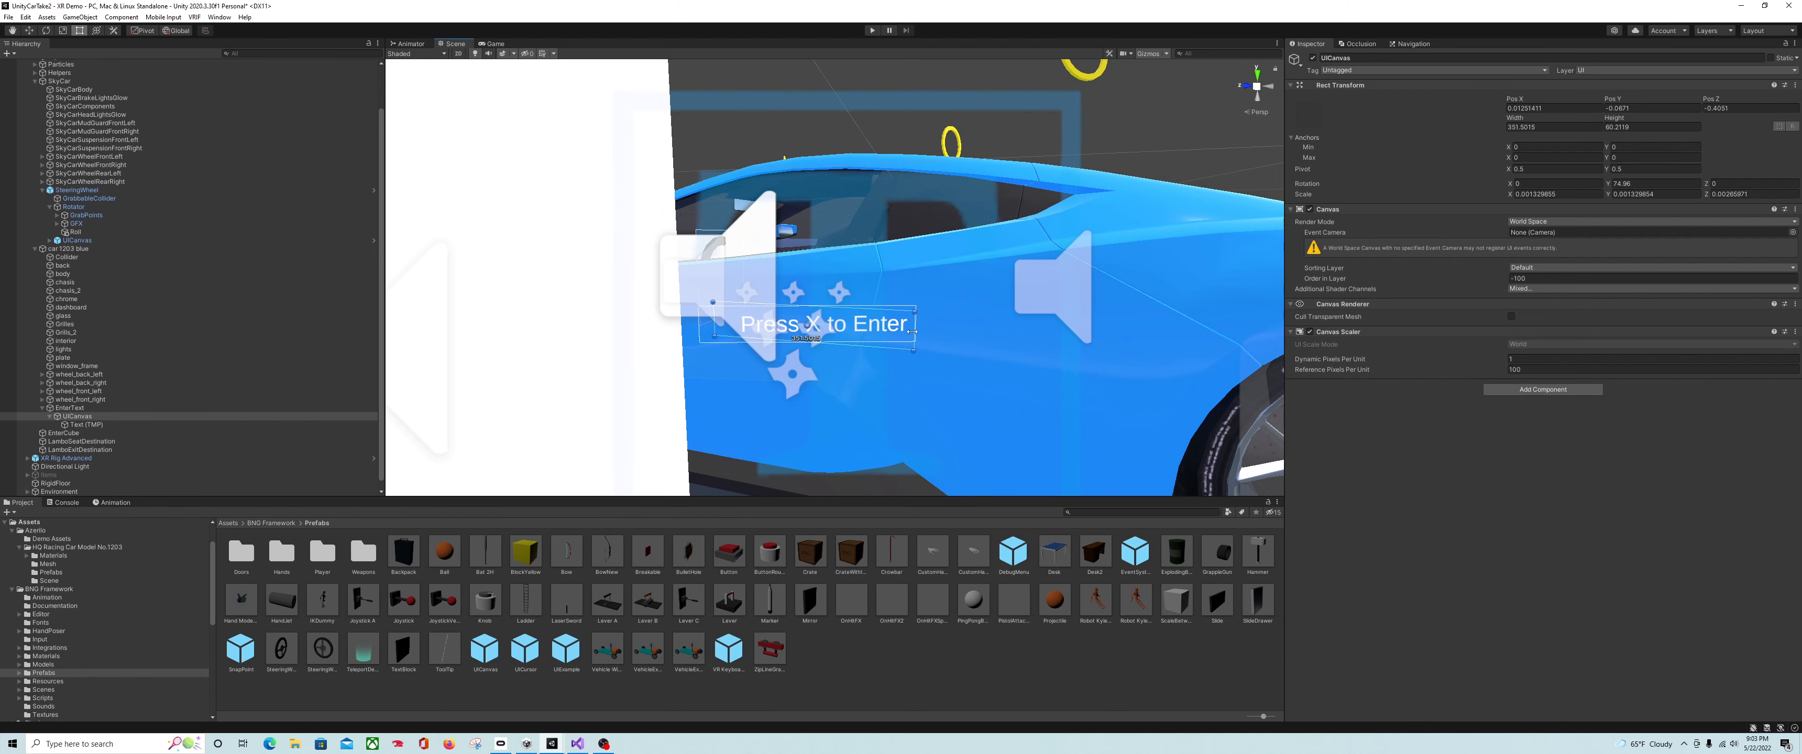
- Move EnterText to about X -0.92, Y 0.88, Z 0.43 so the prompt sits at the driver's side window
mouse_move(773, 392)
left_mouse_down("alt")
mouse_move(791, 391)
mouse_move(750, 393)
left_mouse_up("alt")
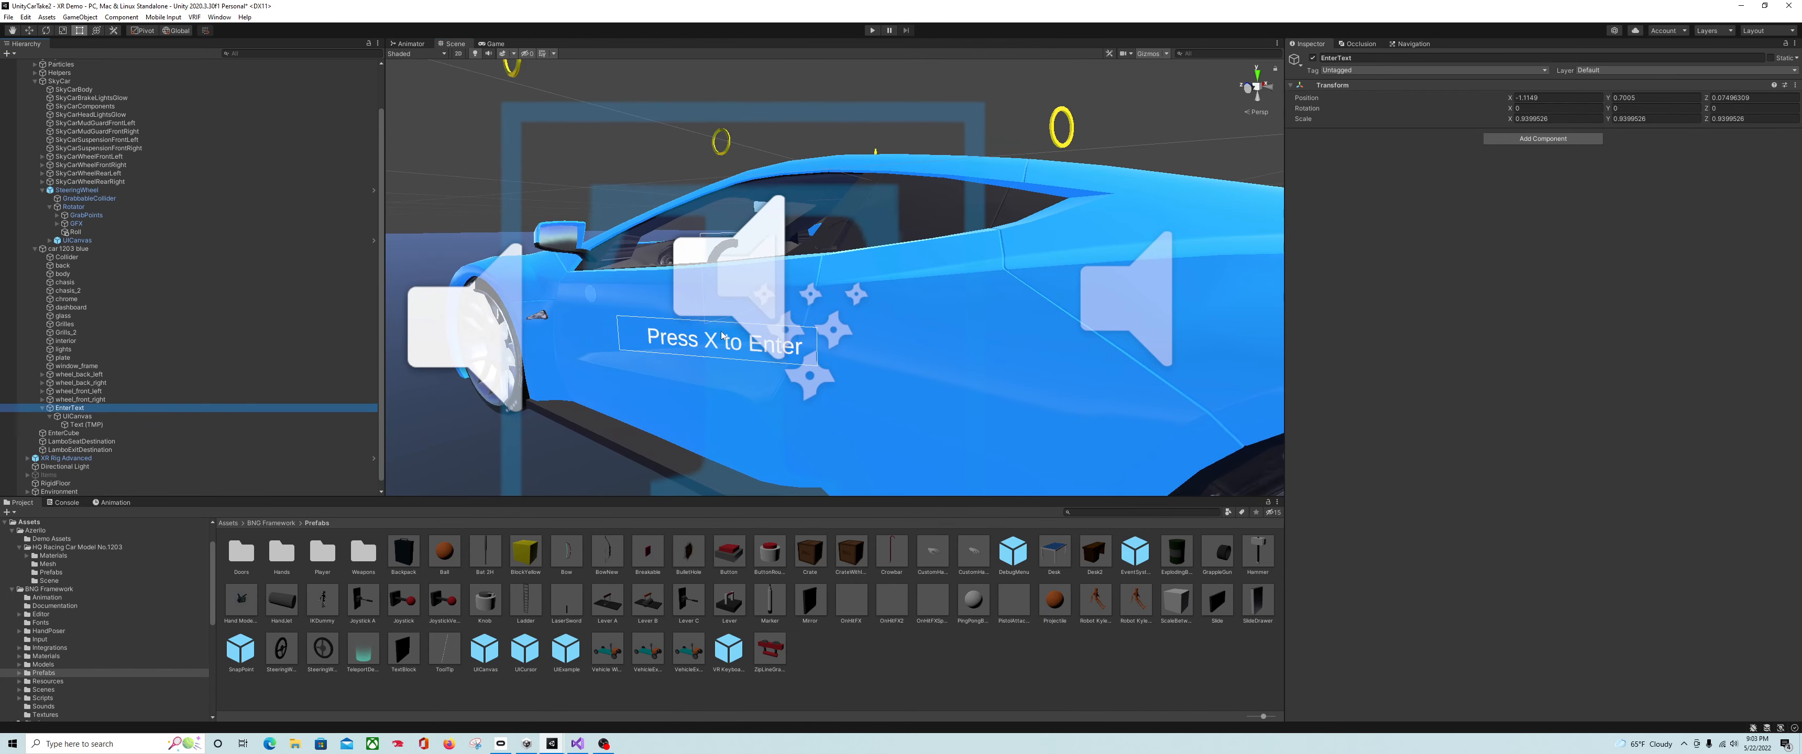
key("e")
key("w")
left_click_drag(588, 260, 580, 140)
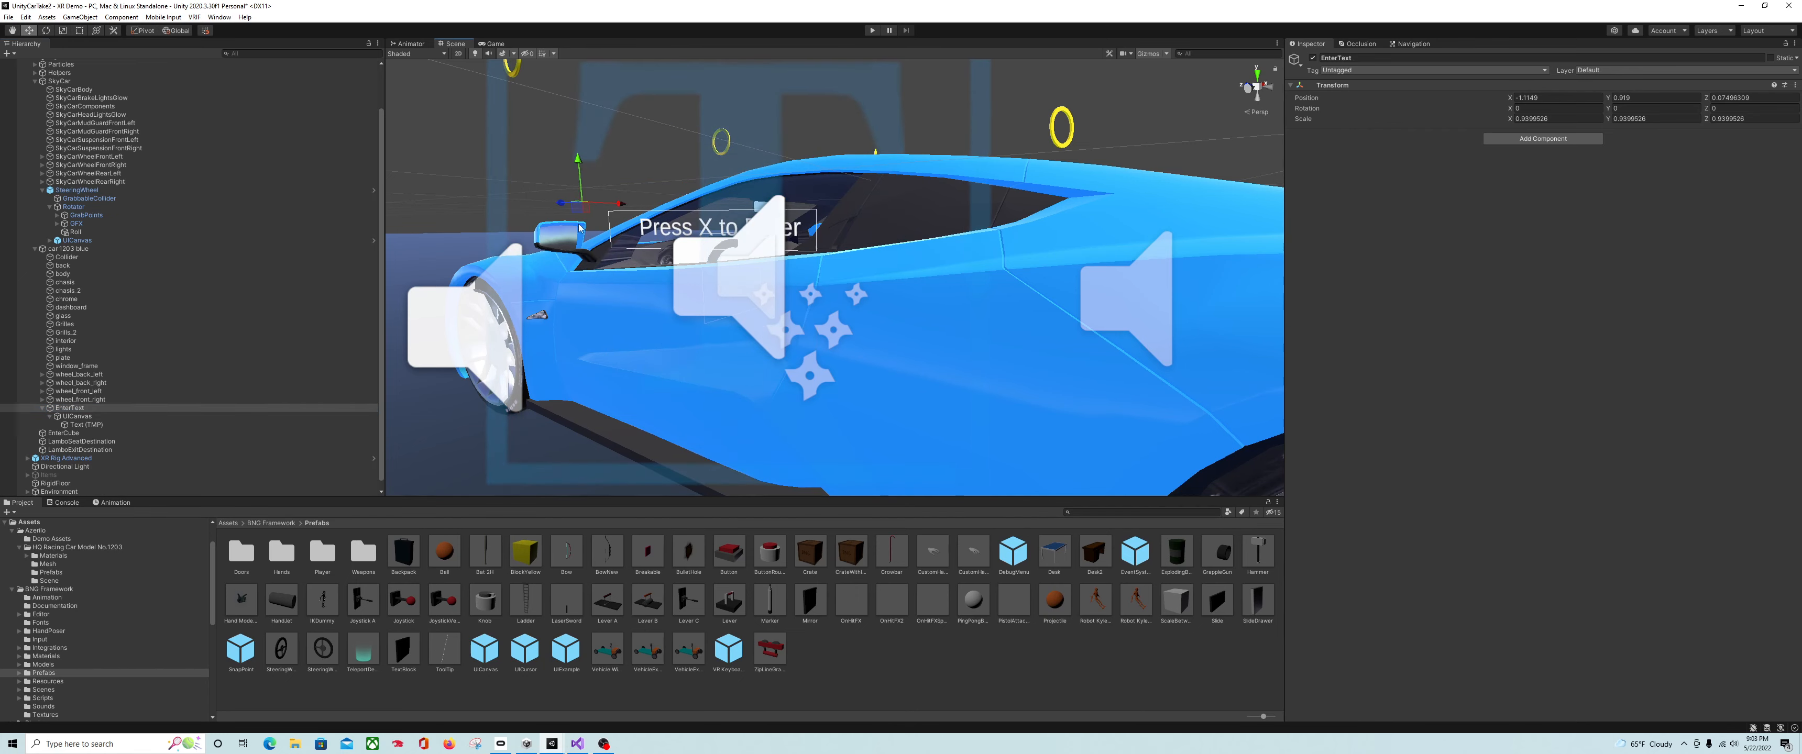
right_click_drag(504, 280, 628, 290)
middle_click_drag(628, 290, 684, 286)
key("f")
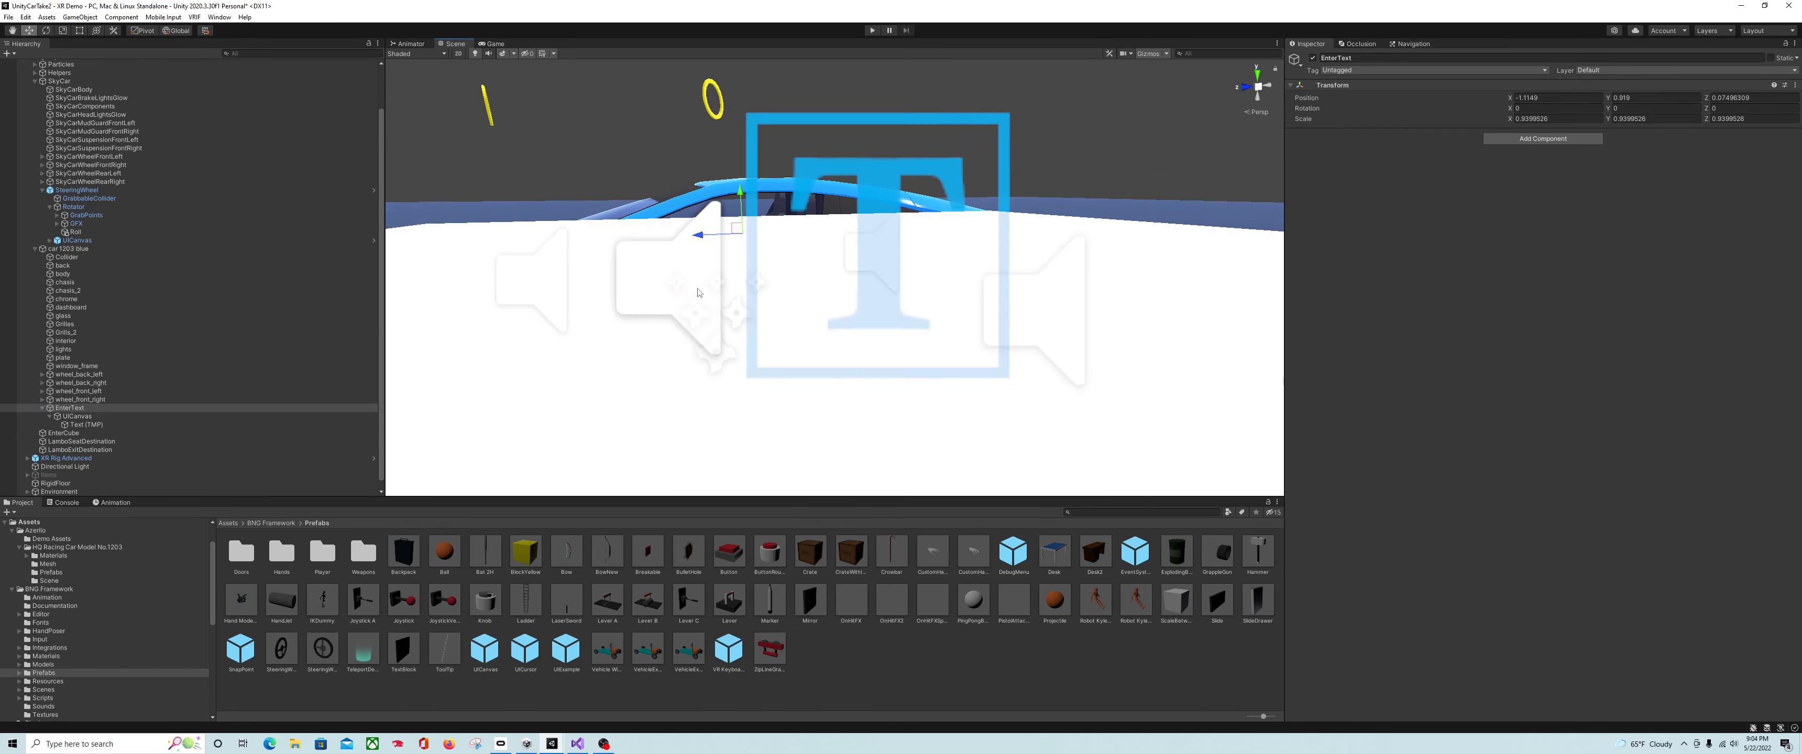
left_click_drag(670, 223, 523, 163)
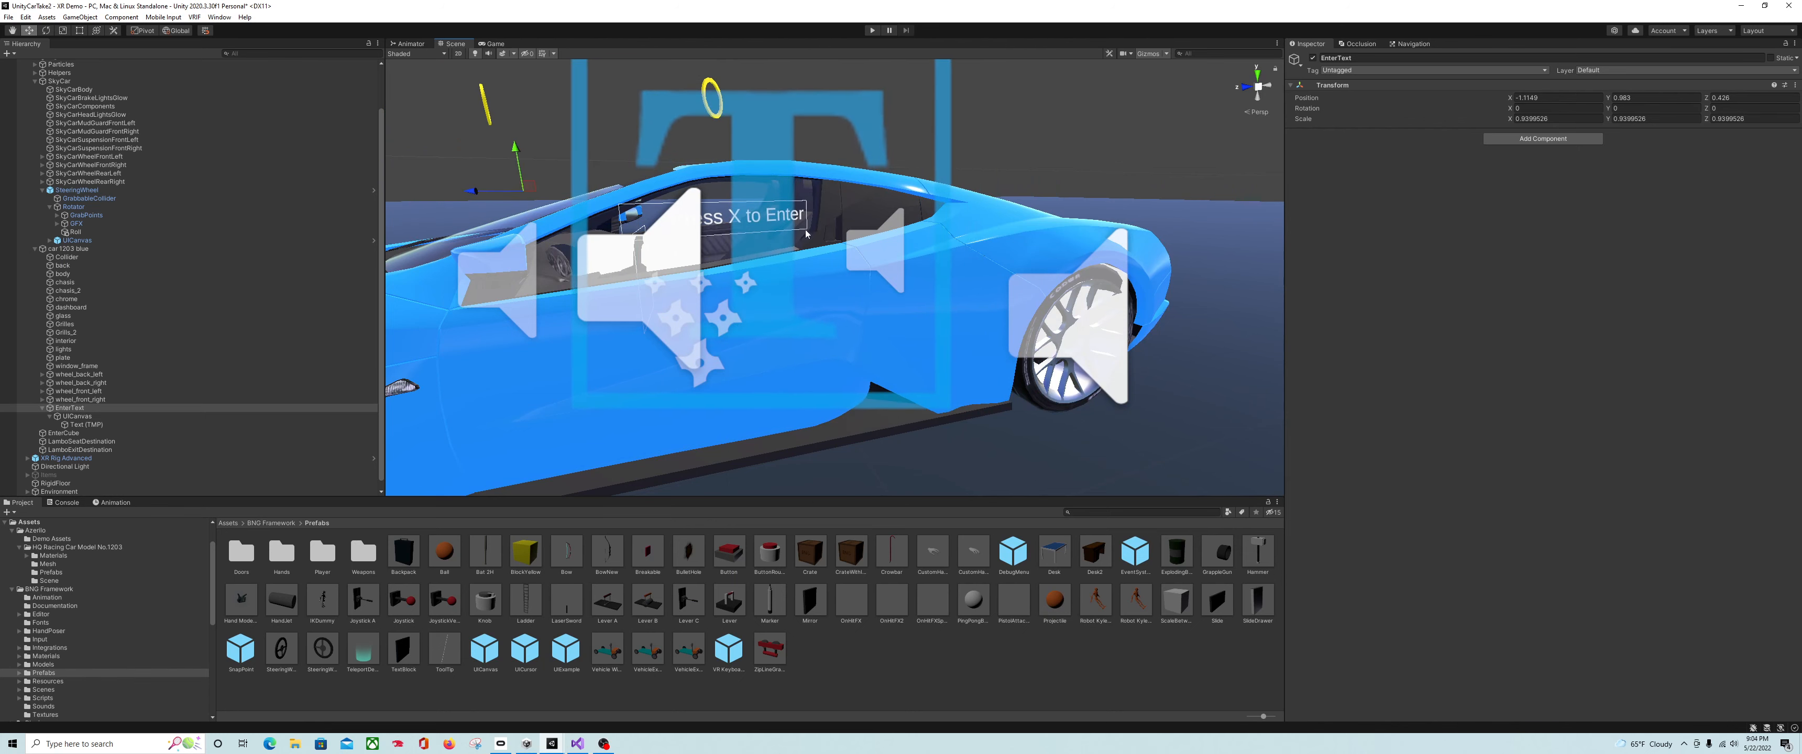
right_click_drag(1050, 182, 958, 192)
middle_click_drag(958, 192, 695, 224)
left_click_drag(727, 204, 778, 200)
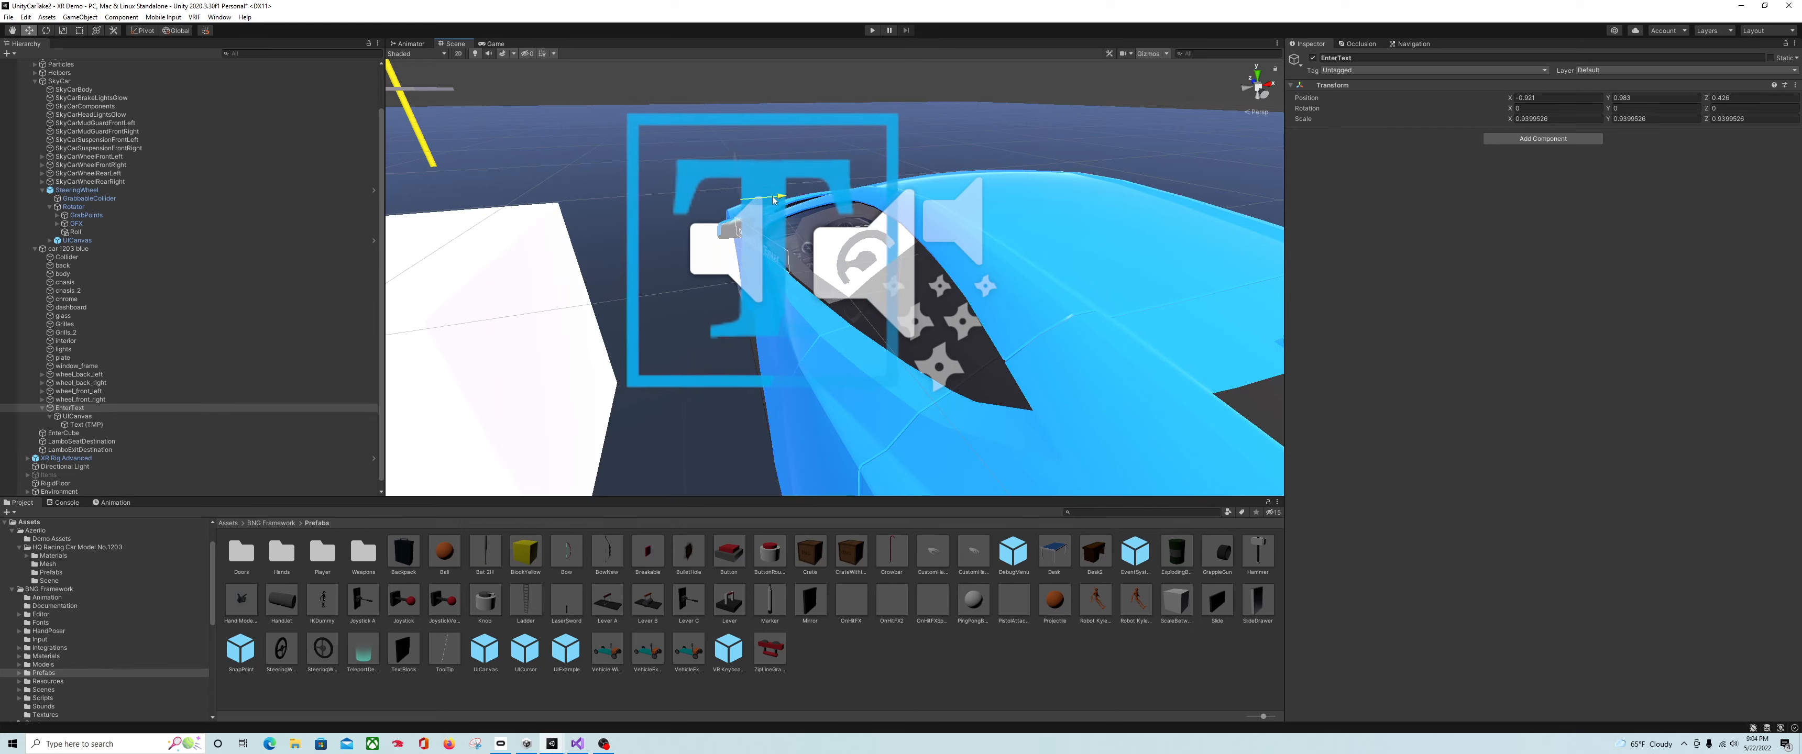
- Inspect the prompt's placement against the car's side window from several angles
right_click_drag(504, 219, 587, 224)
middle_click_drag(587, 224, 839, 273)
right_click_drag(560, 279, 650, 287)
middle_click_drag(651, 287, 784, 294)
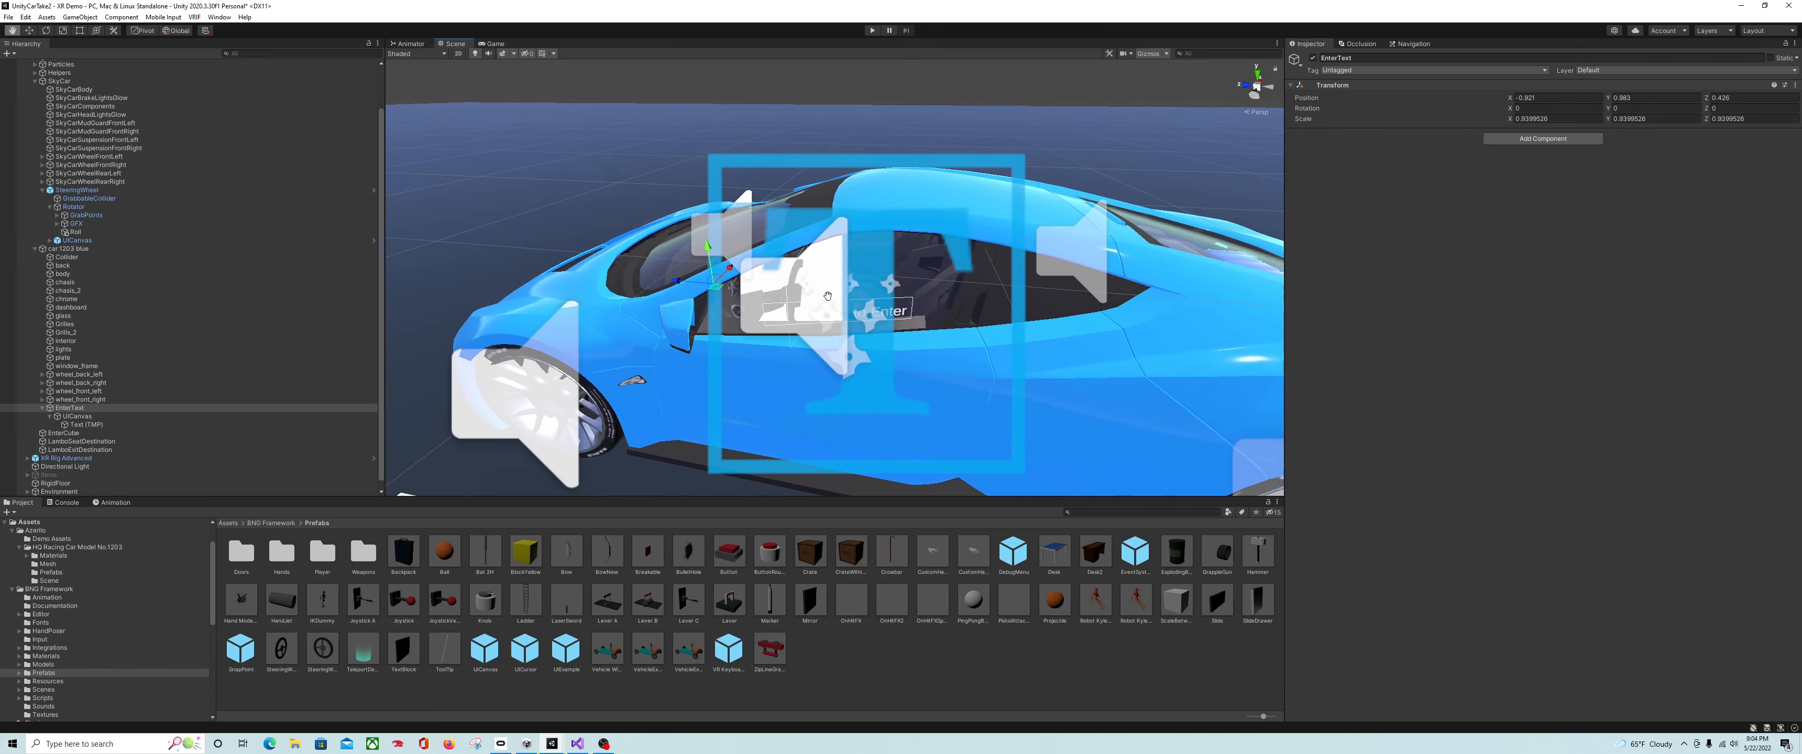
right_click_drag(616, 300, 723, 311)
middle_click_drag(724, 311, 1042, 328)
right_click_drag(792, 329, 997, 325)
mouse_move(650, 336)
middle_mouse_down()
mouse_move(729, 342)
mouse_move(675, 342)
middle_mouse_up()
right_click_drag(675, 342, 560, 339)
middle_click_drag(741, 339, 668, 339)
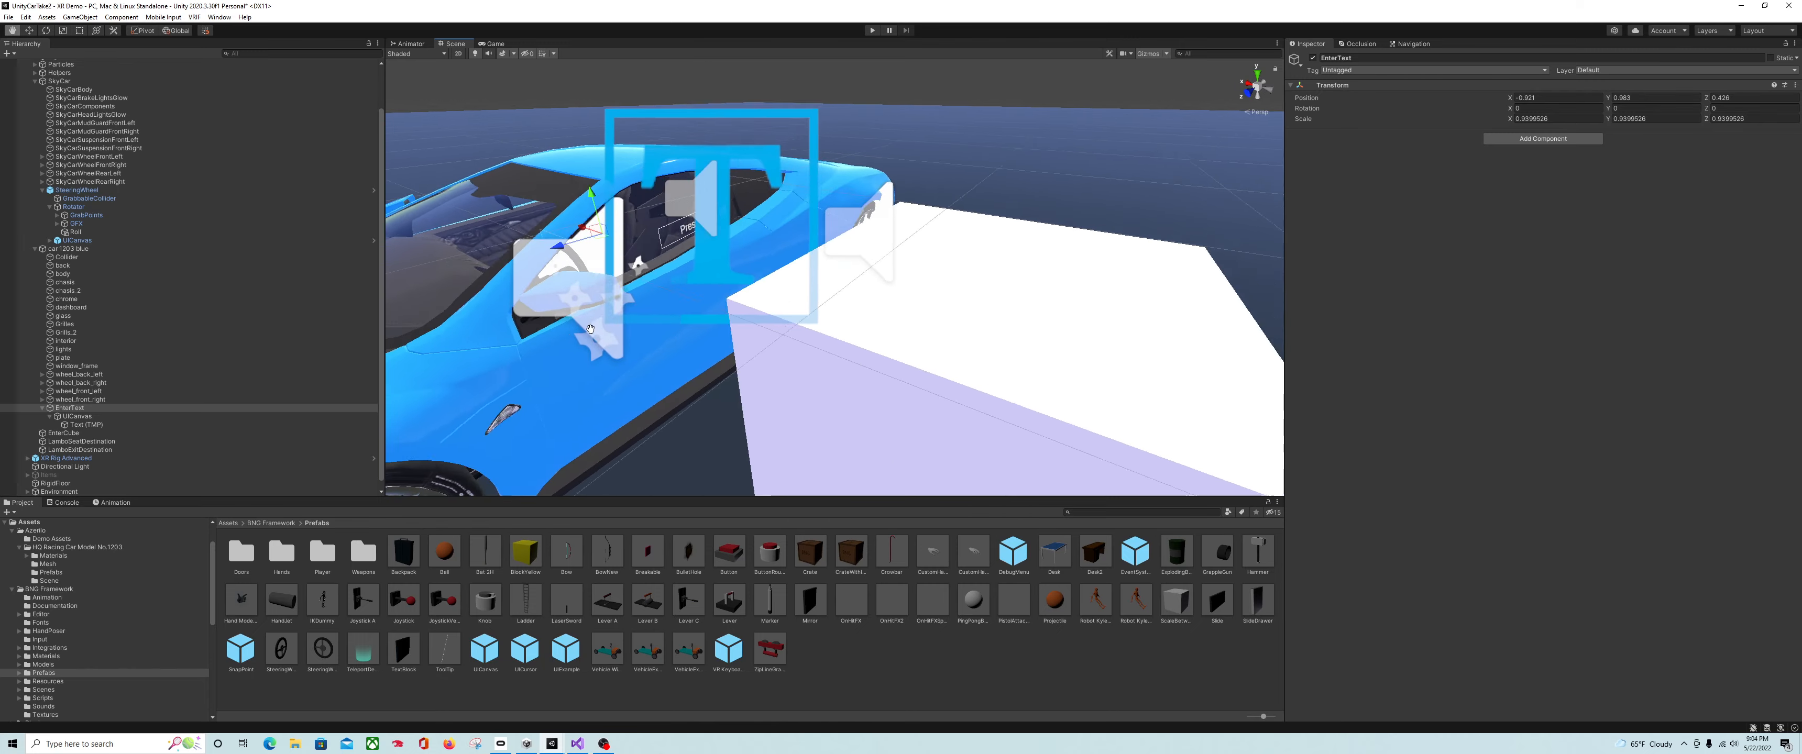
right_click_drag(668, 339, 573, 336)
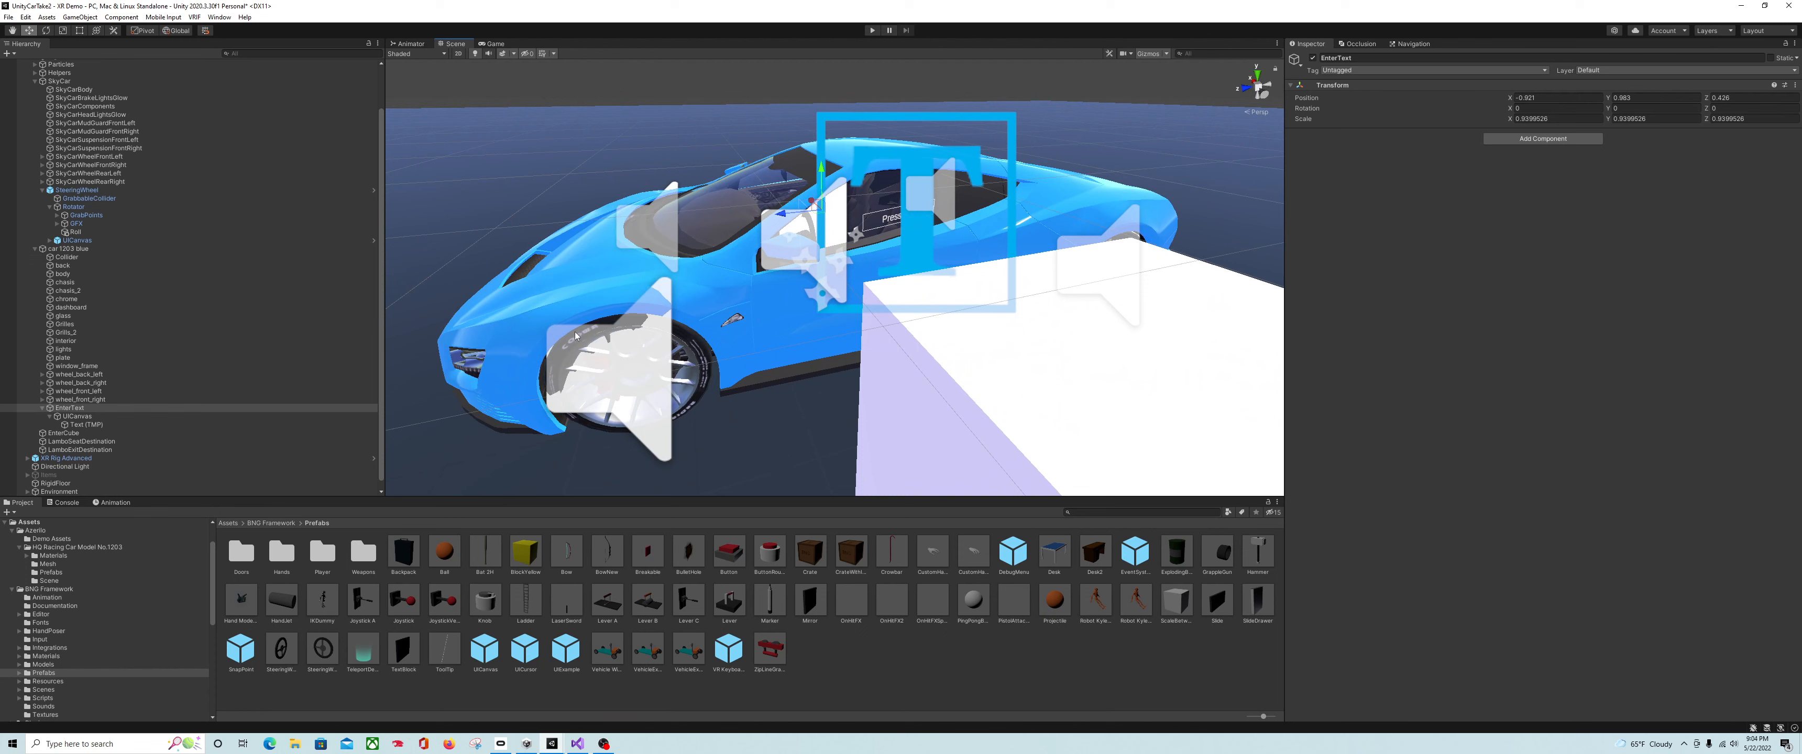
- Deactivate the UICanvas under EnterText so the prompt is hidden by default
left_click(123, 417)
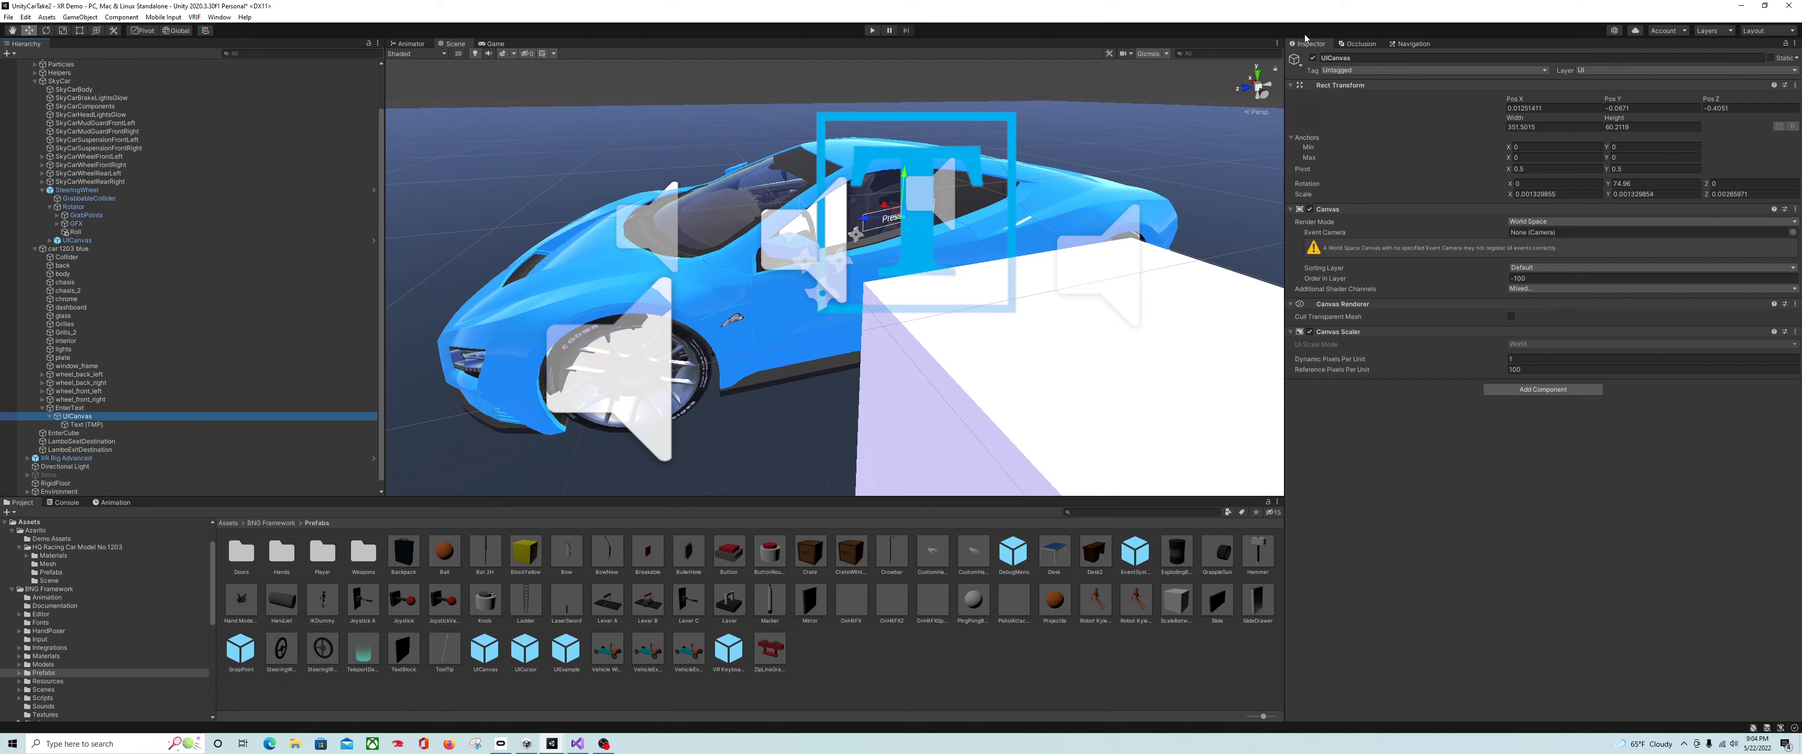
left_click(1313, 58)
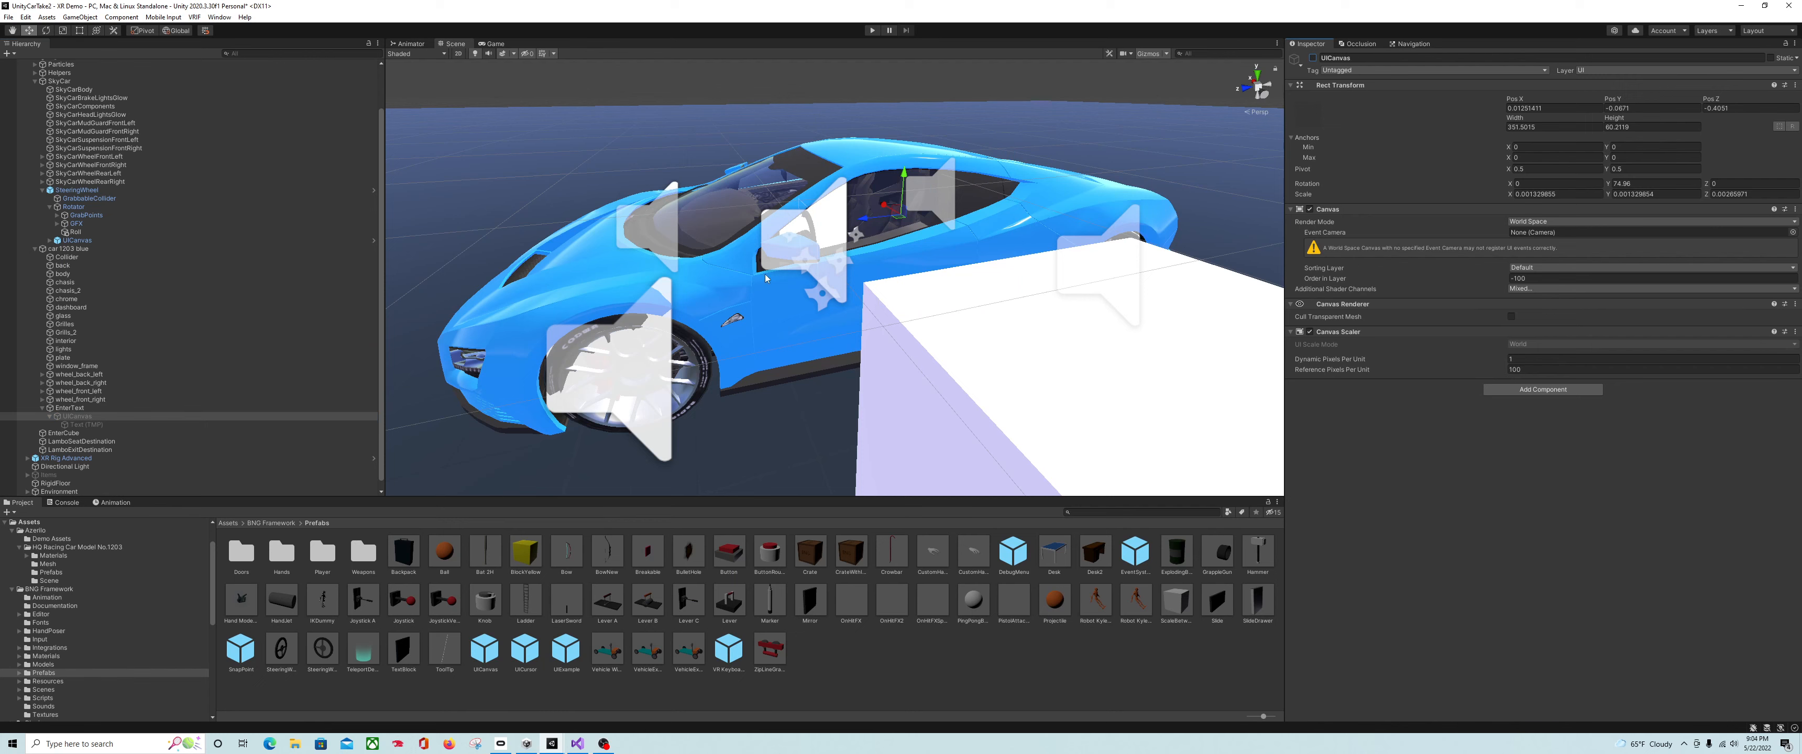
- Create a folder named CarScripts in the project's root Assets folder and open it
left_click(229, 523)
right_click(584, 566)
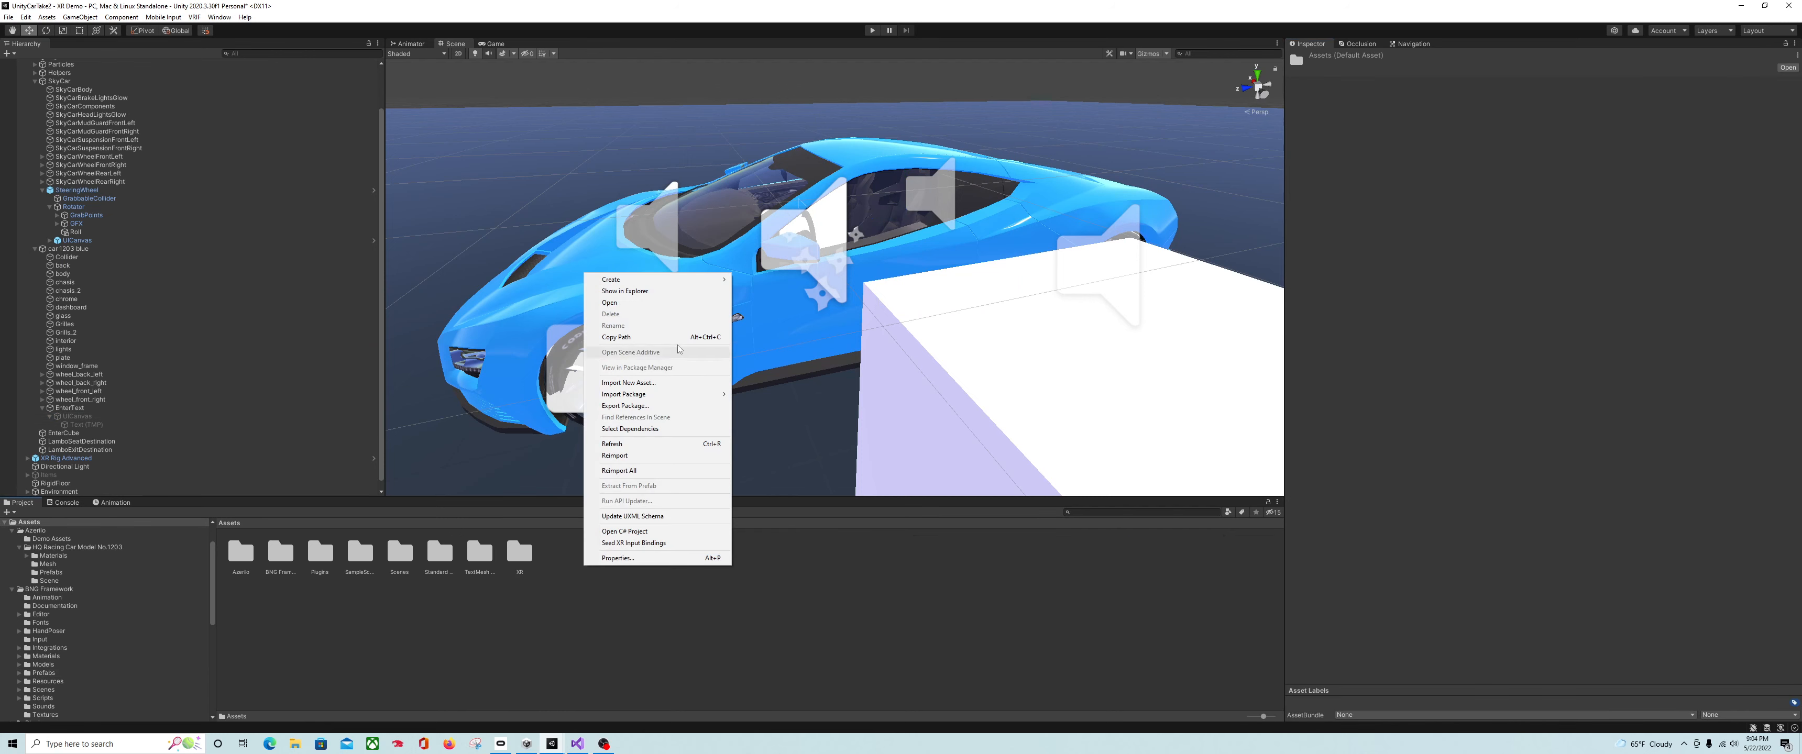
left_click(776, 282)
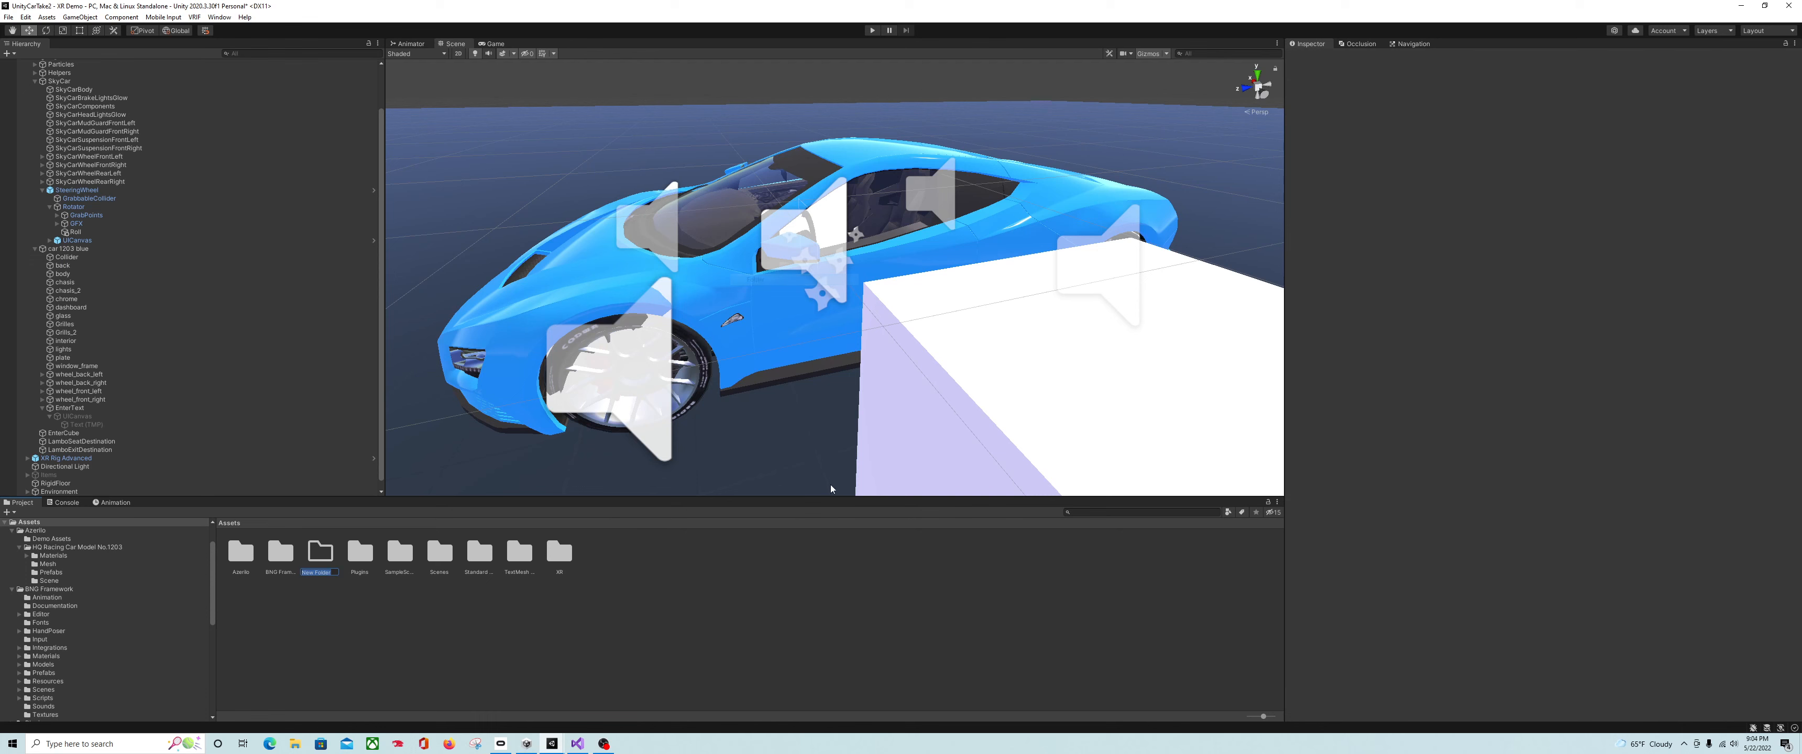
type("carScipts")
key("Return")
double_click(321, 560)
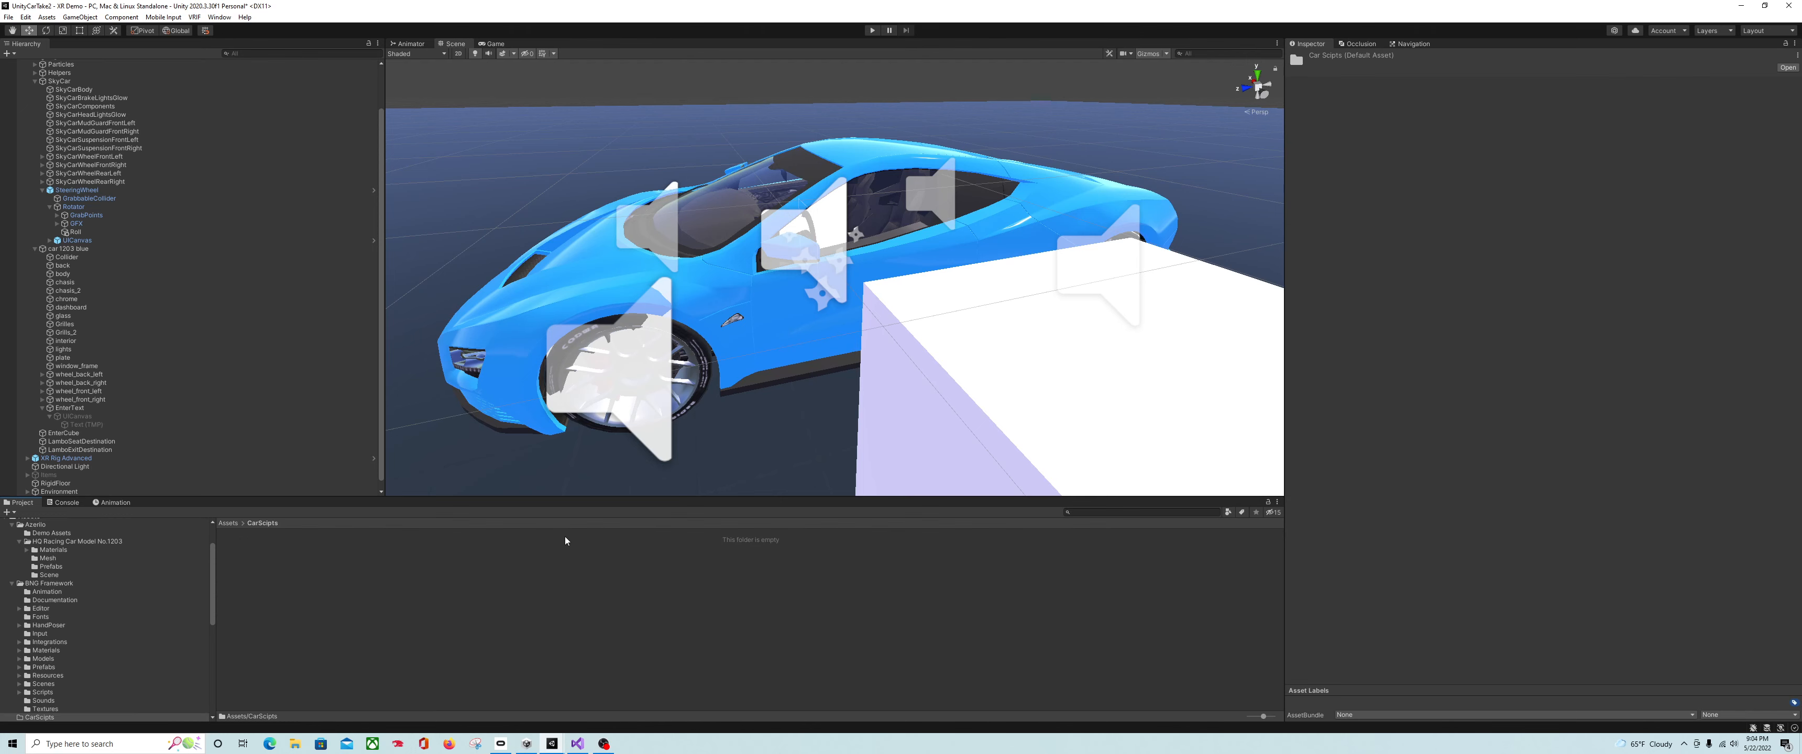
- Create a C# script named MyCarController in the CarScripts folder
right_click(390, 565)
mouse_move(476, 275)
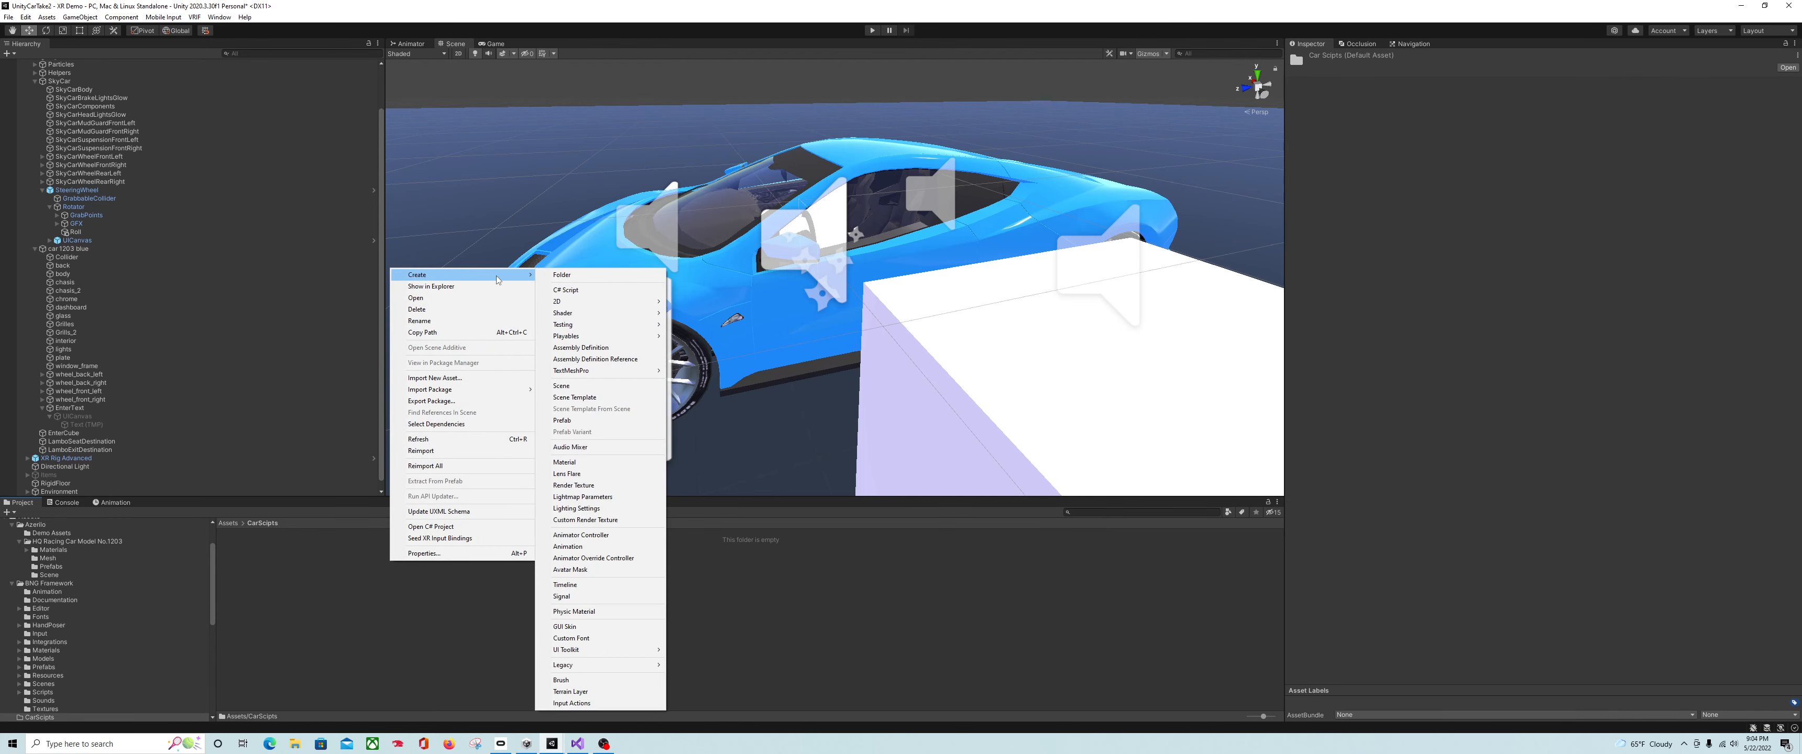
left_click(573, 290)
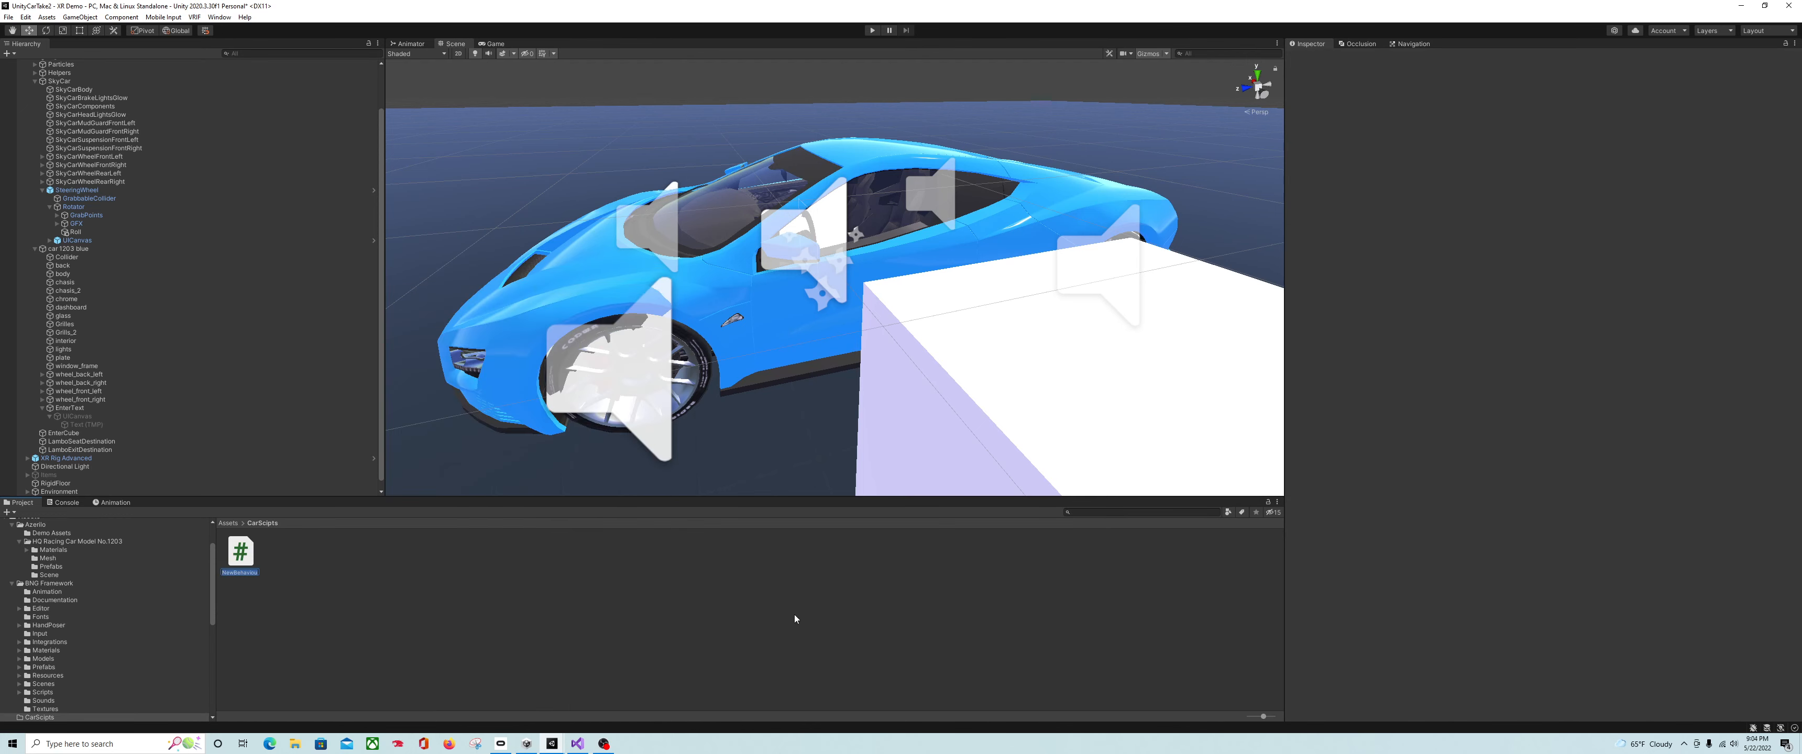
type("CarCon...")
key("Return")
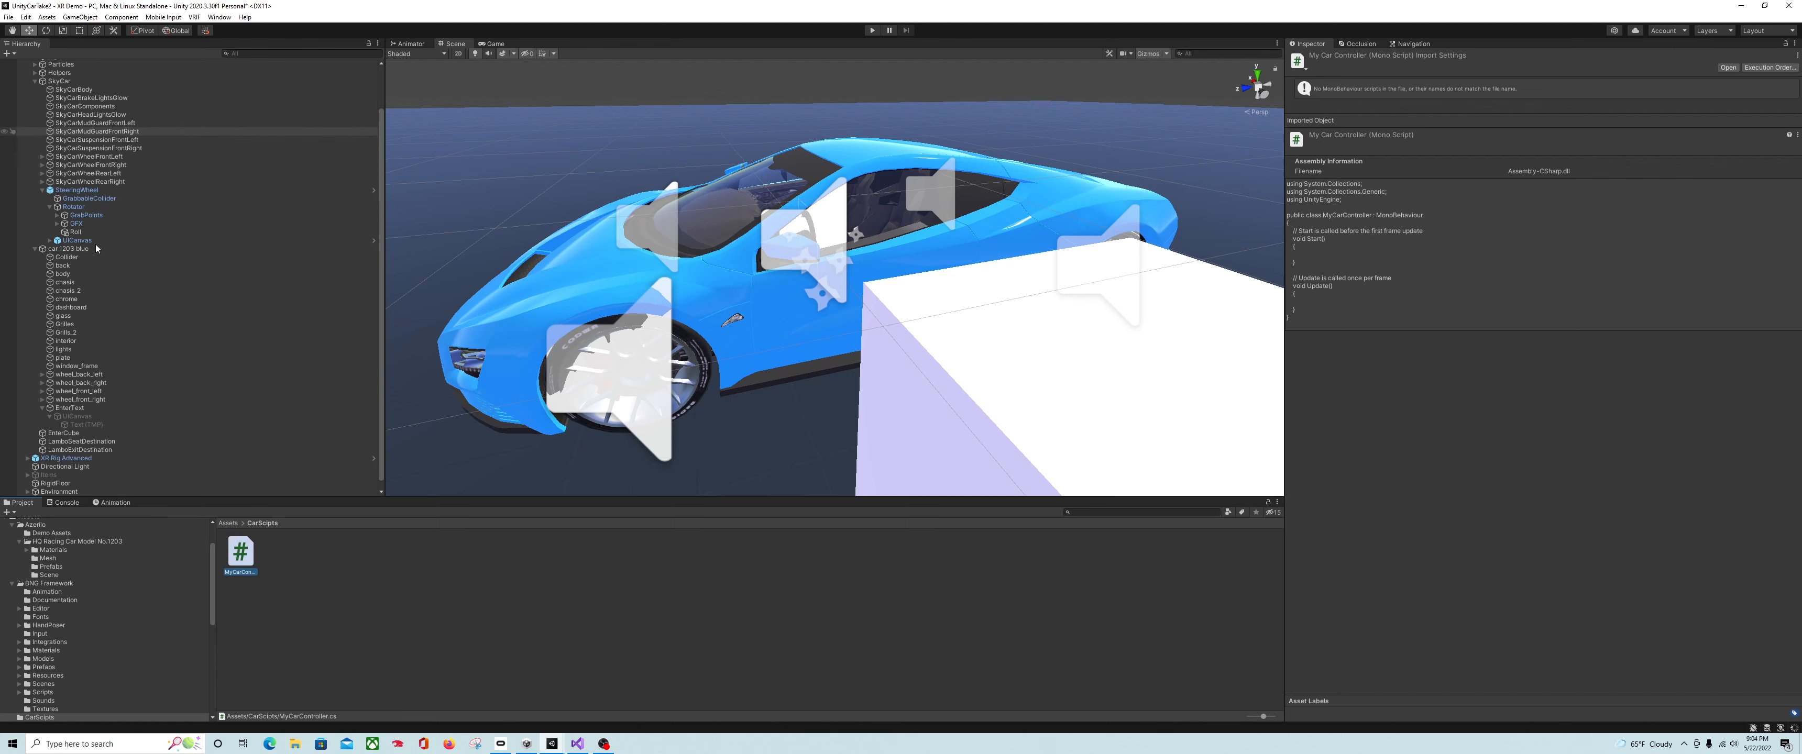
- Open the Car object's Car User Control script for editing in Visual Studio
scroll(77, 160, "up", 3)
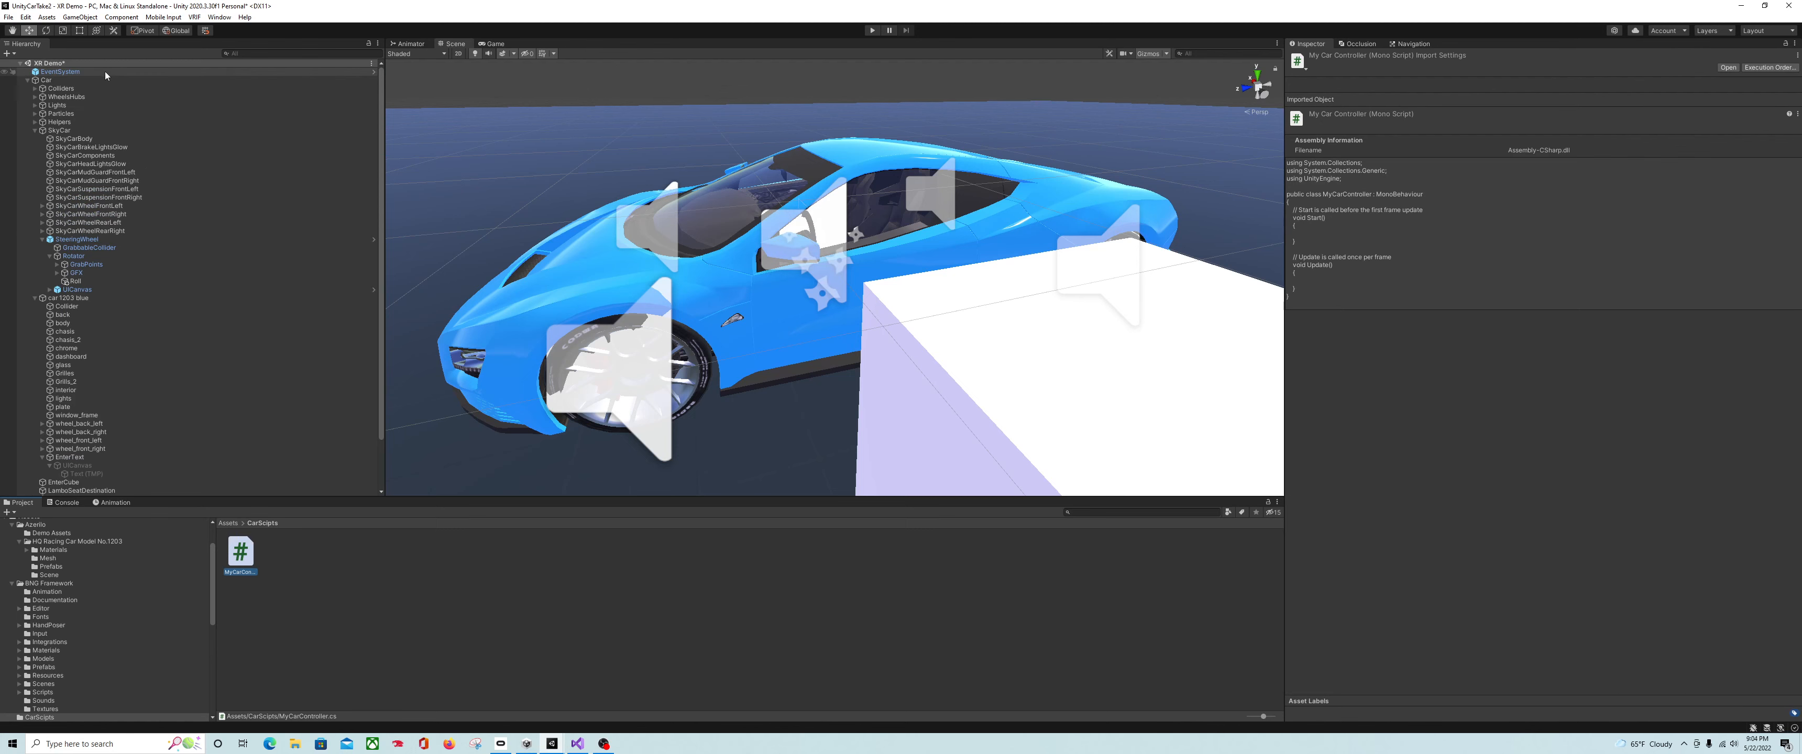
left_click(46, 80)
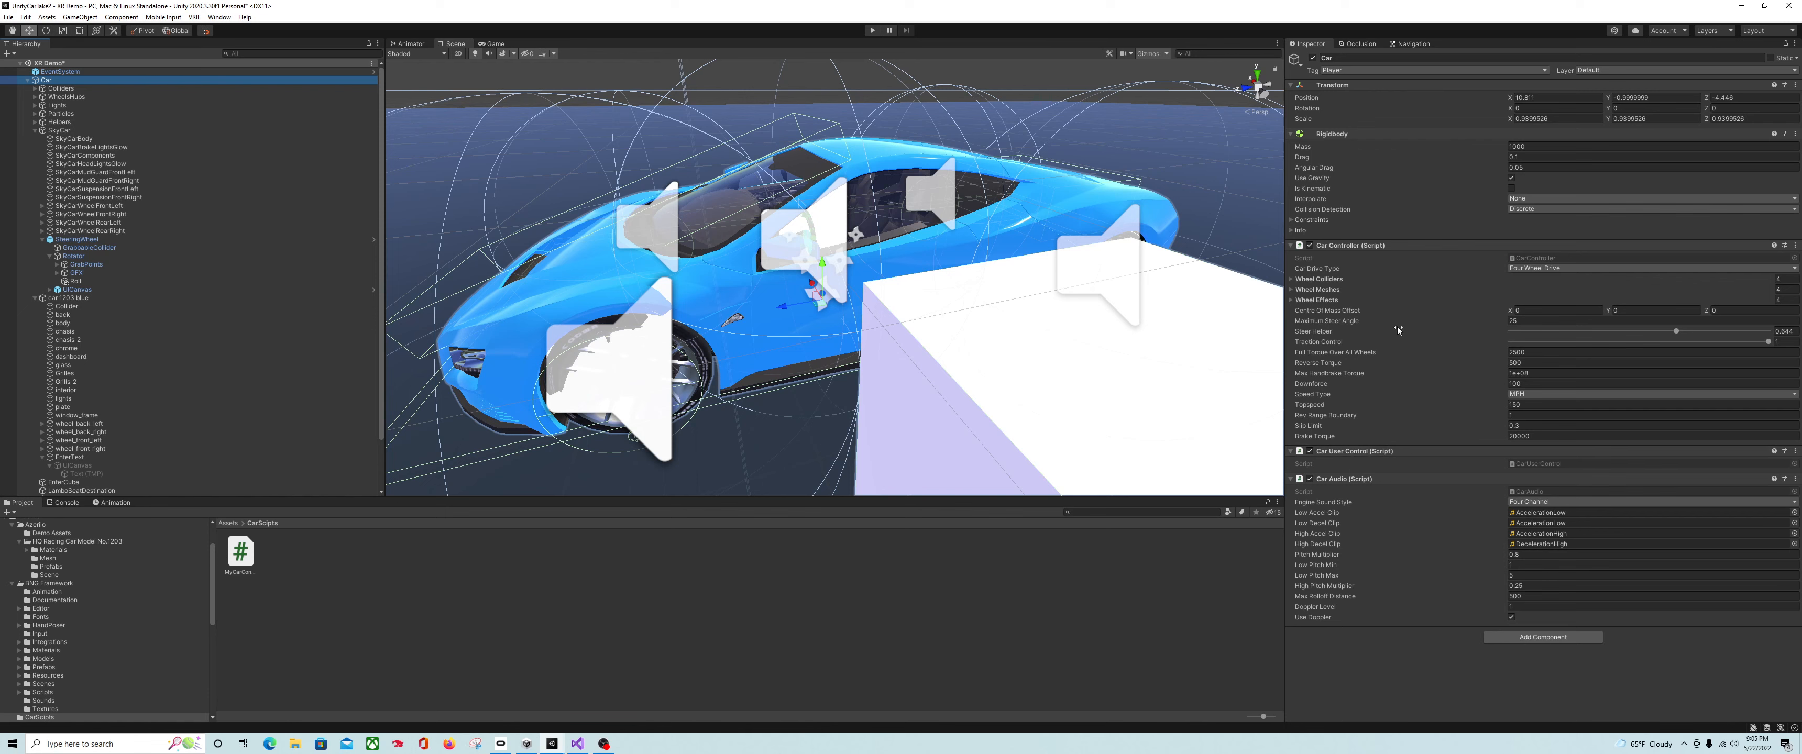
right_click(1401, 456)
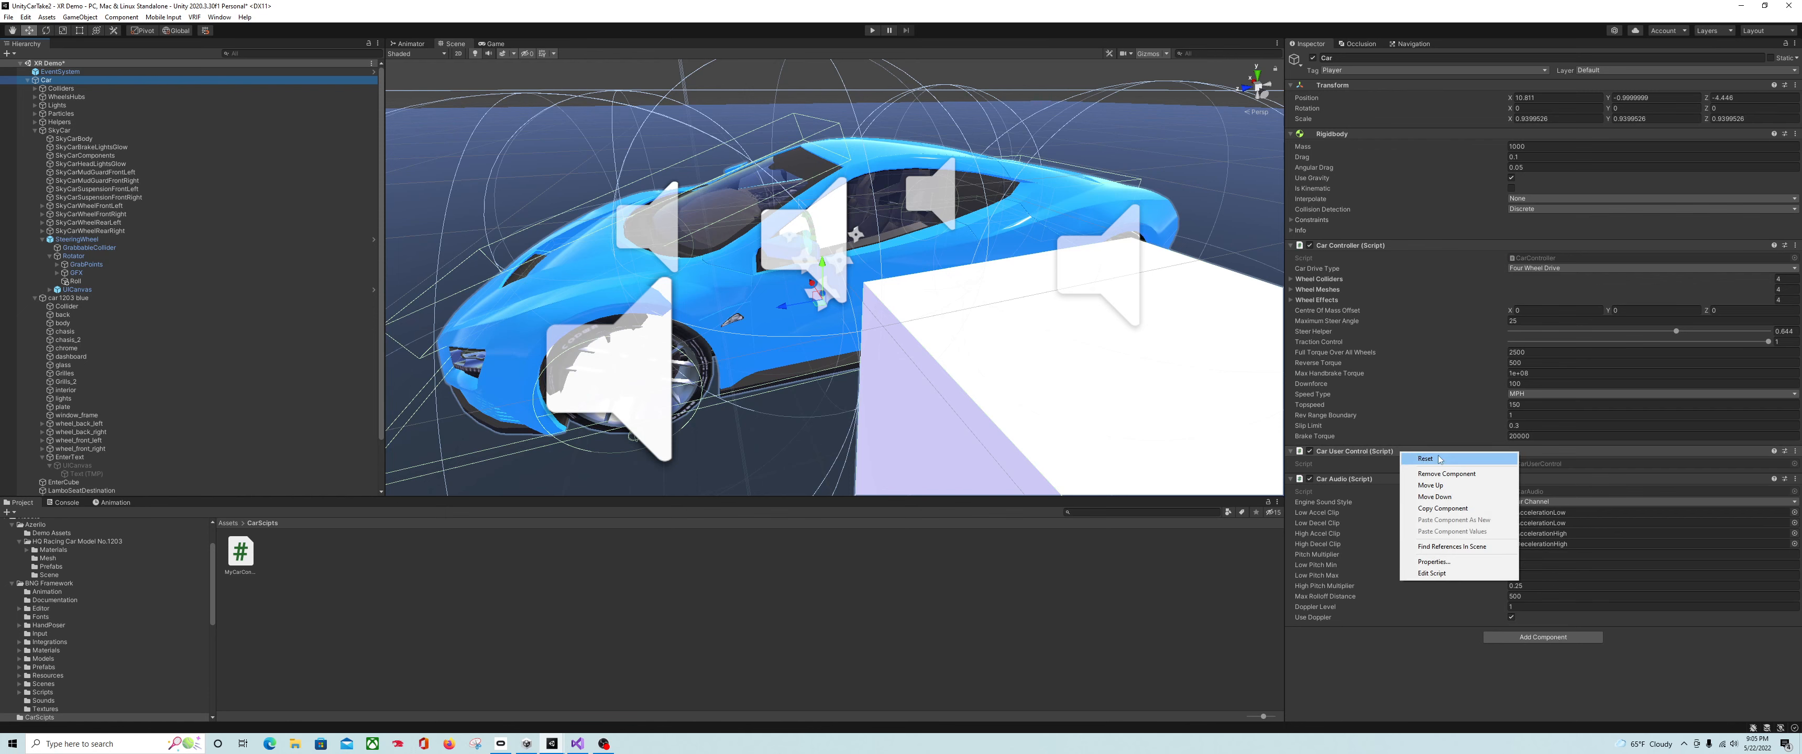
left_click(1433, 574)
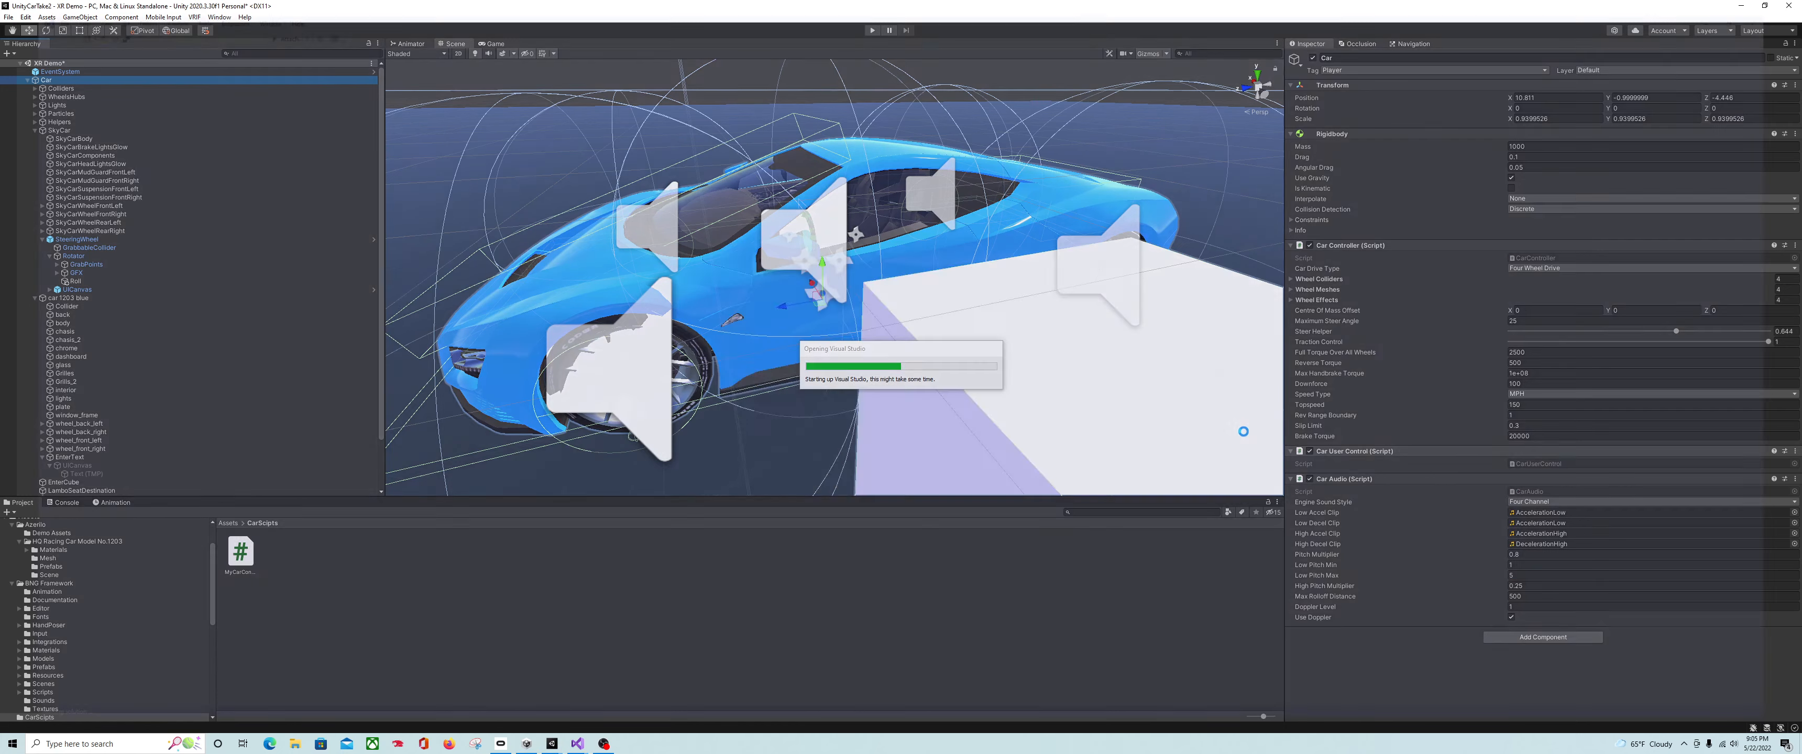
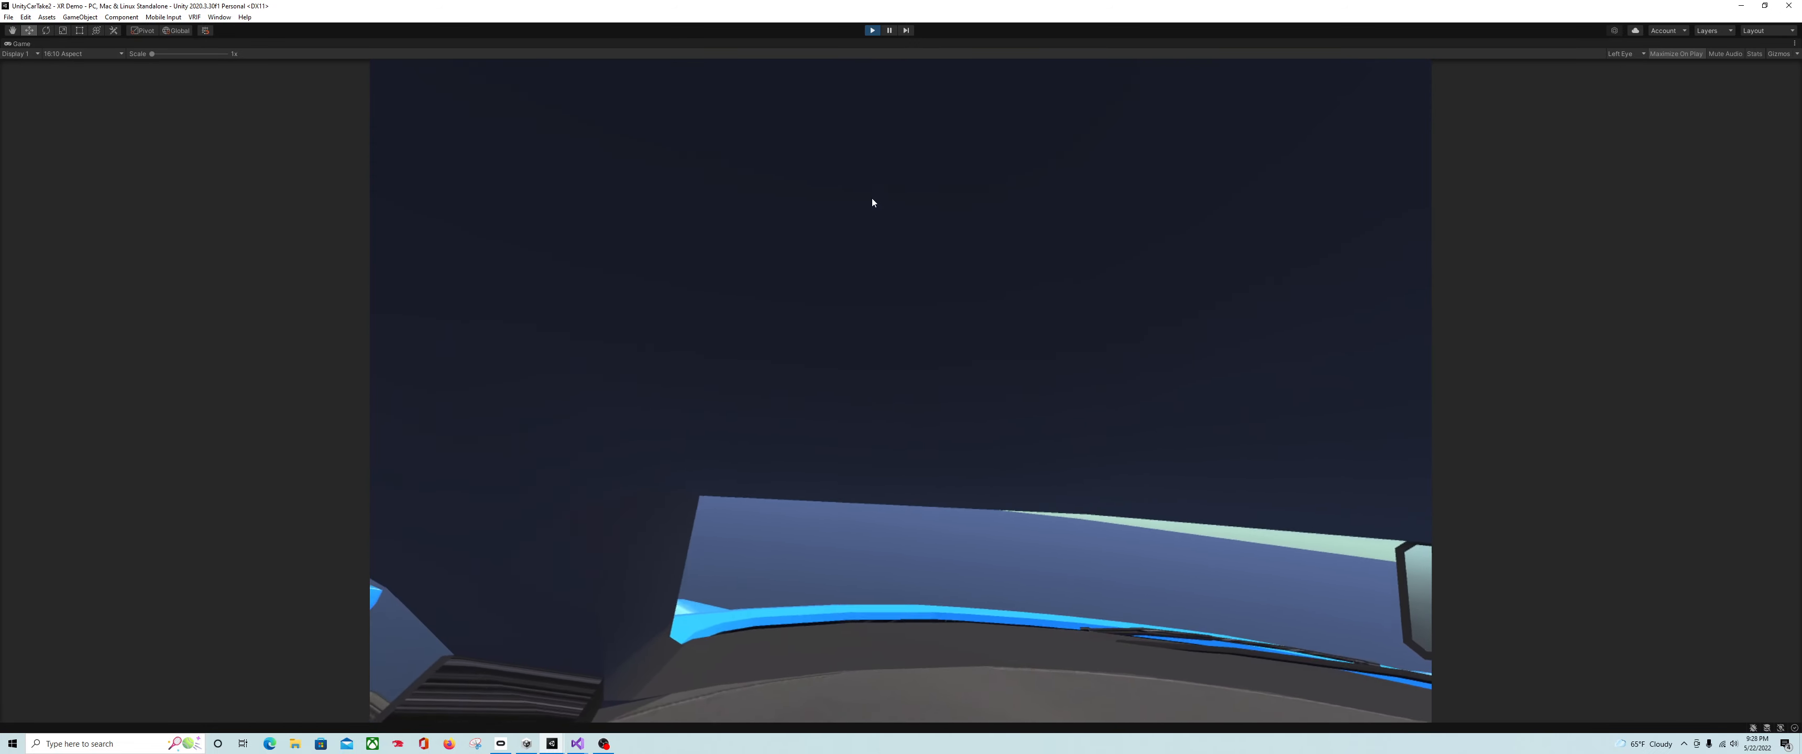
- Stop play mode and disable the Mesh Renderer on EnterCube so the trigger volume is invisible
left_click(873, 31)
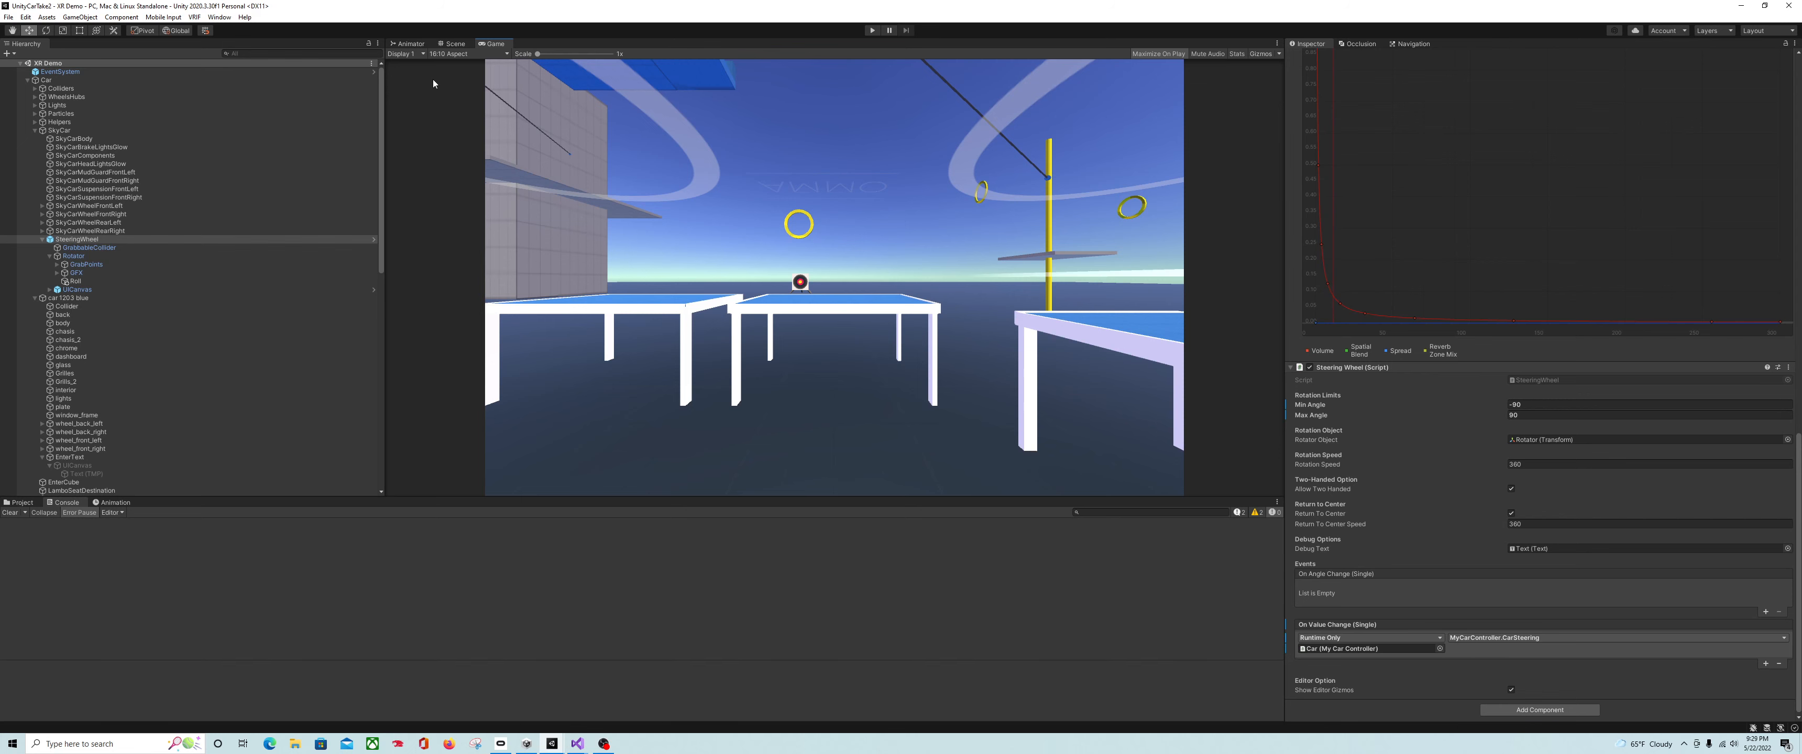
scroll(140, 313, "down", 3)
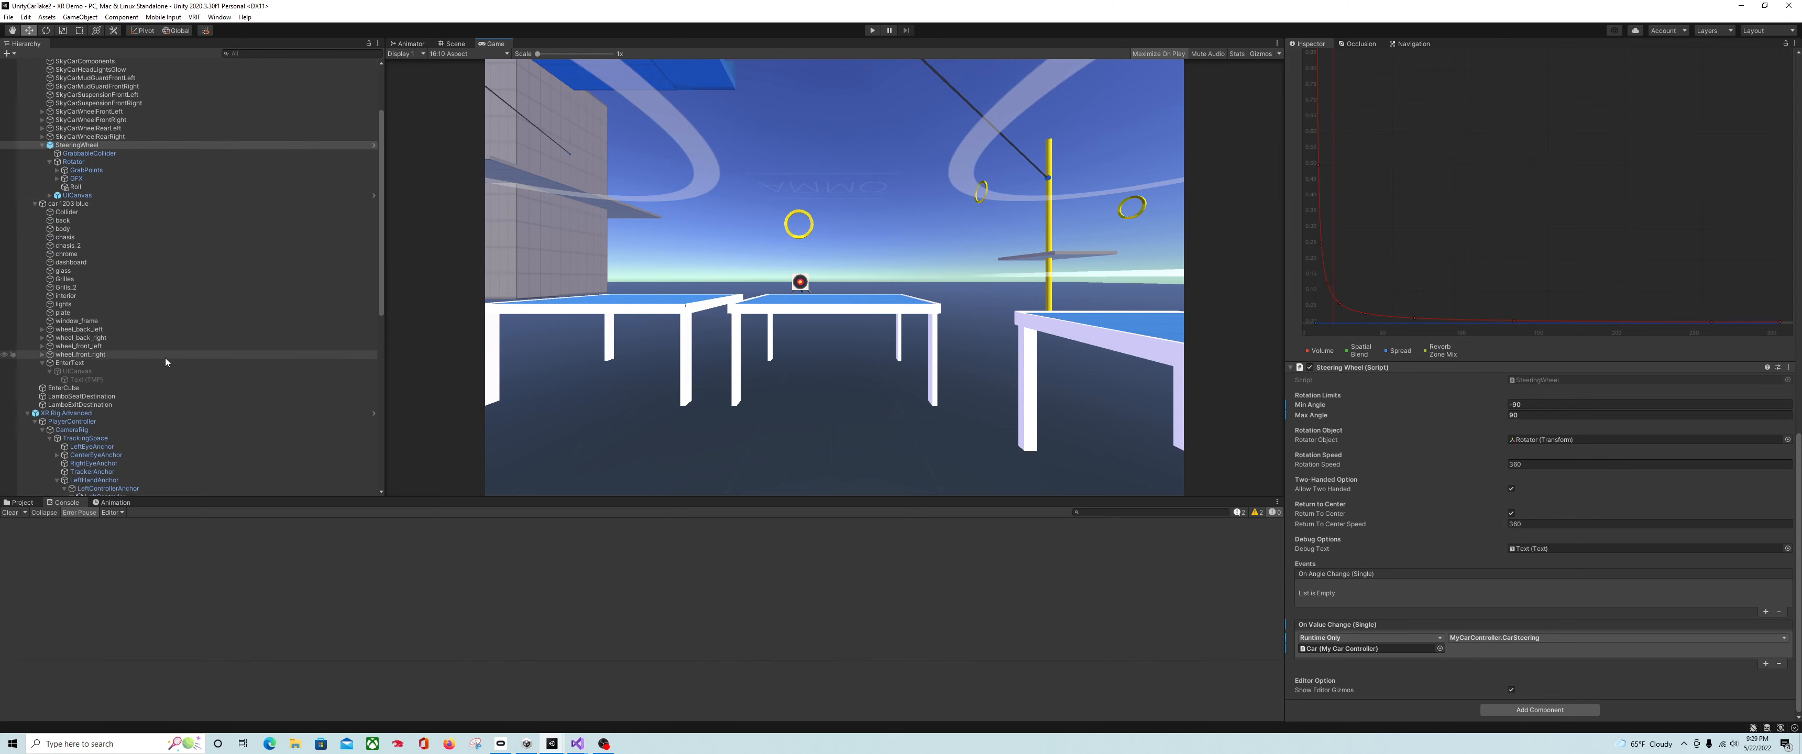
scroll(135, 380, "down", 1)
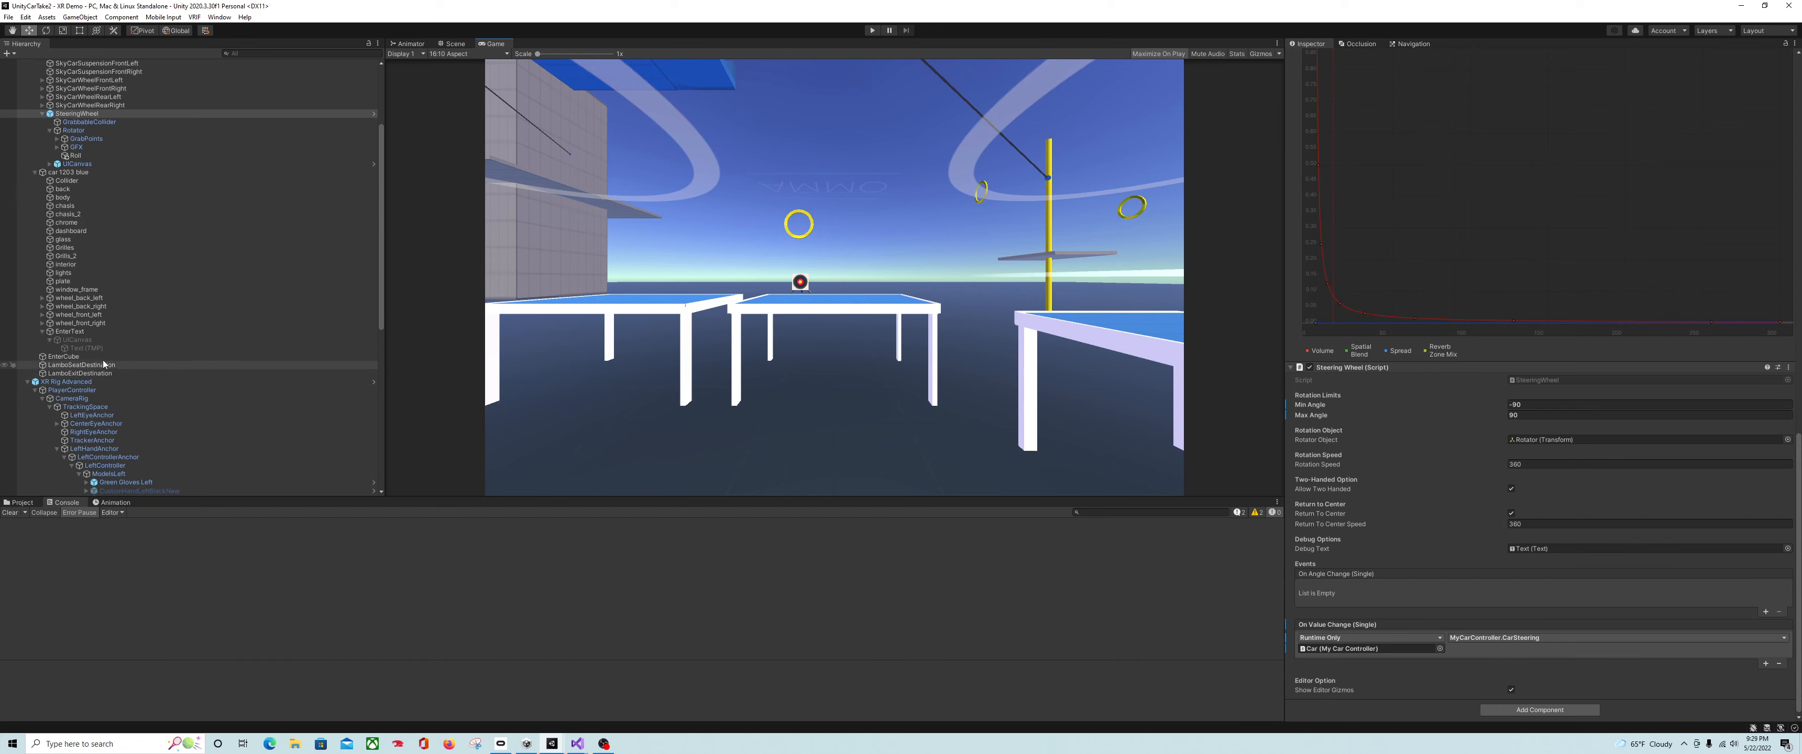
left_click(127, 357)
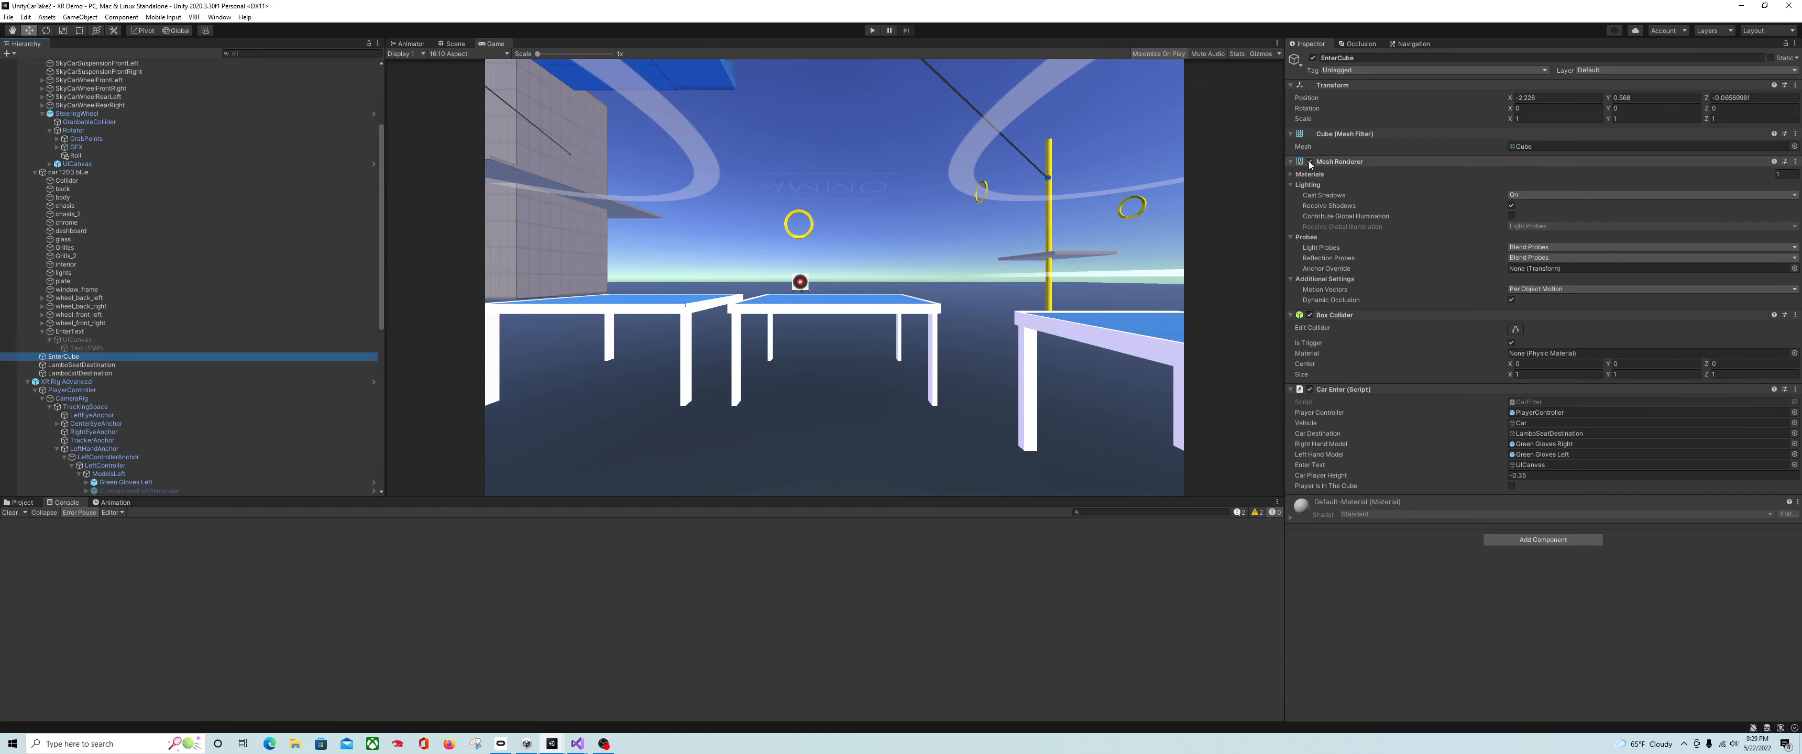
left_click(442, 45)
right_click_drag(746, 206, 665, 193)
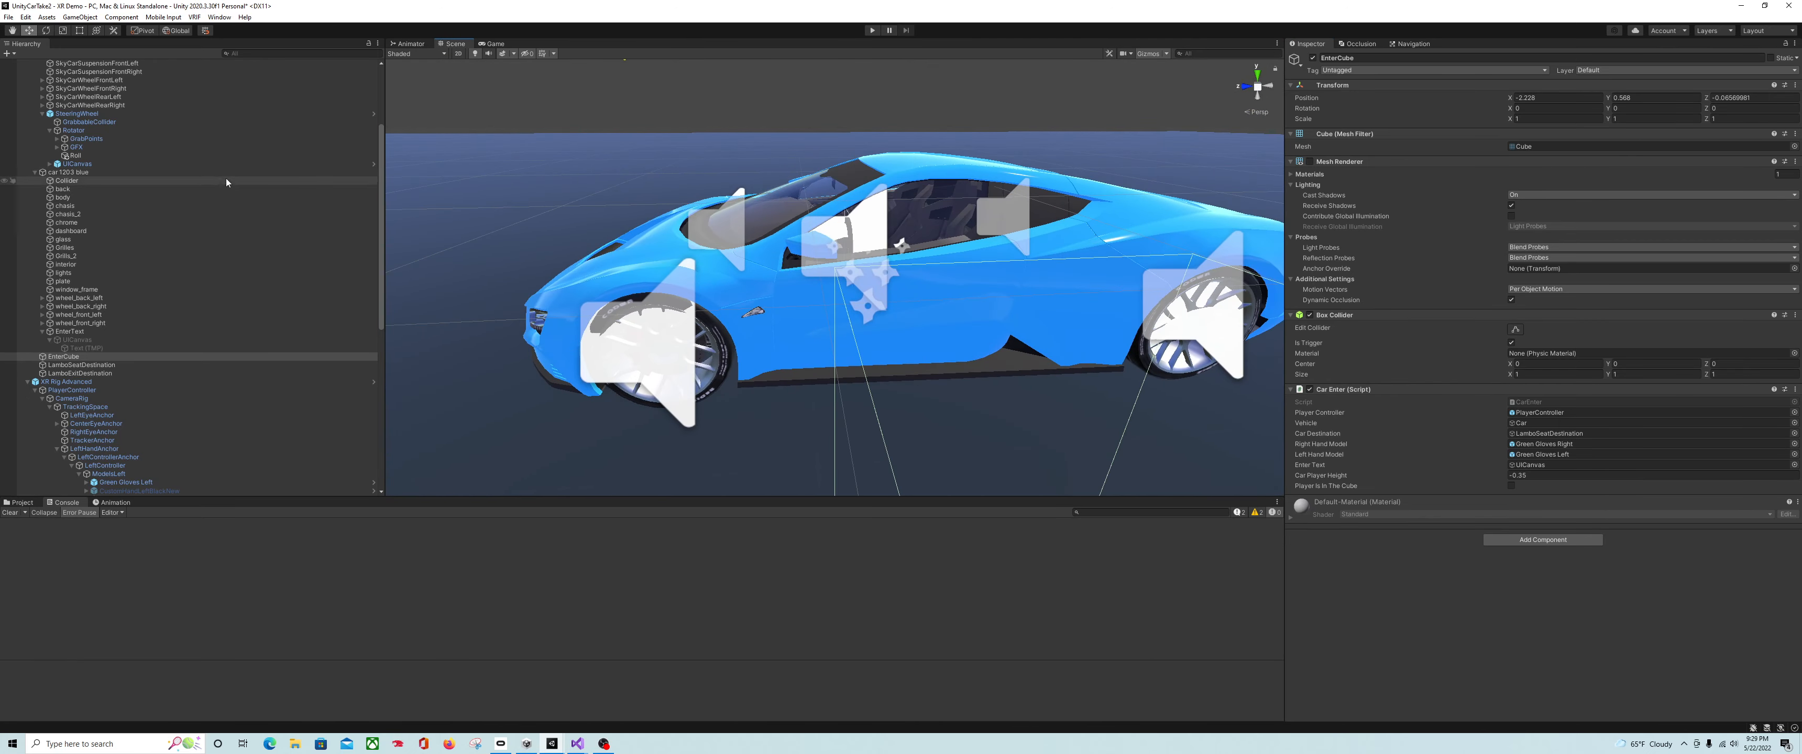
- Disable the Mesh Renderer on the SteeringWheel's GFX object under Rotator
left_click(104, 115)
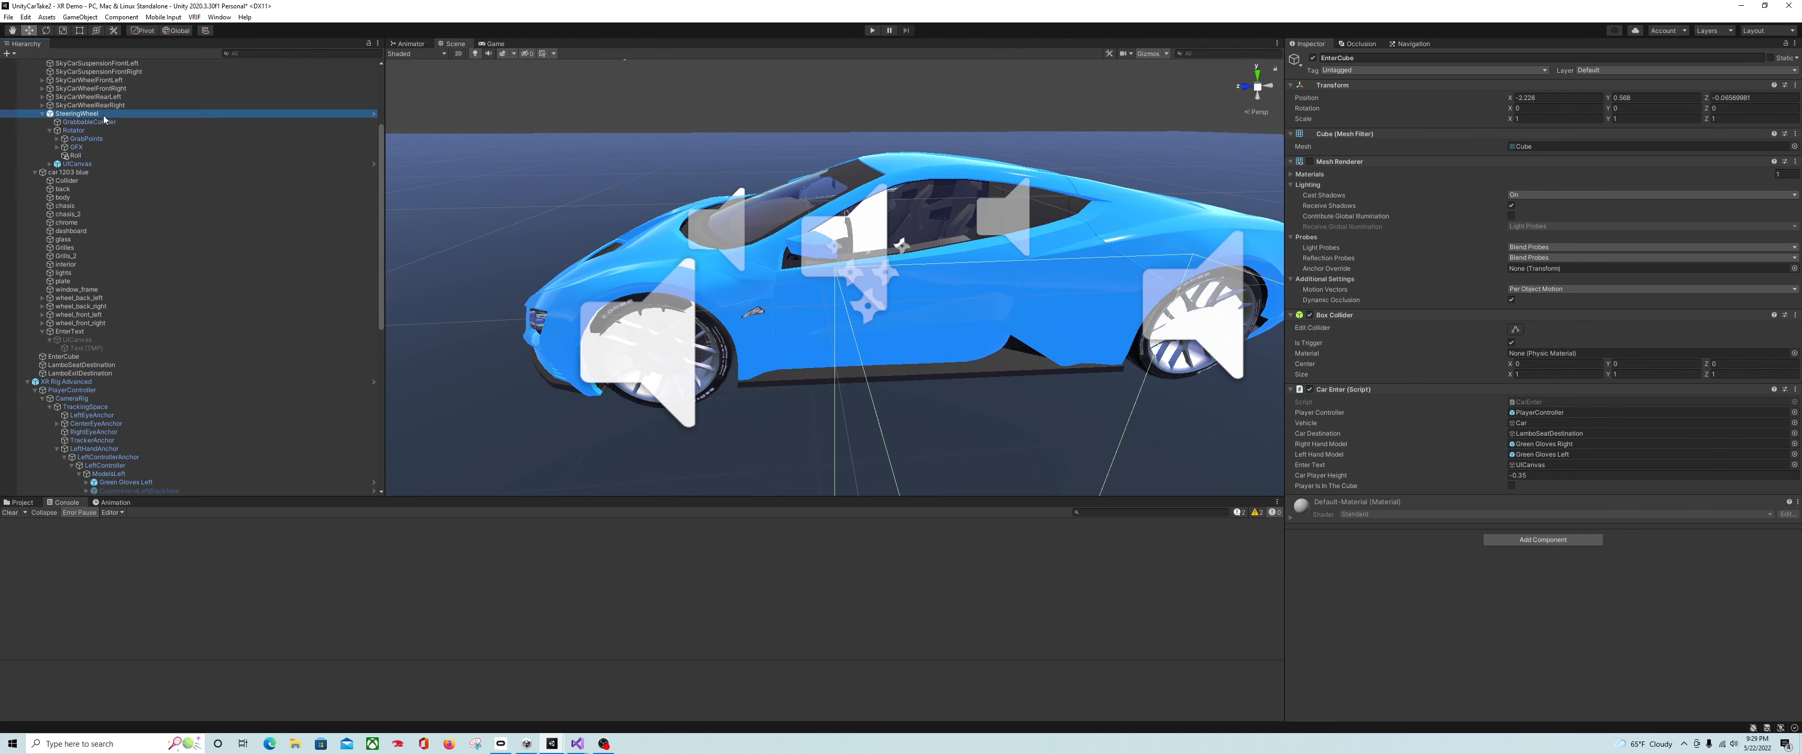
left_click(67, 147)
left_click(57, 147)
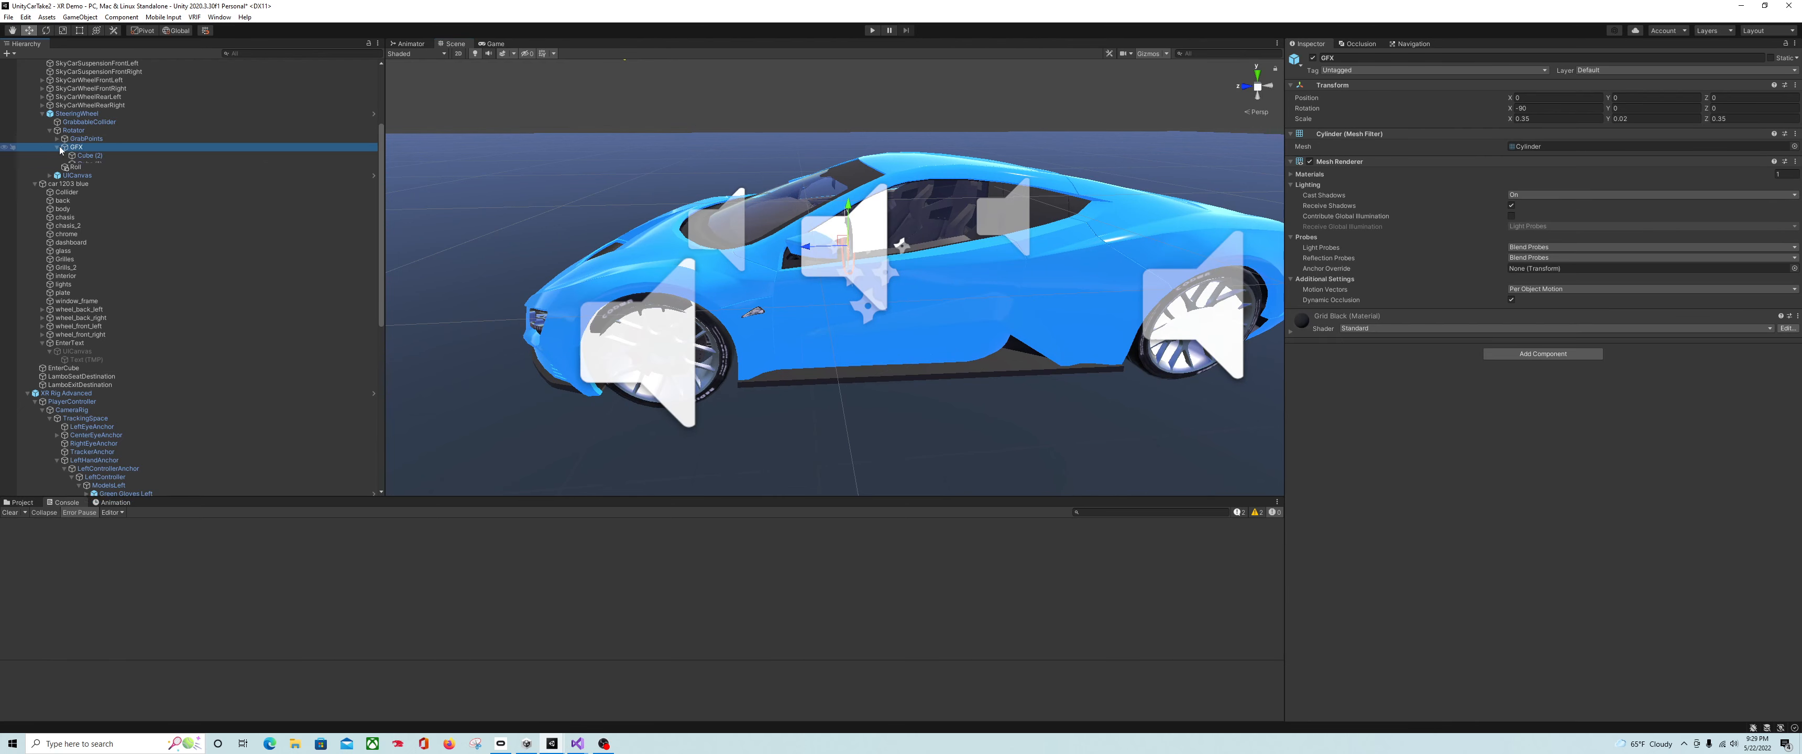
key("F2")
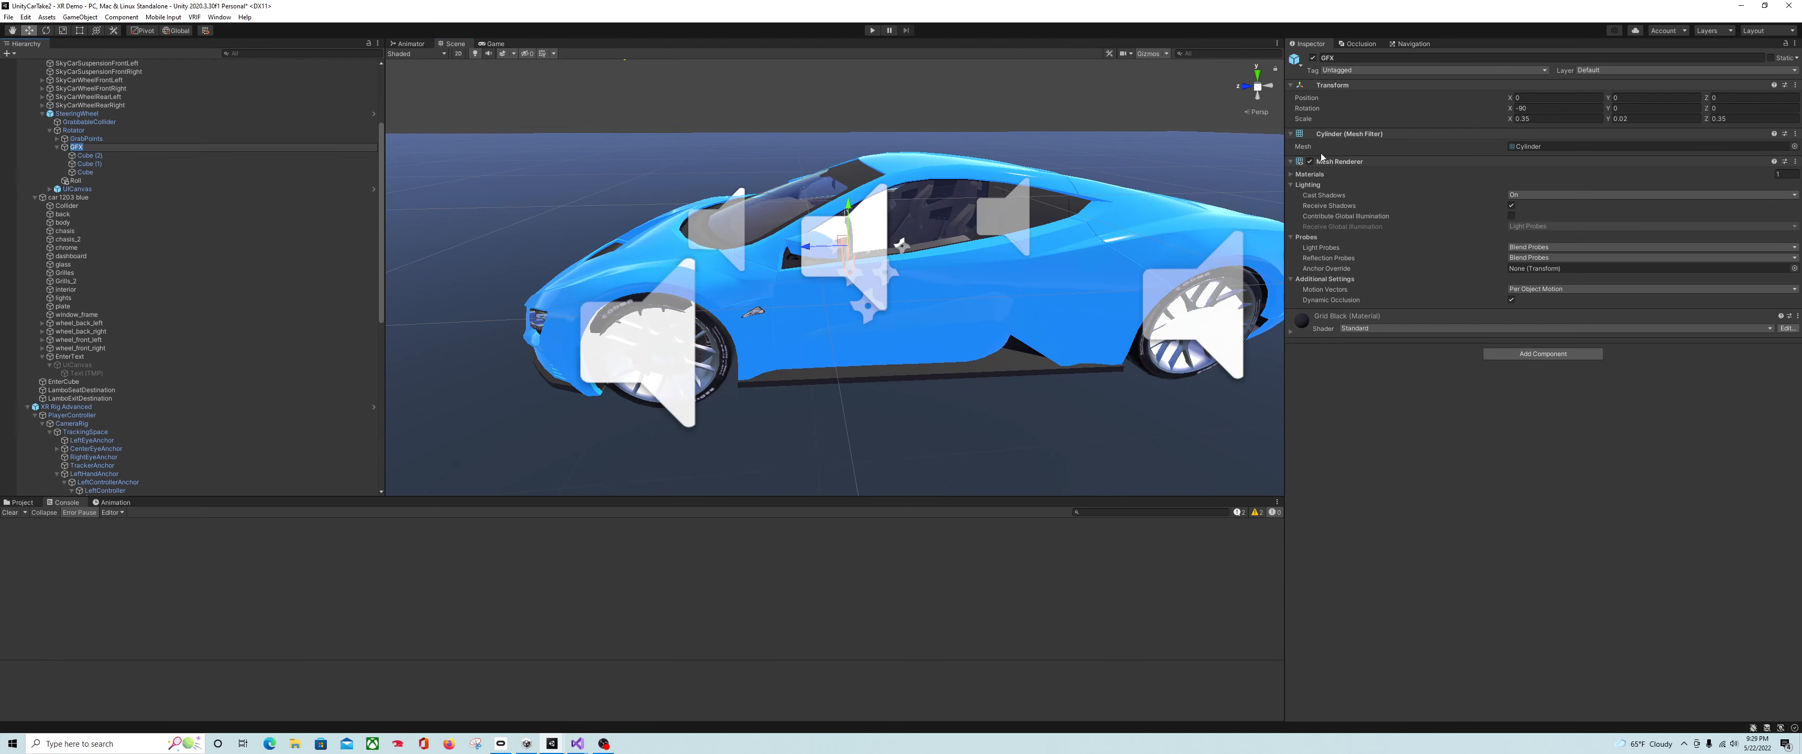
left_click(159, 155)
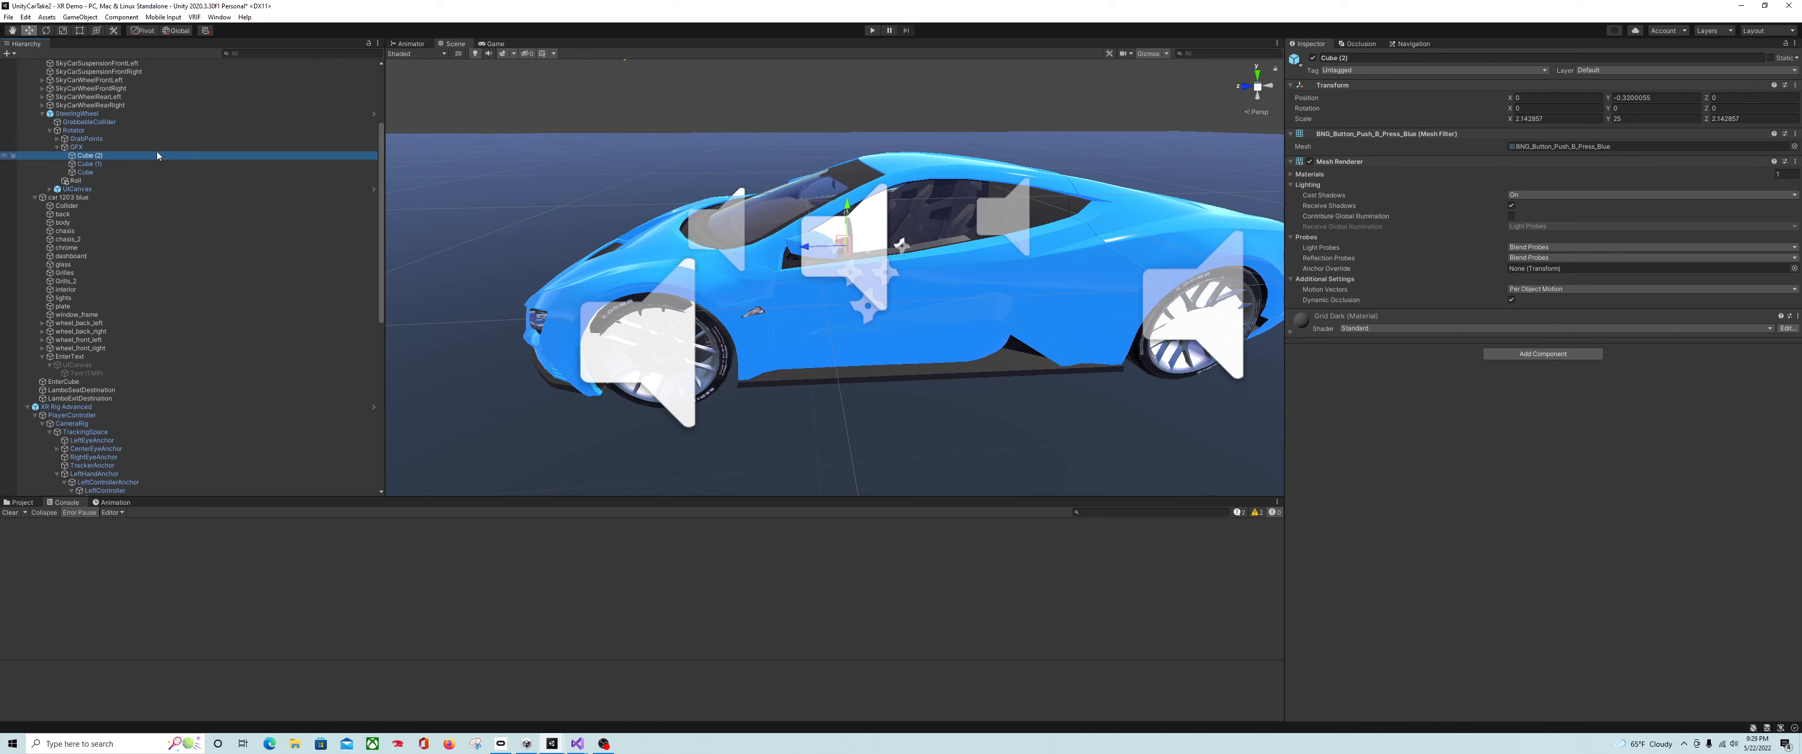
left_click(156, 148)
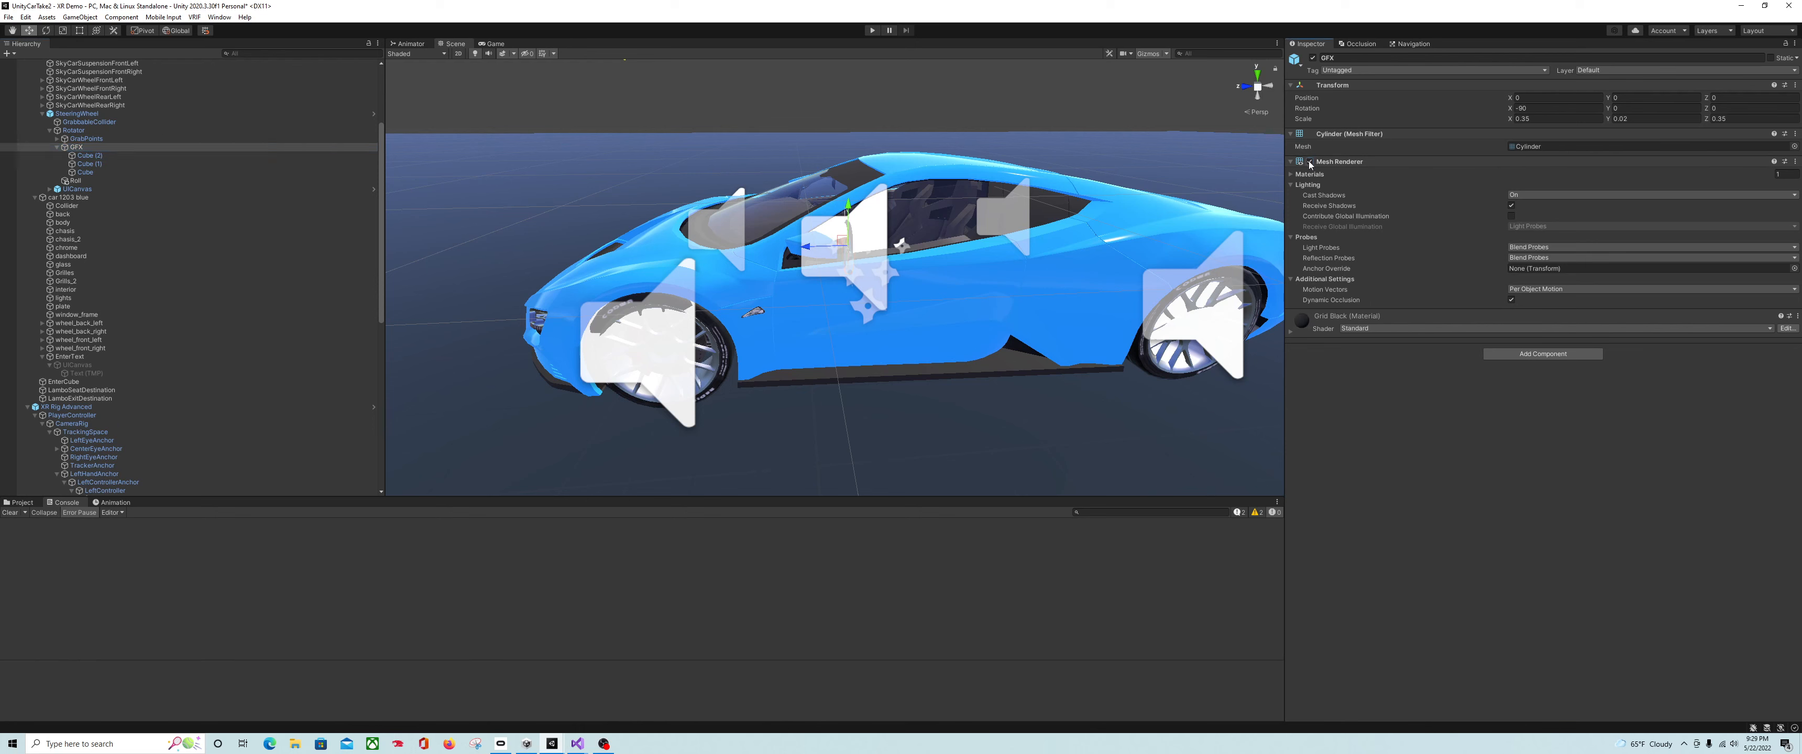
- Disable the Mesh Renderers on GFX's child cubes, including Cube (1) and Cube
left_click(284, 157)
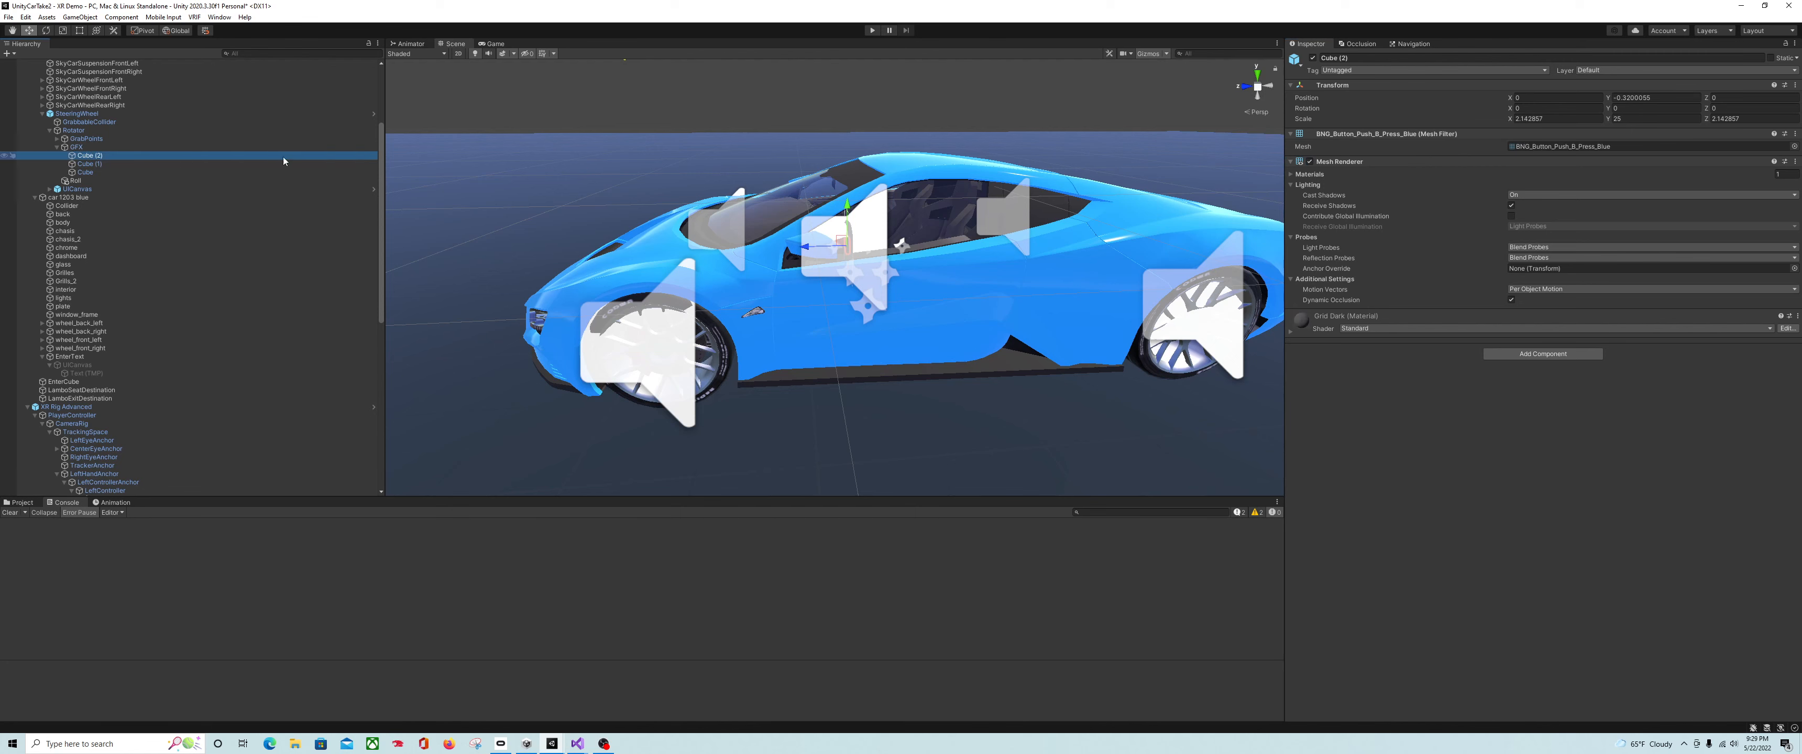
left_click(116, 164)
left_click(1309, 162)
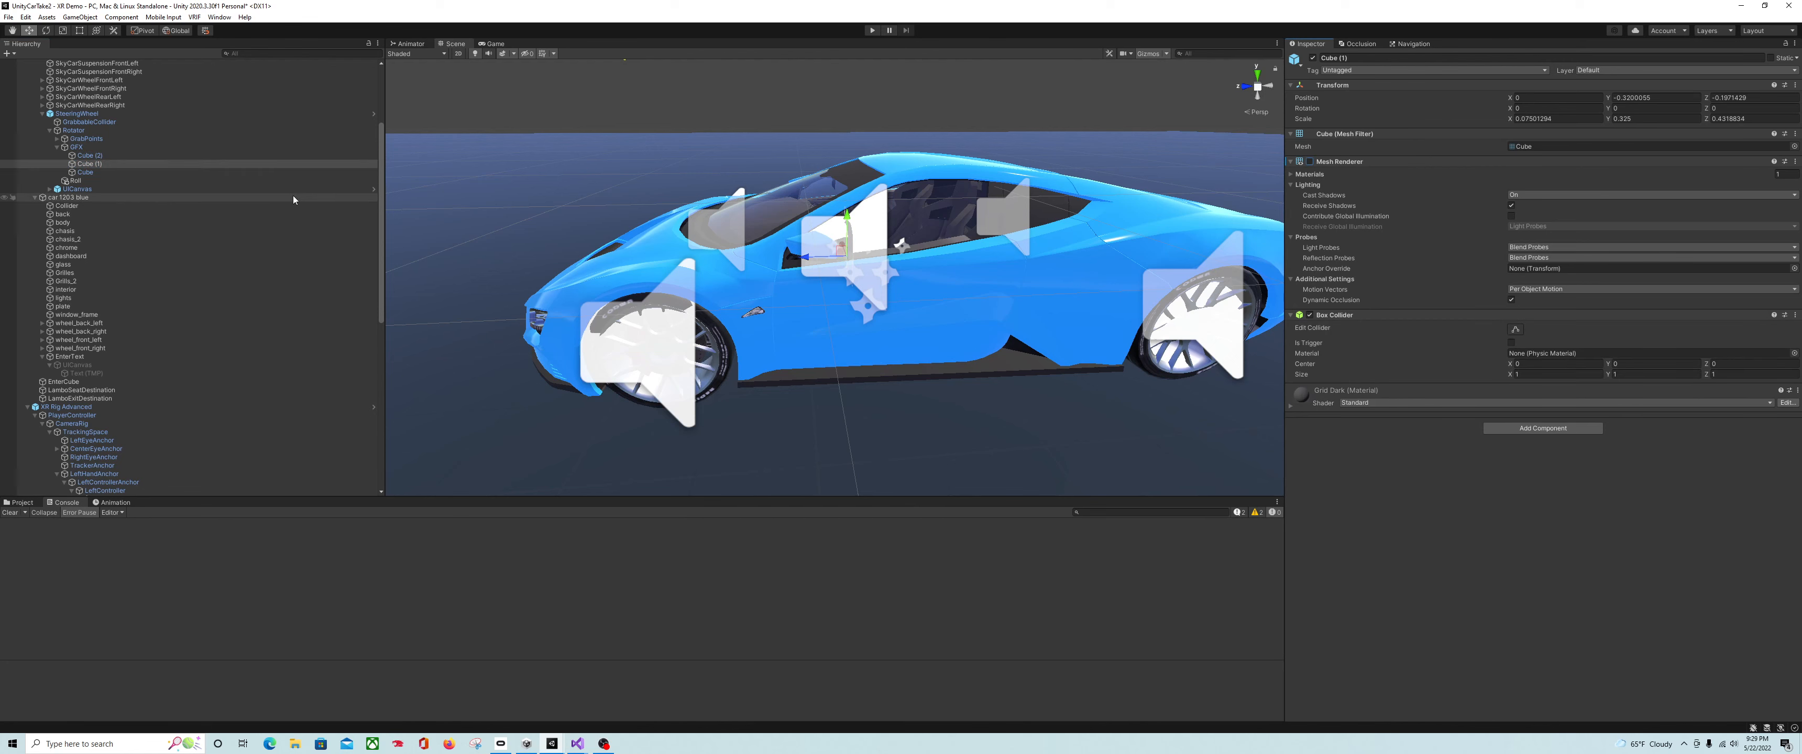
left_click(150, 173)
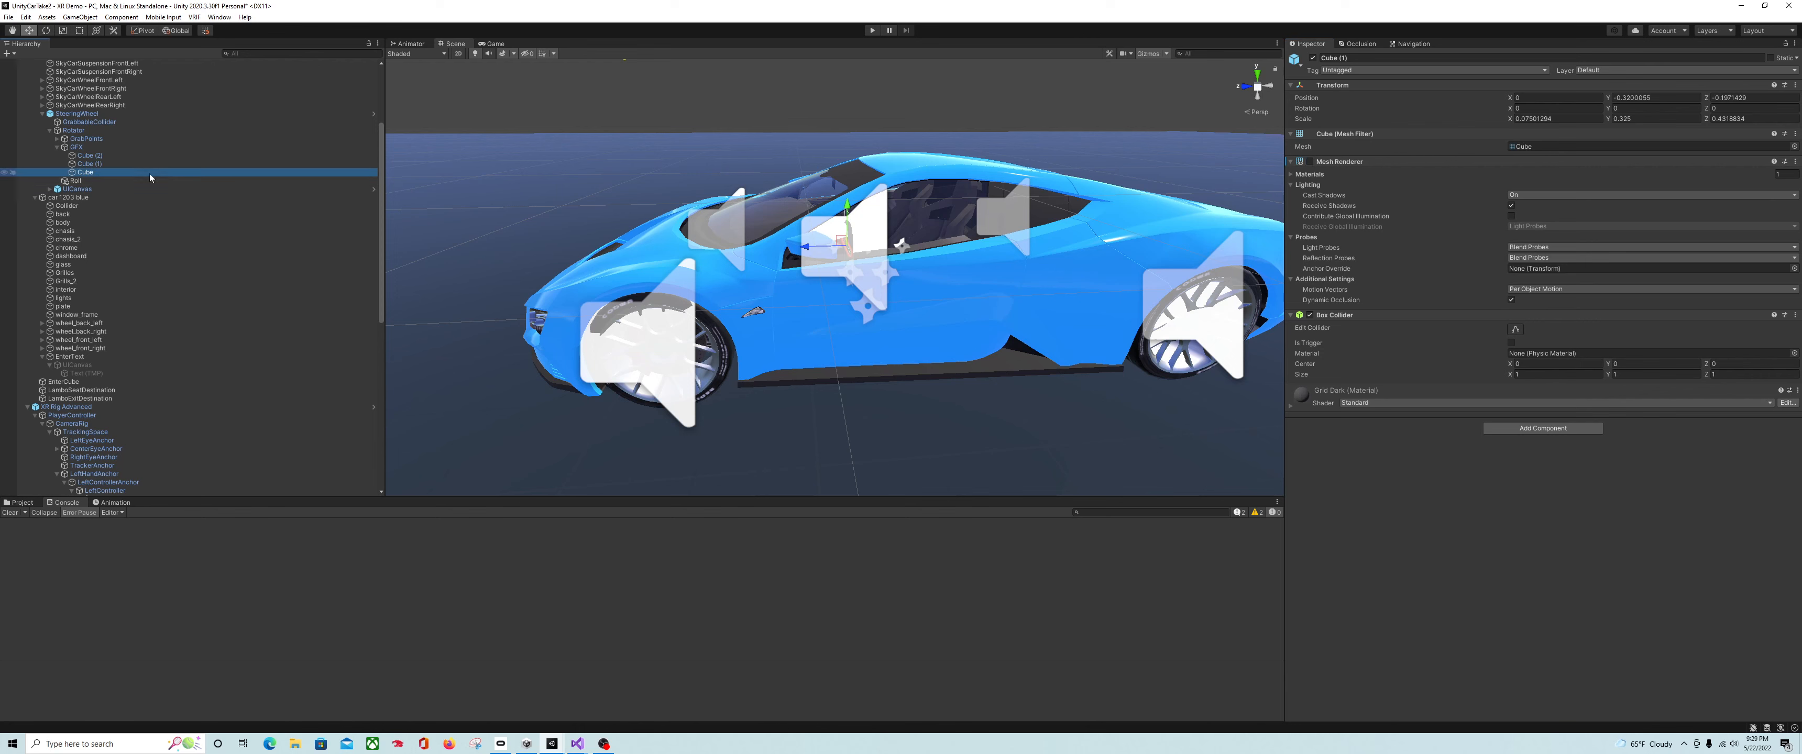
left_click(1310, 162)
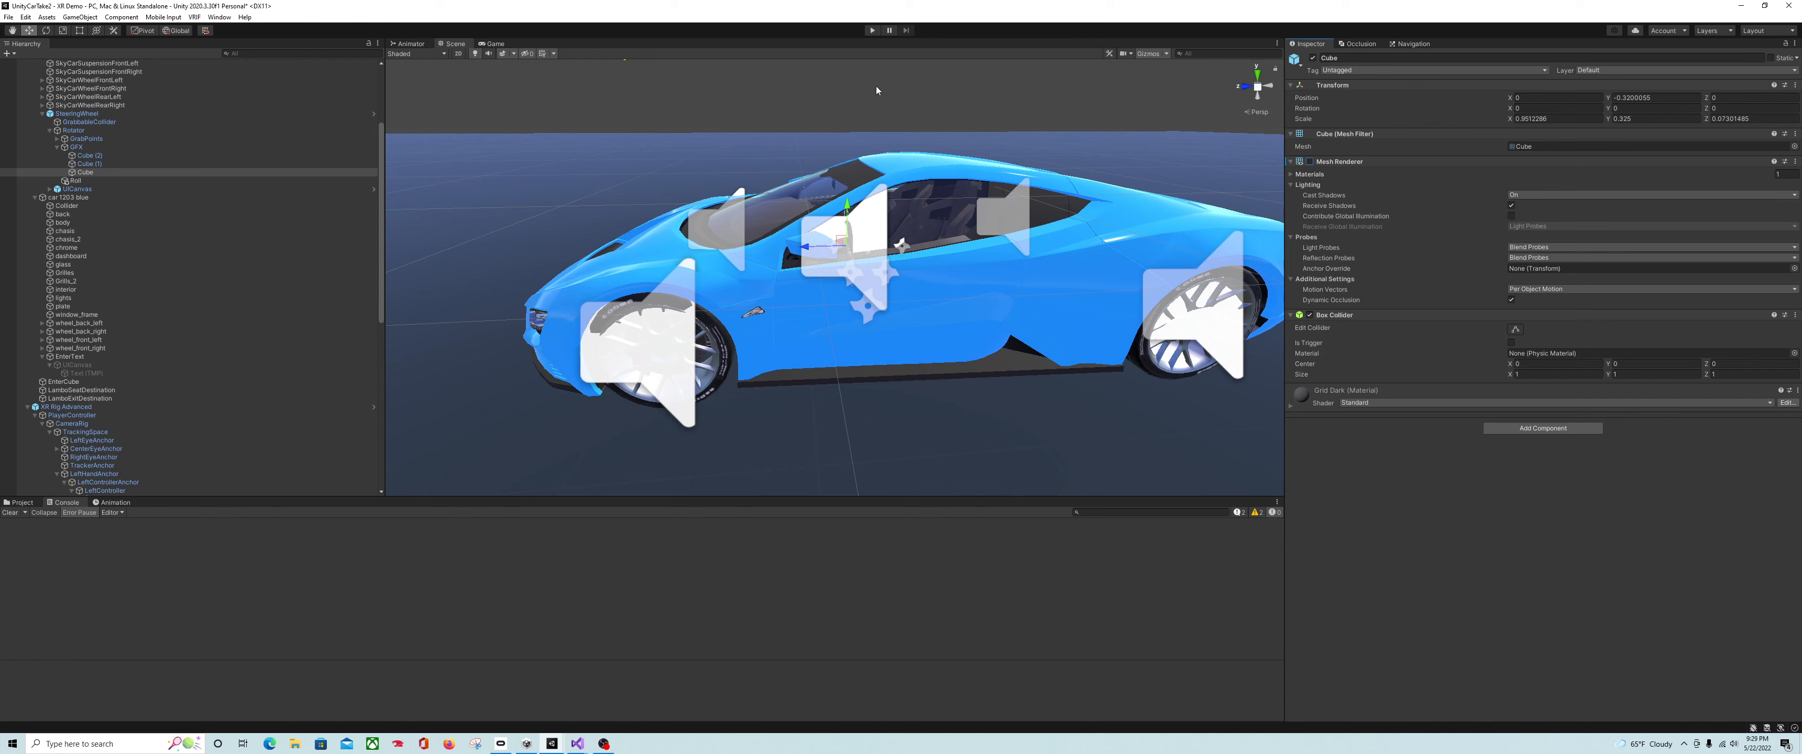
- Play-test the scene, stop it, and run it again in the Game view with Maximize On Play turned off
left_click(872, 31)
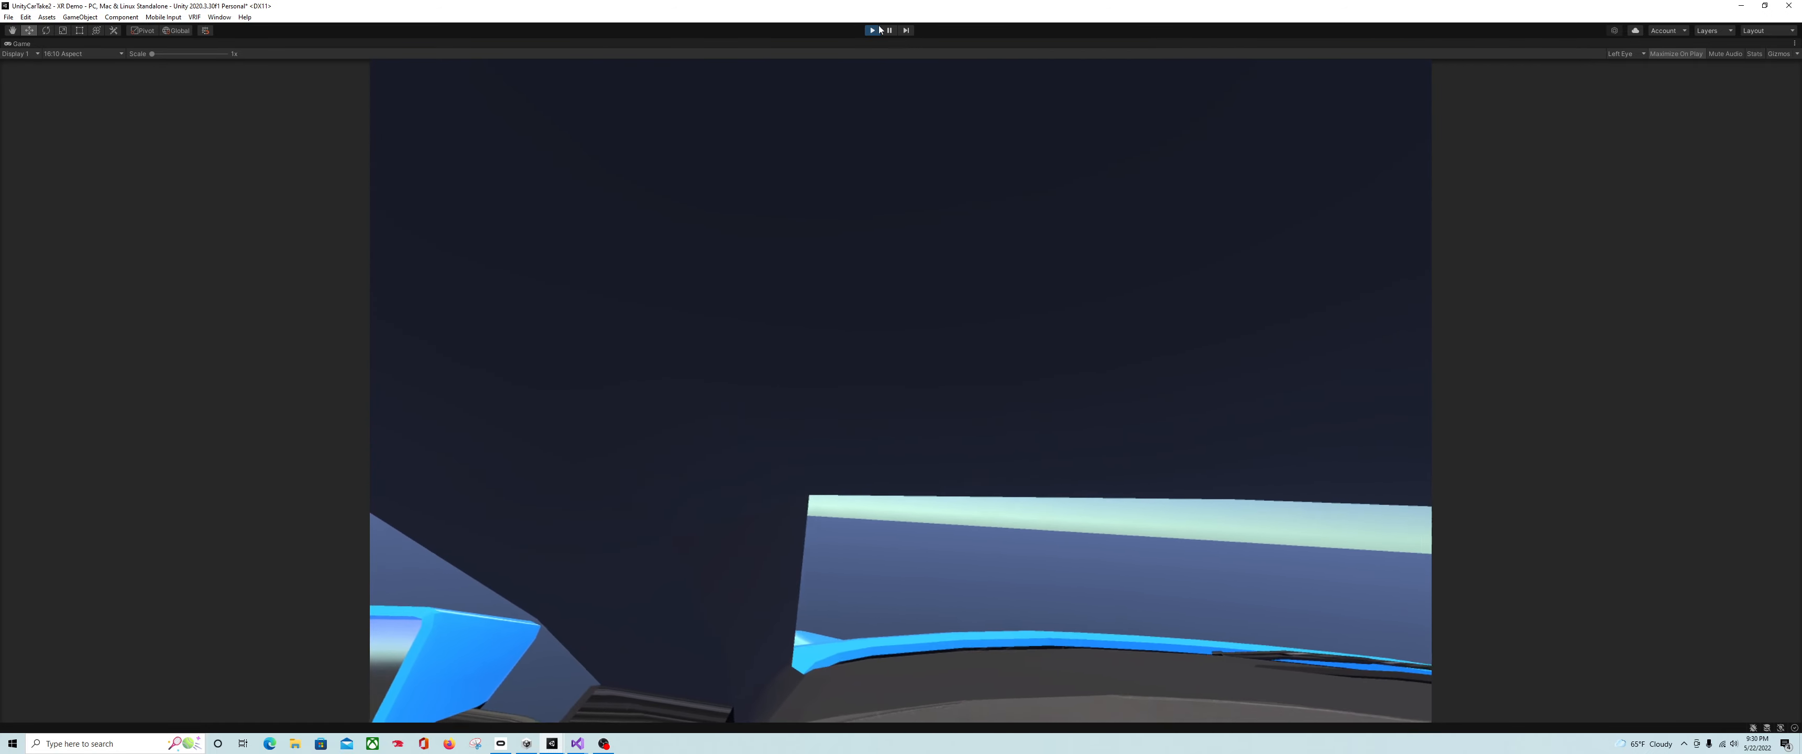
left_click(873, 30)
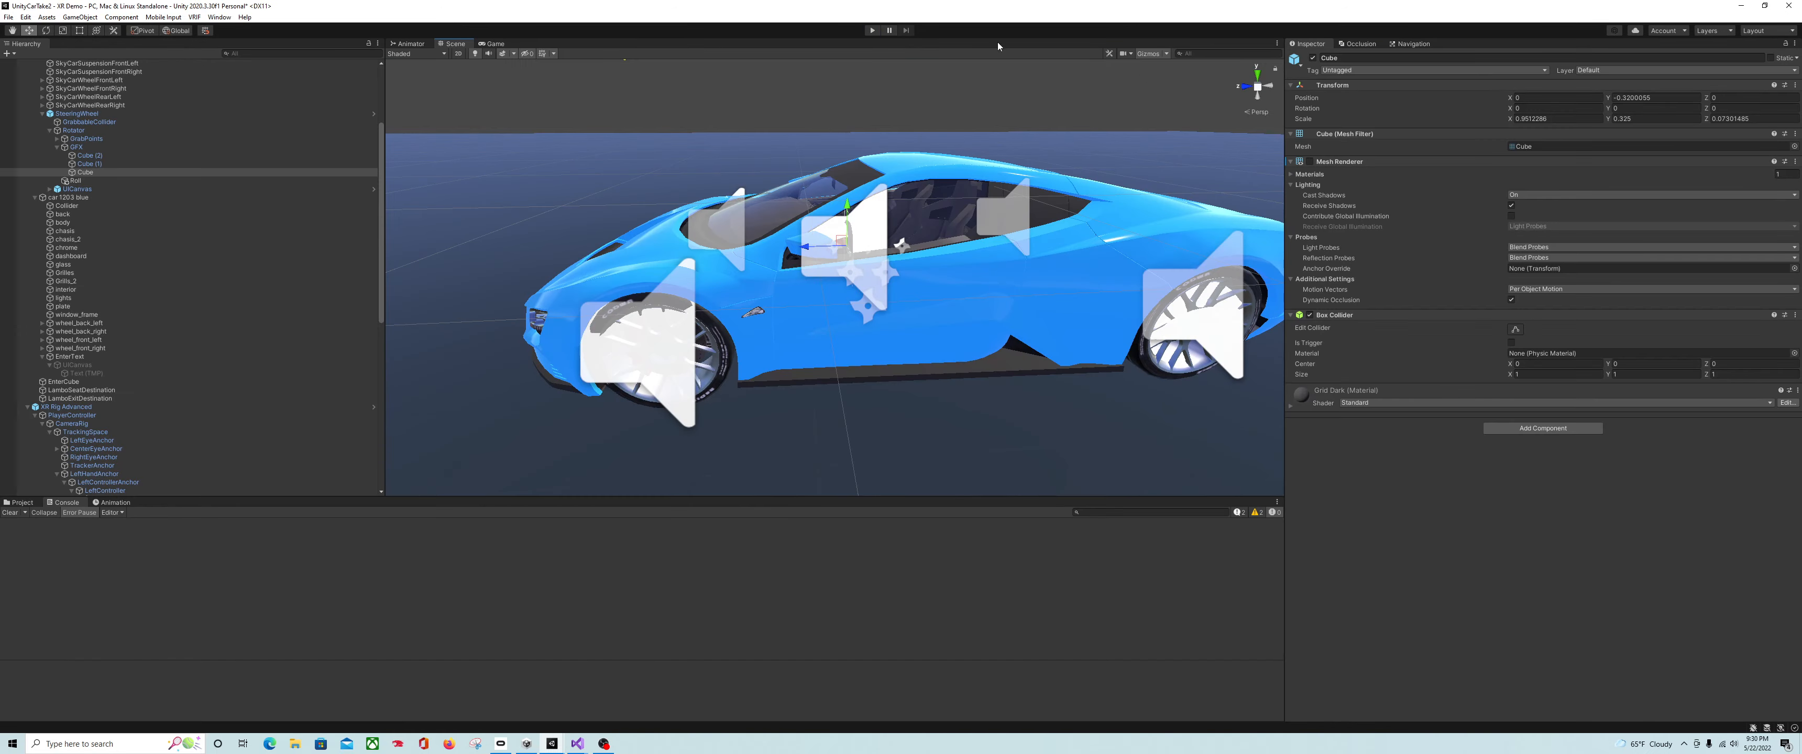
left_click(493, 43)
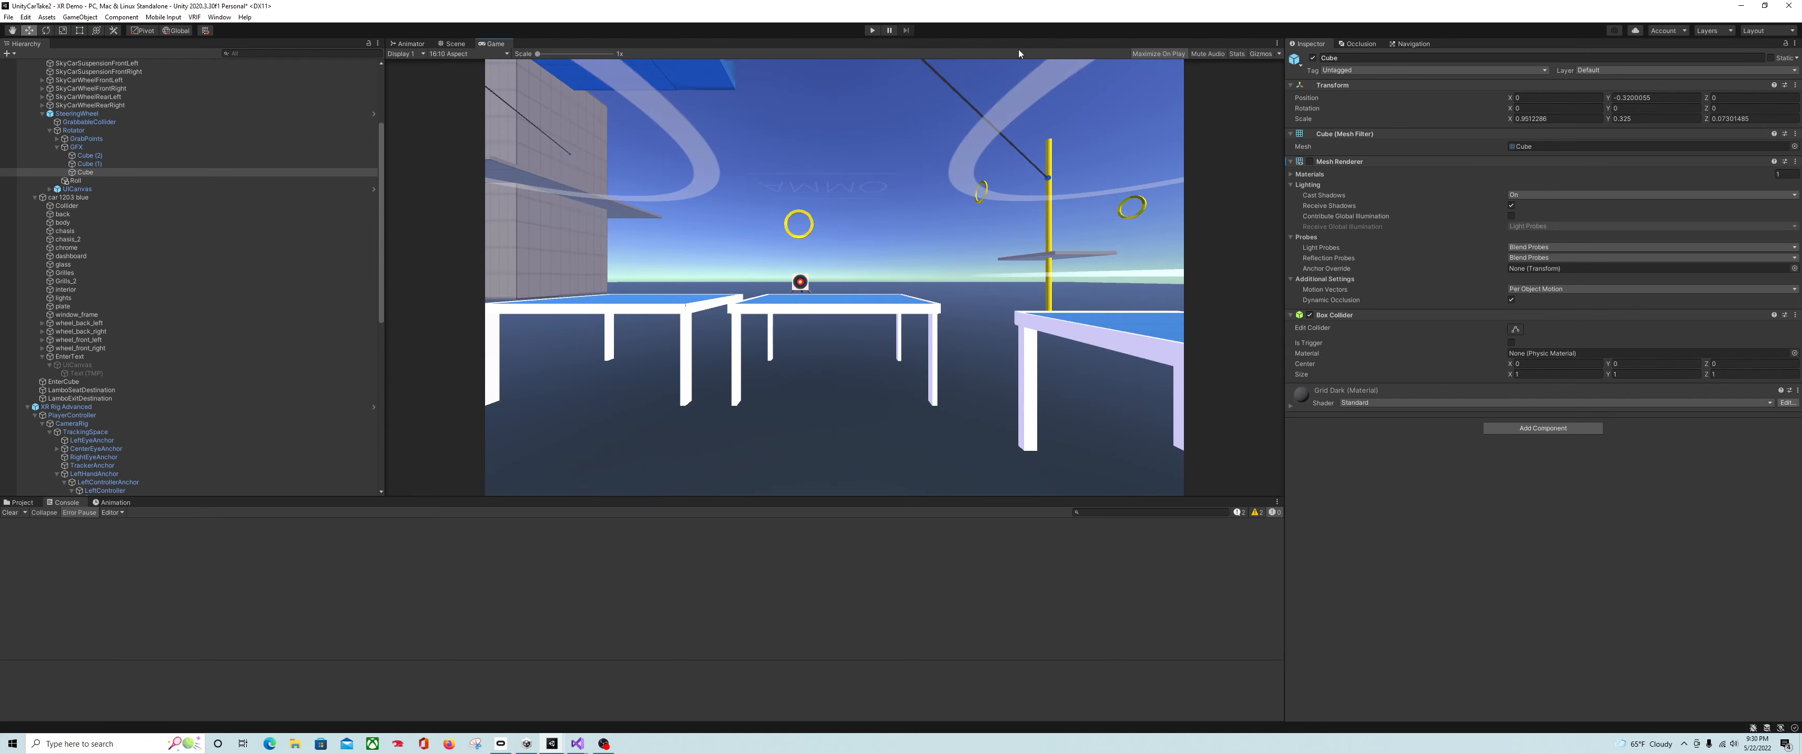
left_click(871, 32)
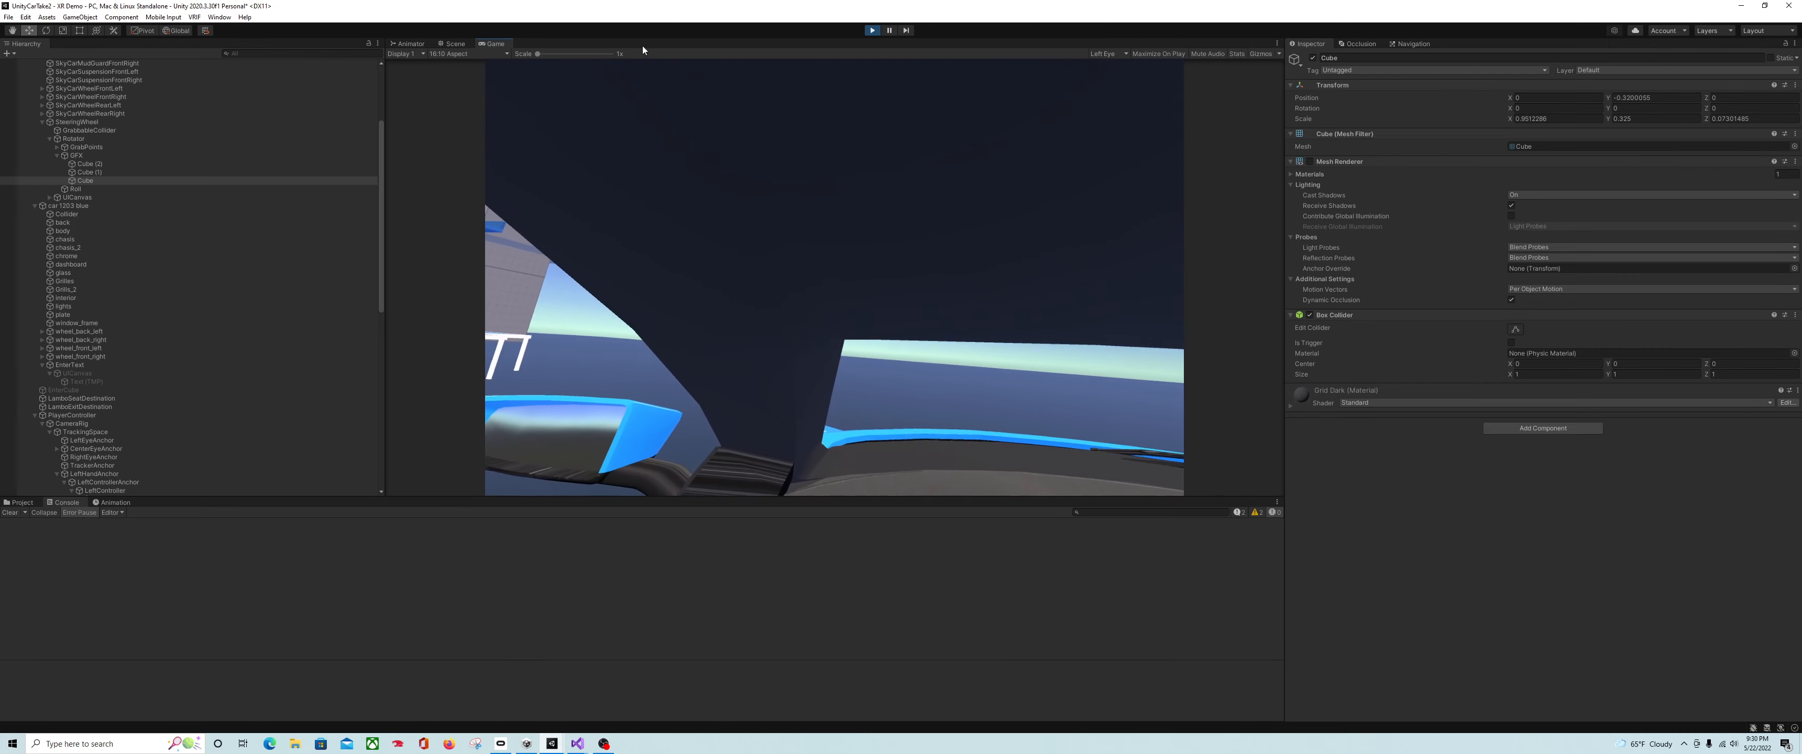
- Move LamboSeatDestination in play mode to X -0.351, Y 0.544, Z -0.142, and paste its copied Transform values back after stopping
left_click(453, 43)
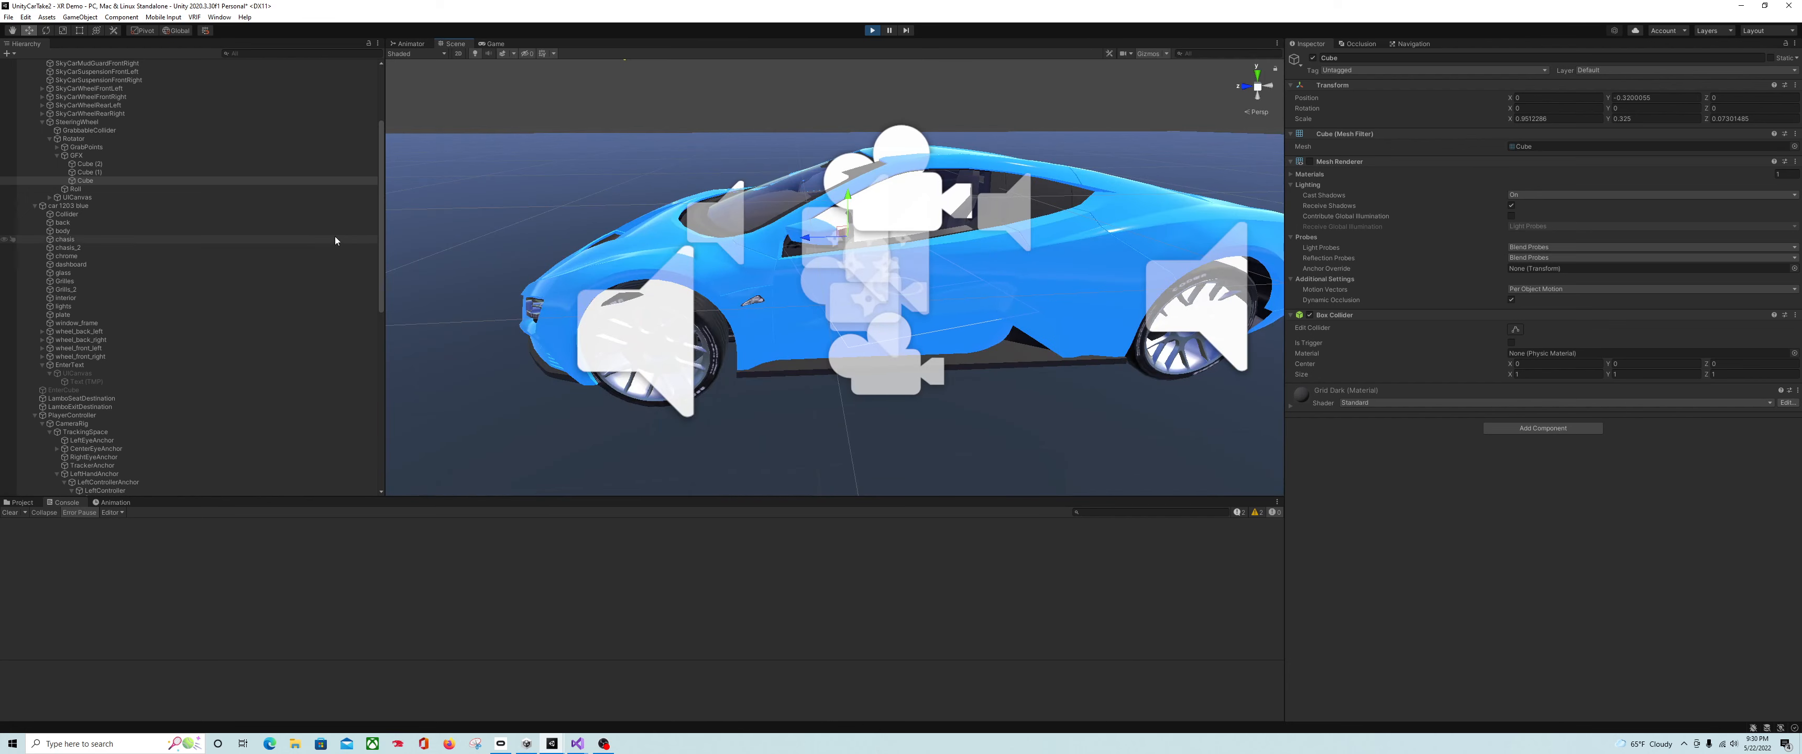
scroll(148, 194, "down", 5)
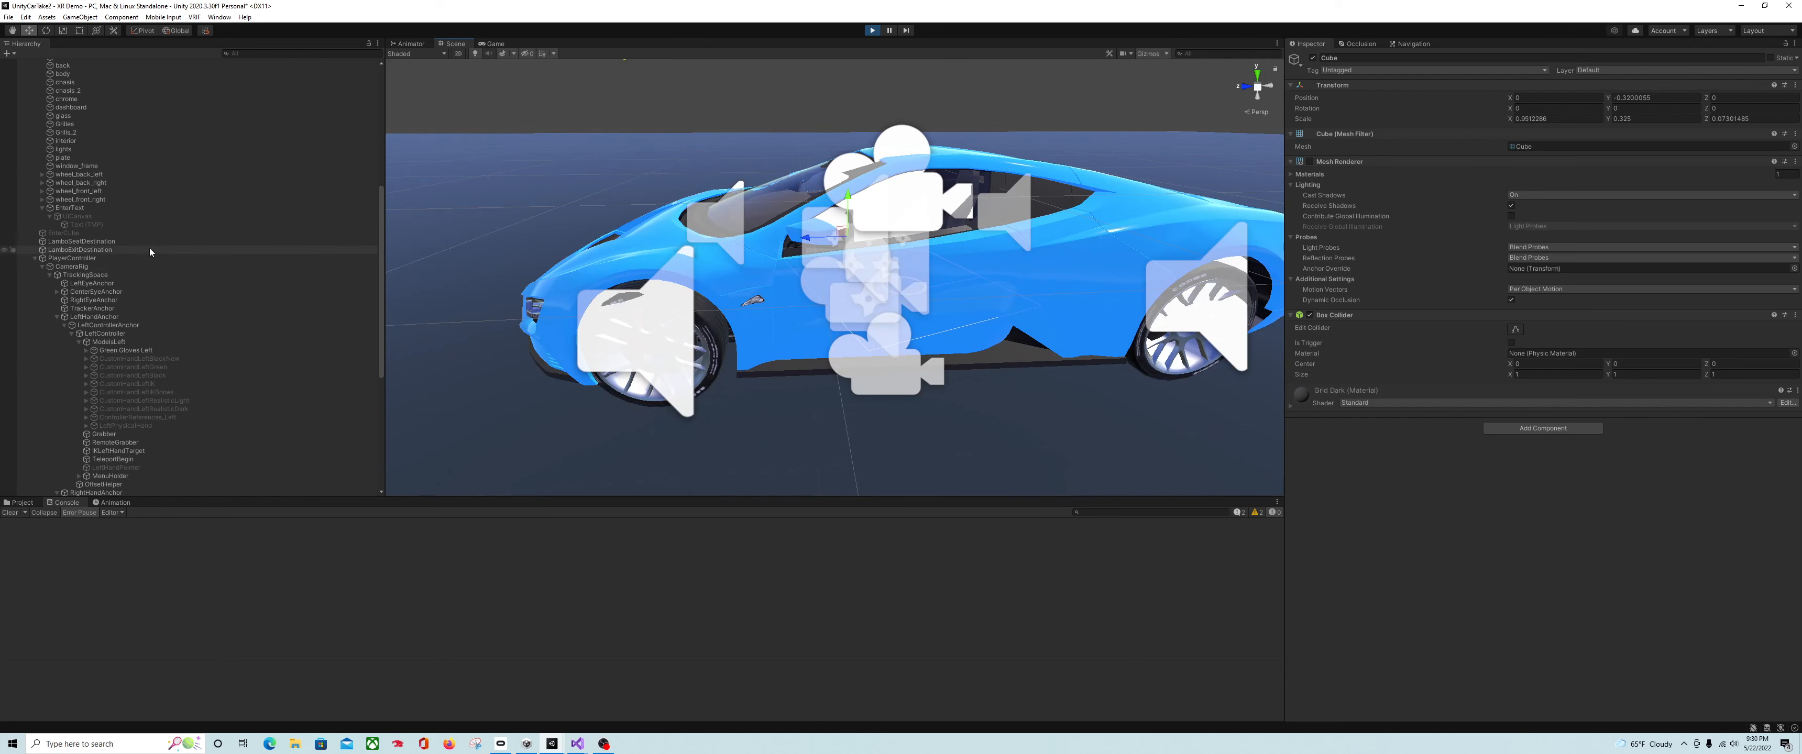
left_click(144, 241)
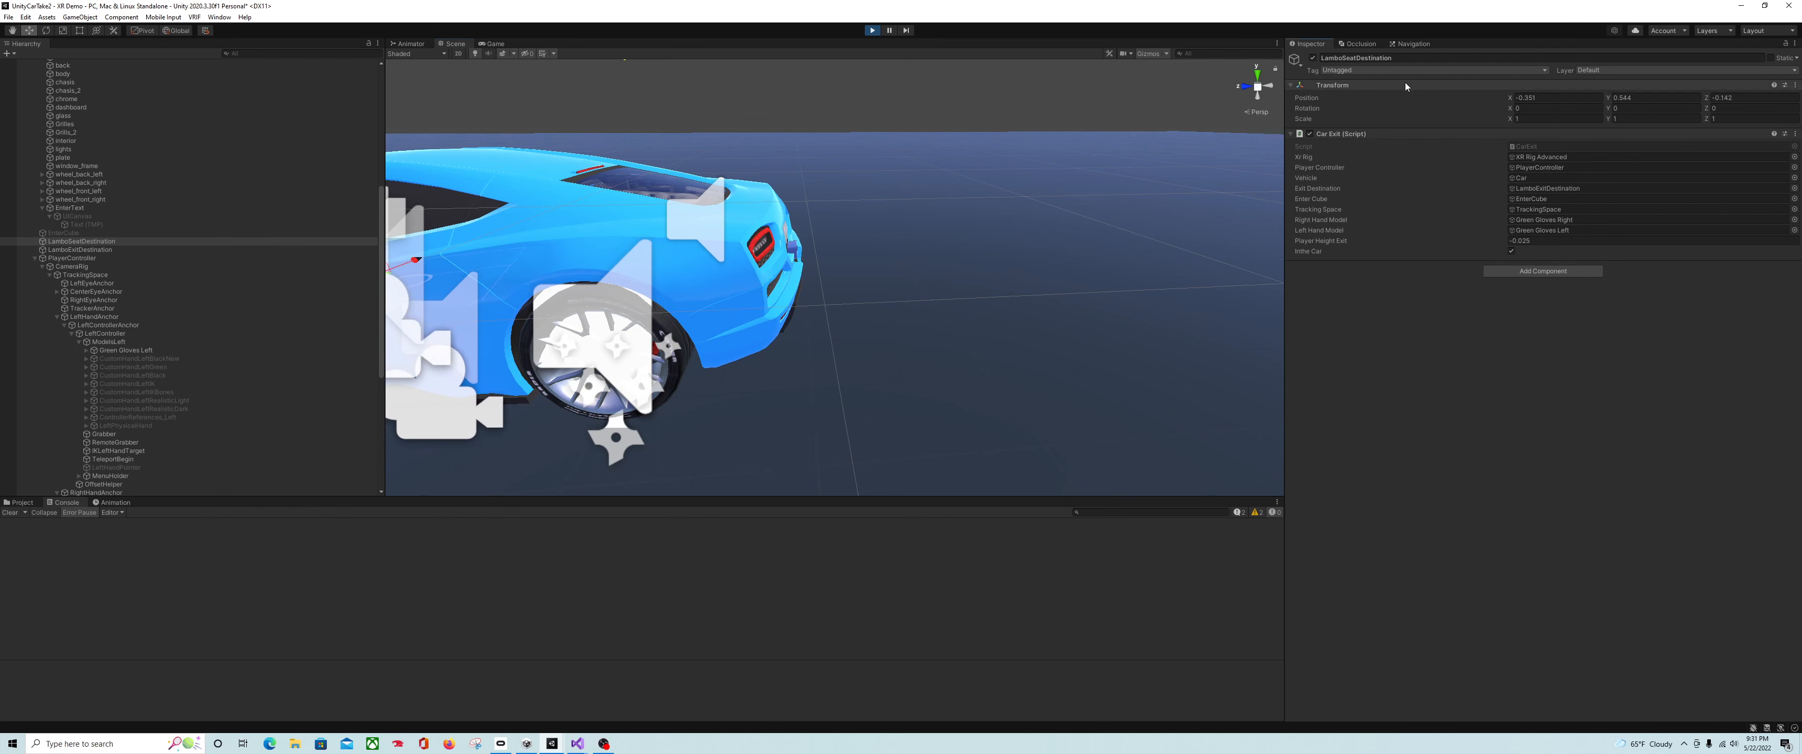
right_click(1437, 84)
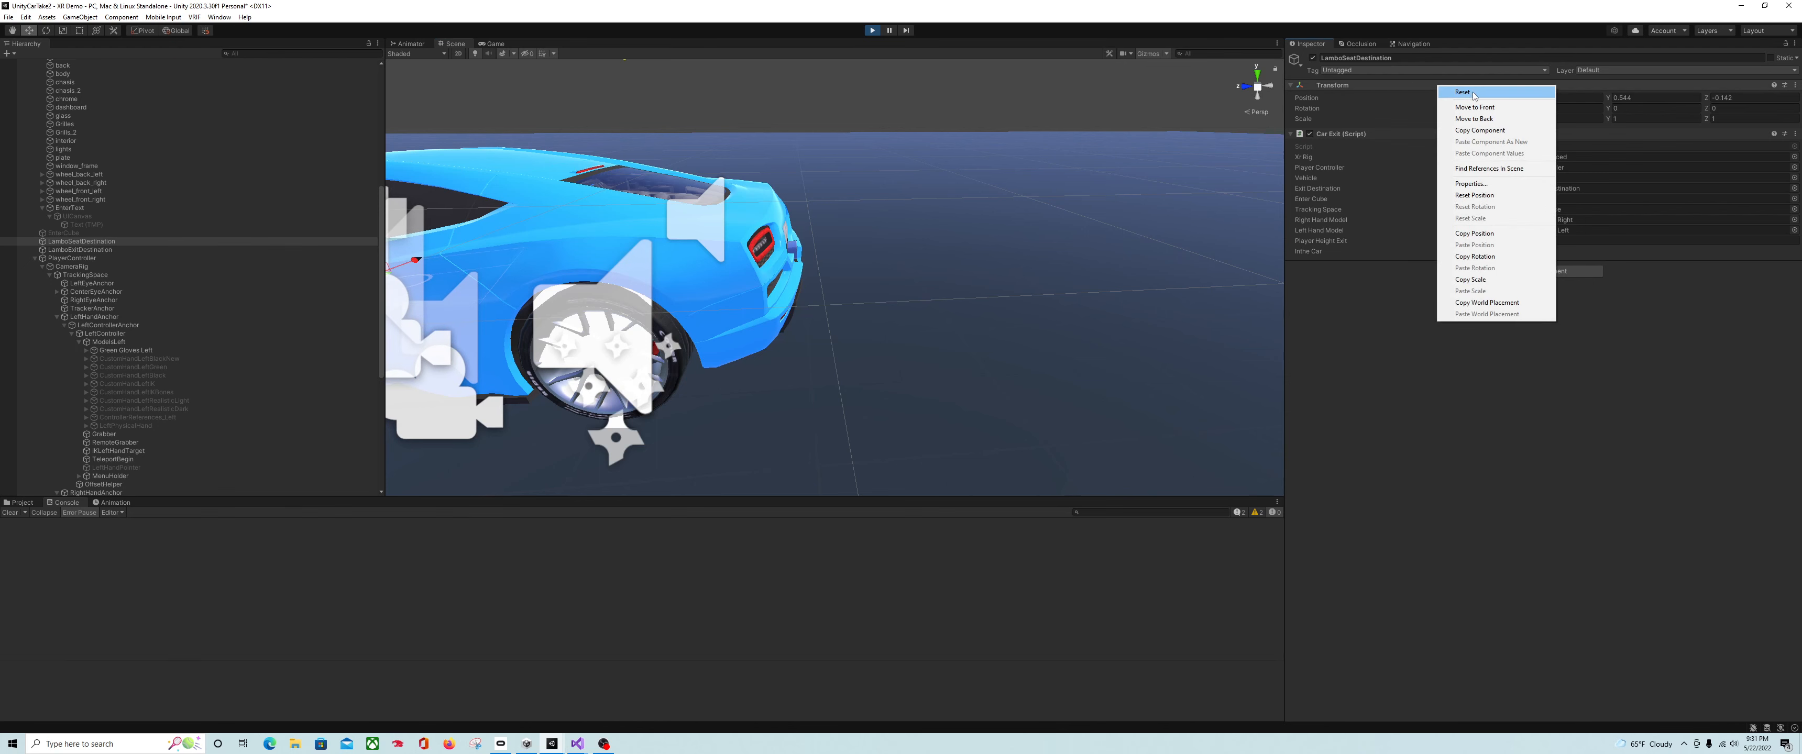
left_click(1472, 131)
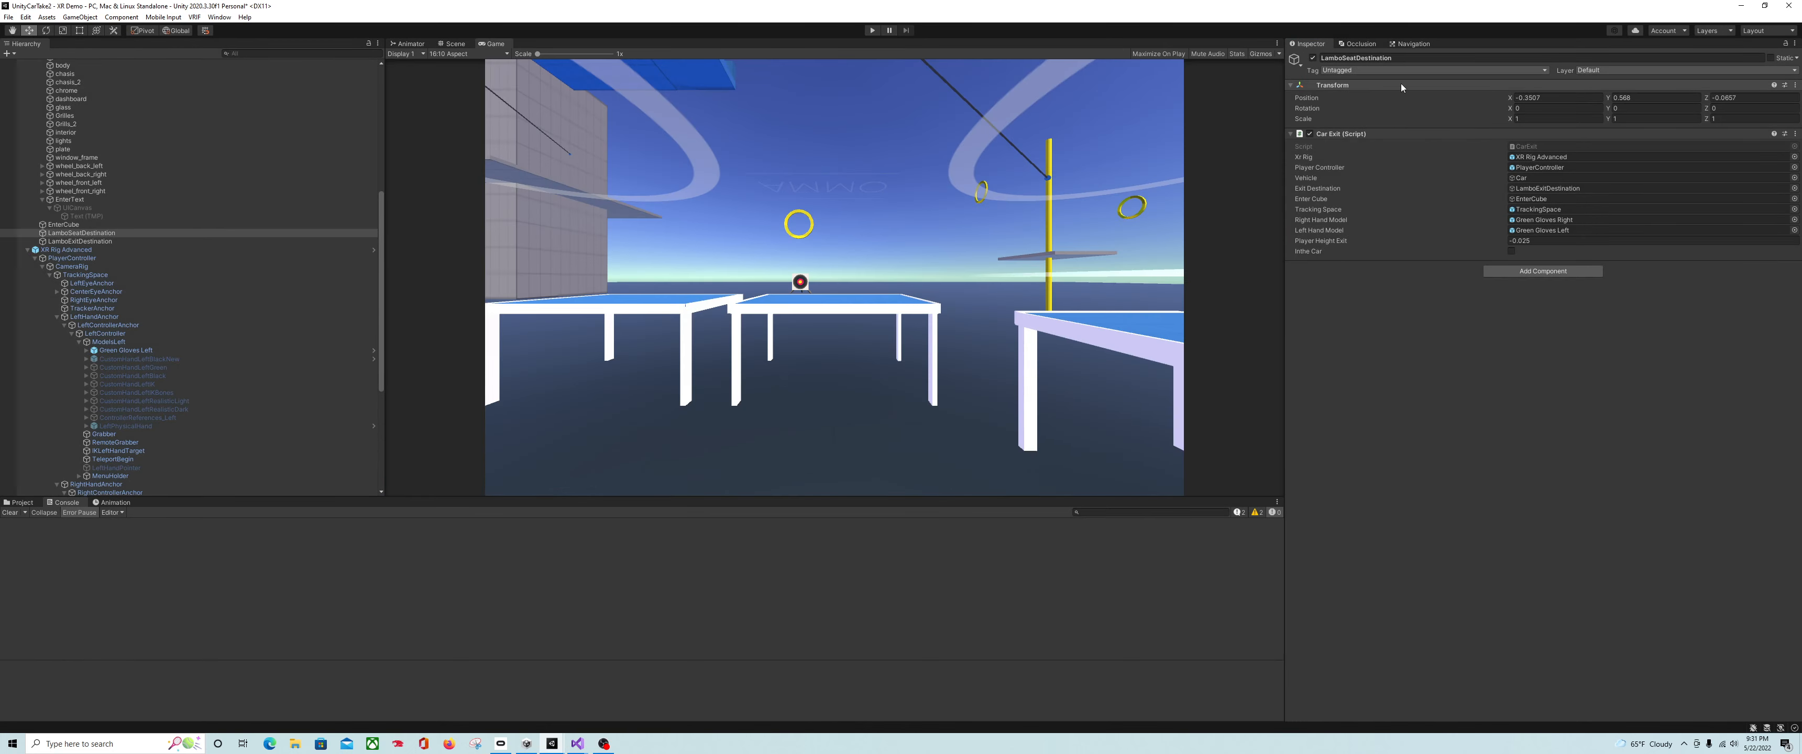
right_click(1400, 85)
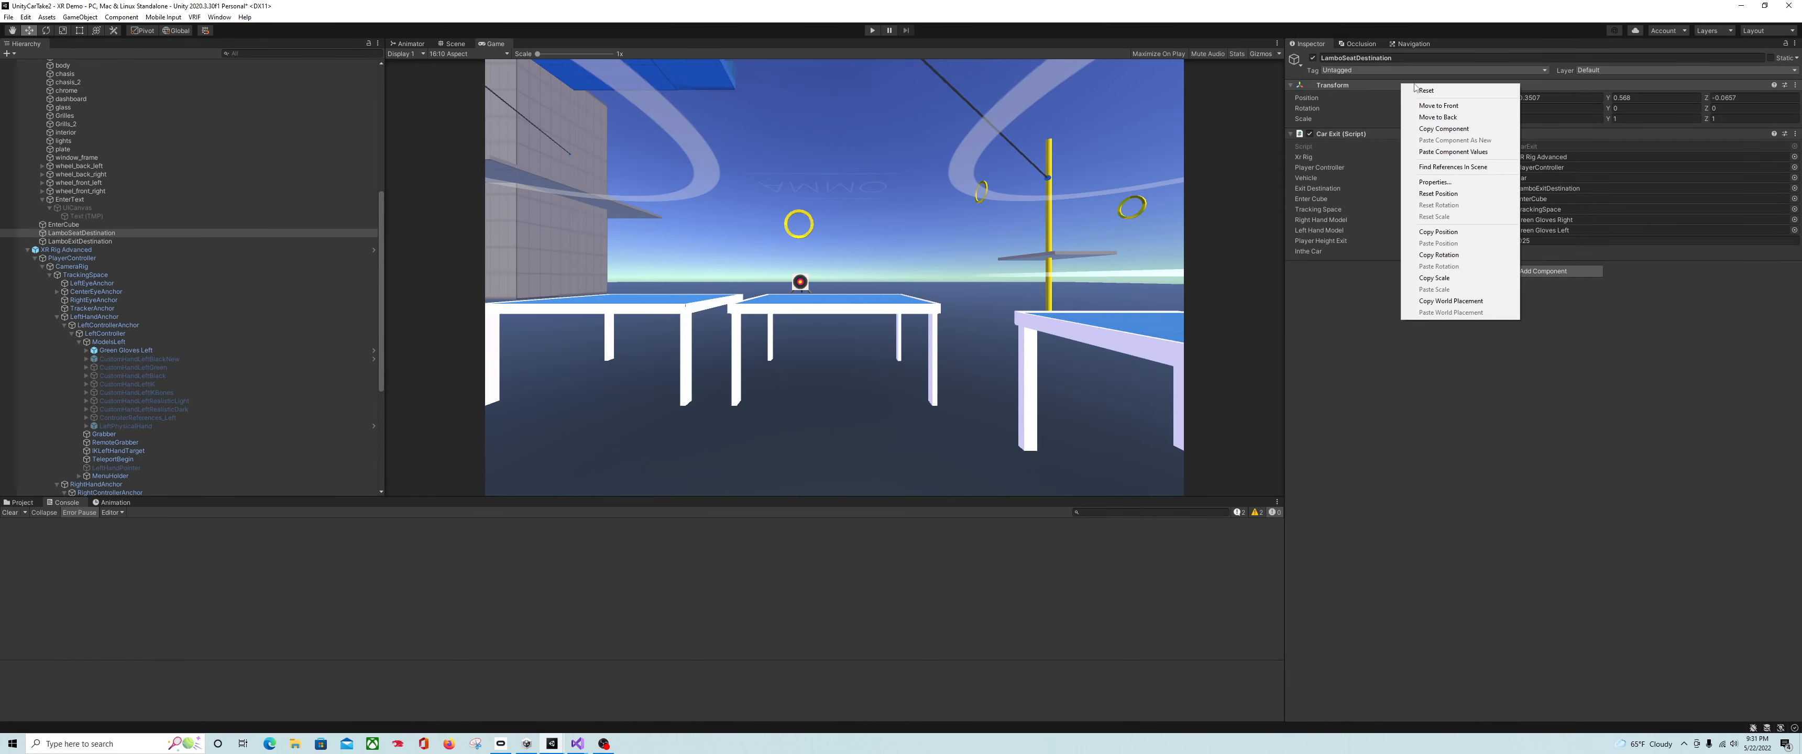
left_click(1453, 152)
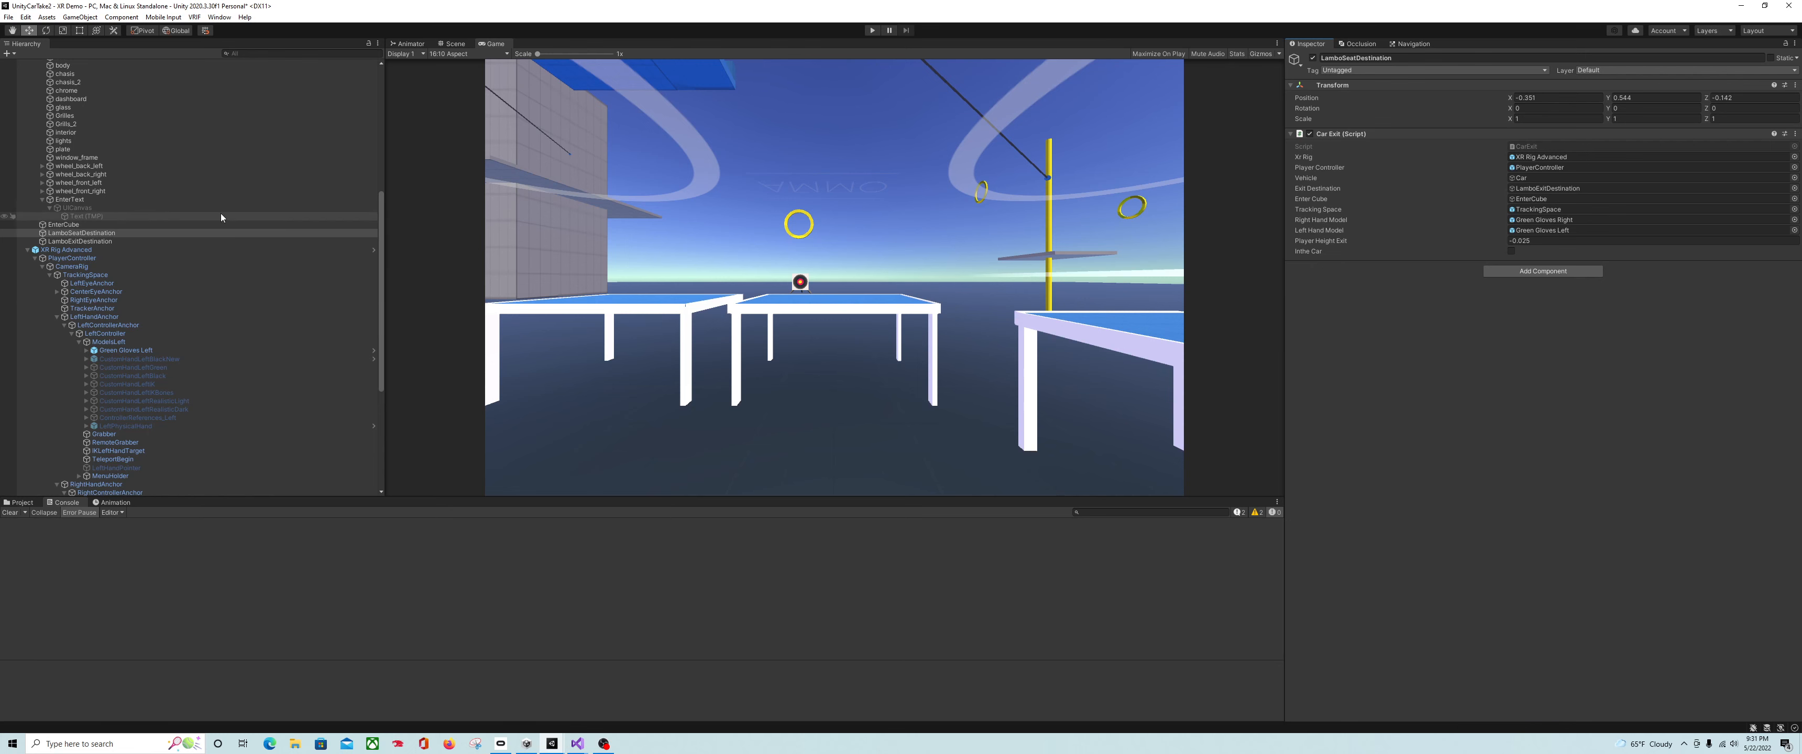
- Activate the UICanvas under EnterText to show the enter prompt in the Scene view
left_click(455, 44)
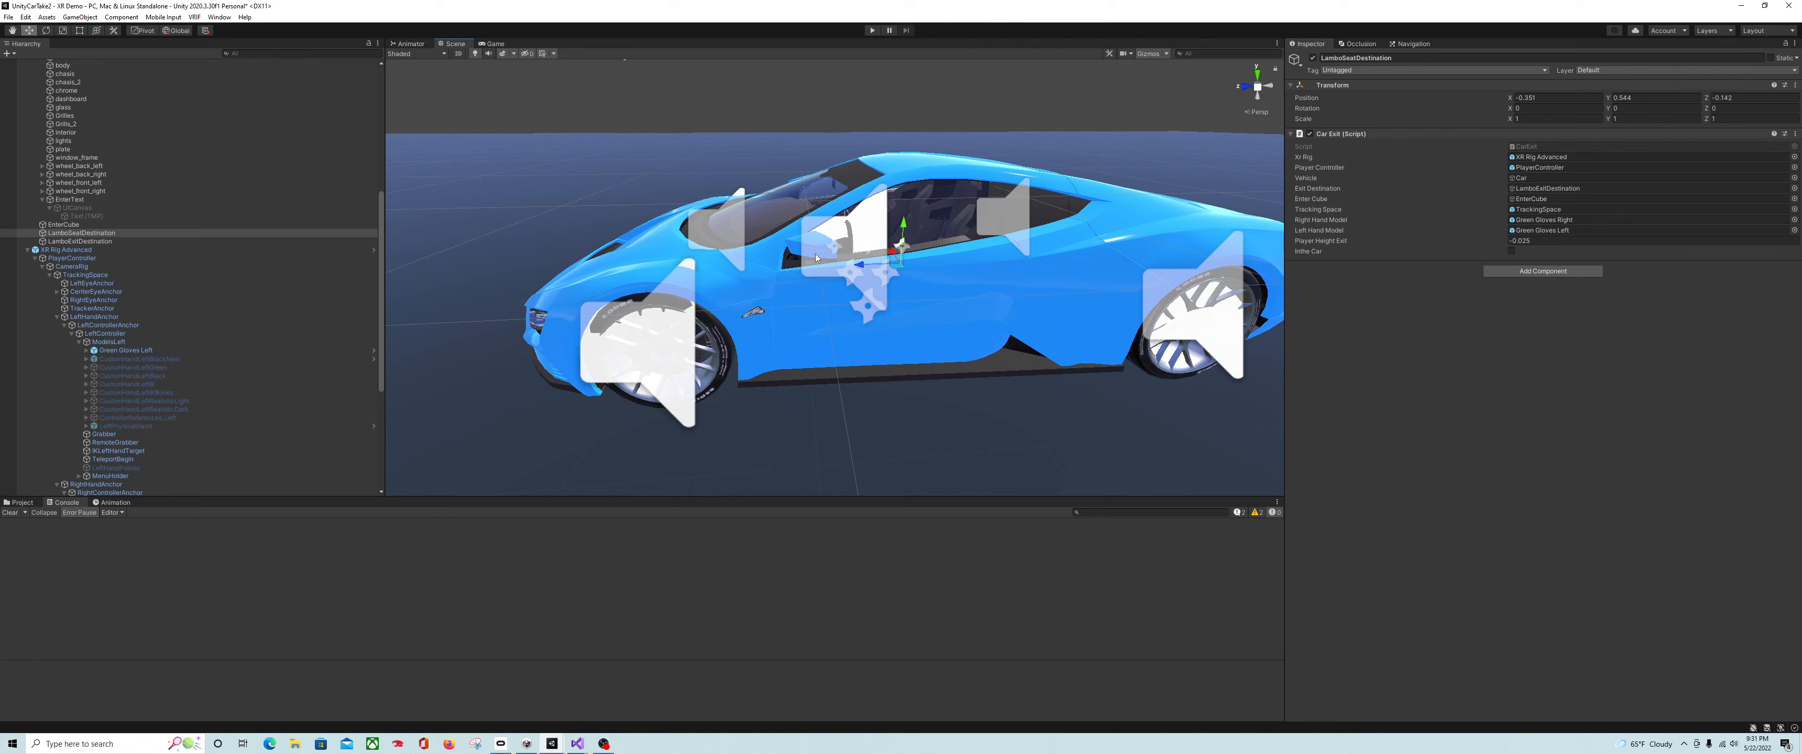
right_click_drag(817, 258, 797, 252)
scroll(213, 293, "down", 3)
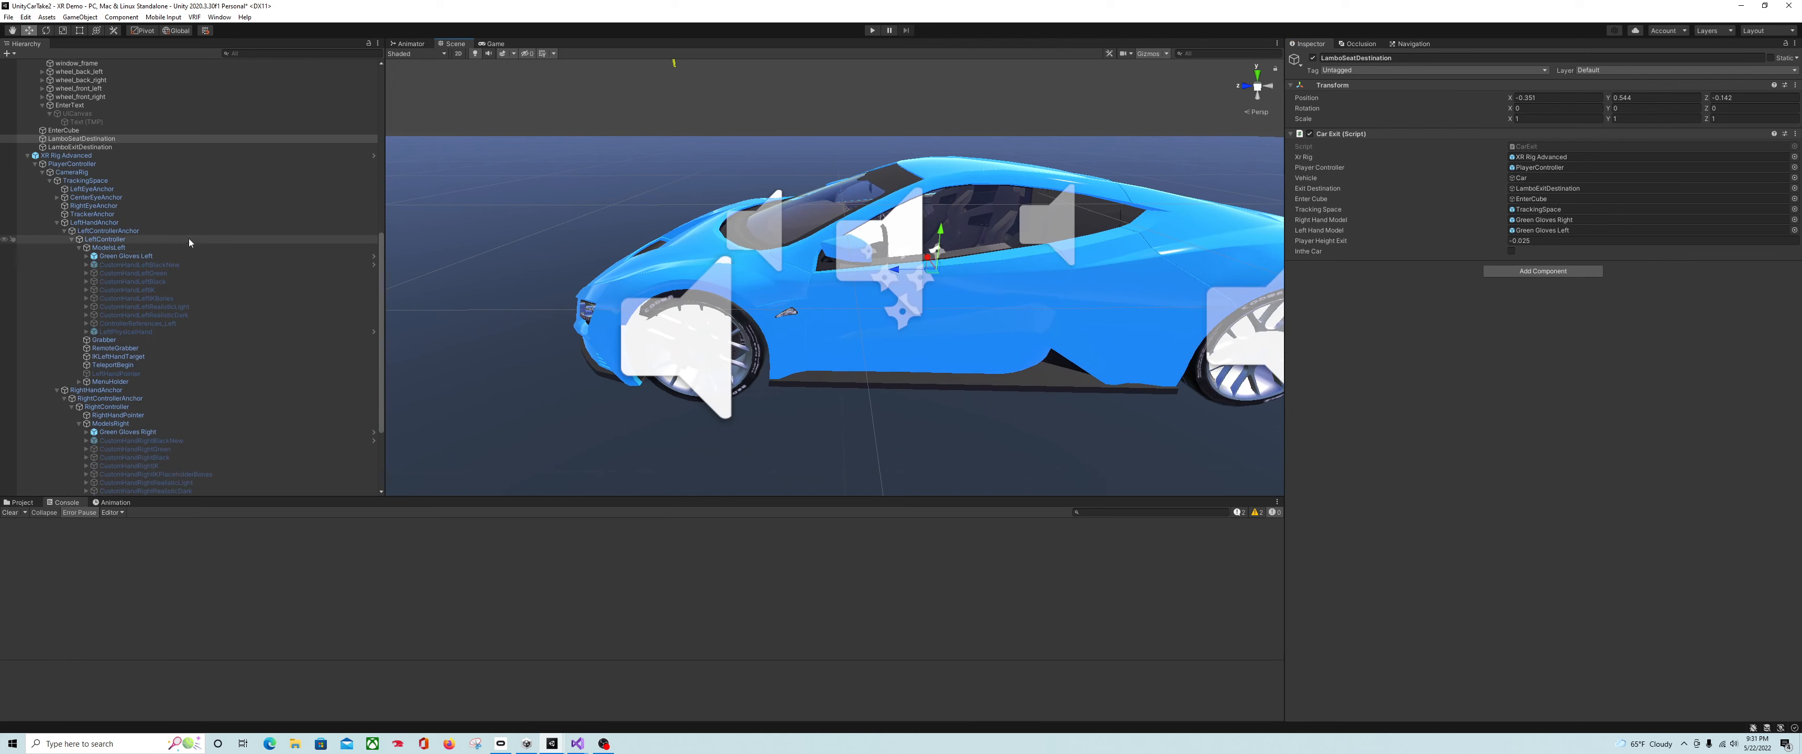
scroll(189, 378, "down", 1)
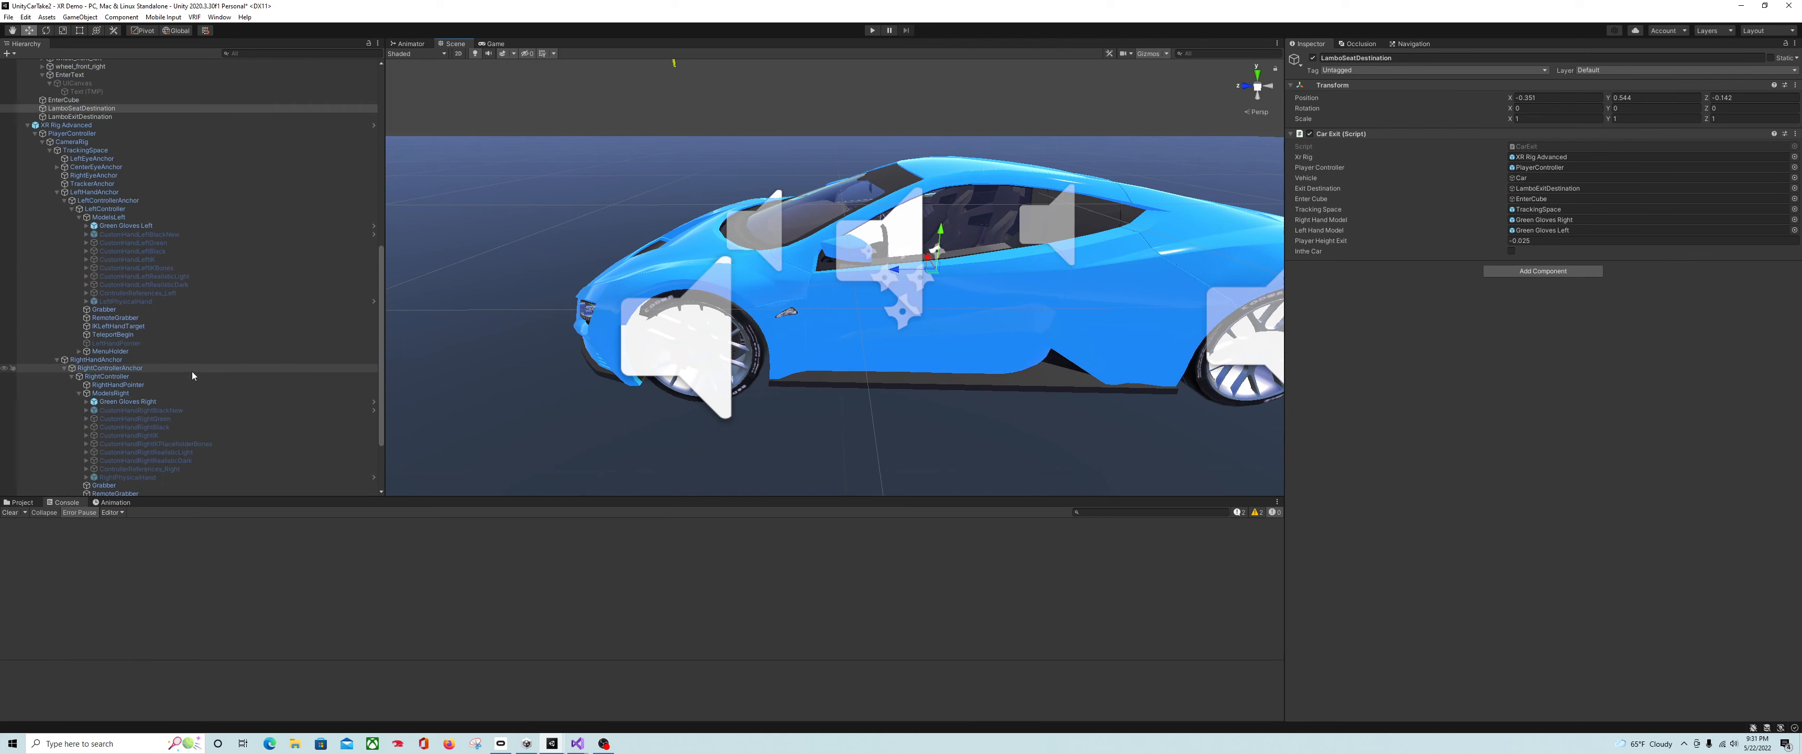
scroll(190, 350, "up", 5)
left_click(125, 232)
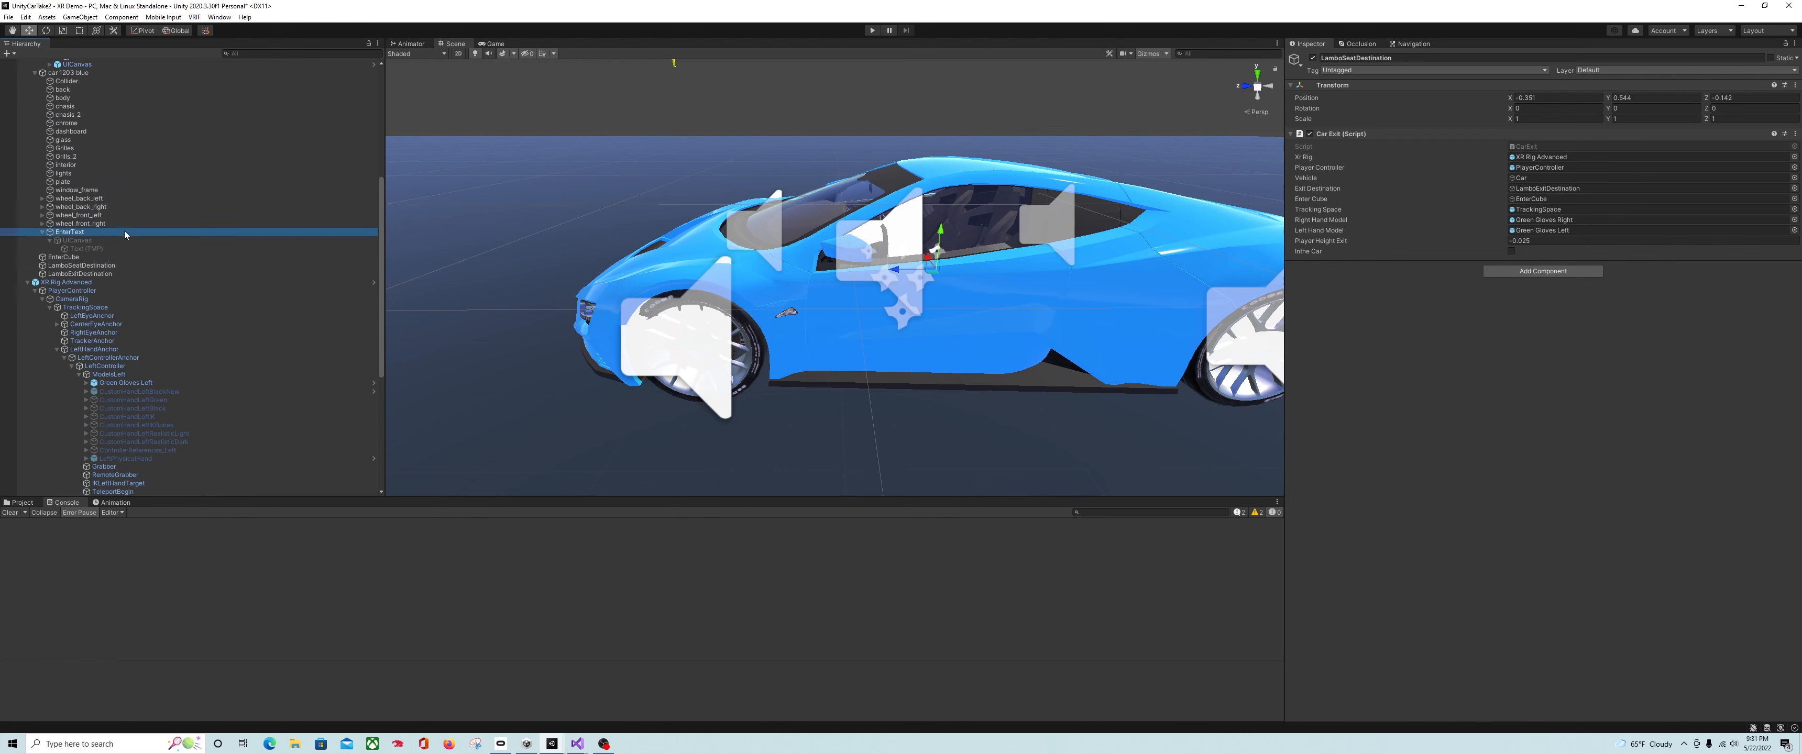
left_click(123, 240)
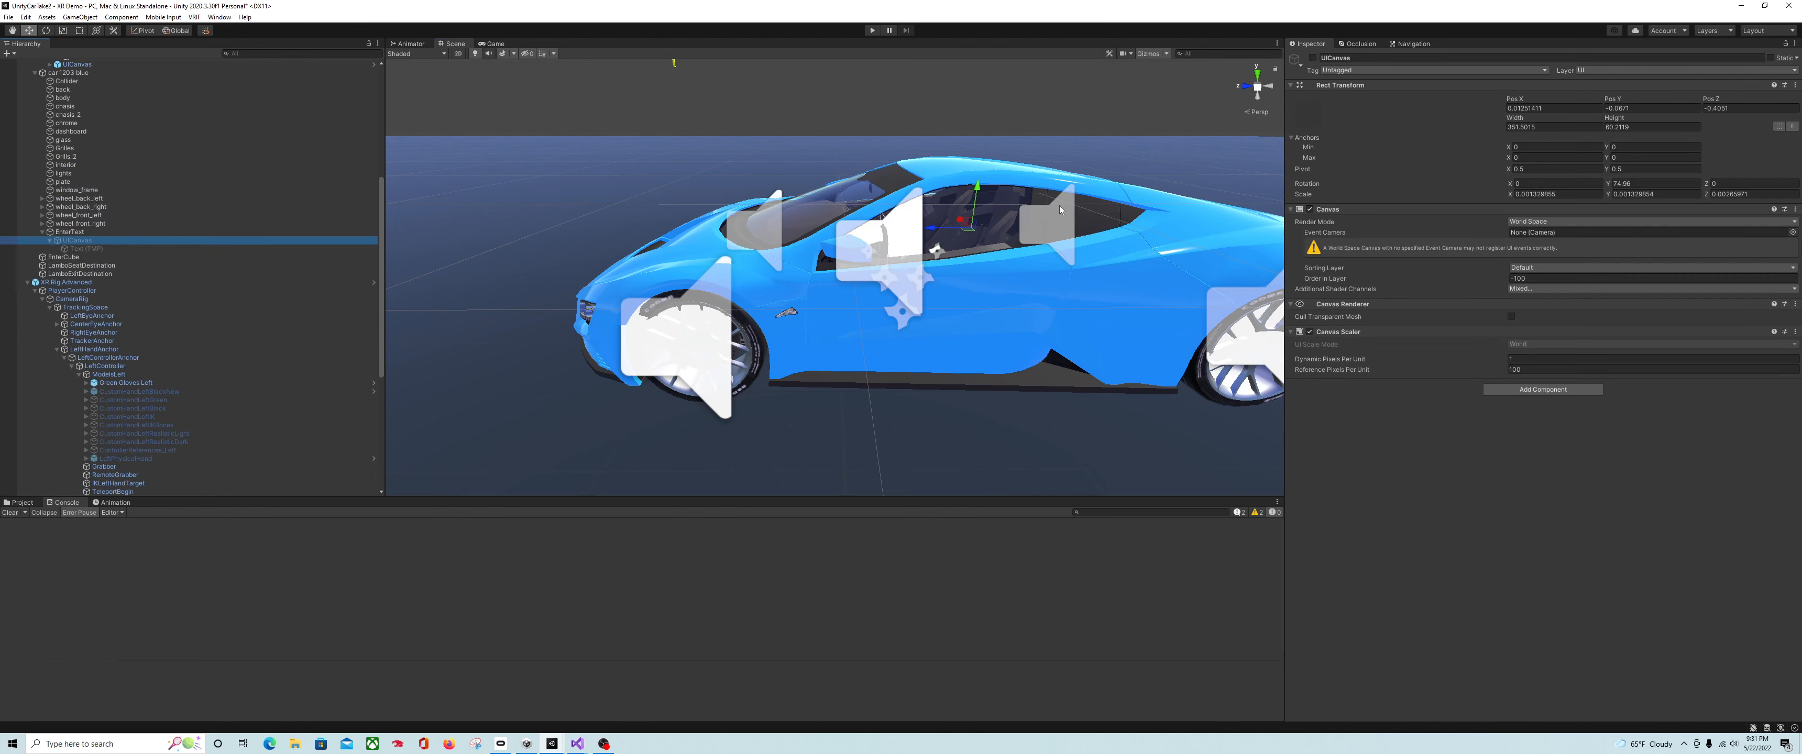
left_click(1312, 58)
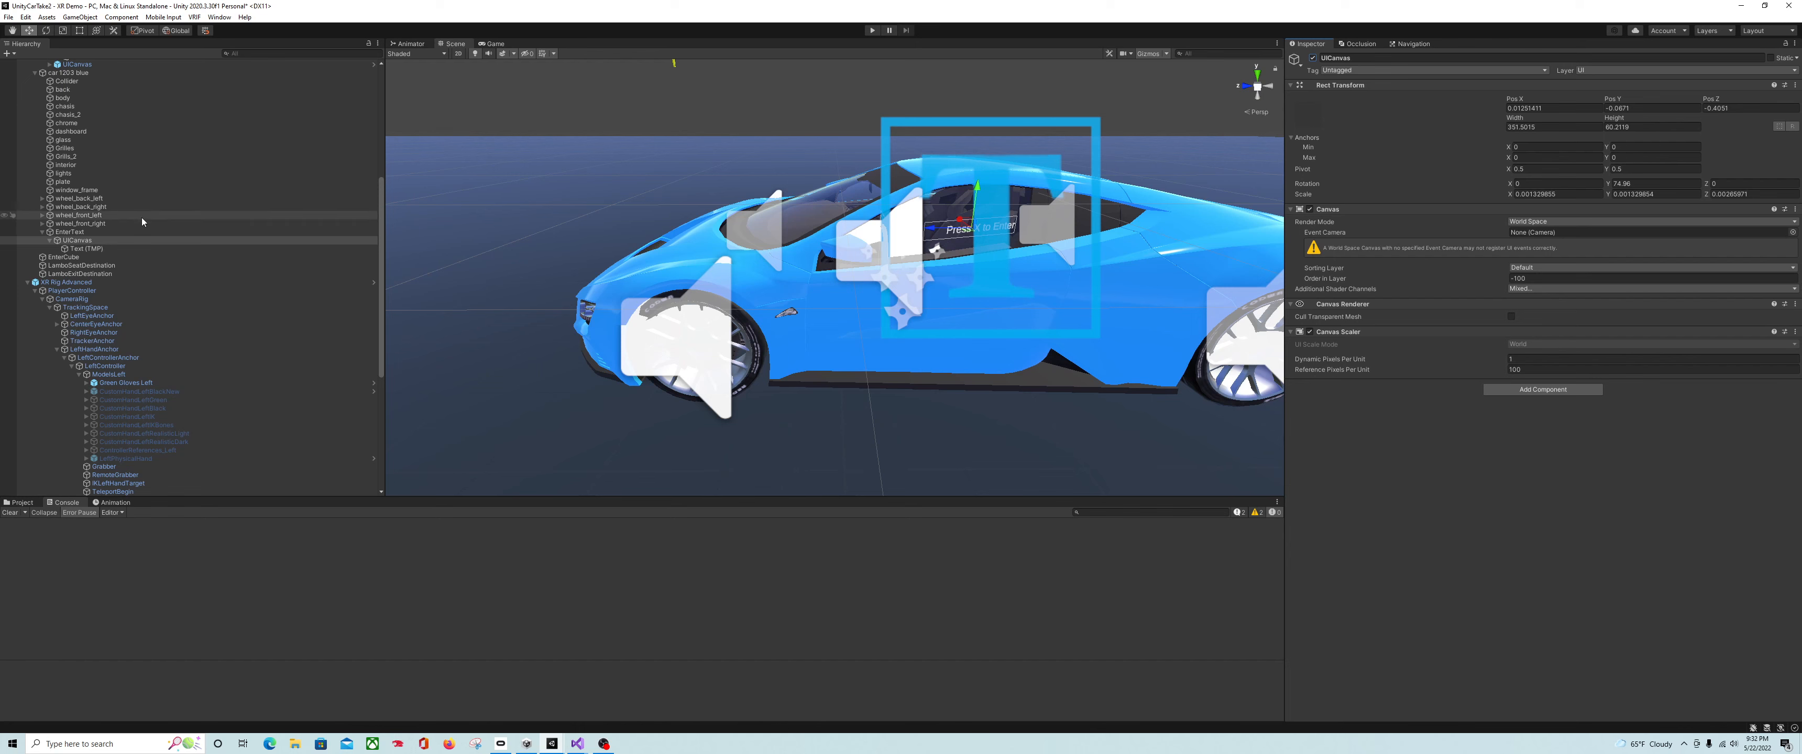
- Rotate the UICanvas to about 90 degrees on Y so the prompt lines up with the car's side
key("e")
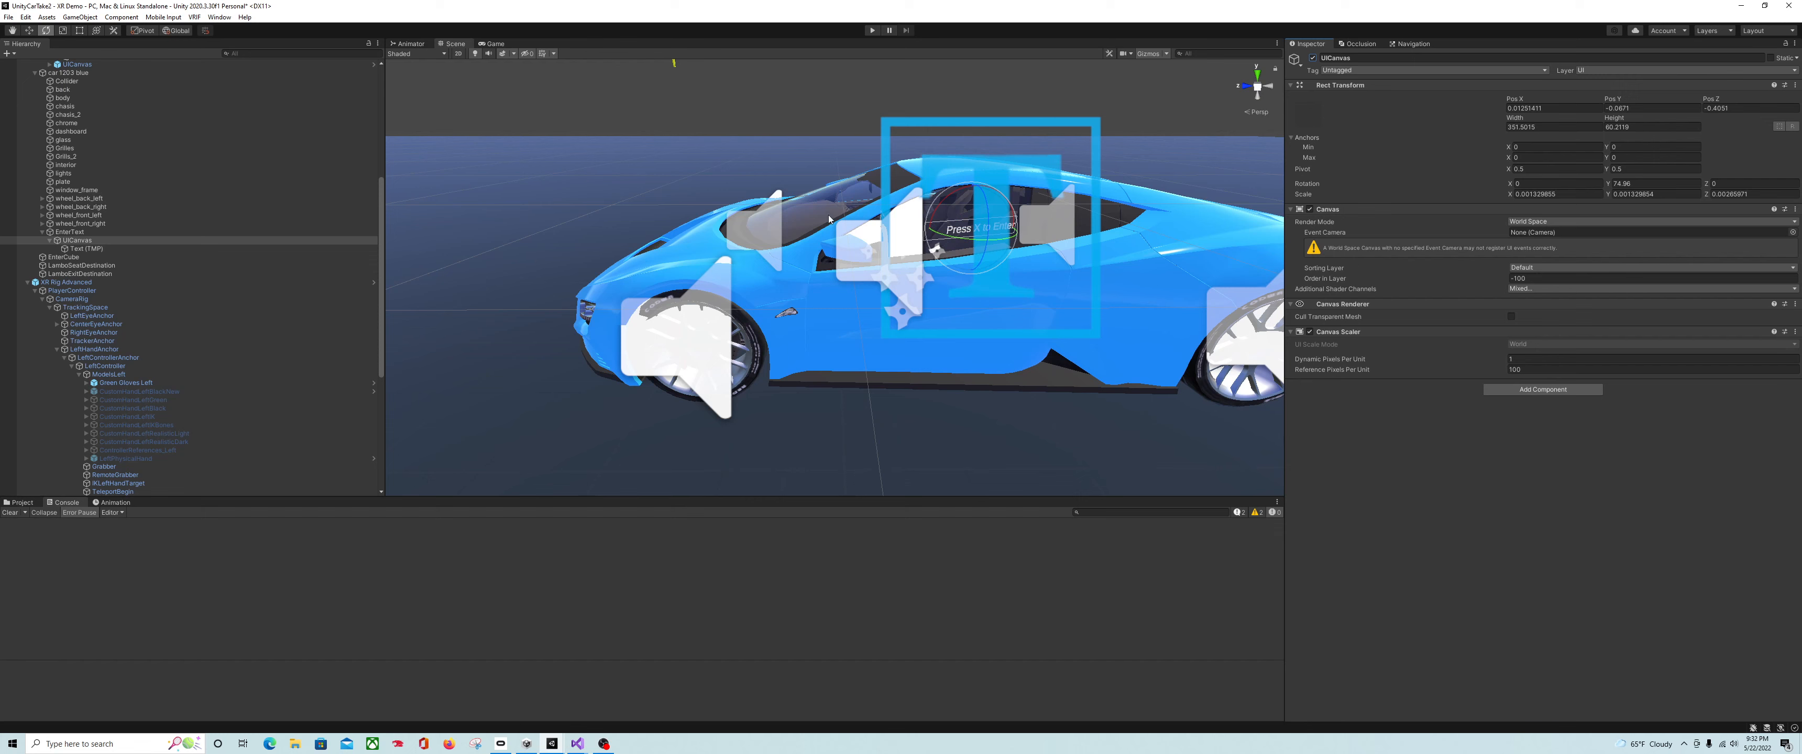
left_click_drag(953, 241, 939, 250)
right_click_drag(929, 256, 974, 269)
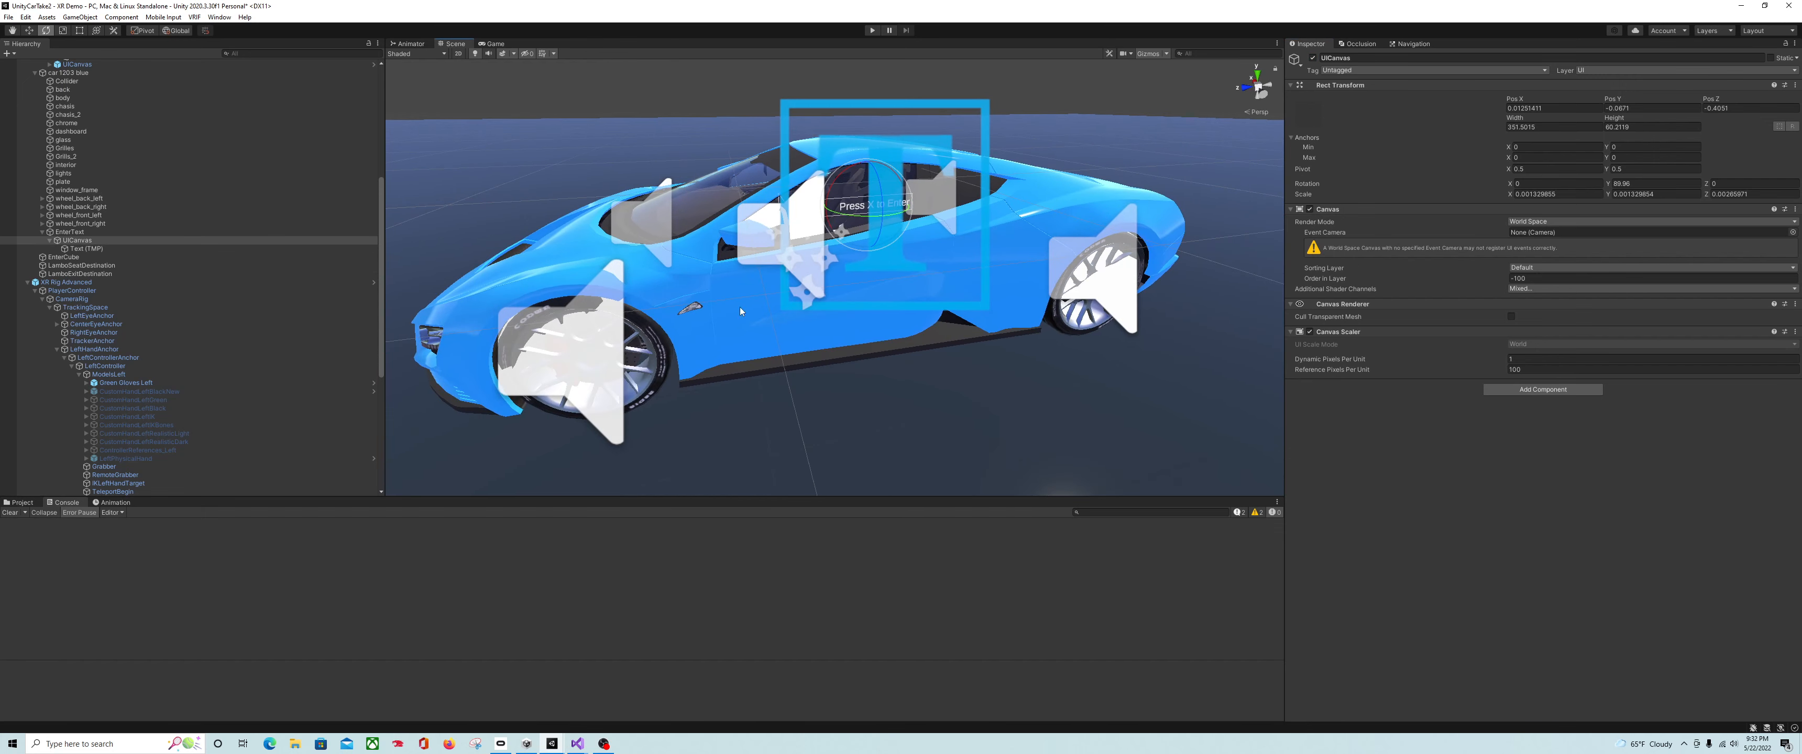
- Move EnterCube along X closer to the car, to about -2.06
left_click(76, 260)
key("f")
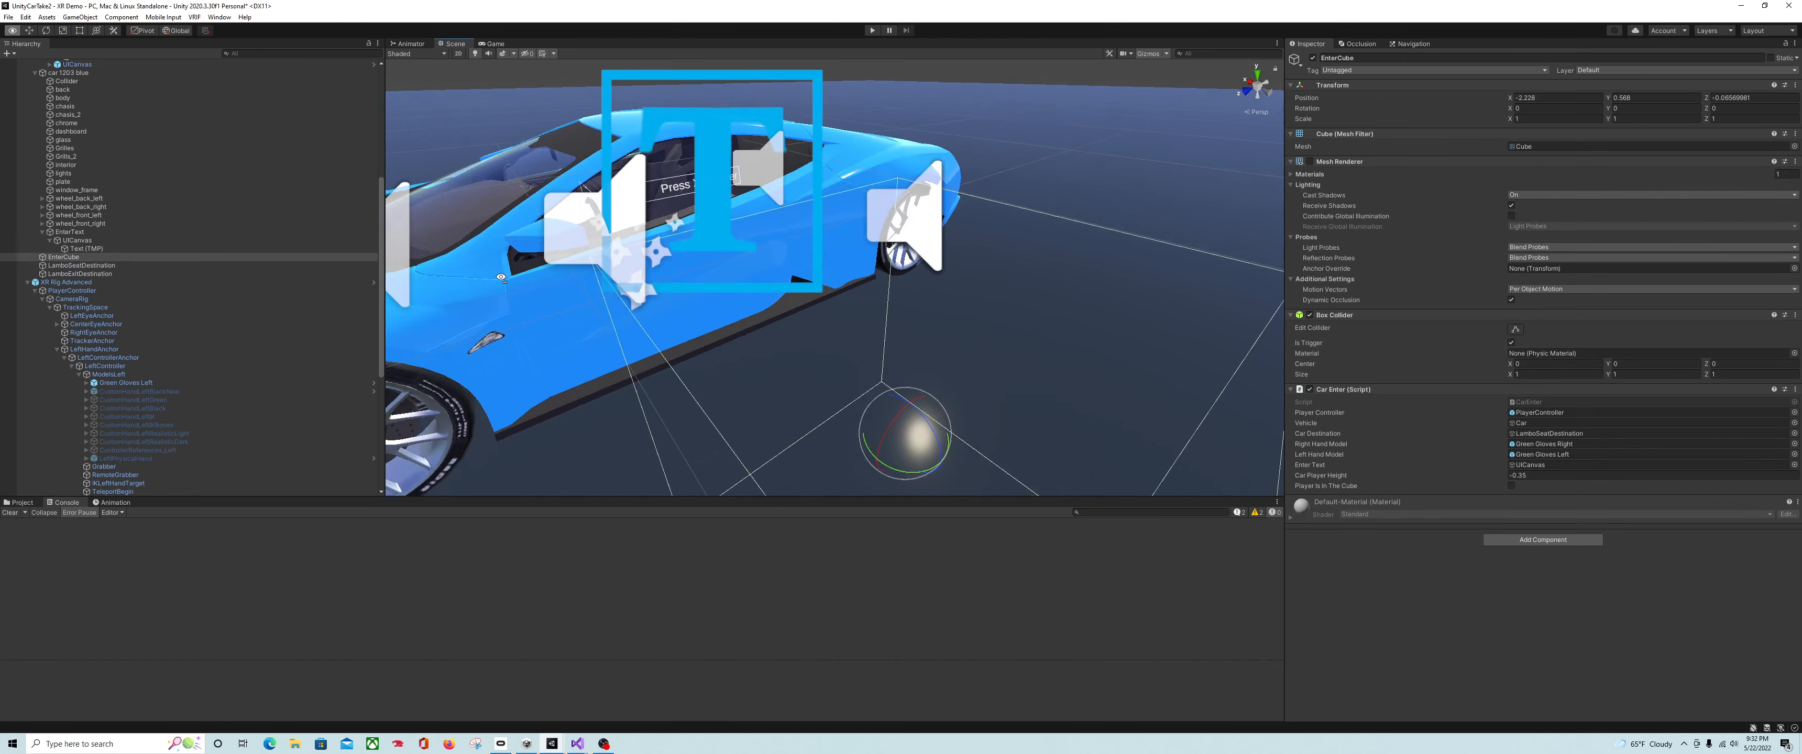
key("w")
left_click_drag(736, 230, 630, 231)
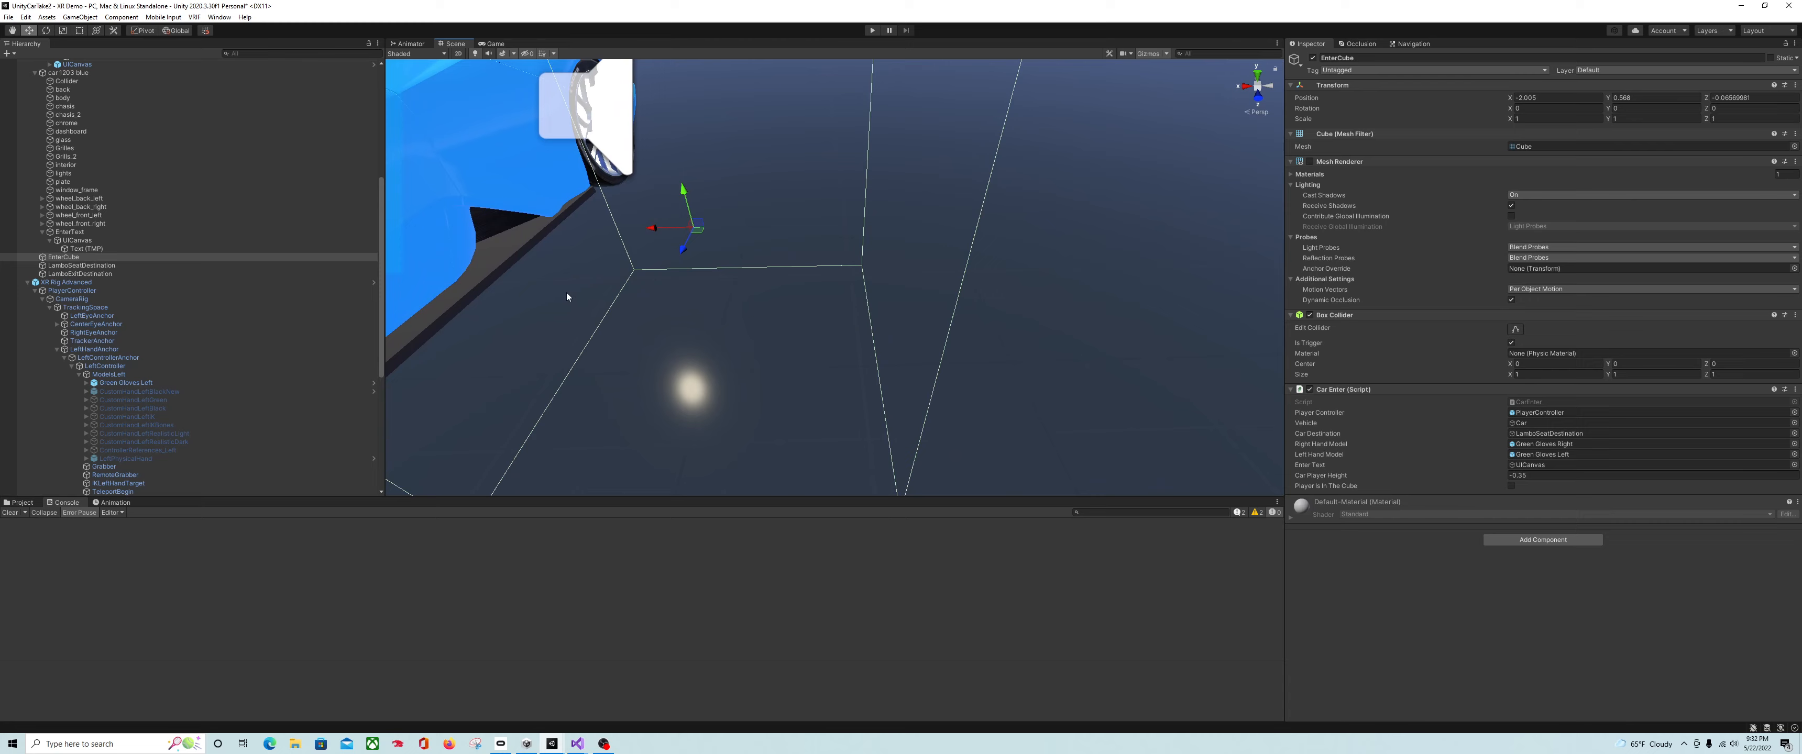
- Move EnterCube farther along X toward the car's side, to about -1.72, and check its placement
scroll(567, 290, "down", 4)
right_click_drag(567, 290, 626, 245)
middle_click_drag(535, 290, 728, 256)
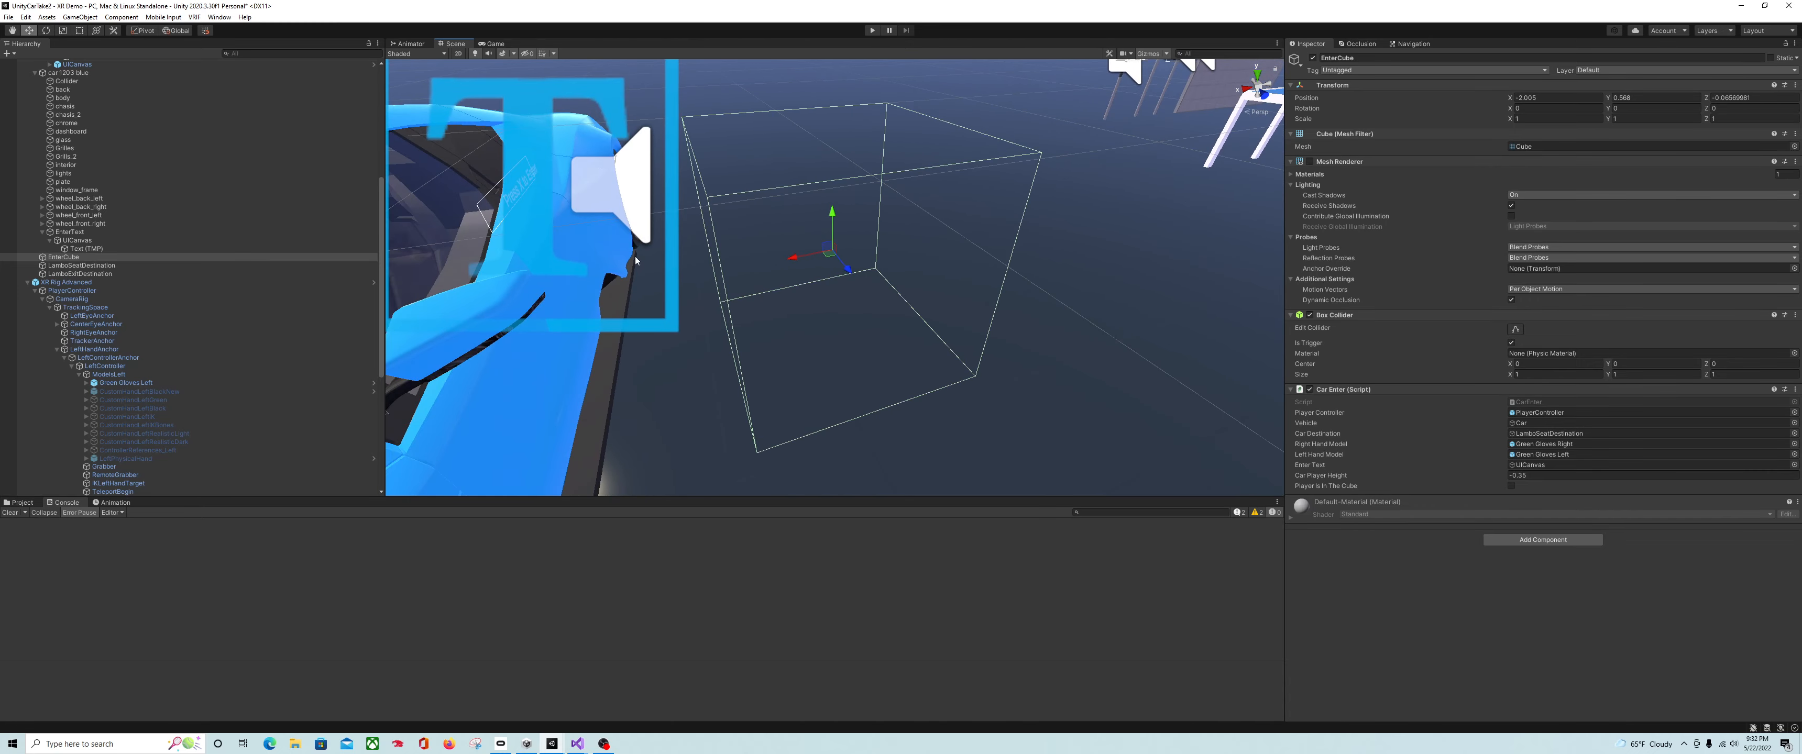
left_click_drag(789, 267, 724, 271)
right_click_drag(777, 294, 689, 317)
middle_click_drag(689, 317, 610, 294)
right_click_drag(777, 198, 610, 211)
right_click_drag(689, 245, 615, 205)
middle_click_drag(745, 284, 648, 219)
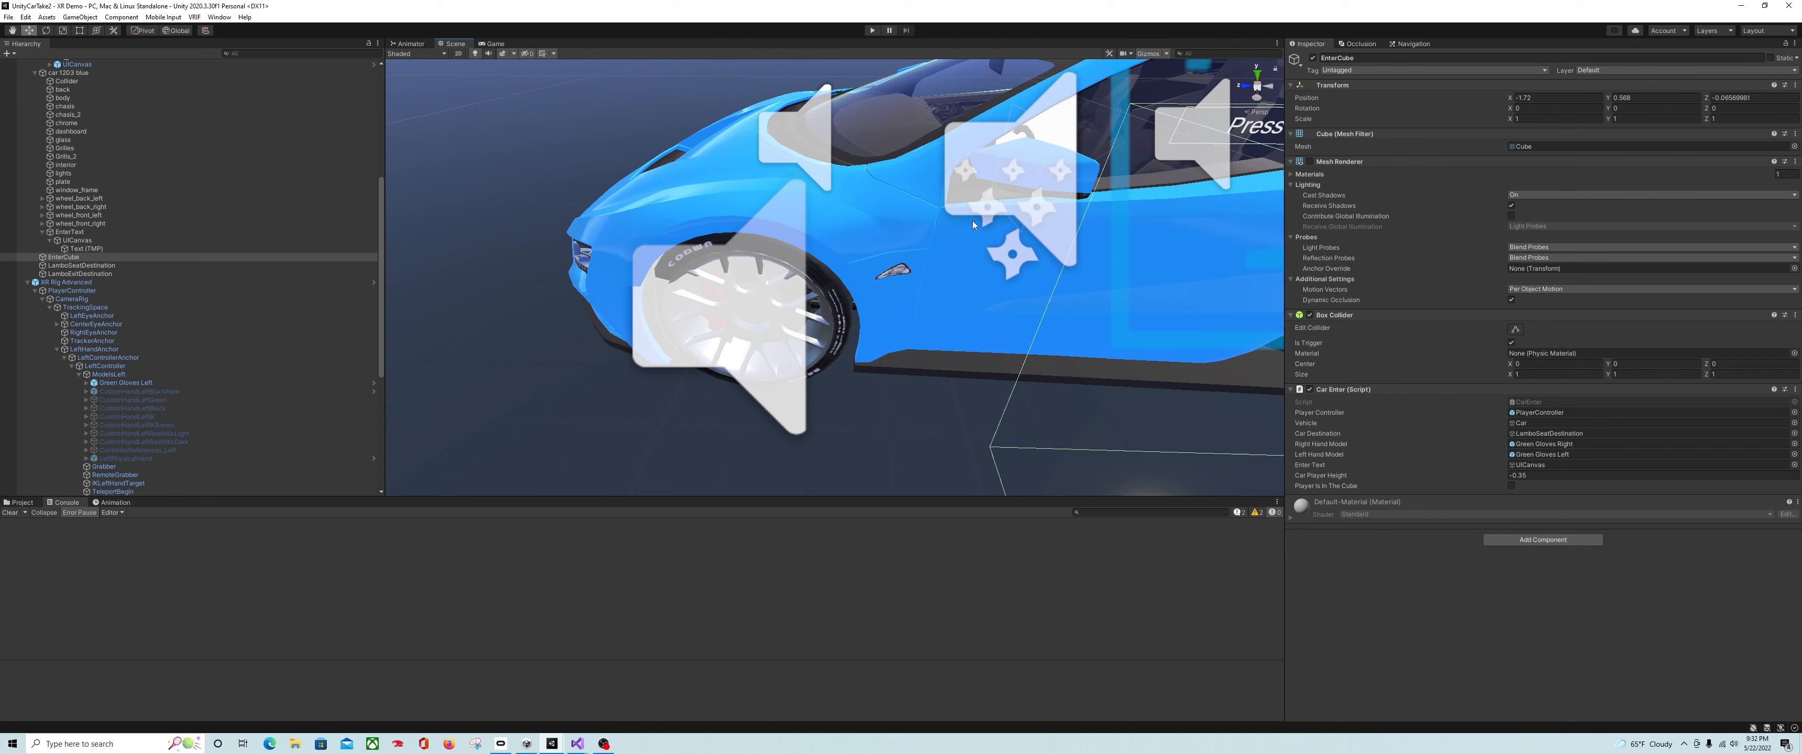
- Stop the brief play run and deactivate the UICanvas under EnterText so the enter prompt starts hidden
left_click(872, 30)
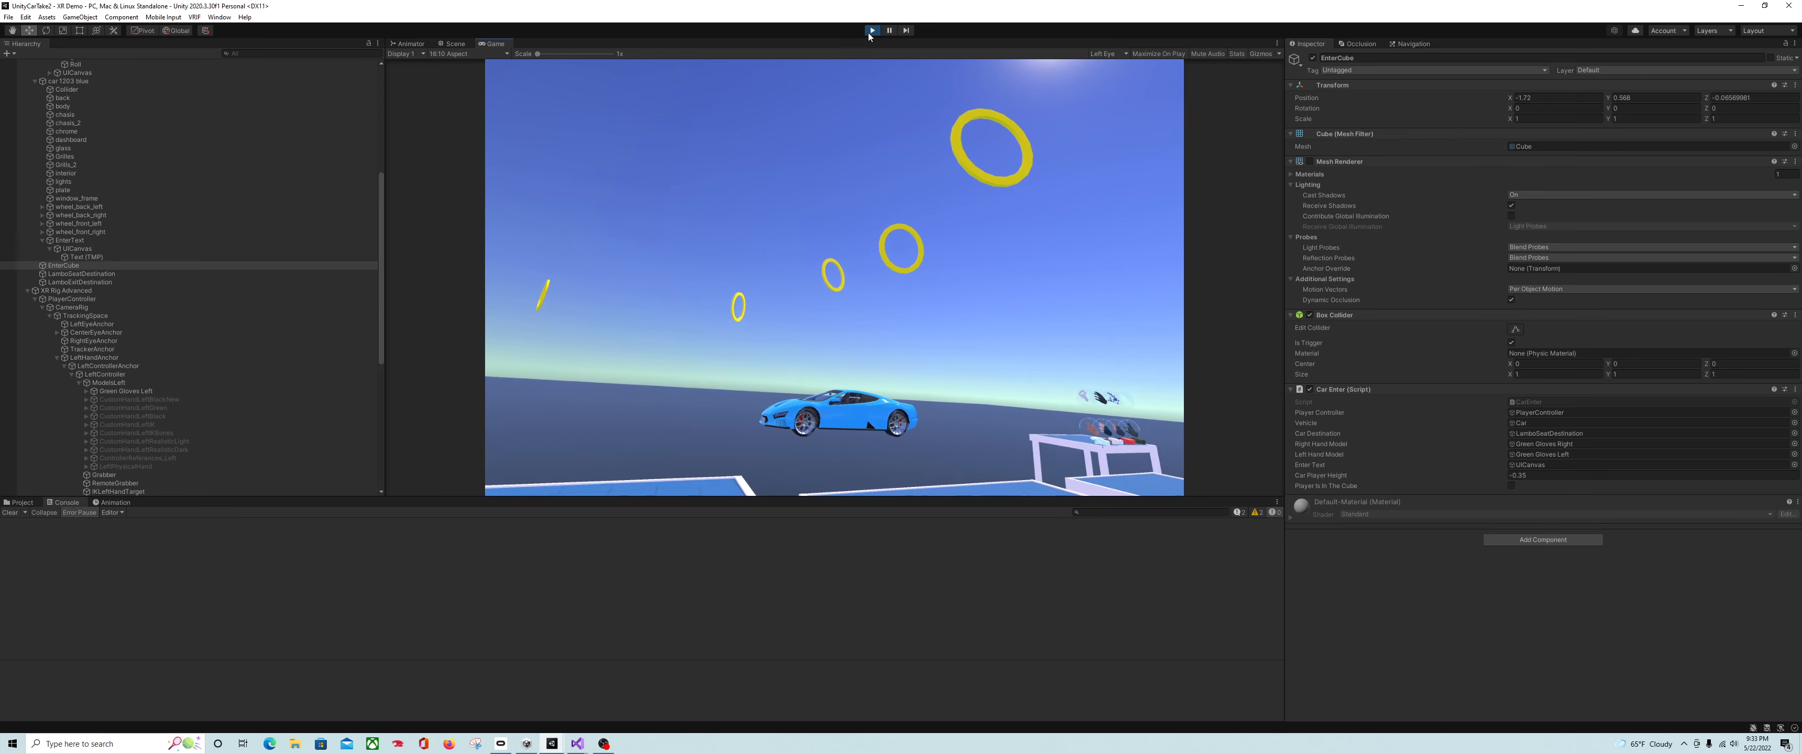
key("ctrl+p")
left_click(140, 240)
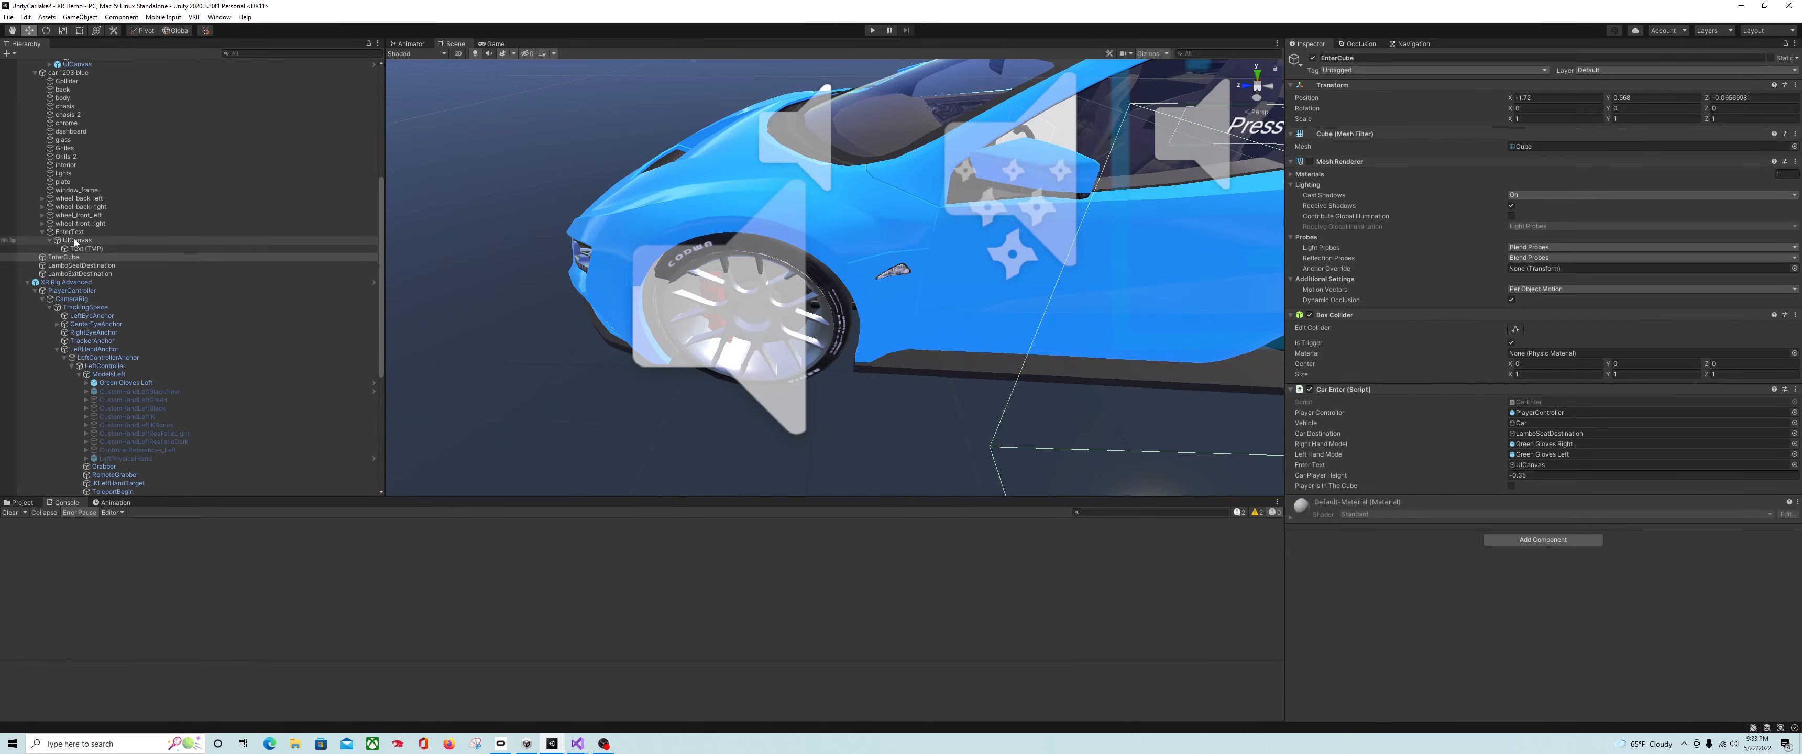
left_click(1312, 58)
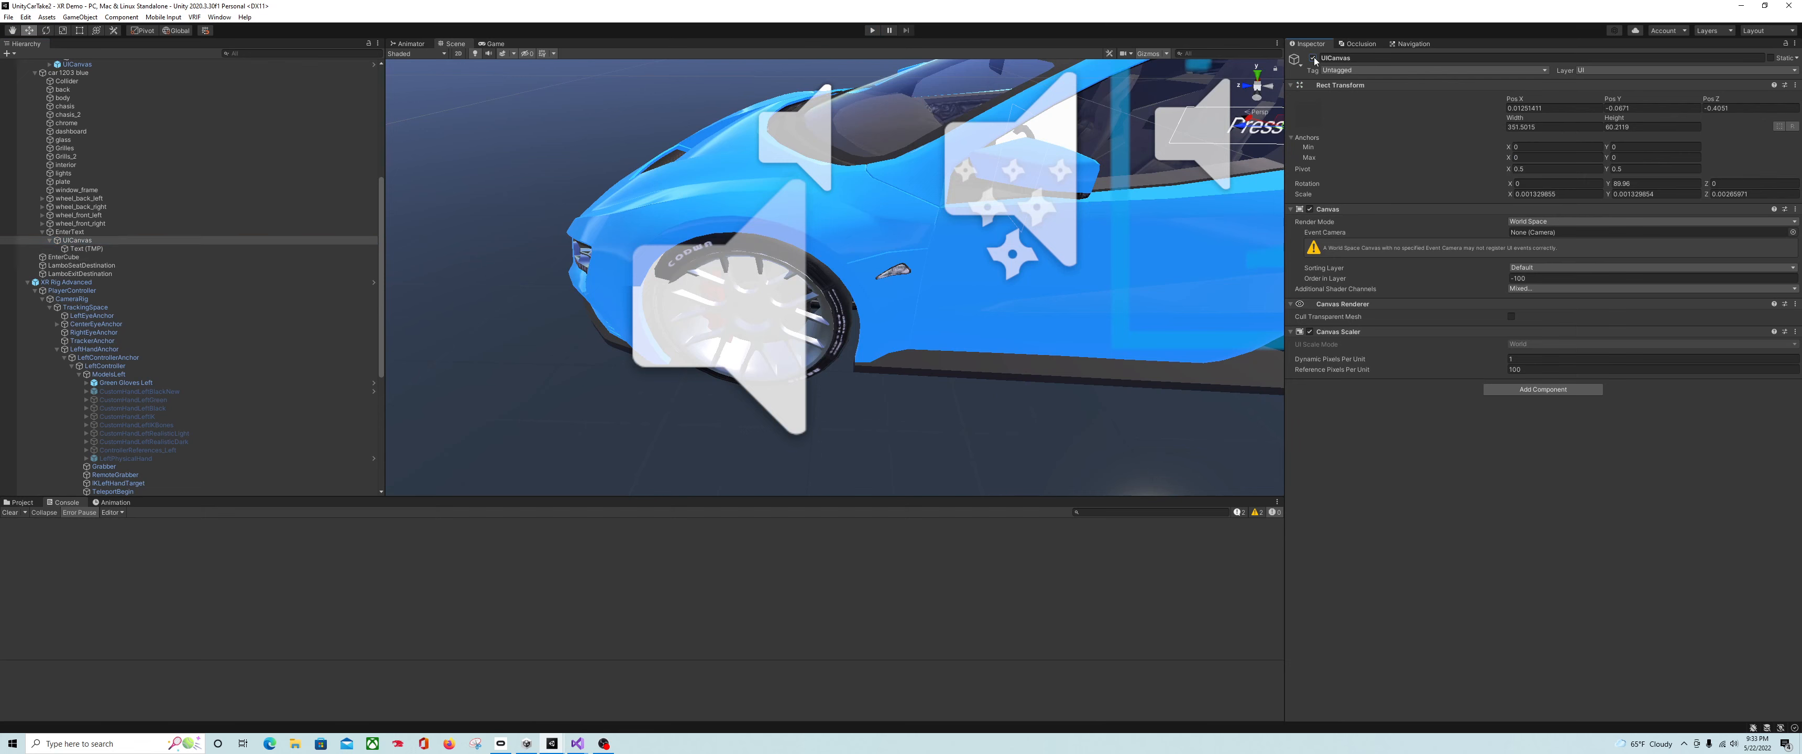
- Play-test the scene with the repositioned enter trigger and initially hidden prompt, and stop play mode
left_click(872, 31)
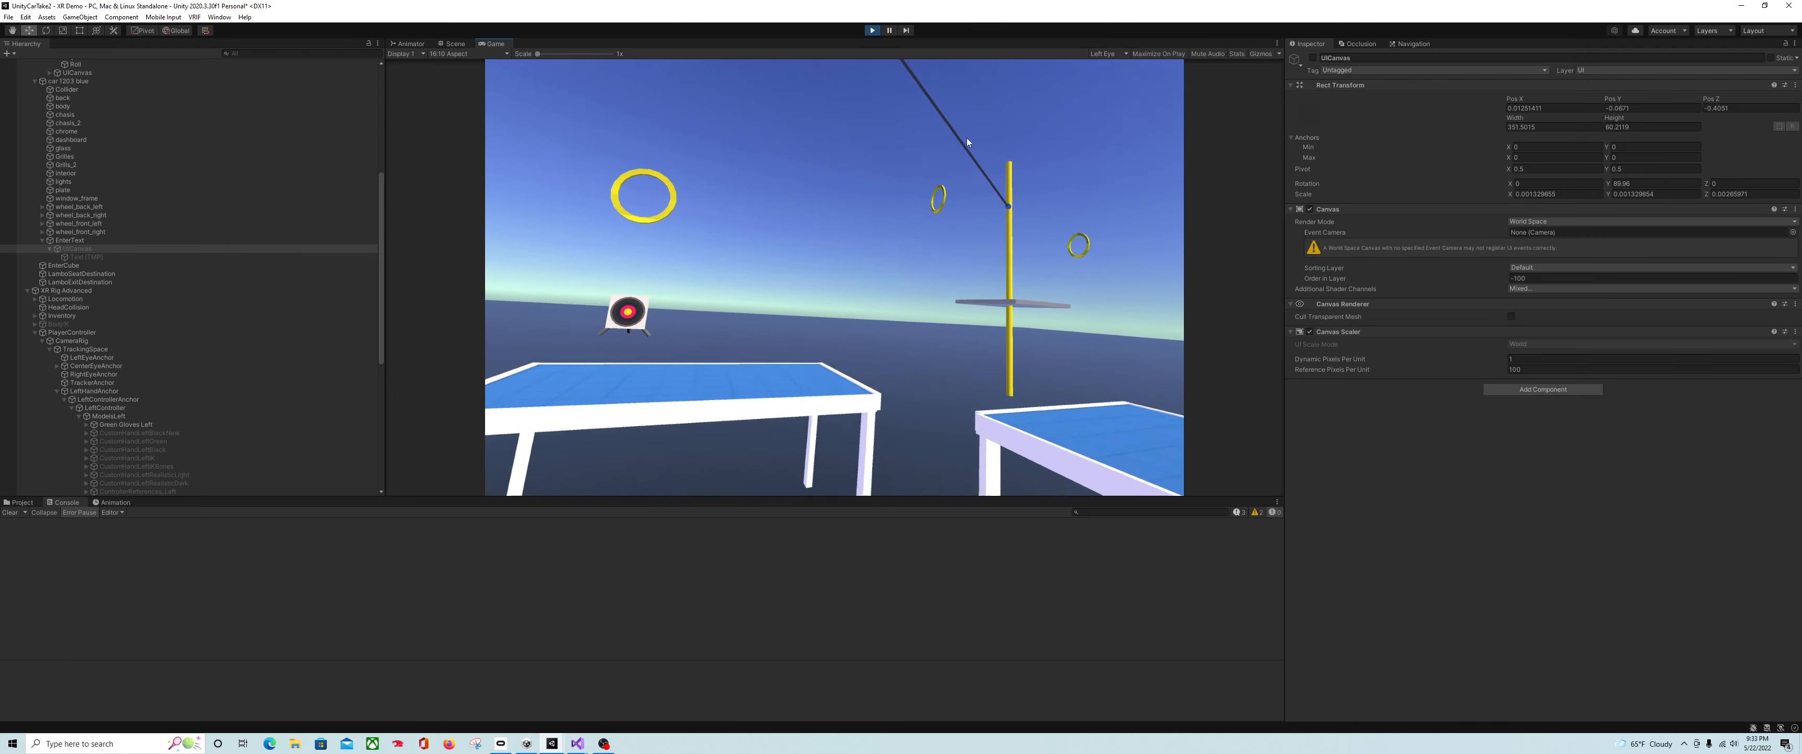
left_click(871, 32)
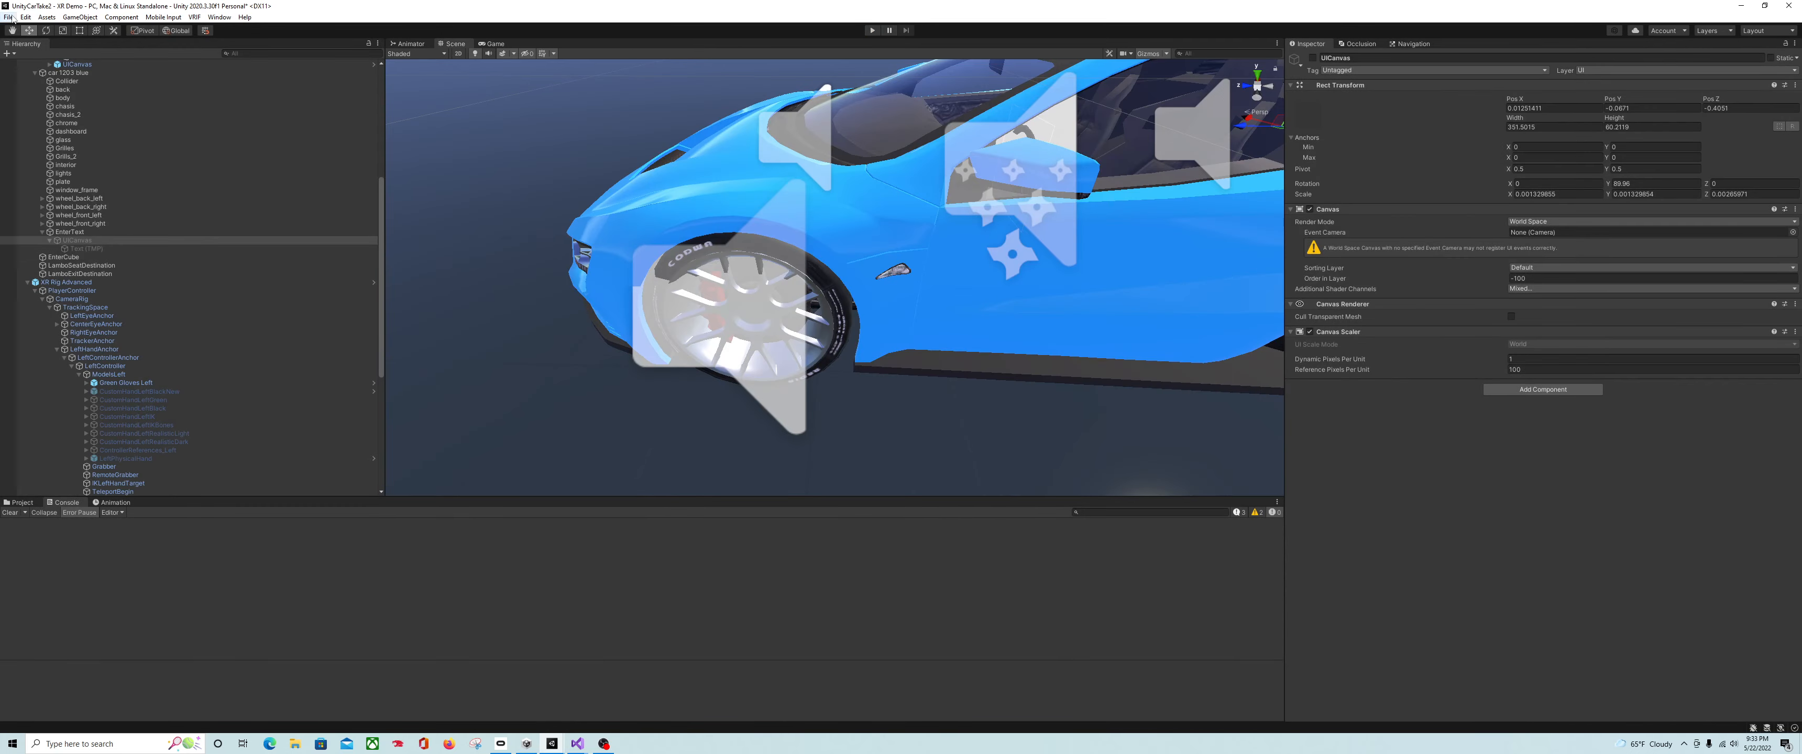
left_click(10, 19)
left_click(231, 90)
- Examine the blue car in the Scene view from the front and along its side
scroll(843, 217, "down", 10)
middle_click_drag(861, 216, 983, 171)
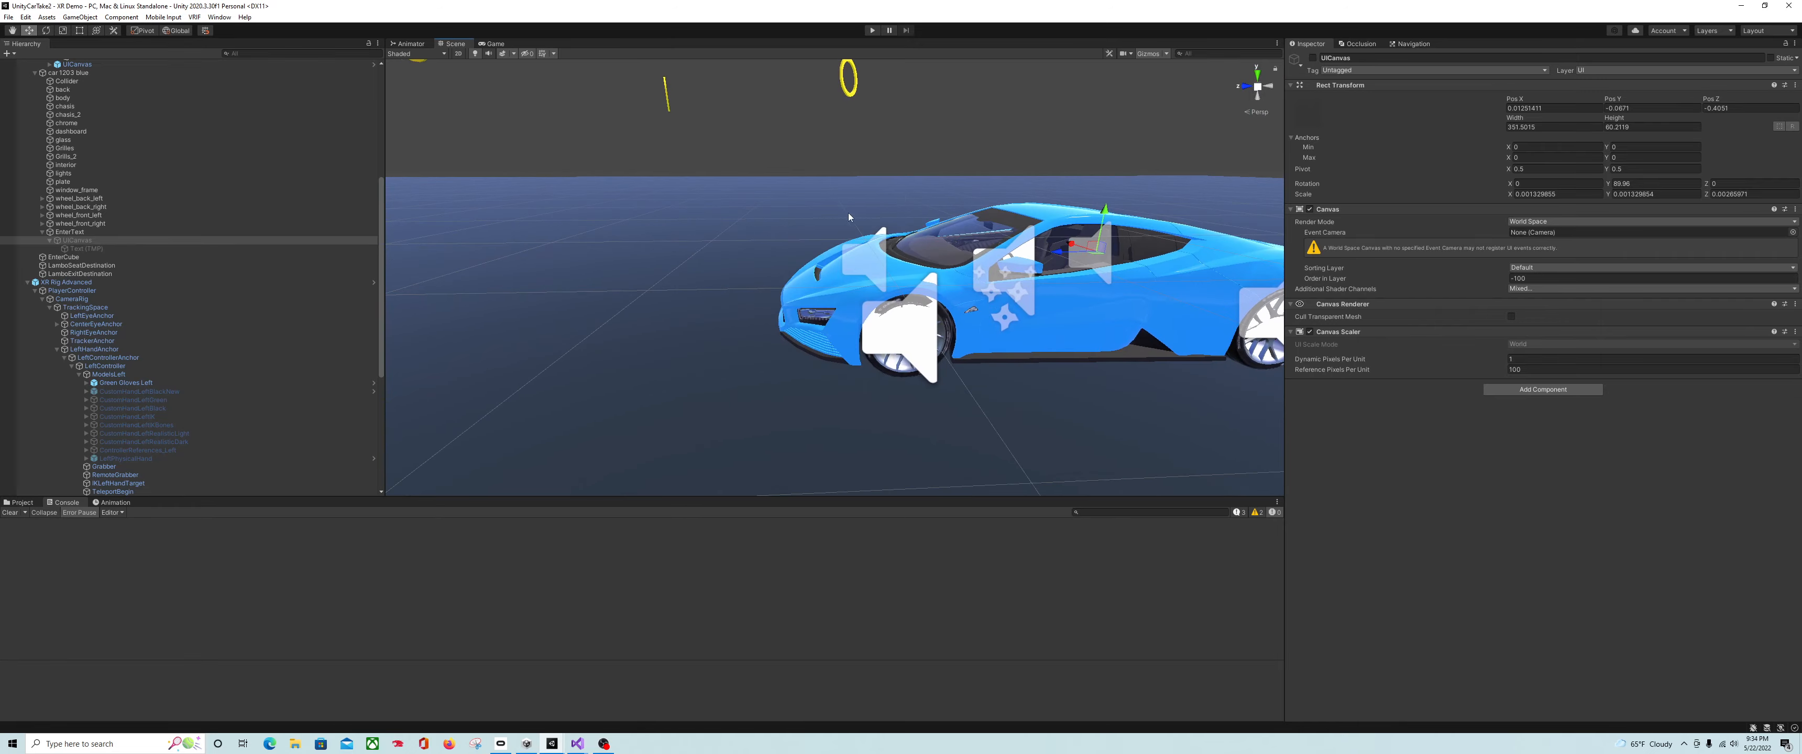
right_click_drag(854, 212, 993, 229)
middle_click_drag(763, 249, 1041, 267)
right_click_drag(916, 275, 1059, 269)
middle_click_drag(973, 266, 1189, 260)
right_click_drag(1014, 333, 1095, 290)
middle_click_drag(826, 326, 958, 301)
right_click_drag(958, 301, 1044, 297)
scroll(985, 294, "up", 5)
right_click_drag(863, 299, 941, 304)
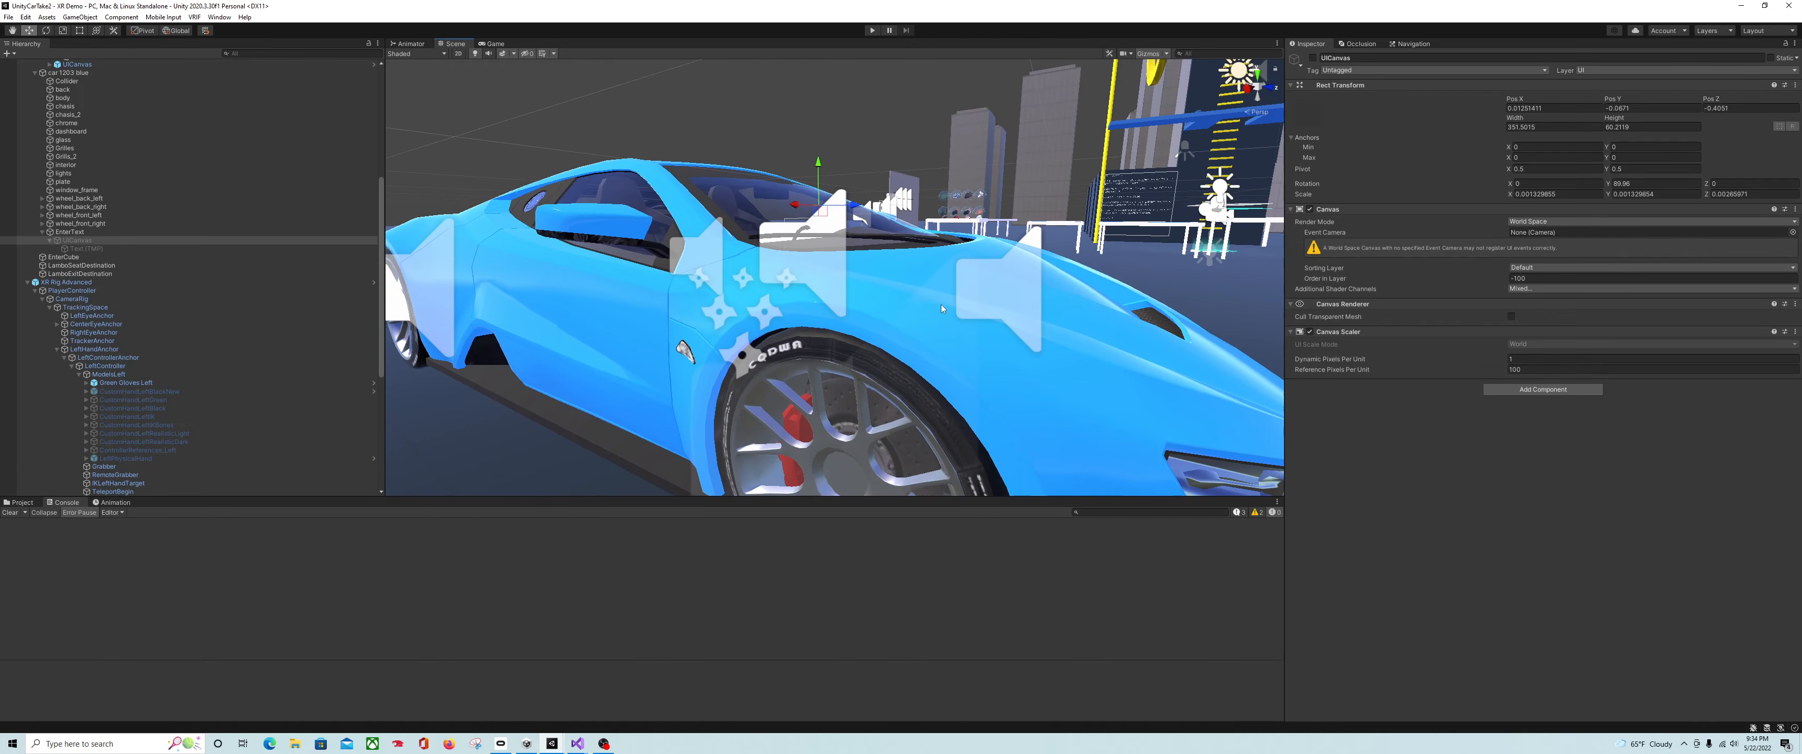
middle_click_drag(888, 307, 1168, 340)
right_click_drag(976, 323, 1090, 319)
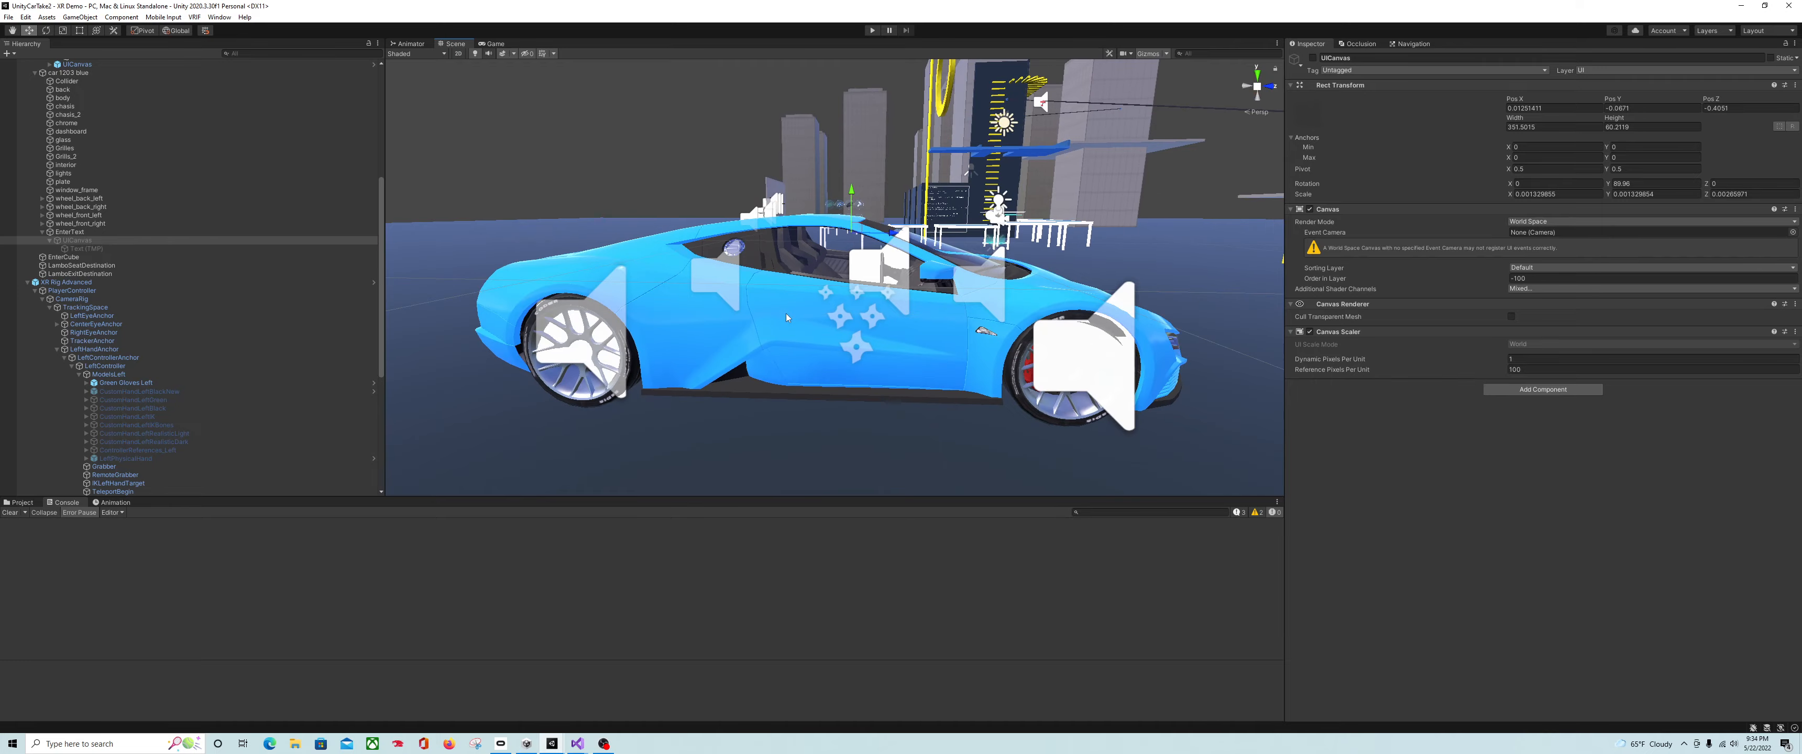
right_click_drag(734, 314, 811, 335)
middle_click_drag(1056, 356, 843, 325)
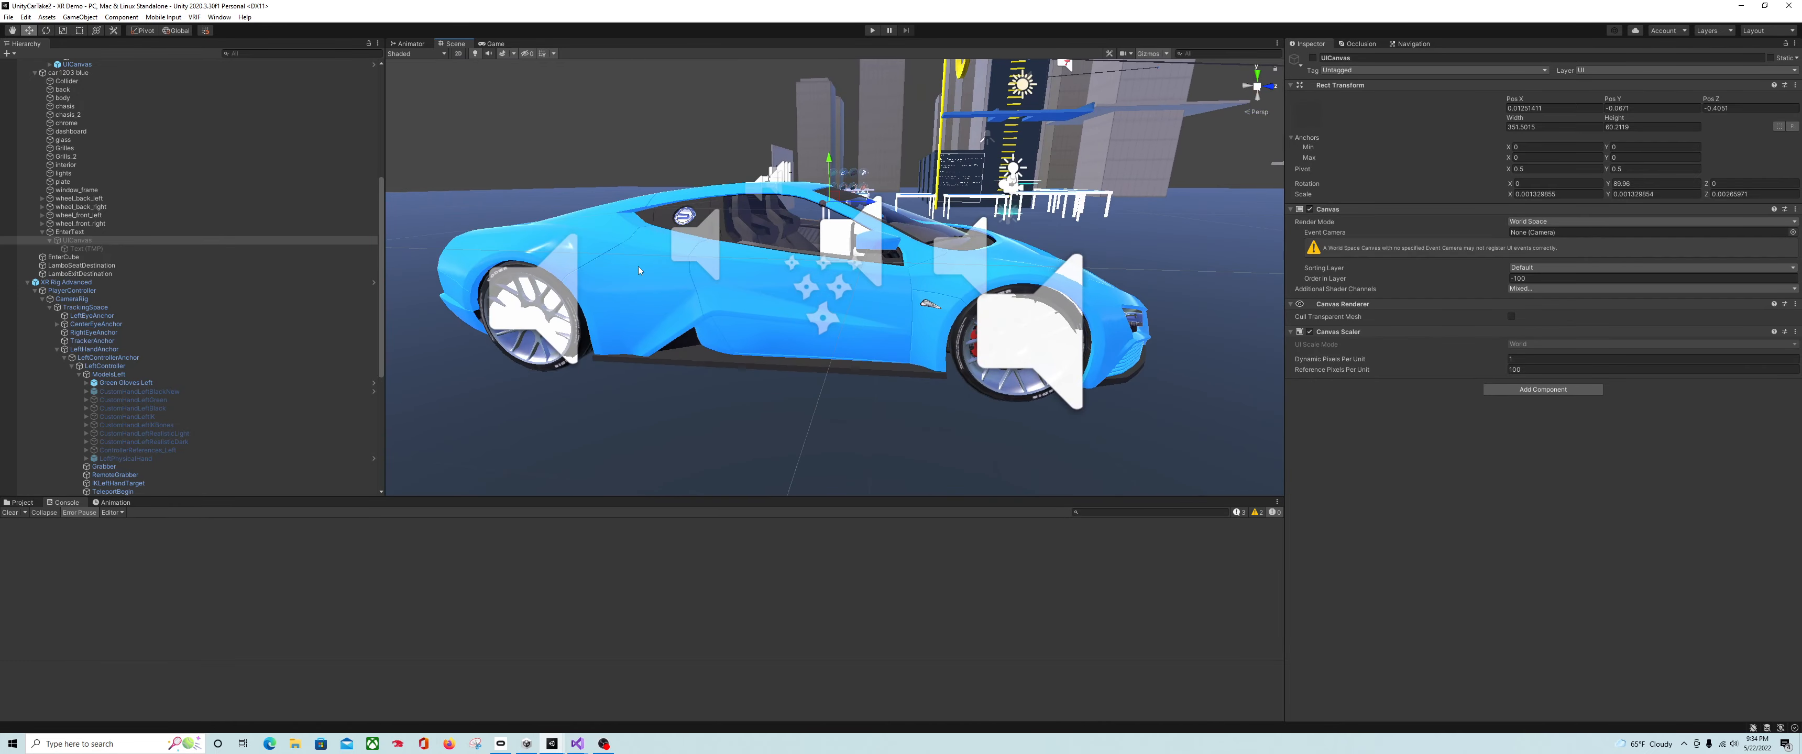